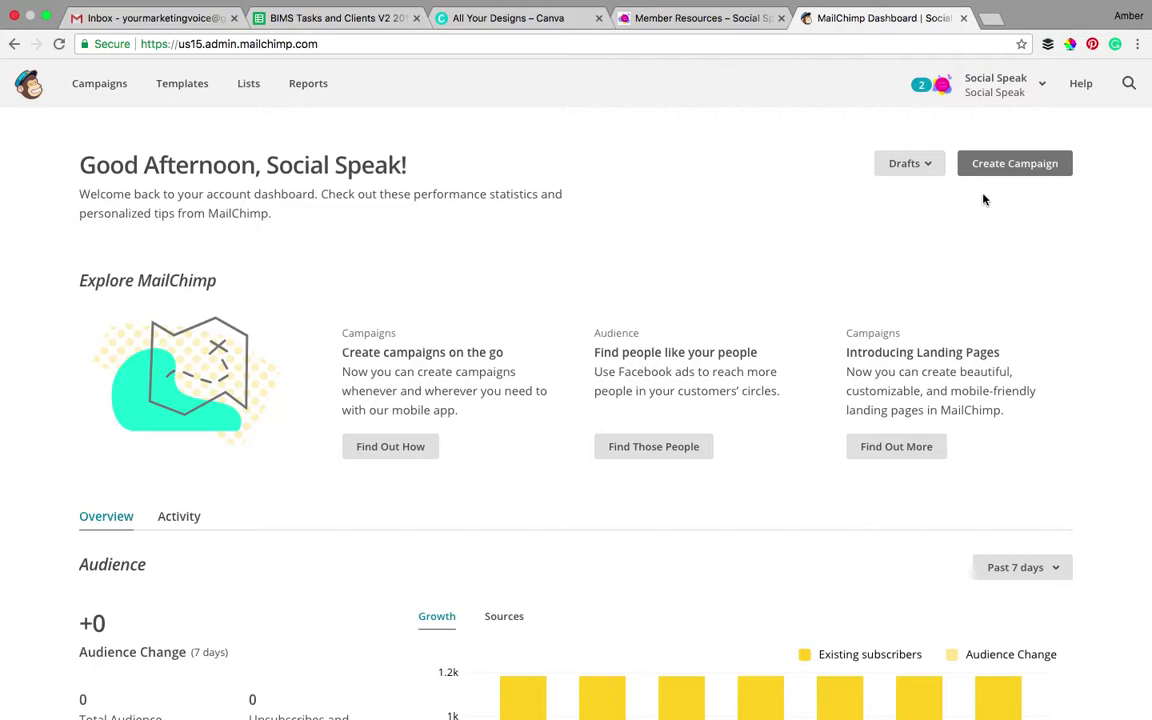
- Create a regular email campaign named "Newsletter"
{"action": "left_click", "coordinate": [1013, 173]}
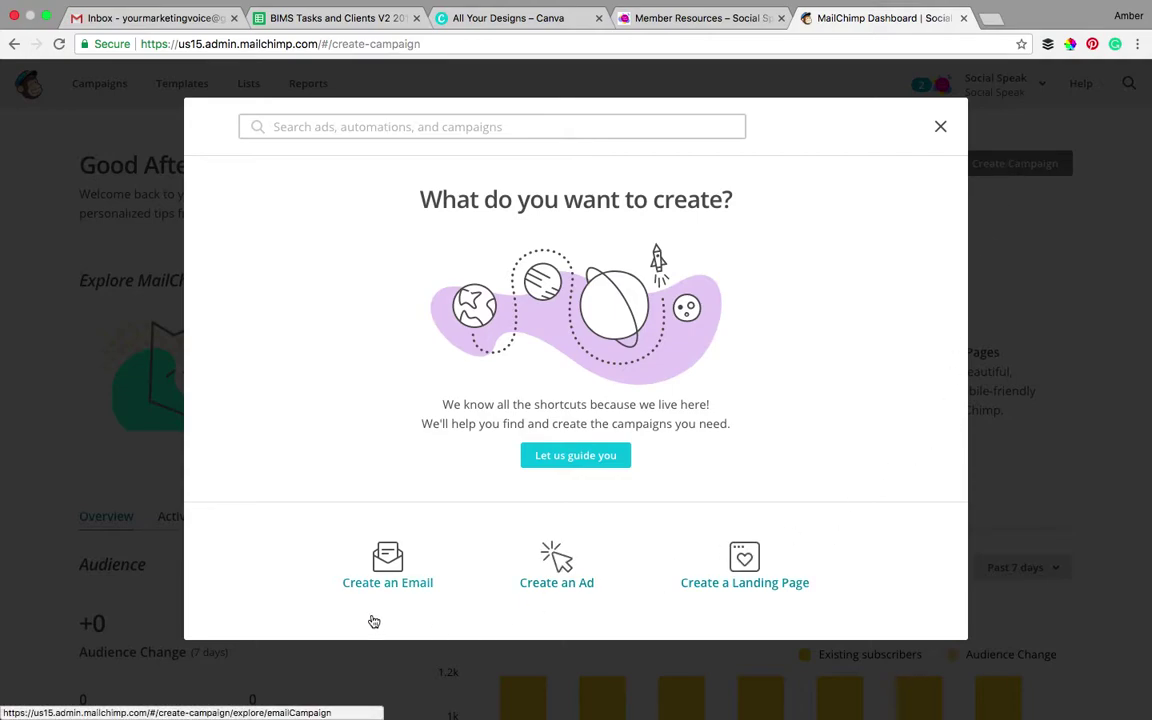
{"action": "left_click", "coordinate": [384, 582]}
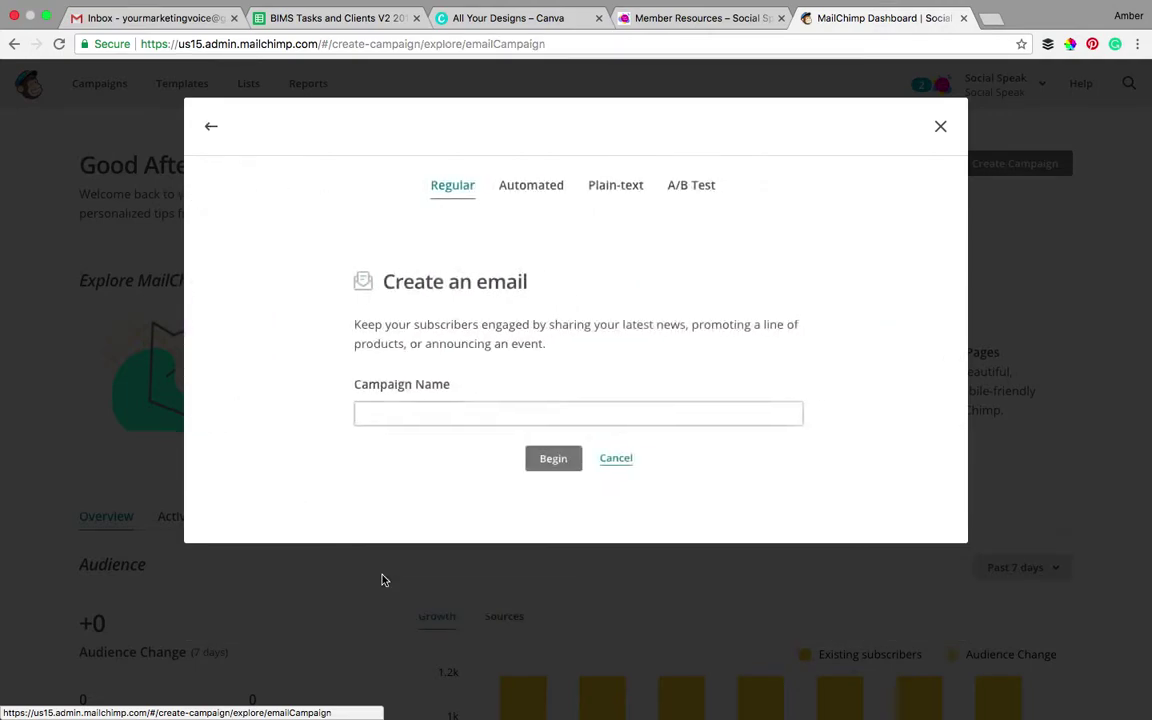
{"action": "left_click", "coordinate": [488, 414]}
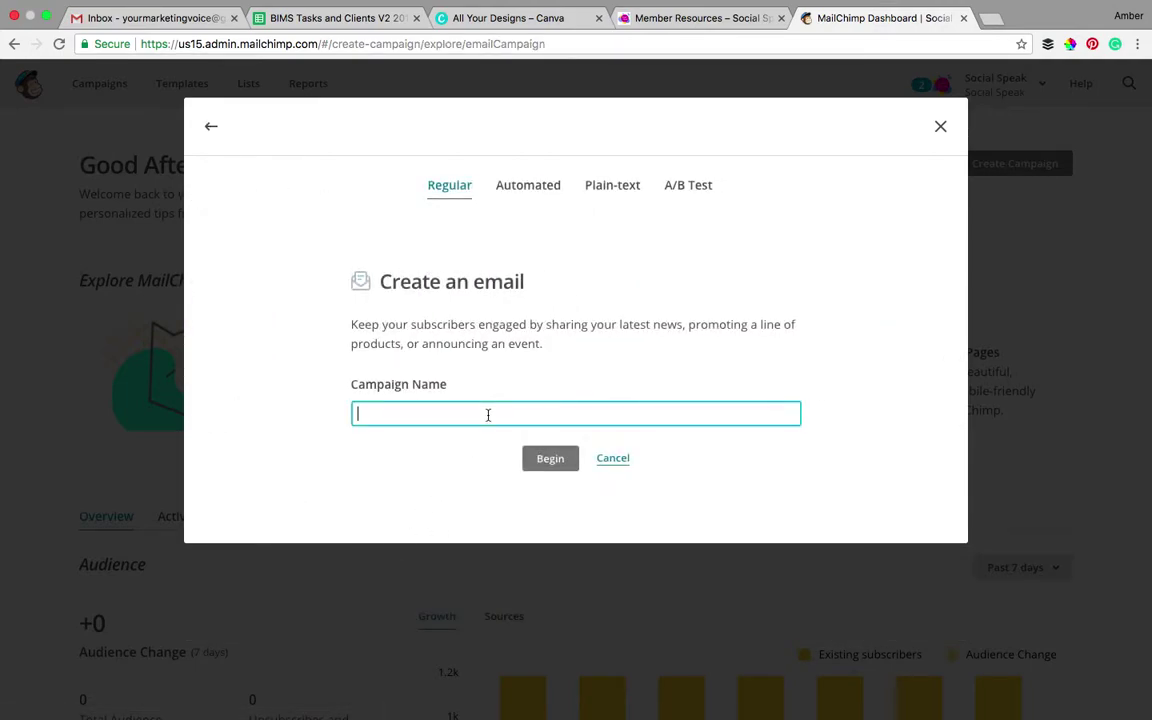
{"action": "type", "text": "Newsletter"}
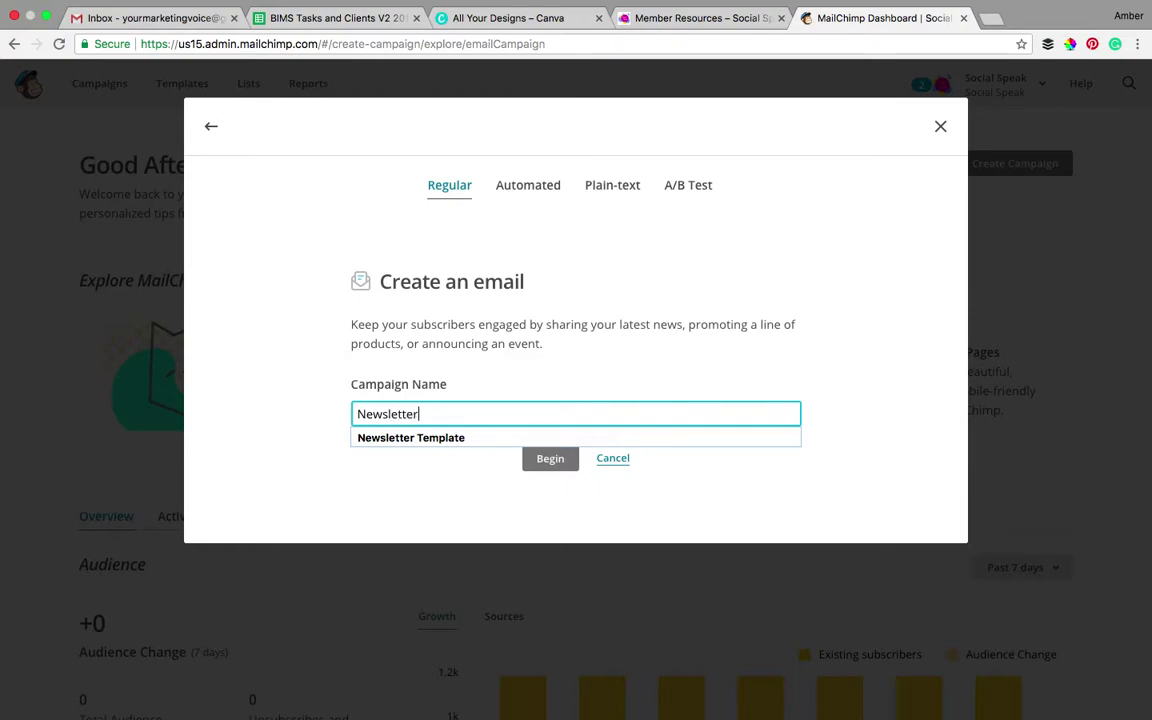
{"action": "left_click", "coordinate": [553, 461]}
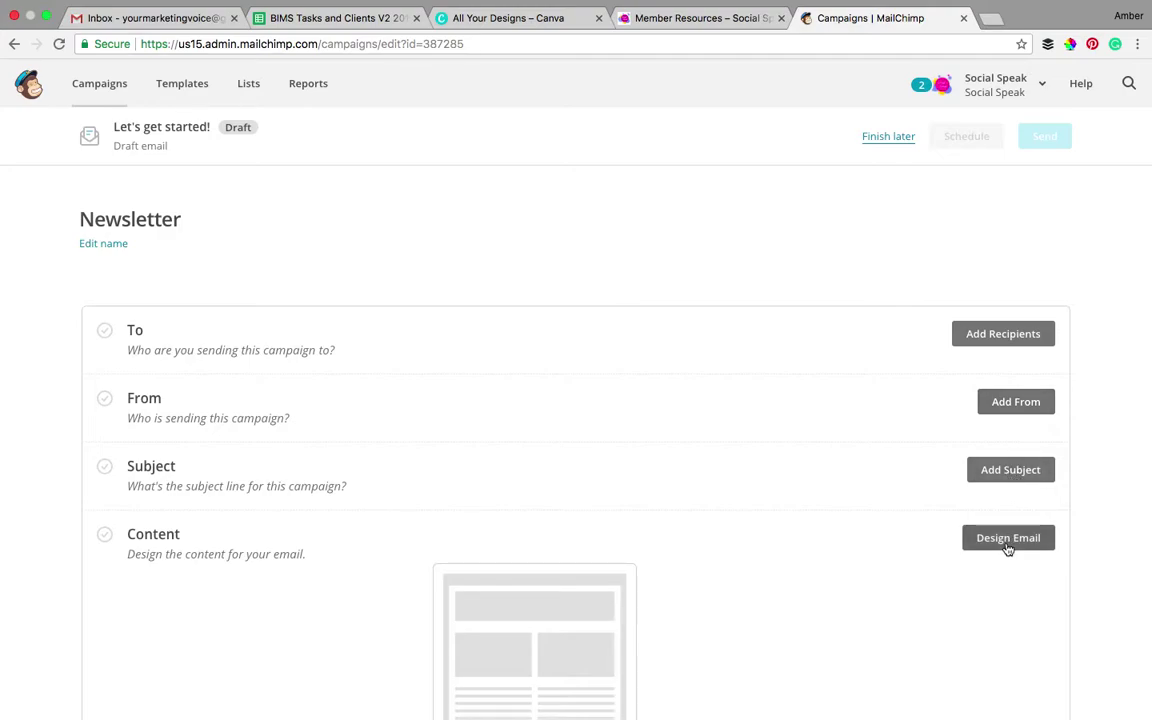
- Delete the "Newsletter" draft from the campaigns list, confirming with DELETE
{"action": "left_click", "coordinate": [99, 84]}
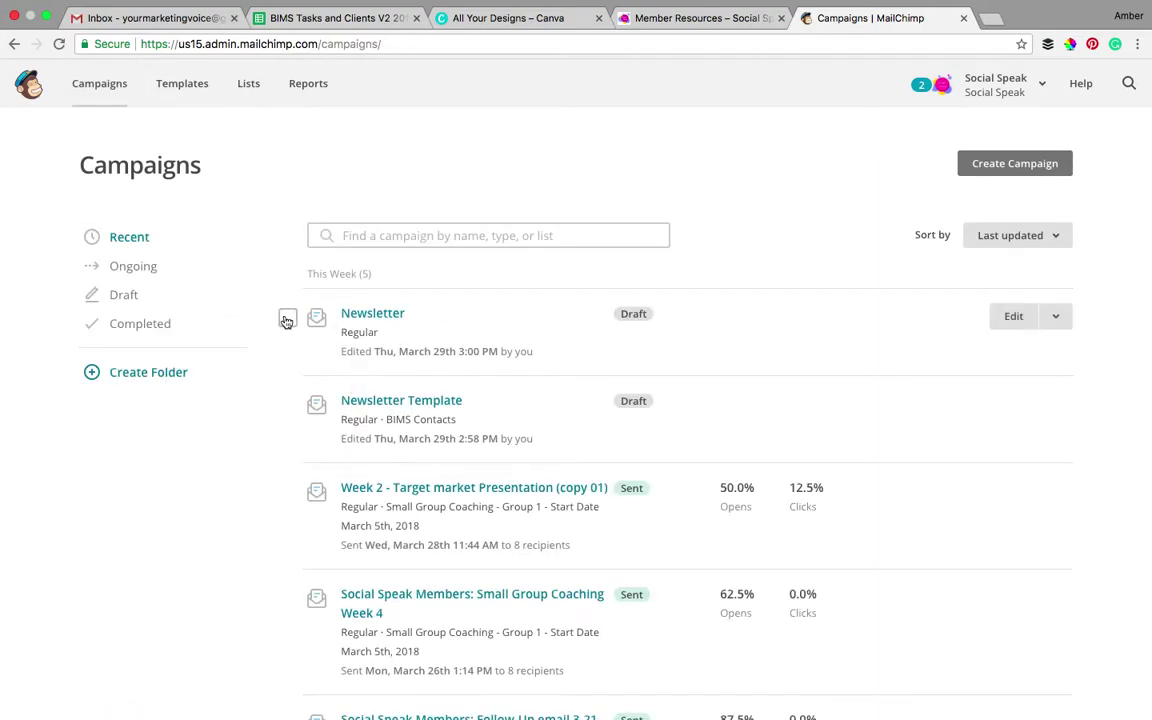
{"action": "left_click", "coordinate": [287, 319]}
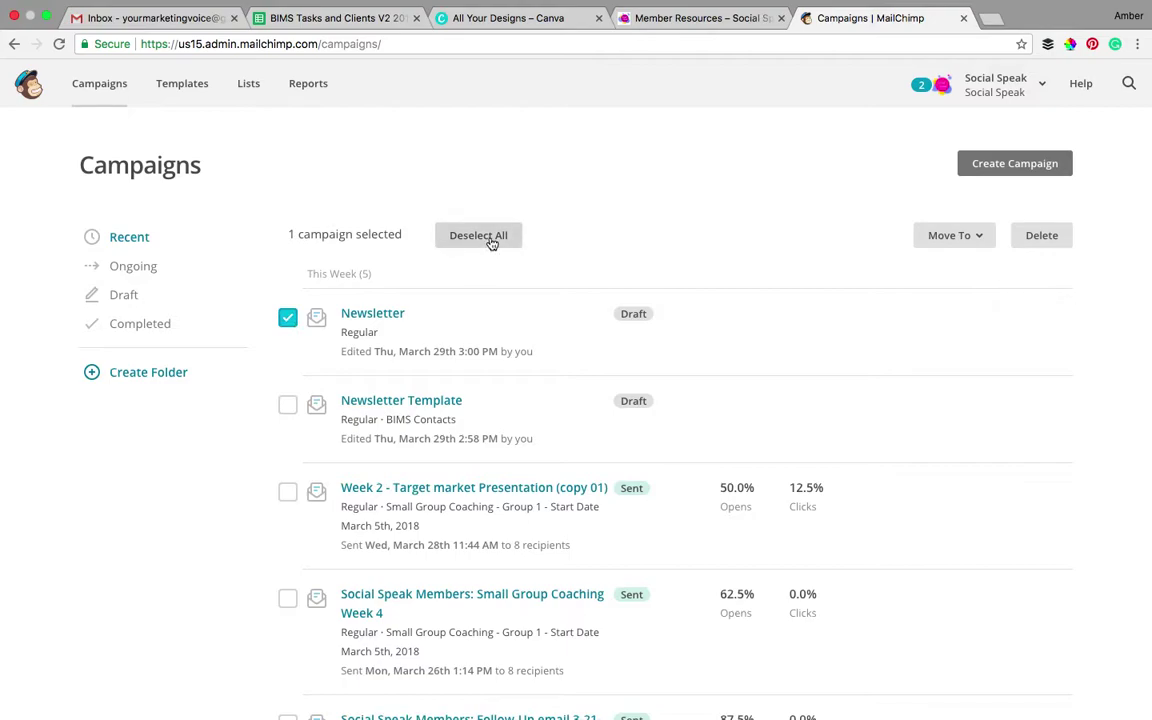
{"action": "left_click", "coordinate": [951, 240]}
{"action": "left_click", "coordinate": [1060, 237]}
{"action": "type", "text": "DE"}
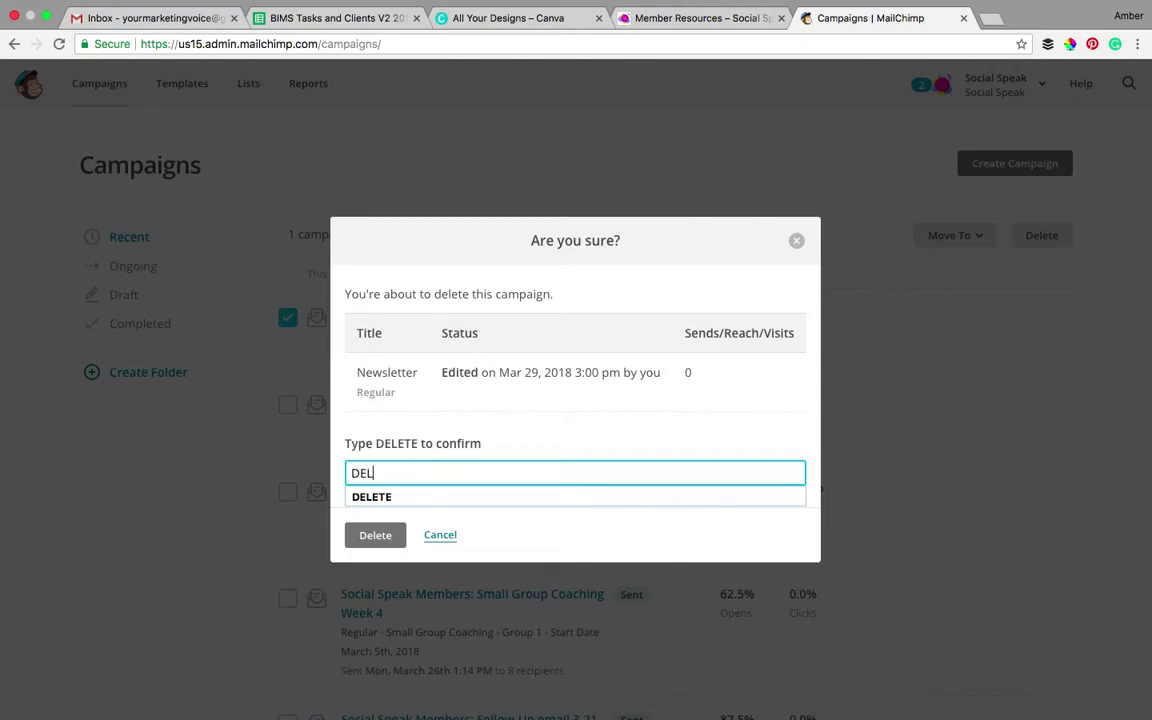
{"action": "type", "text": "L"}
{"action": "key", "text": "Down"}
{"action": "key", "text": "Return"}
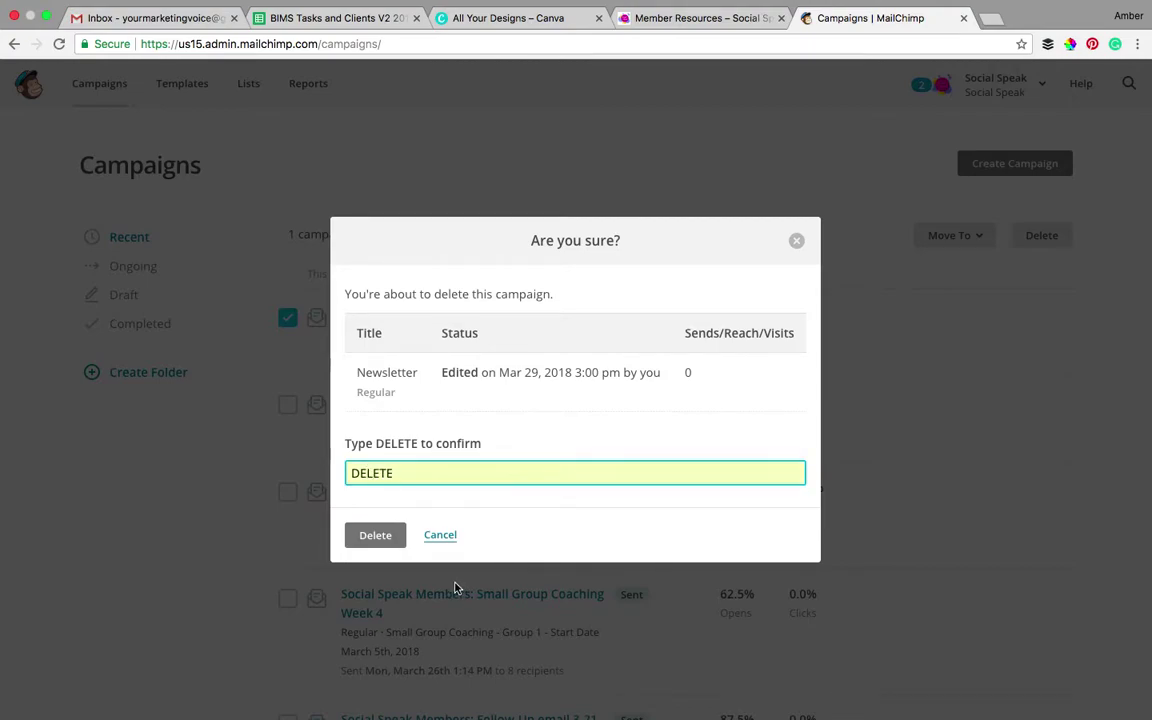
{"action": "left_click", "coordinate": [375, 536]}
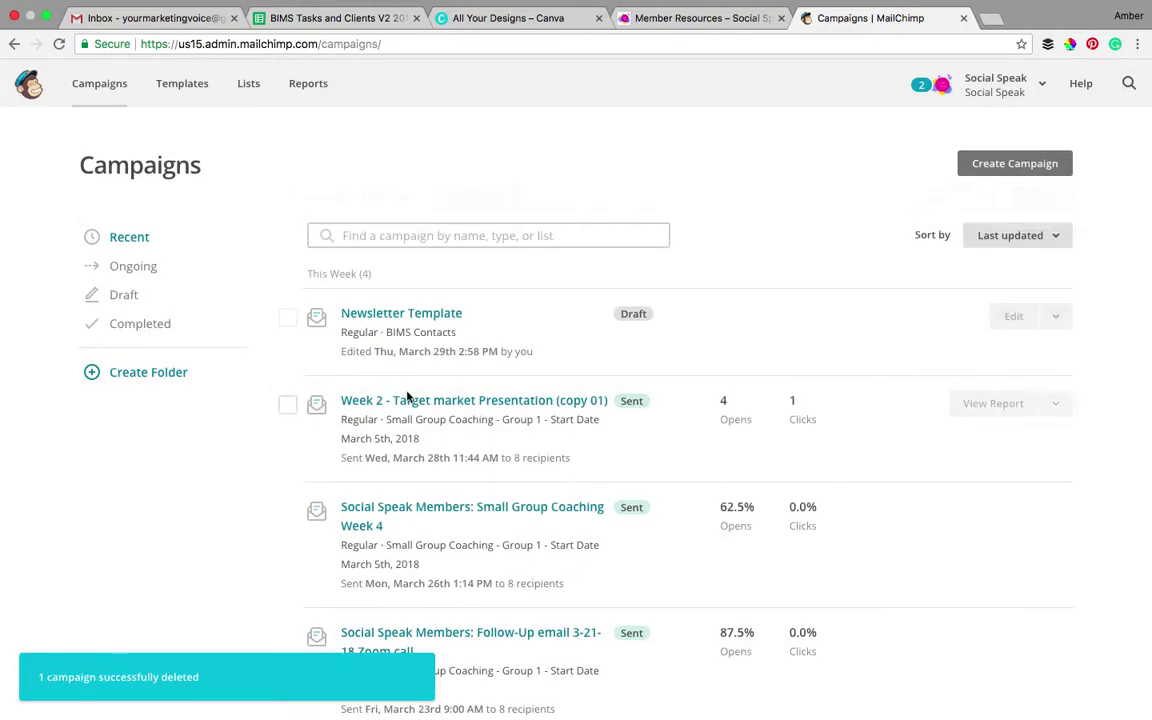
- Open the email design of the "Newsletter Template" draft campaign and go back to its template selection
{"action": "left_click", "coordinate": [422, 316]}
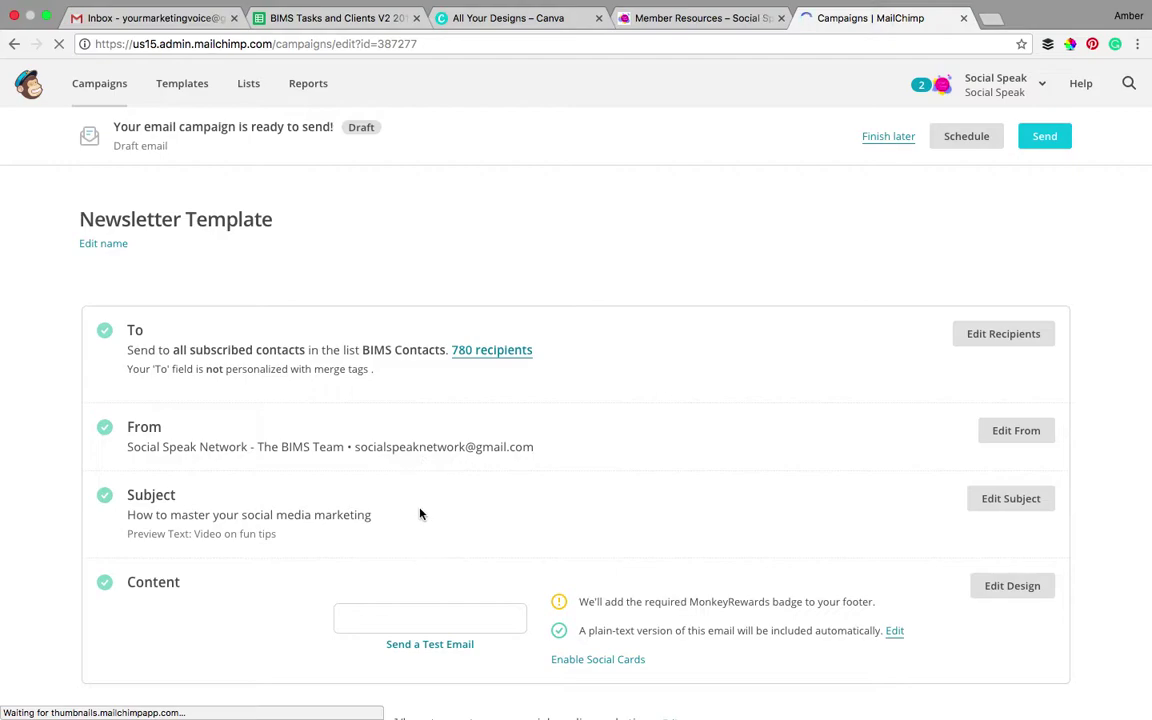
{"action": "scroll", "coordinate": [422, 512], "scroll_direction": "down", "scroll_amount": 3}
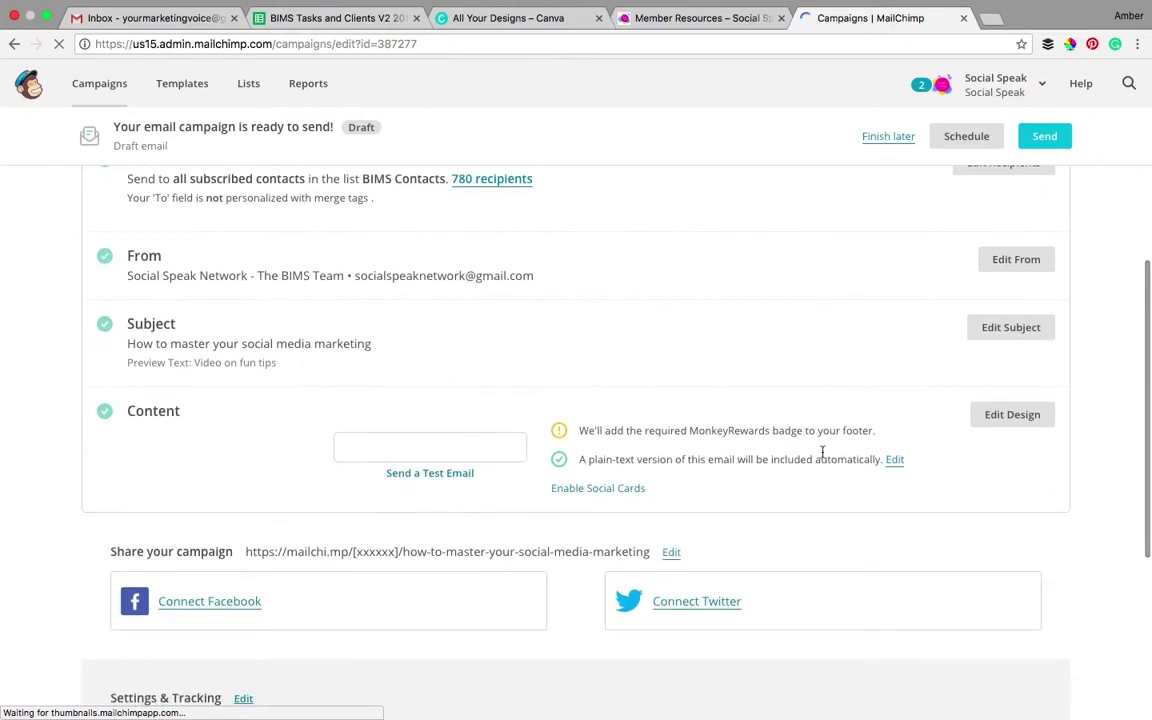
{"action": "left_click", "coordinate": [1029, 419]}
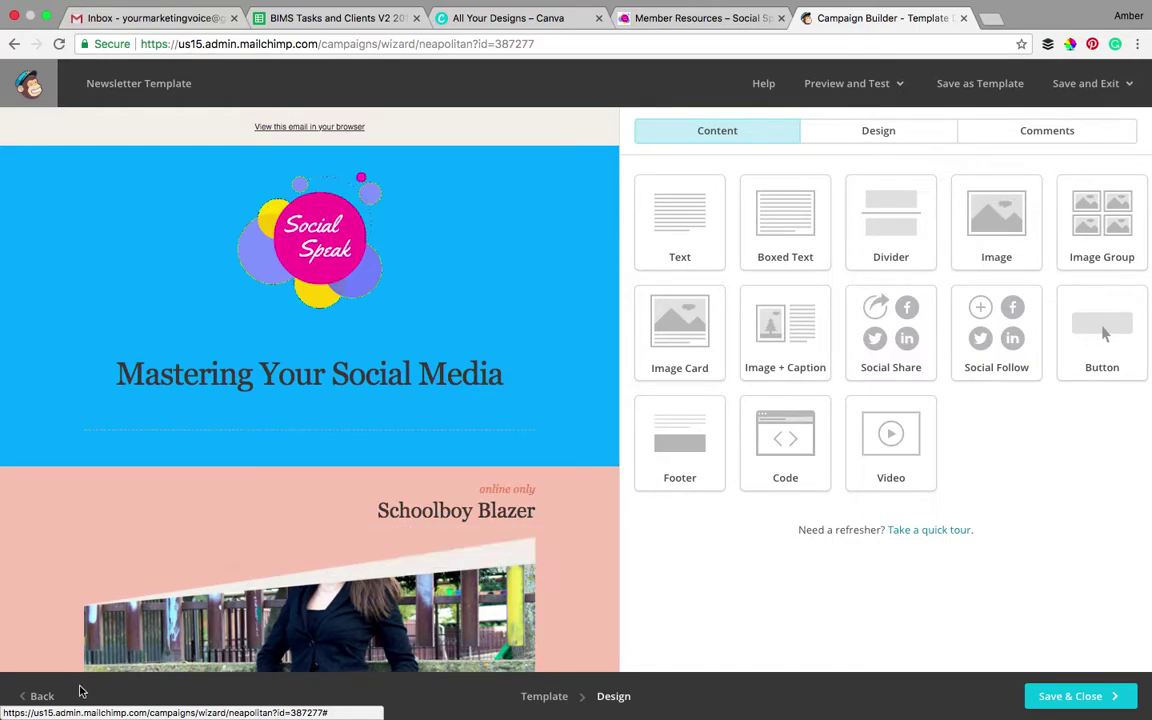
{"action": "left_click", "coordinate": [42, 697]}
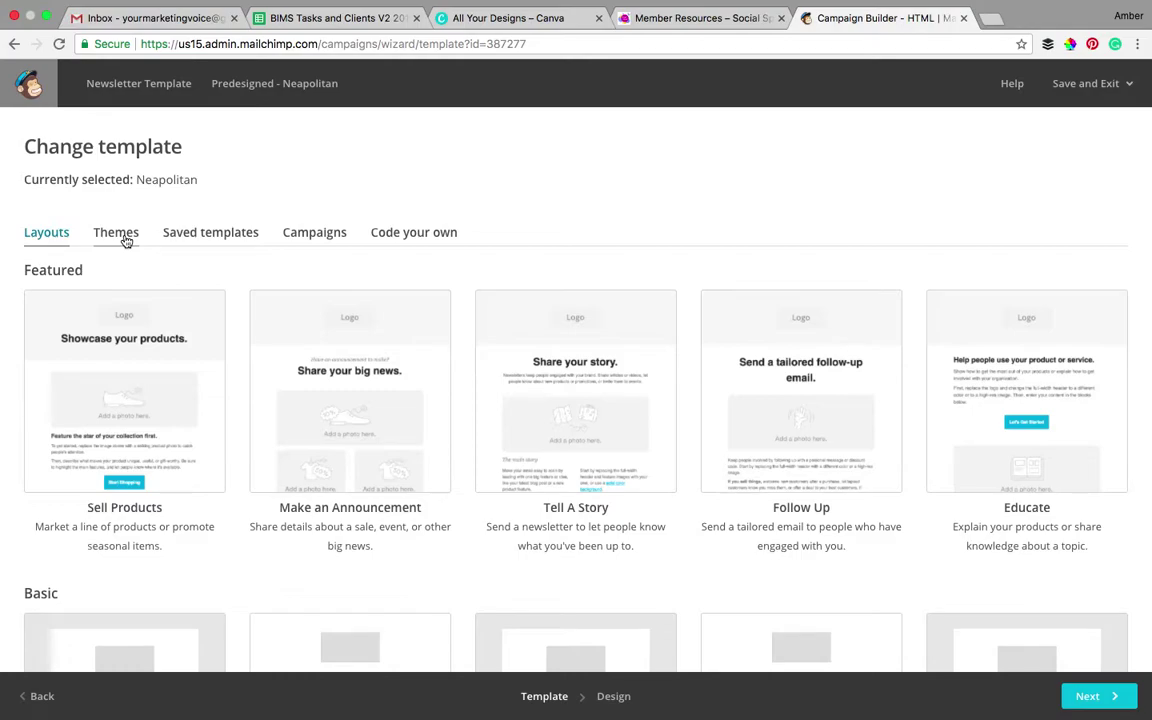
- Look through the predesigned email themes, from the featured and e-commerce designs to newsletters, photography and stationery
{"action": "left_click", "coordinate": [116, 233]}
{"action": "scroll", "coordinate": [232, 374], "scroll_direction": "down", "scroll_amount": 1}
{"action": "scroll", "coordinate": [232, 374], "scroll_direction": "down", "scroll_amount": 3}
{"action": "scroll", "coordinate": [232, 374], "scroll_direction": "up", "scroll_amount": 3}
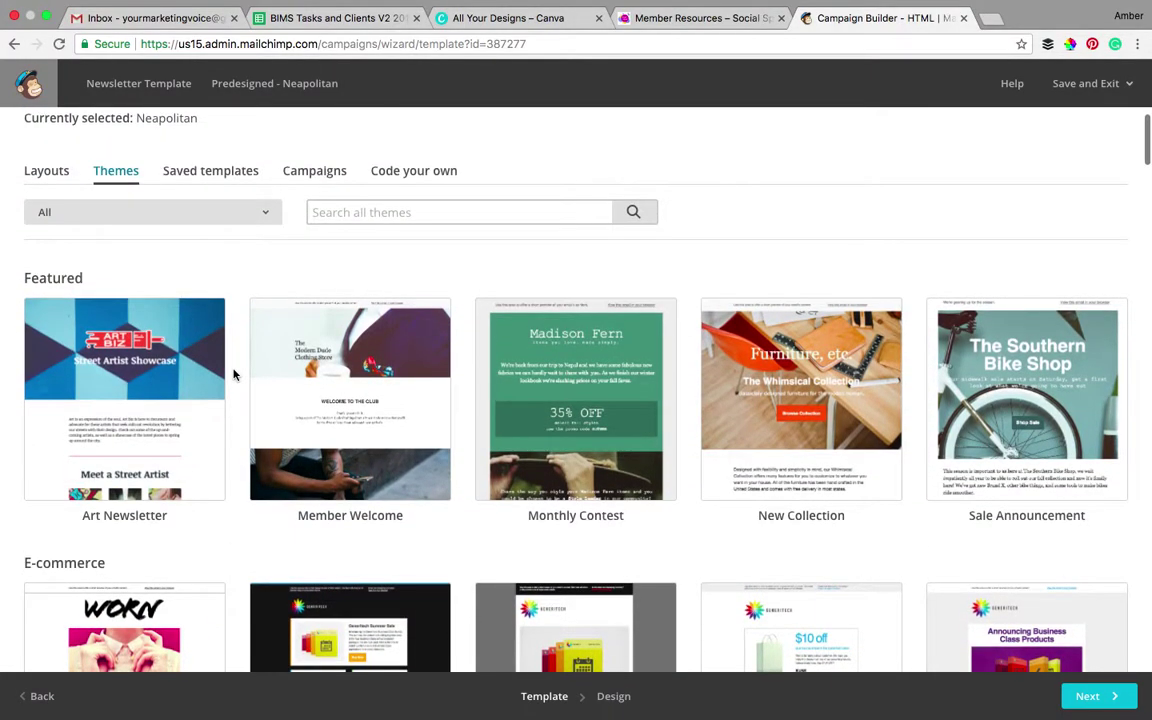
{"action": "scroll", "coordinate": [232, 374], "scroll_direction": "down", "scroll_amount": 7}
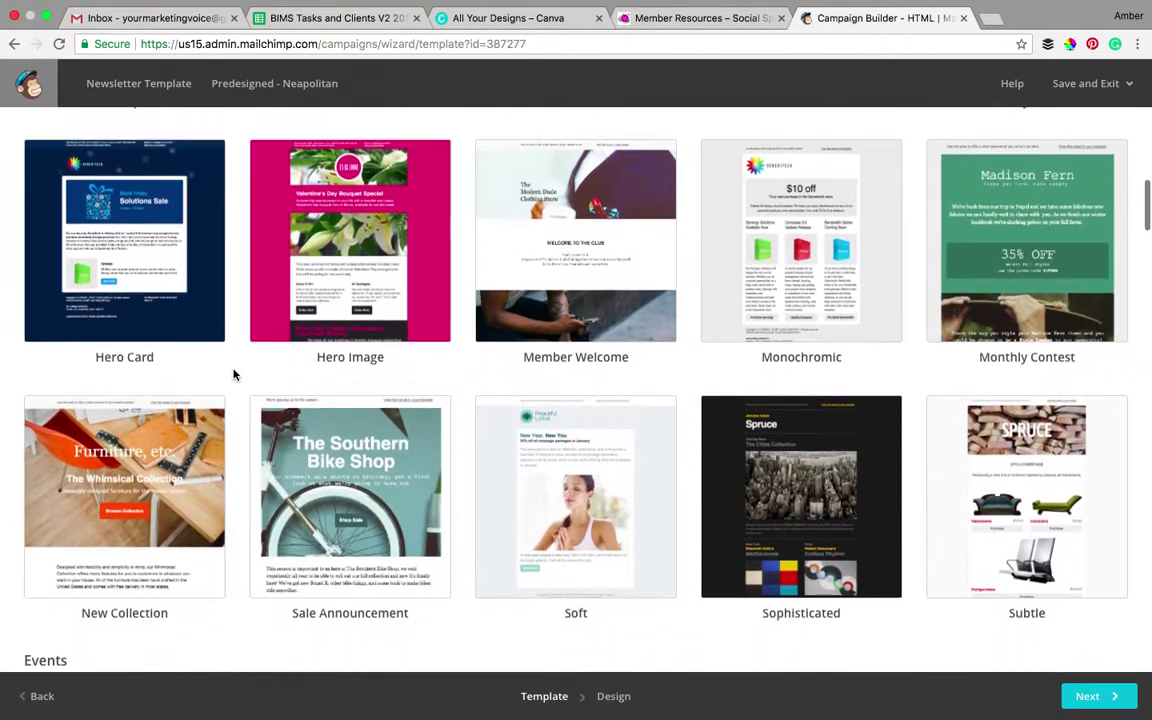
{"action": "scroll", "coordinate": [233, 374], "scroll_direction": "down", "scroll_amount": 6}
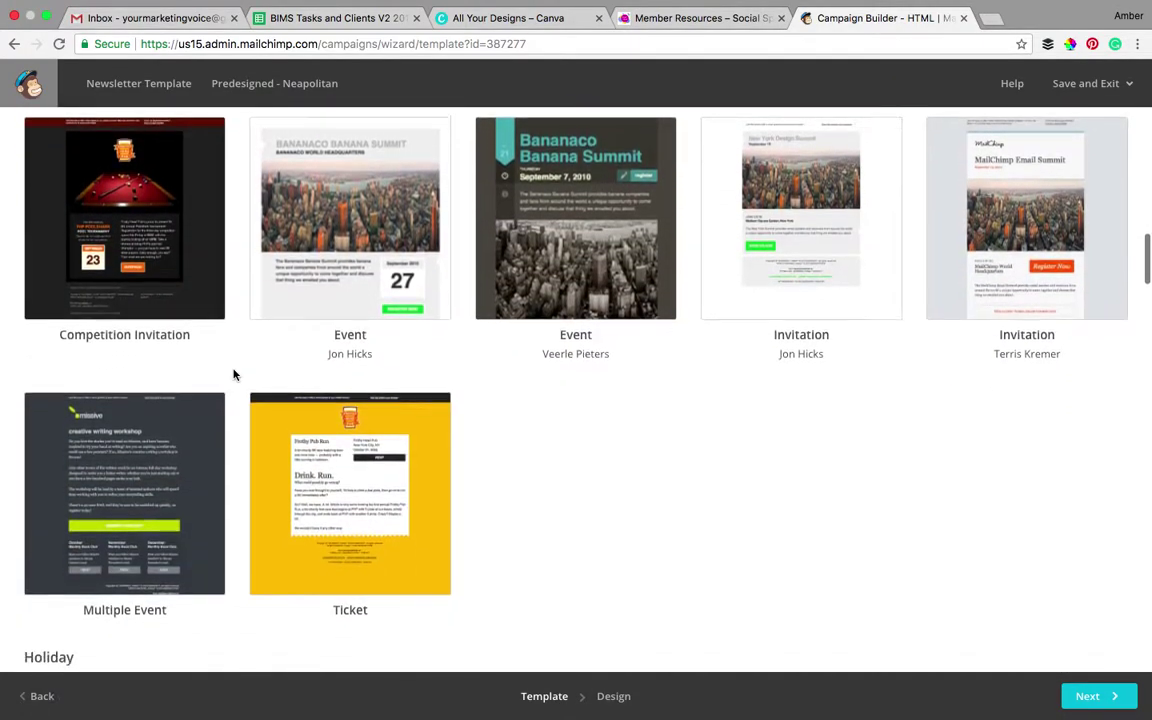
{"action": "scroll", "coordinate": [233, 374], "scroll_direction": "down", "scroll_amount": 7}
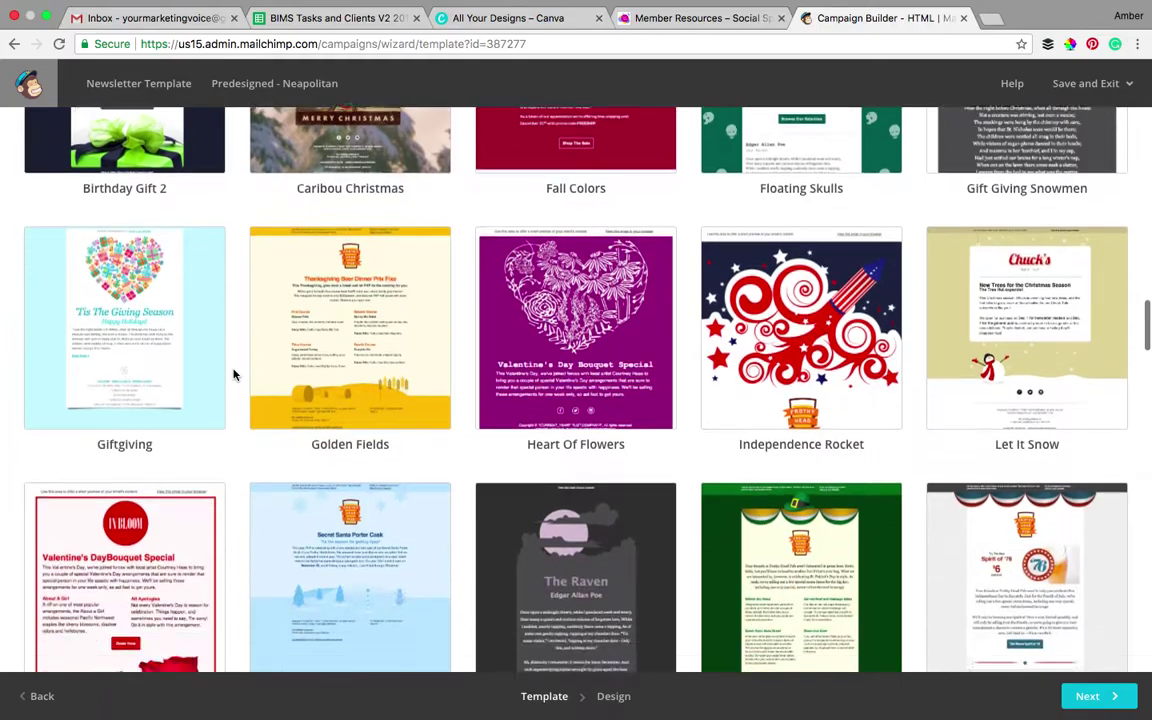
{"action": "scroll", "coordinate": [233, 374], "scroll_direction": "down", "scroll_amount": 7}
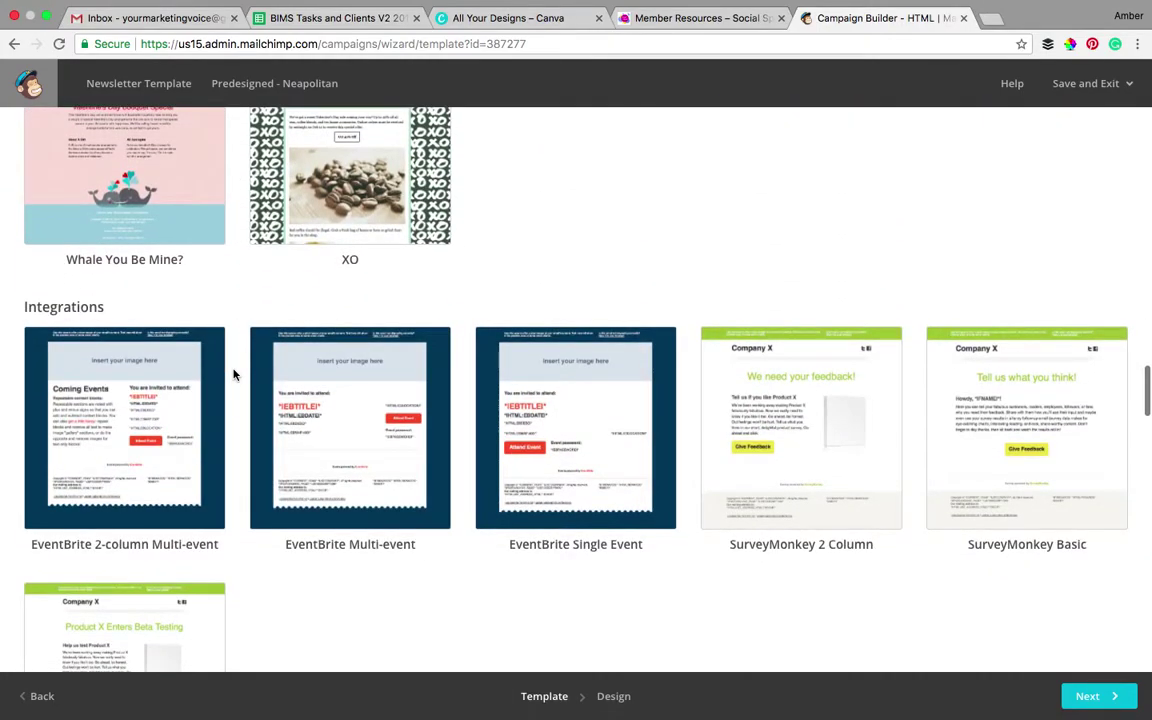
{"action": "scroll", "coordinate": [233, 374], "scroll_direction": "down", "scroll_amount": 6}
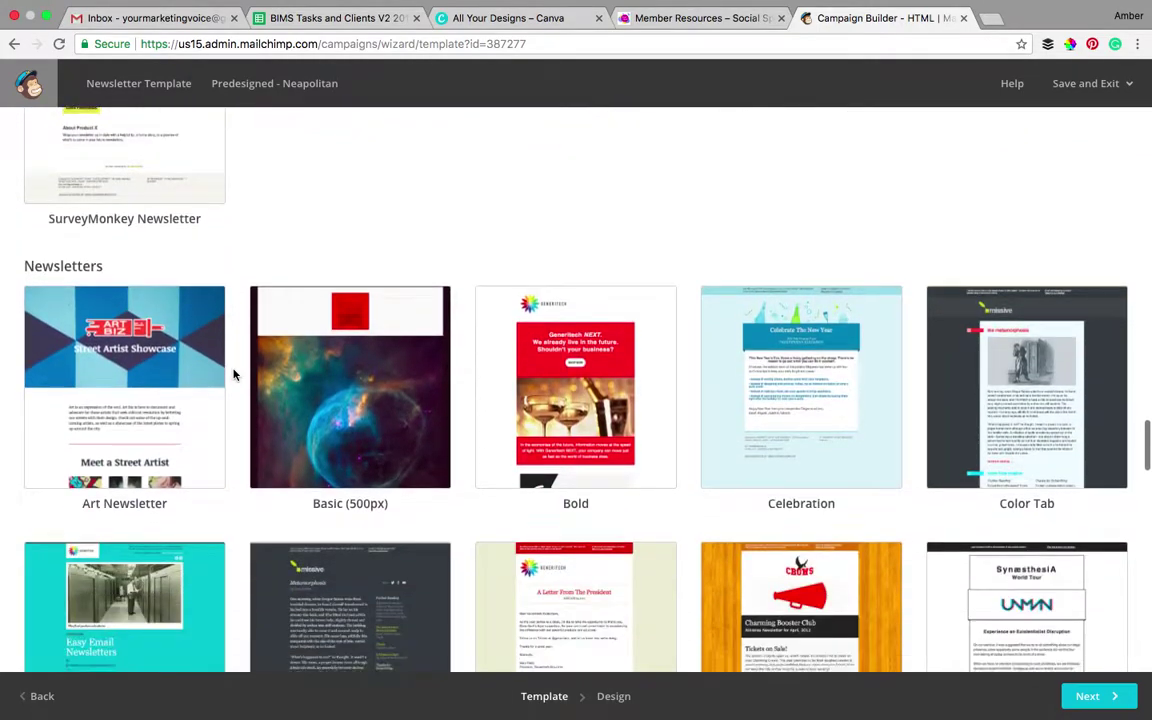
{"action": "scroll", "coordinate": [233, 374], "scroll_direction": "down", "scroll_amount": 2}
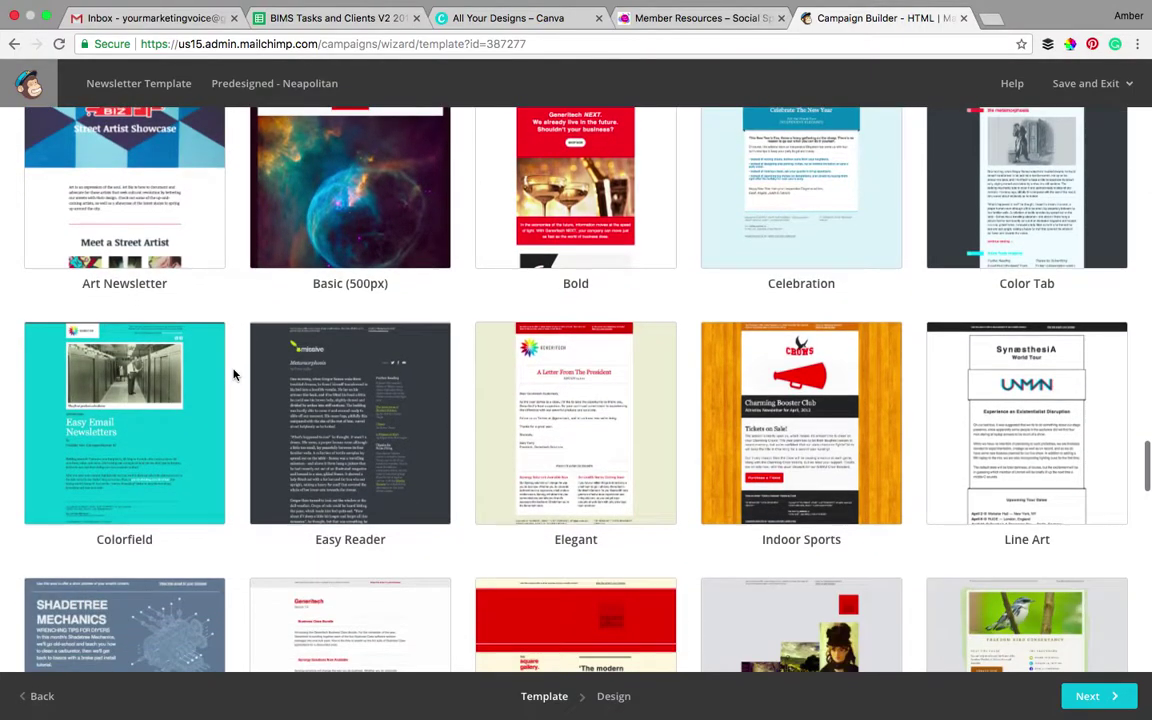
{"action": "scroll", "coordinate": [233, 374], "scroll_direction": "down", "scroll_amount": 5}
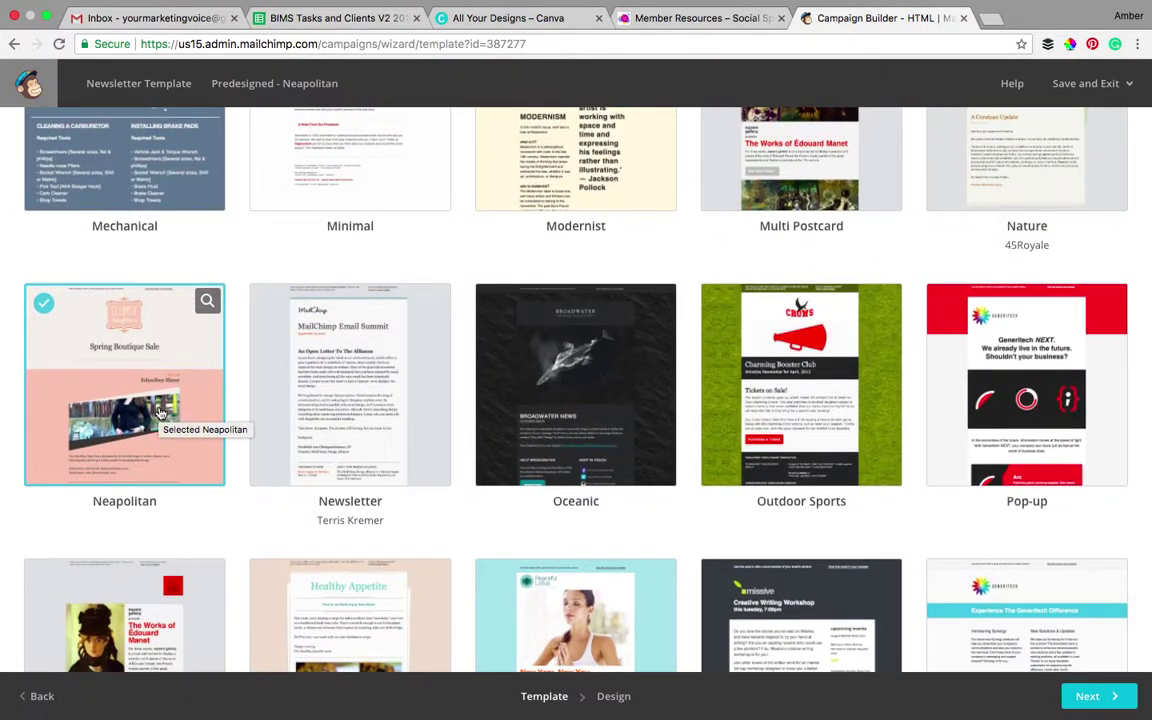
{"action": "scroll", "coordinate": [458, 530], "scroll_direction": "down", "scroll_amount": 3}
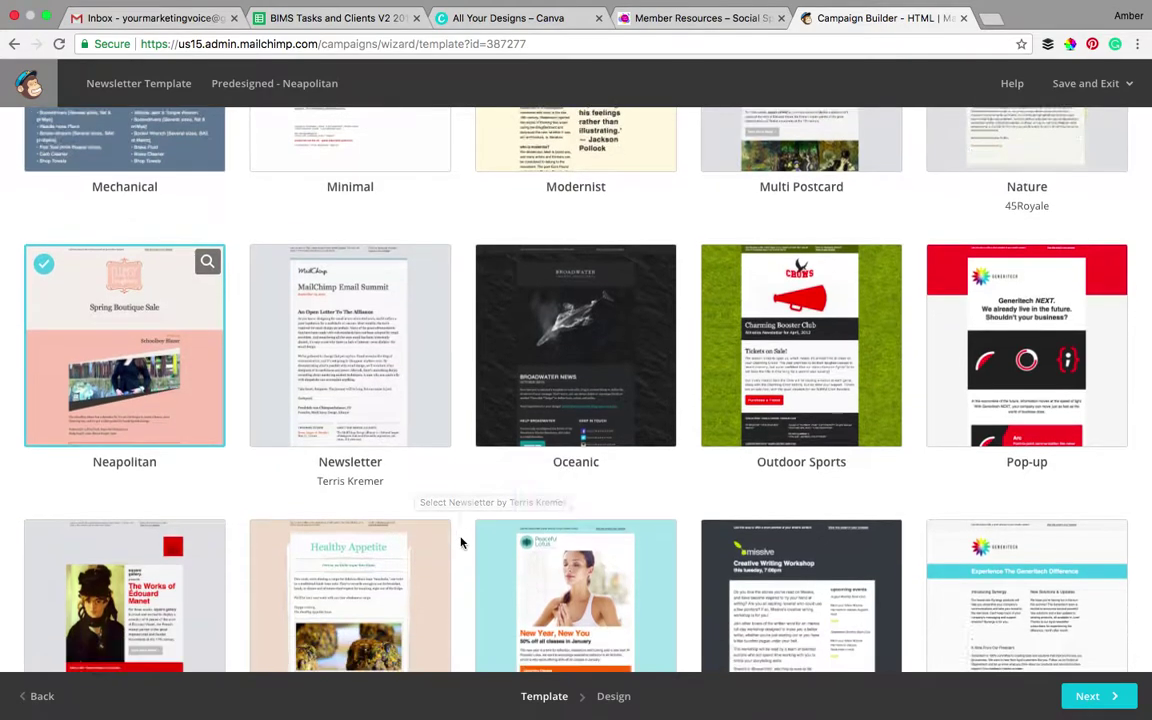
{"action": "scroll", "coordinate": [461, 543], "scroll_direction": "down", "scroll_amount": 1}
{"action": "scroll", "coordinate": [461, 543], "scroll_direction": "down", "scroll_amount": 3}
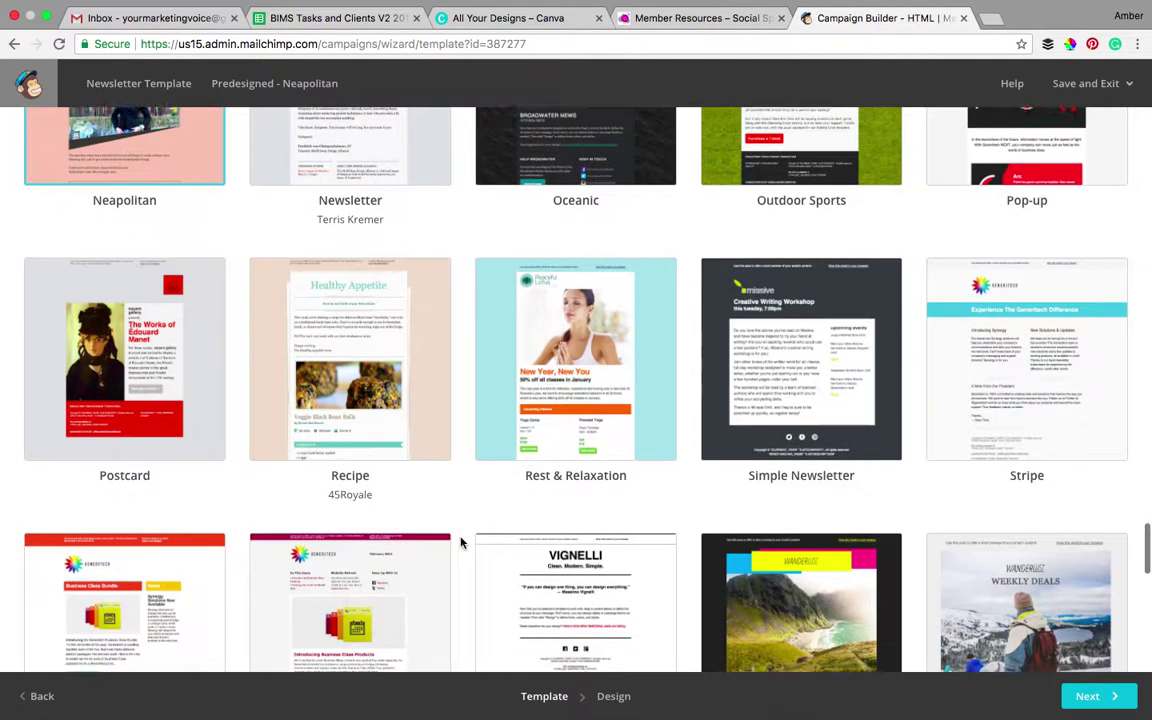
{"action": "scroll", "coordinate": [461, 543], "scroll_direction": "down", "scroll_amount": 3}
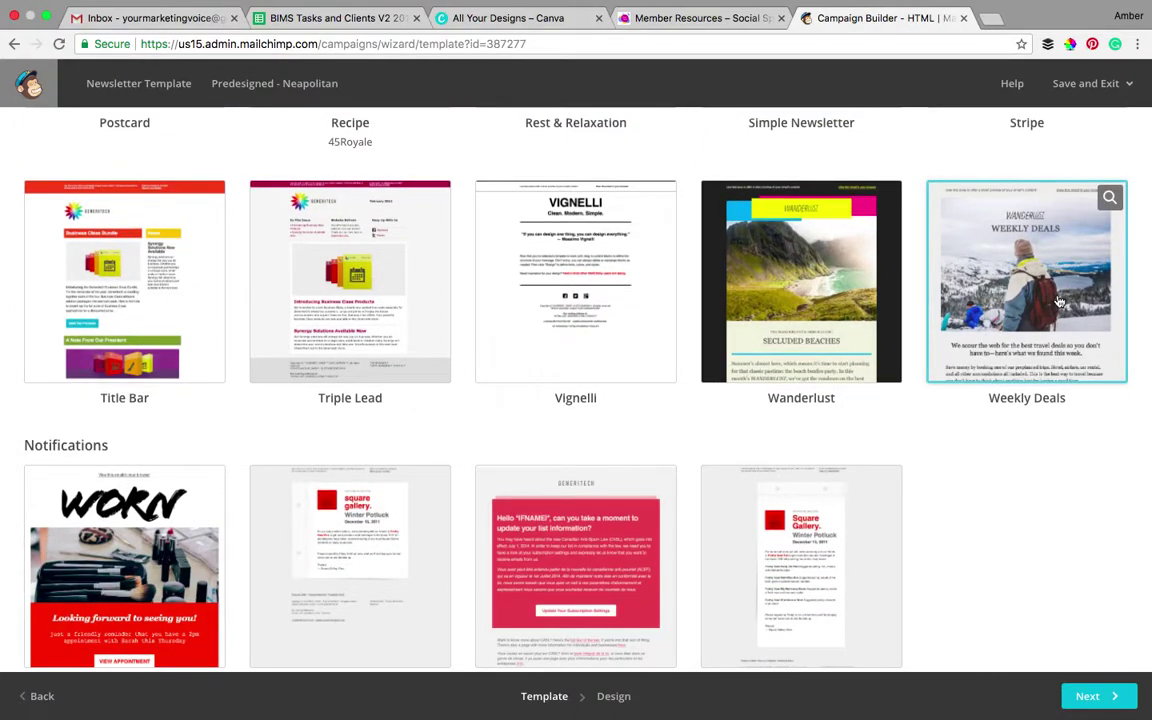
{"action": "scroll", "coordinate": [1060, 300], "scroll_direction": "down", "scroll_amount": 1}
{"action": "scroll", "coordinate": [1060, 300], "scroll_direction": "down", "scroll_amount": 8}
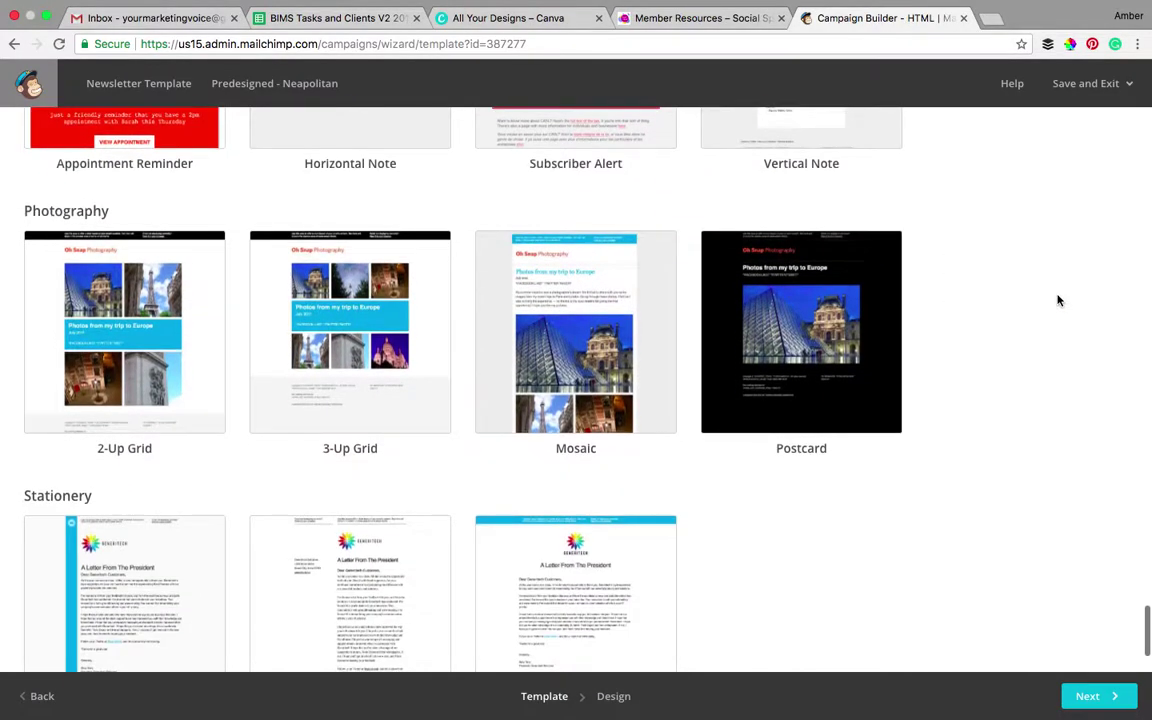
- Change the campaign's template to the Nature newsletter theme by 45Royale
{"action": "scroll", "coordinate": [1058, 300], "scroll_direction": "up", "scroll_amount": 6}
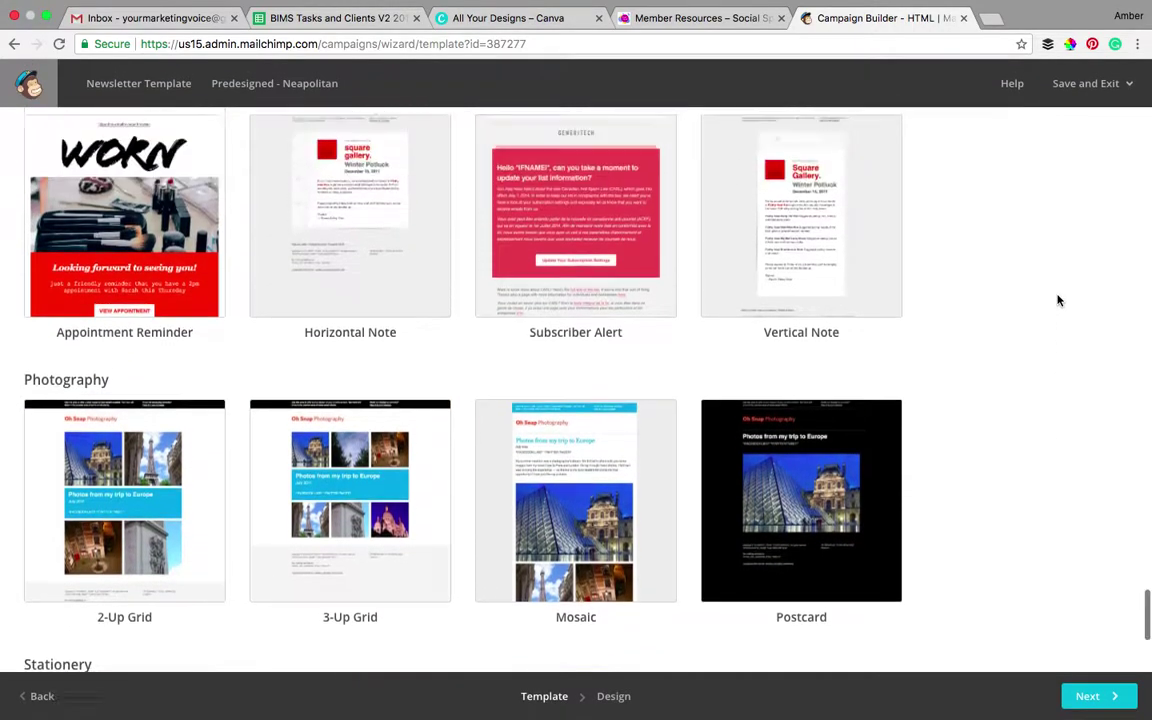
{"action": "scroll", "coordinate": [1058, 300], "scroll_direction": "up", "scroll_amount": 6}
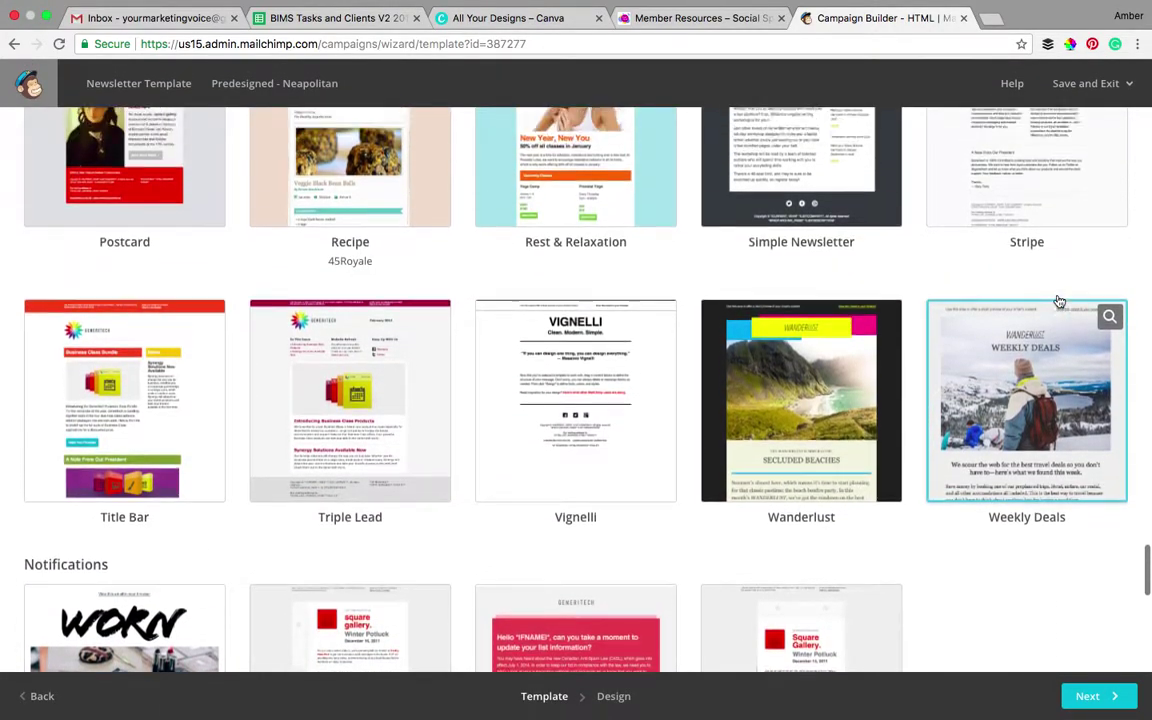
{"action": "scroll", "coordinate": [1060, 300], "scroll_direction": "up", "scroll_amount": 3}
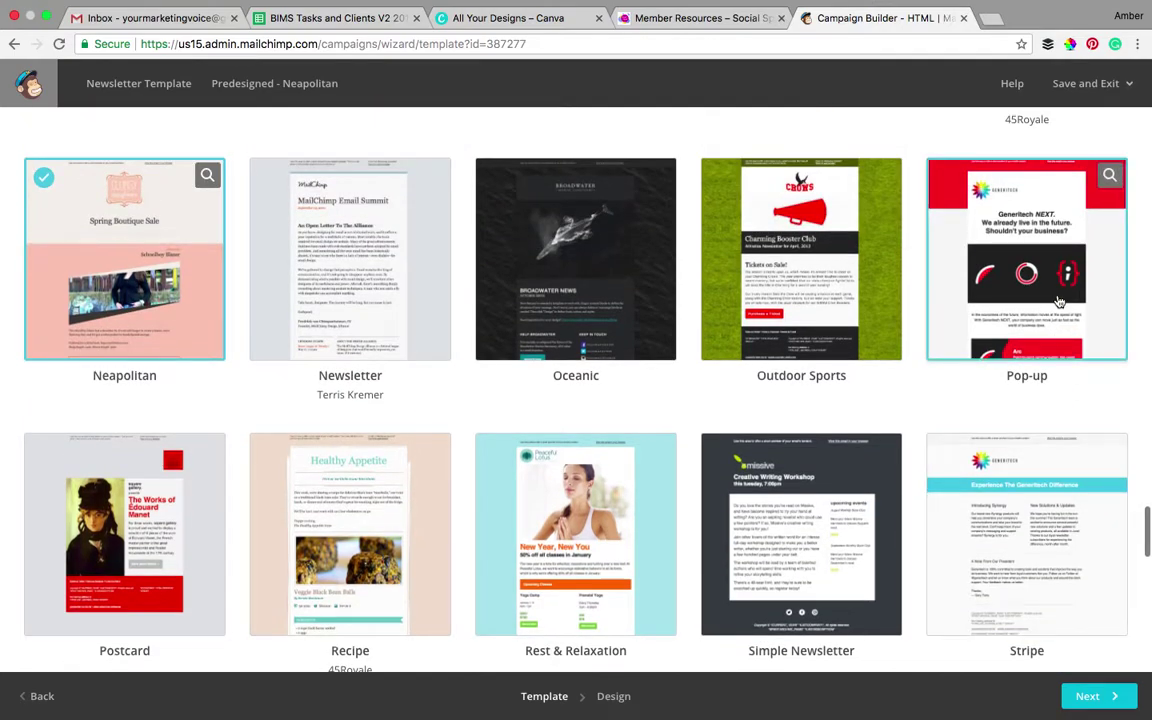
{"action": "scroll", "coordinate": [1058, 300], "scroll_direction": "up", "scroll_amount": 3}
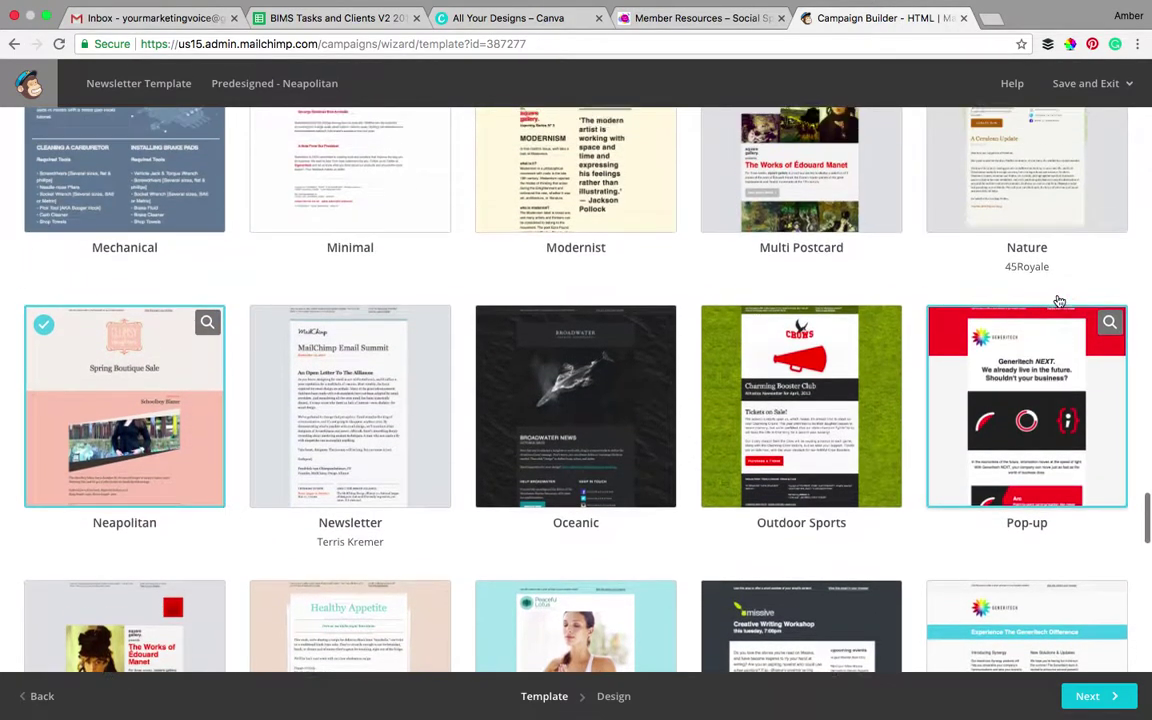
{"action": "scroll", "coordinate": [1058, 300], "scroll_direction": "up", "scroll_amount": 3}
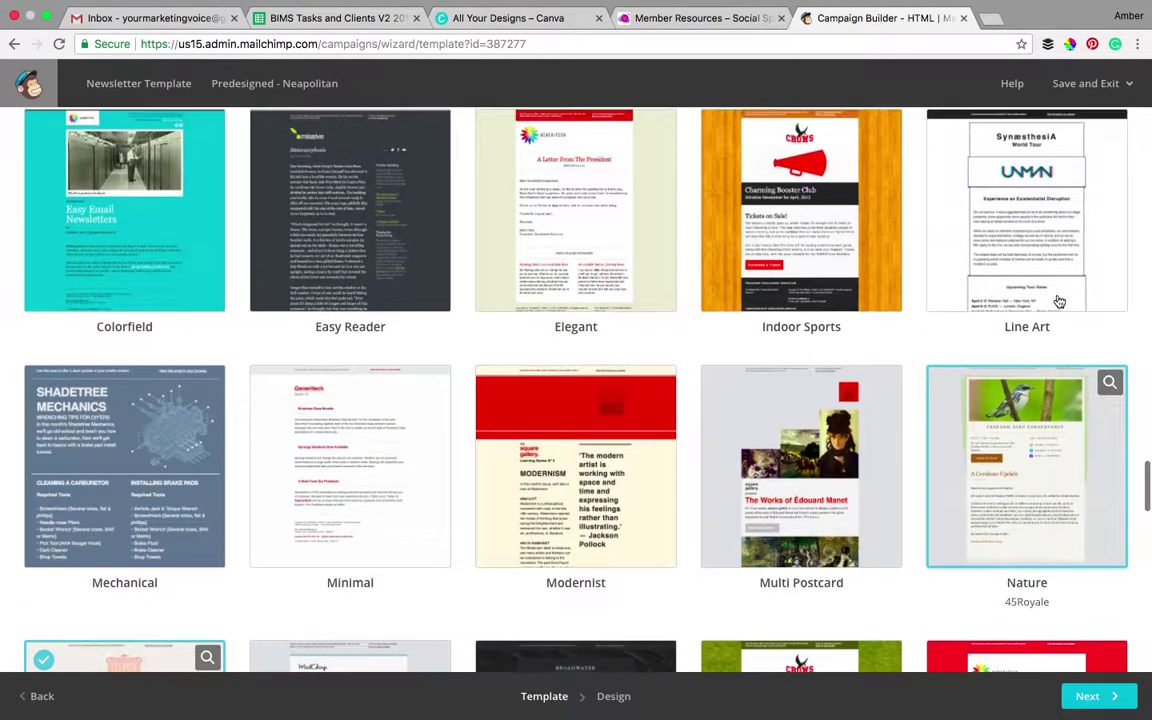
{"action": "left_click", "coordinate": [1053, 458]}
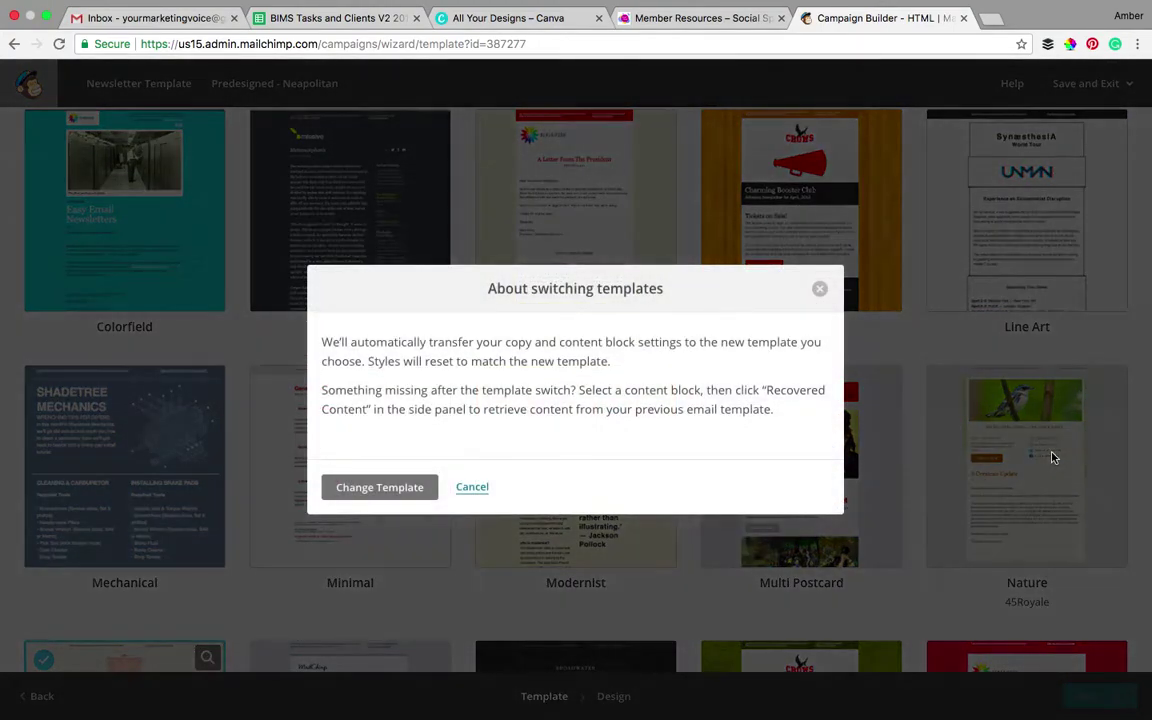
{"action": "left_click", "coordinate": [372, 489]}
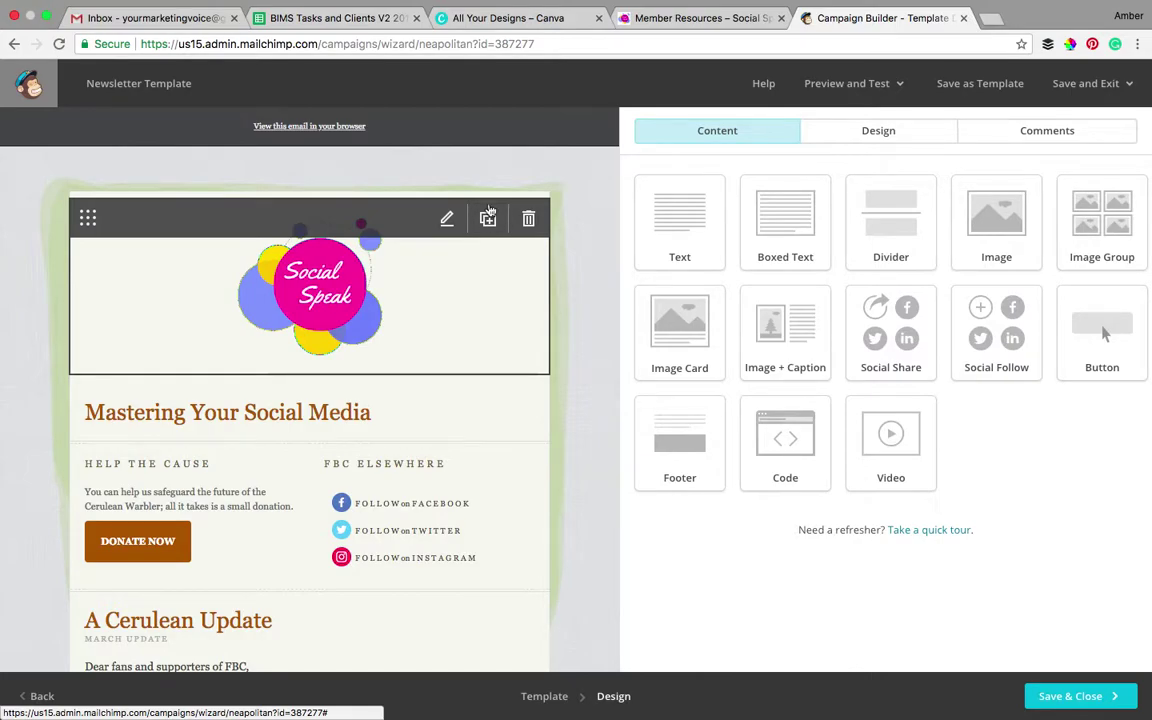
- Switch to Canva and create a new 828 × 315 px Facebook Cover design
{"action": "left_click", "coordinate": [507, 19]}
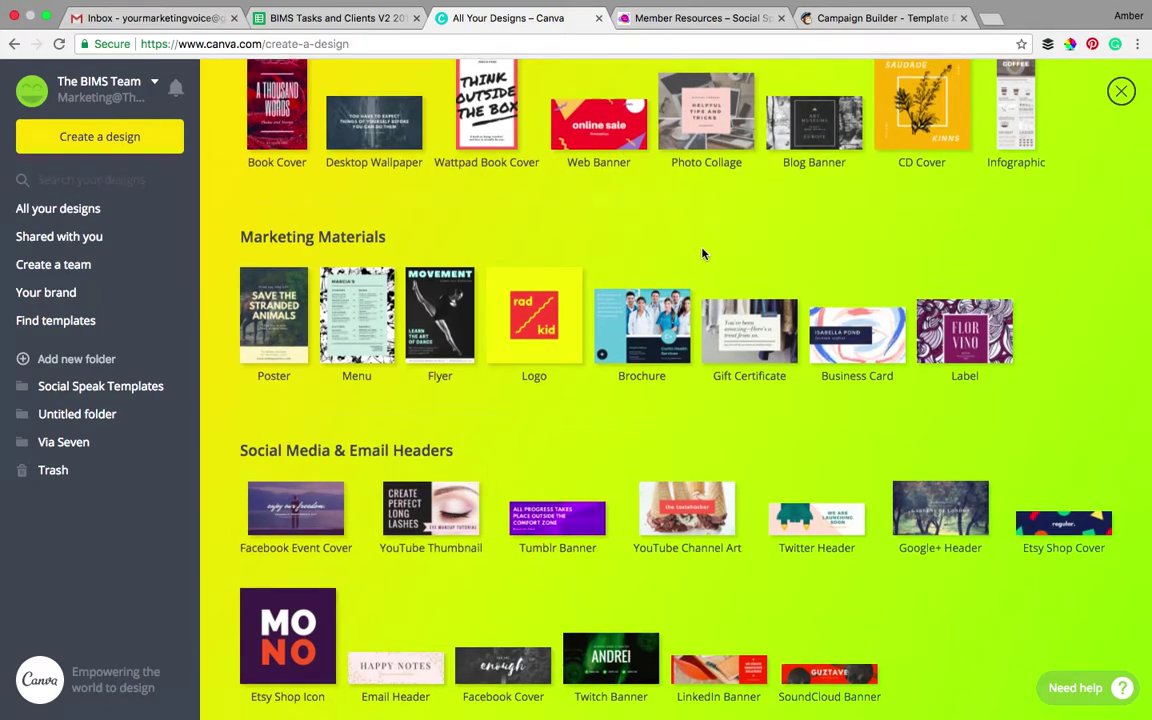
{"action": "scroll", "coordinate": [702, 254], "scroll_direction": "up", "scroll_amount": 3}
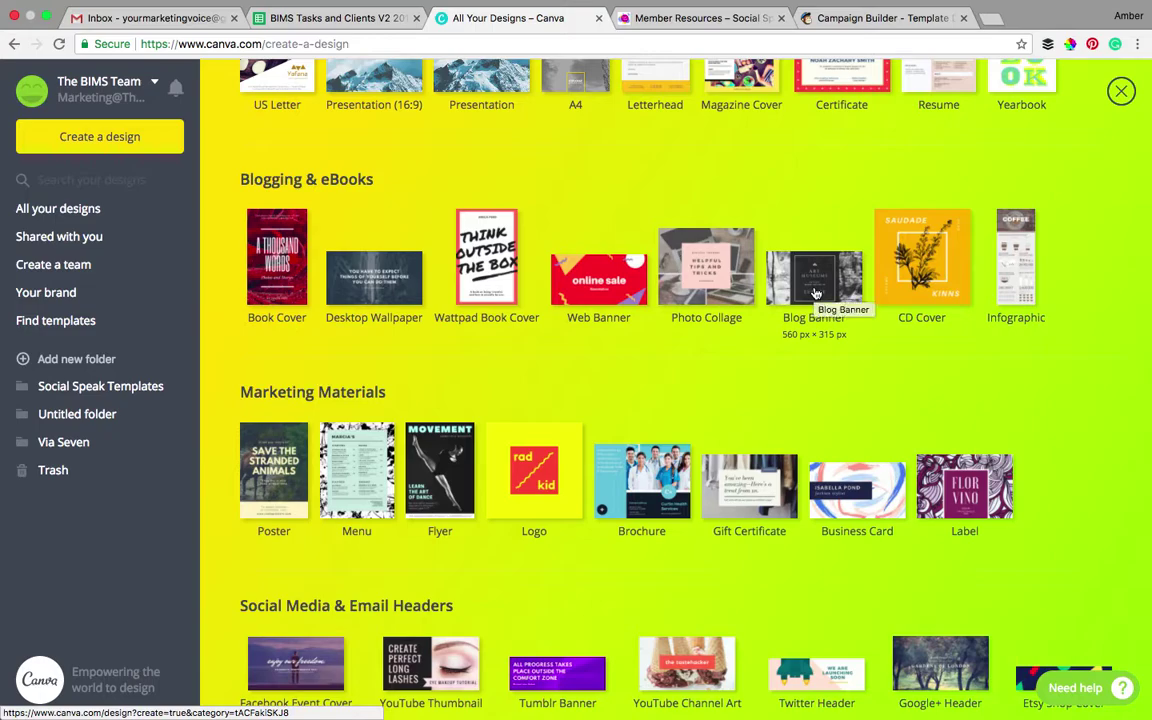
{"action": "scroll", "coordinate": [815, 292], "scroll_direction": "up", "scroll_amount": 5}
{"action": "scroll", "coordinate": [815, 292], "scroll_direction": "up", "scroll_amount": 4}
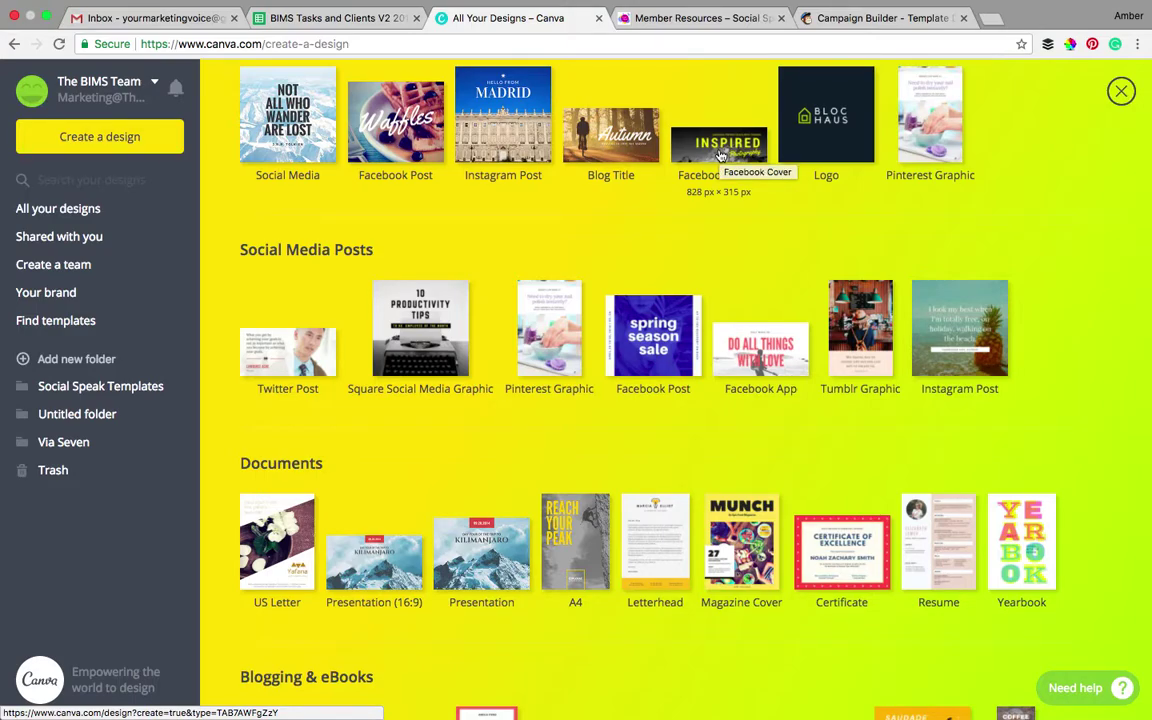
{"action": "left_click", "coordinate": [718, 155]}
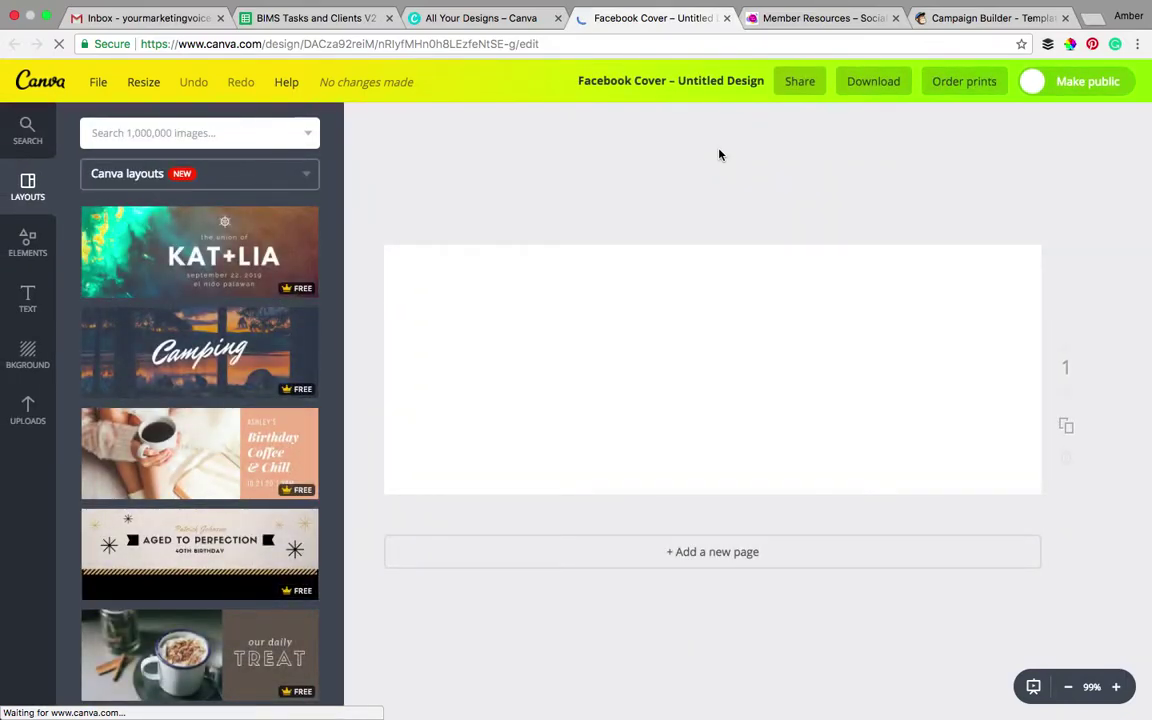
- Find the navy-striped "Peace Love Joy" layout with gold circles among the Canva layouts and apply it to the blank cover
{"action": "scroll", "coordinate": [245, 456], "scroll_direction": "down", "scroll_amount": 8}
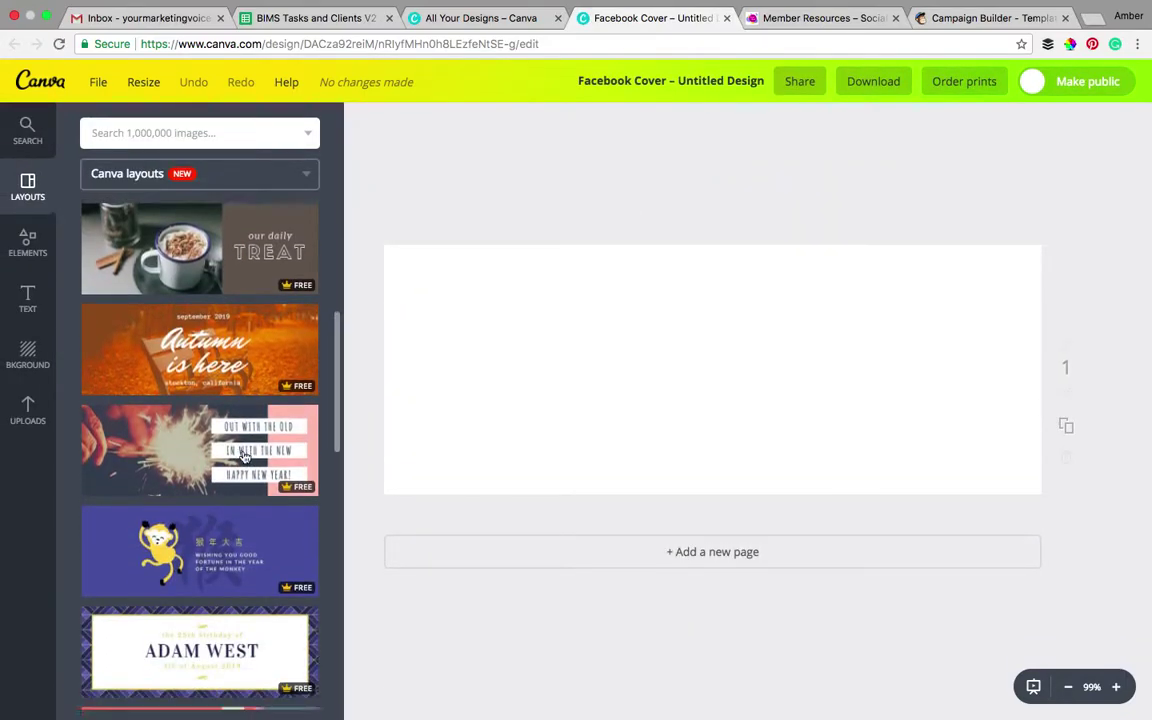
{"action": "scroll", "coordinate": [245, 456], "scroll_direction": "down", "scroll_amount": 10}
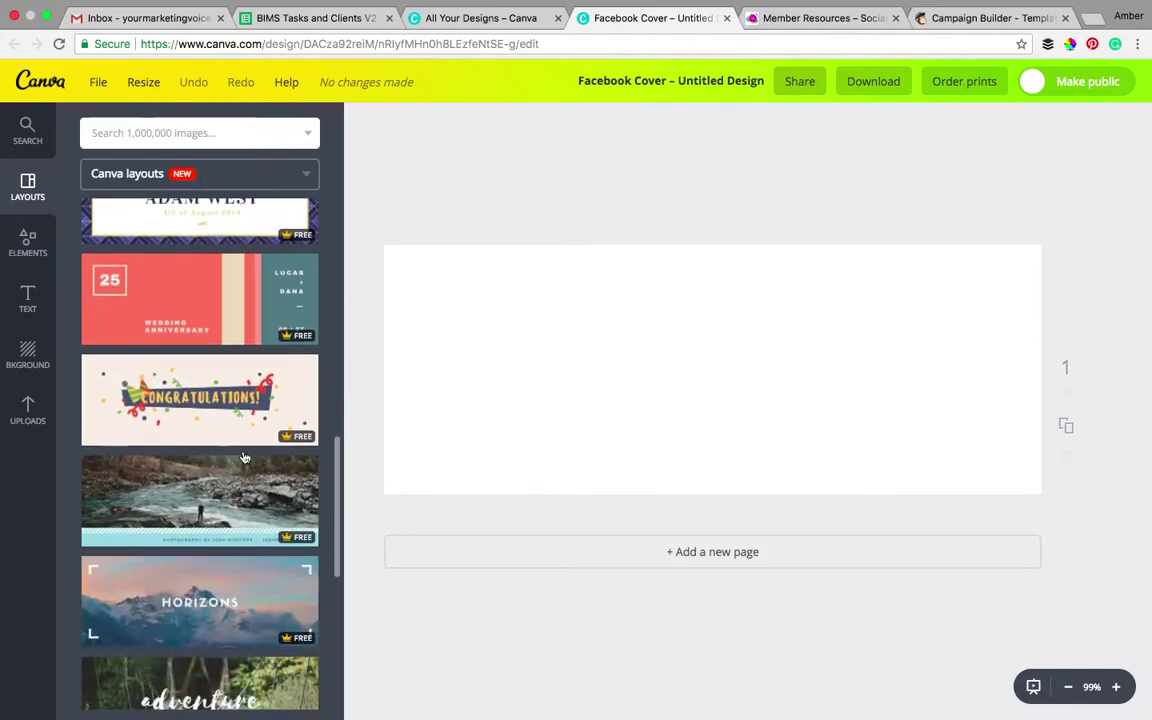
{"action": "scroll", "coordinate": [243, 456], "scroll_direction": "down", "scroll_amount": 7}
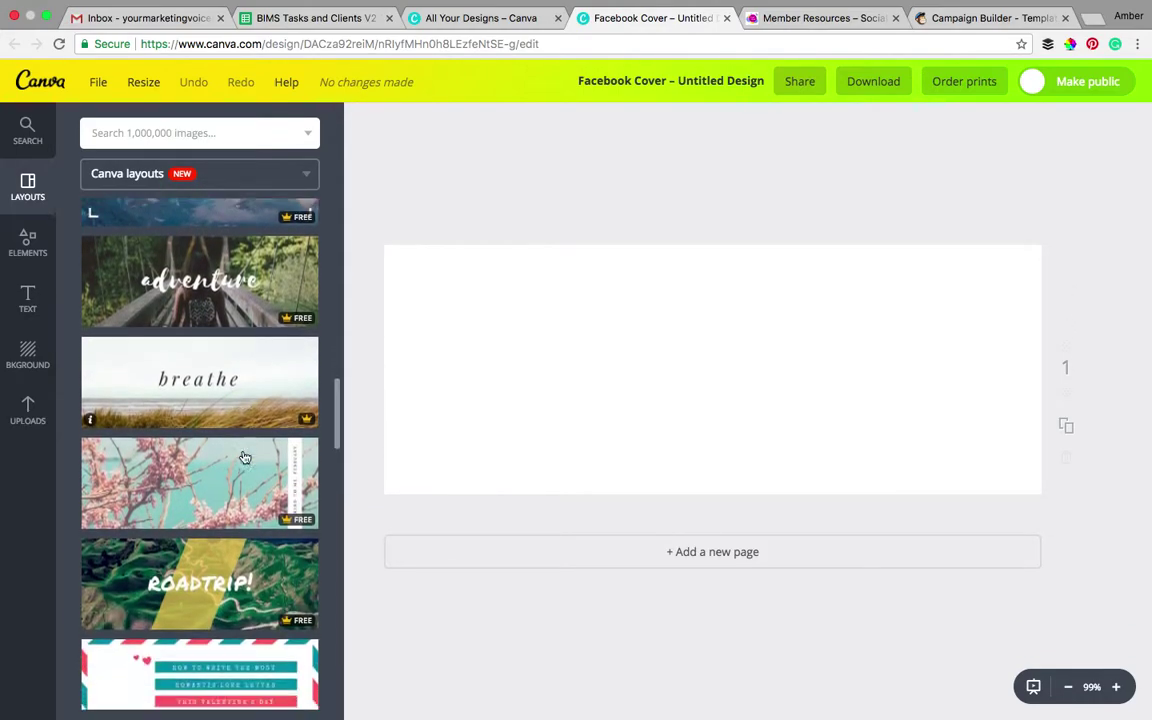
{"action": "scroll", "coordinate": [245, 457], "scroll_direction": "down", "scroll_amount": 8}
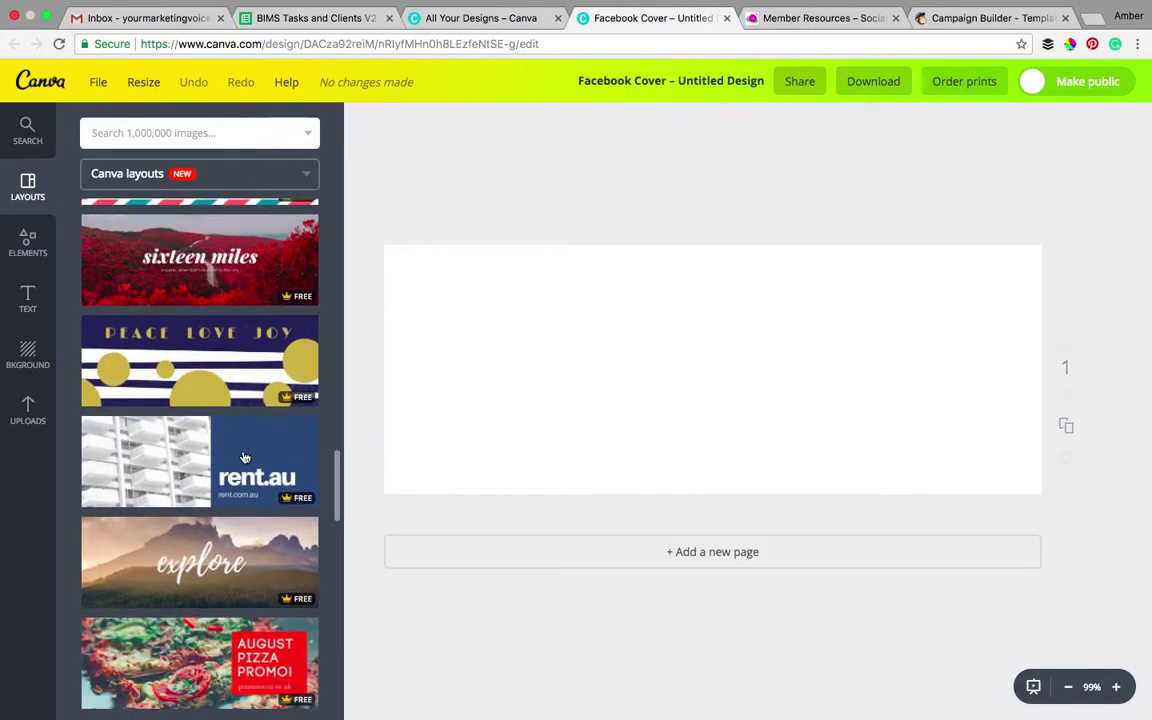
{"action": "left_click", "coordinate": [208, 339]}
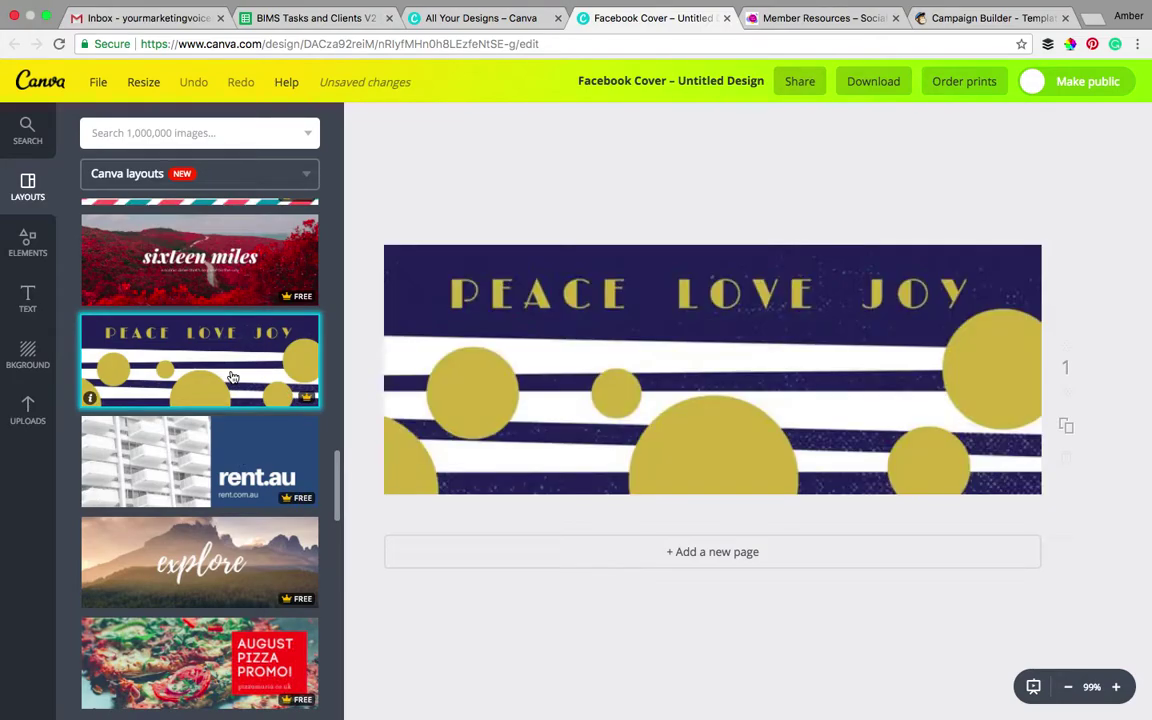
- Replace the banner's heading text with "SOCIAL SPEAK", correcting the spelling of the first word
{"action": "double_click", "coordinate": [680, 292]}
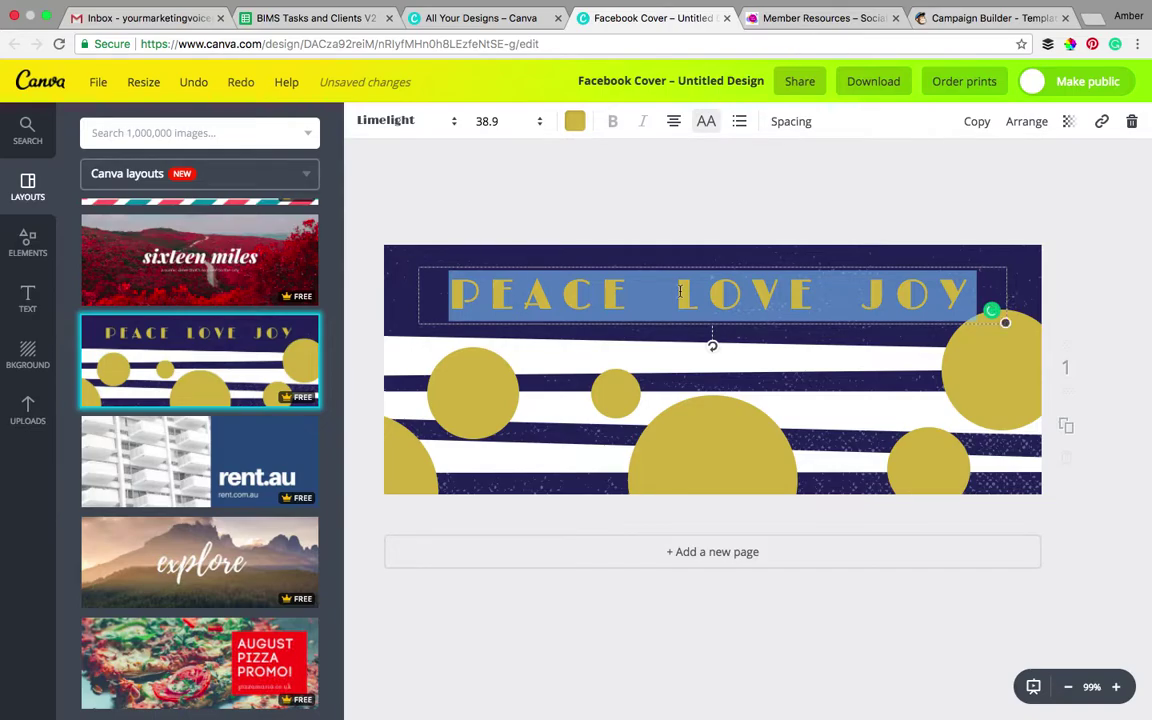
{"action": "type", "text": "SOCAI"}
{"action": "type", "text": "SE"}
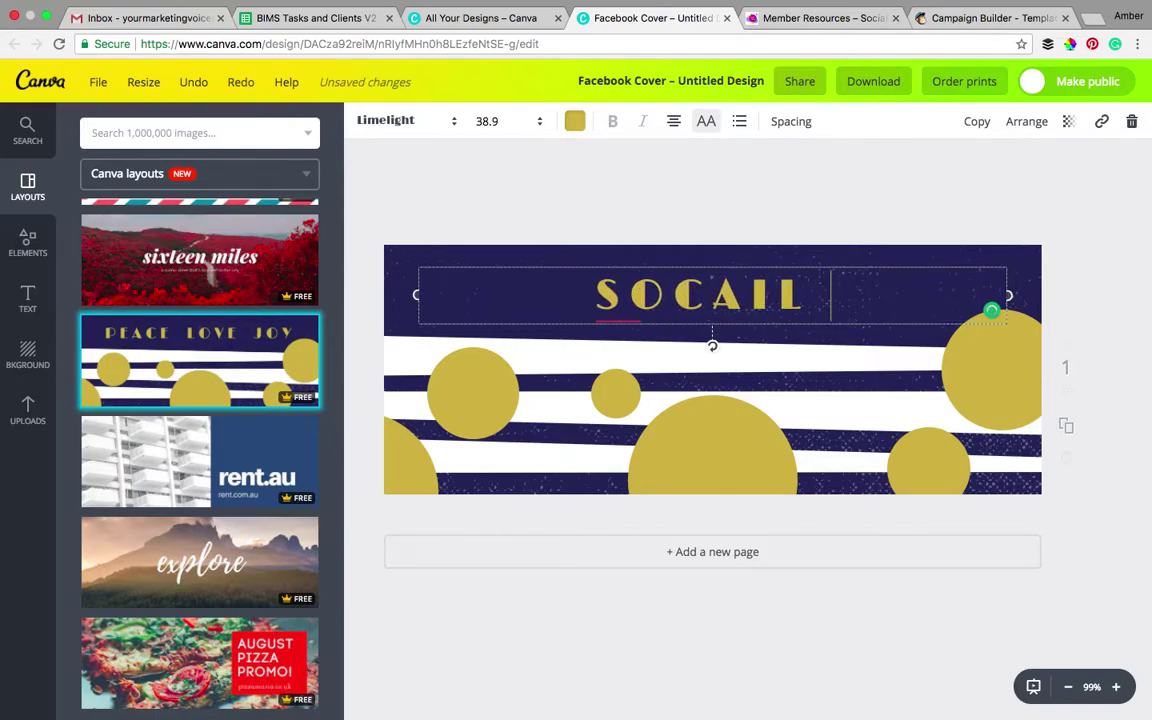
{"action": "key", "text": "BackSpace"}
{"action": "type", "text": "PEAK"}
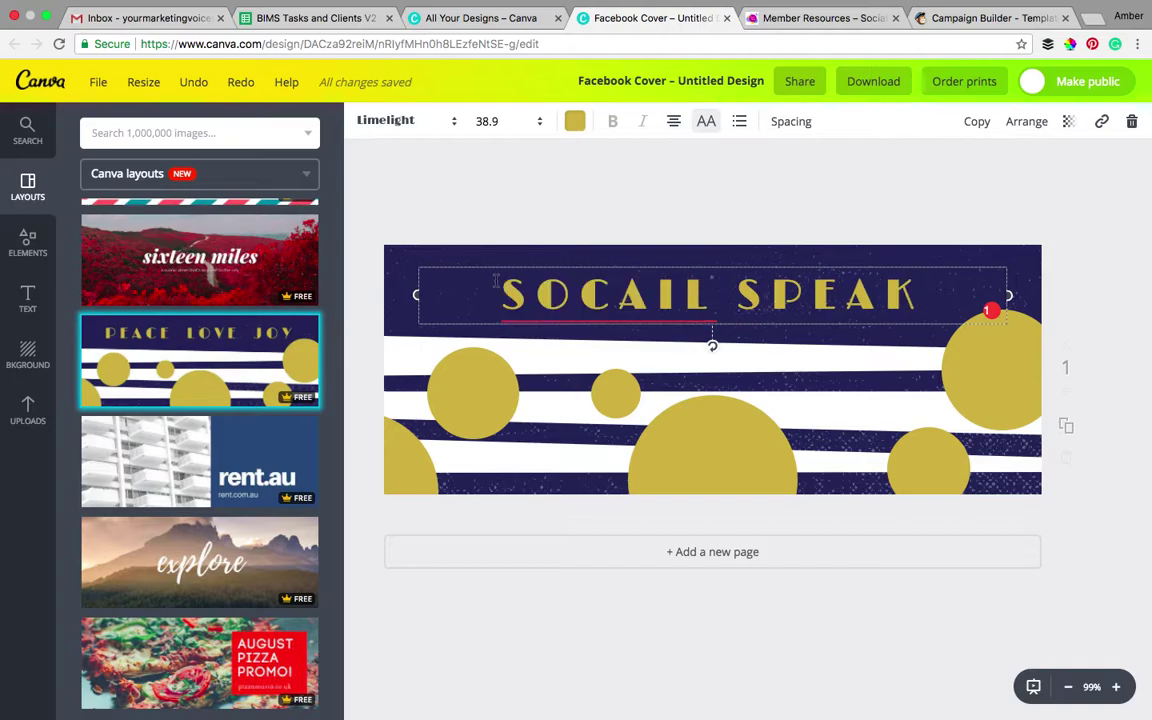
{"action": "double_click", "coordinate": [549, 288]}
{"action": "right_click", "coordinate": [549, 288]}
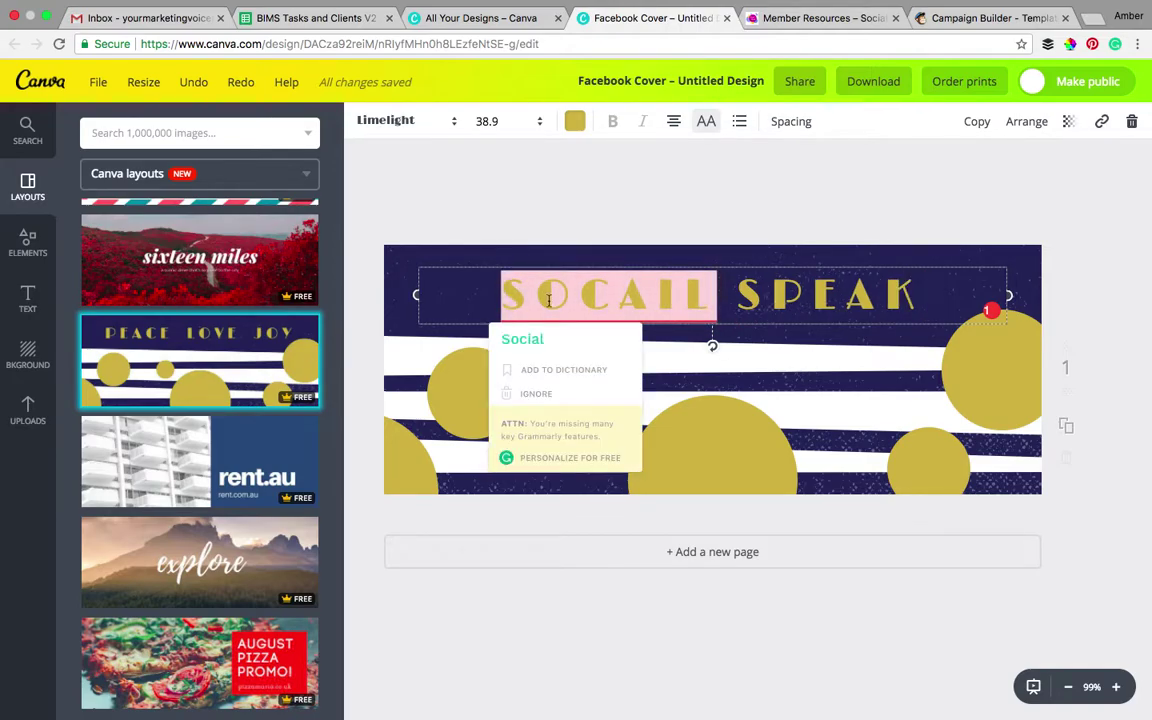
{"action": "left_click", "coordinate": [552, 338]}
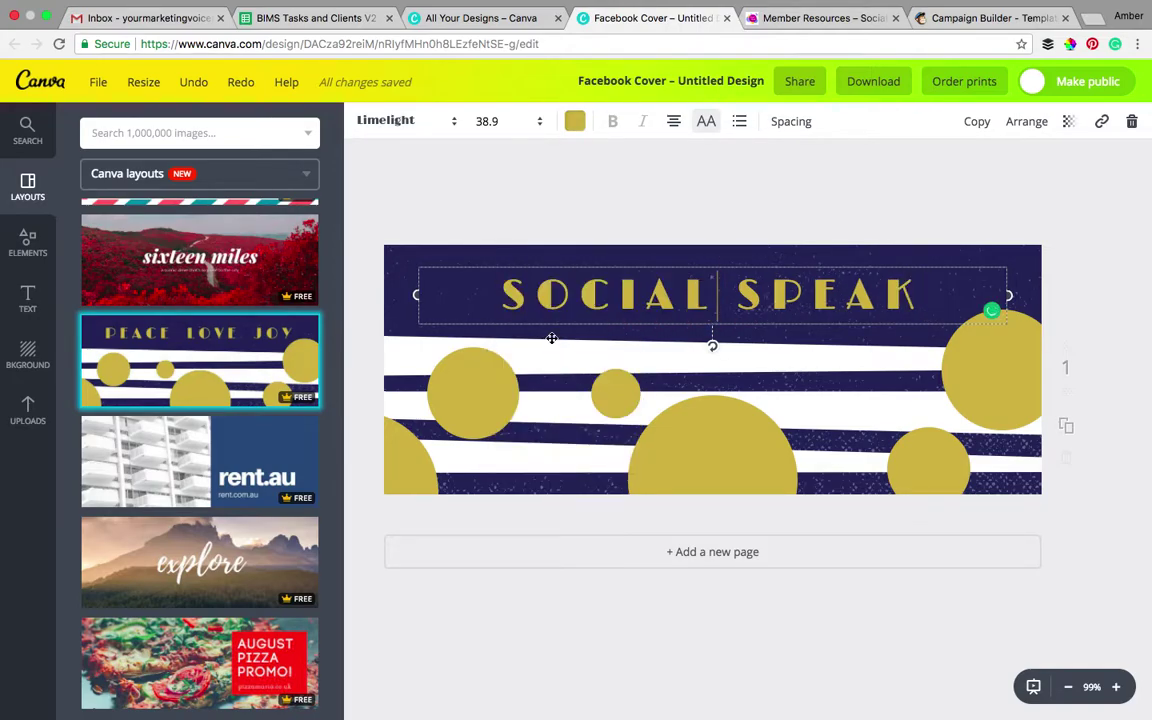
{"action": "left_click", "coordinate": [399, 259]}
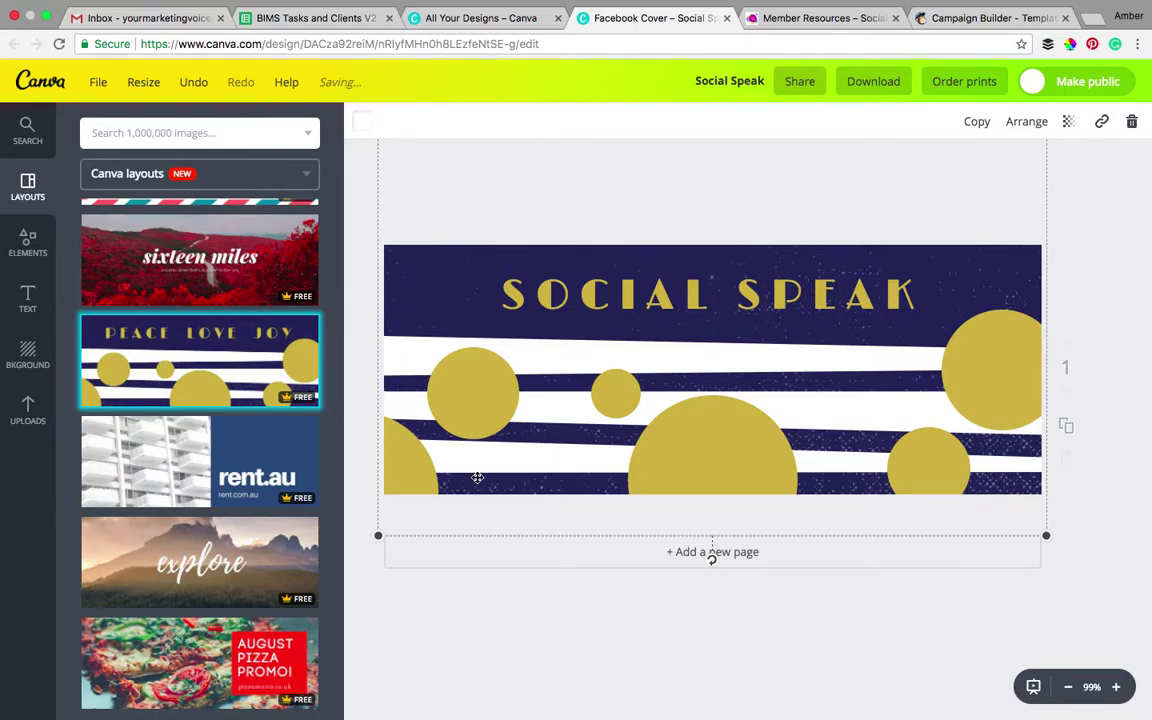
- Recolor the banner's lower-left corner circle with the brand pink and the large bottom-center circle with the brand purple
{"action": "left_click", "coordinate": [417, 474]}
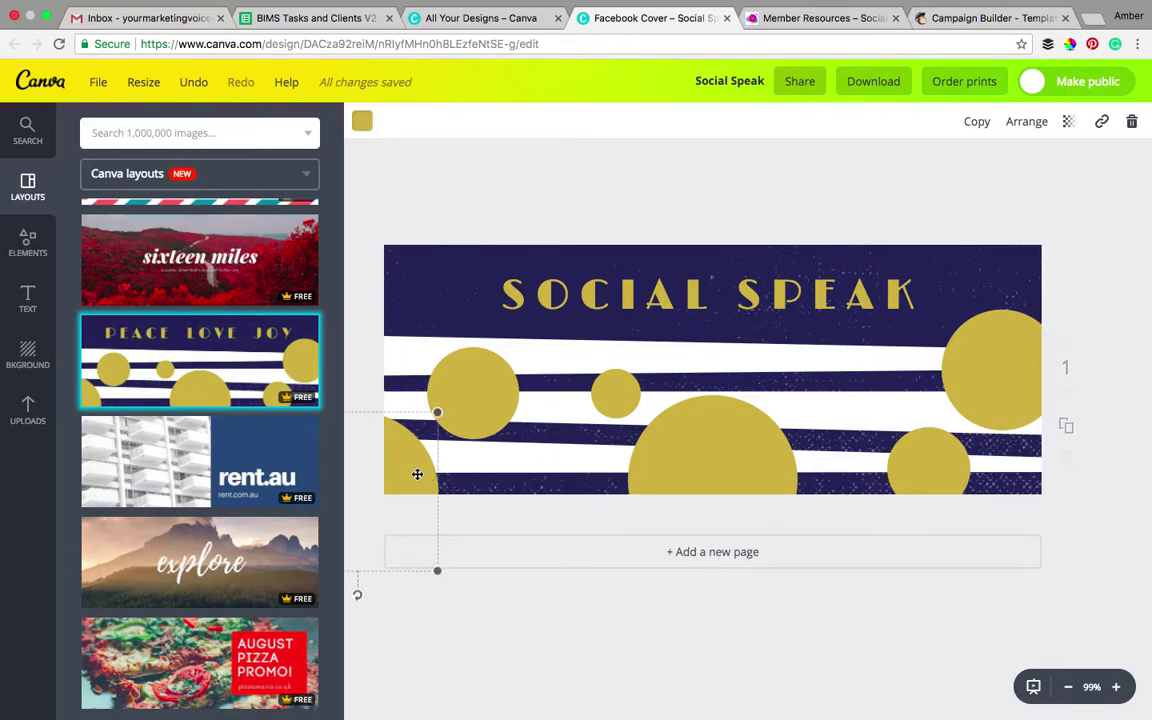
{"action": "left_click", "coordinate": [362, 124]}
{"action": "left_click", "coordinate": [438, 292]}
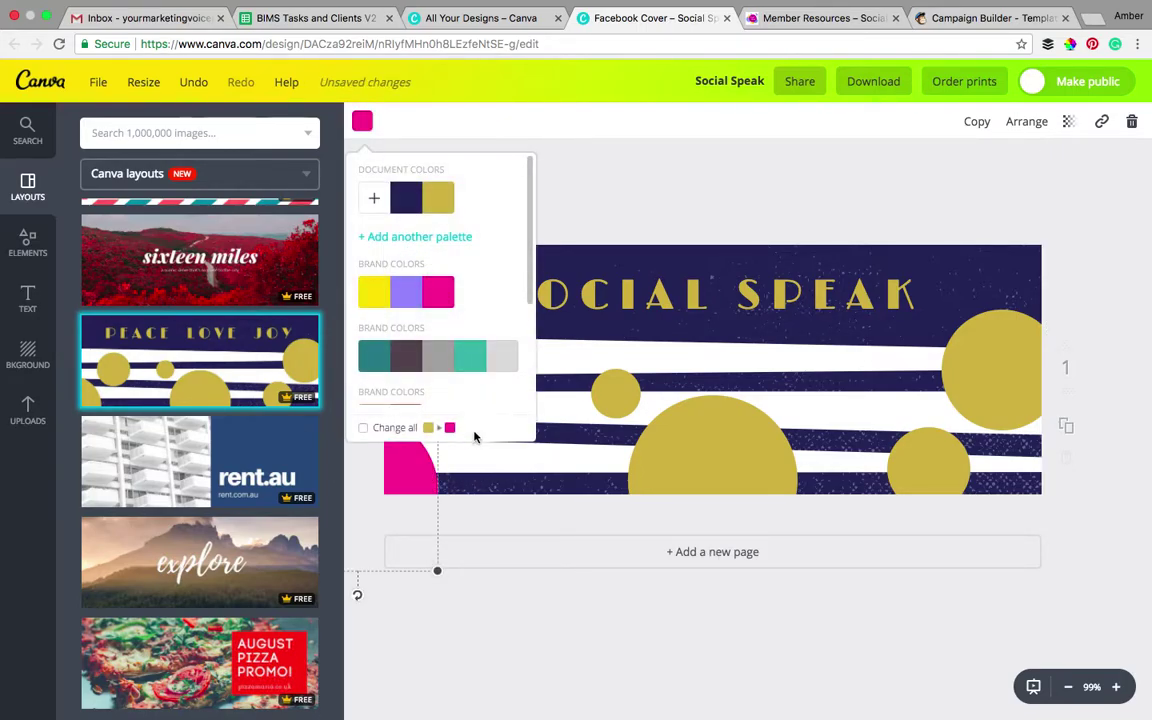
{"action": "left_click", "coordinate": [674, 459]}
{"action": "left_click", "coordinate": [362, 121]}
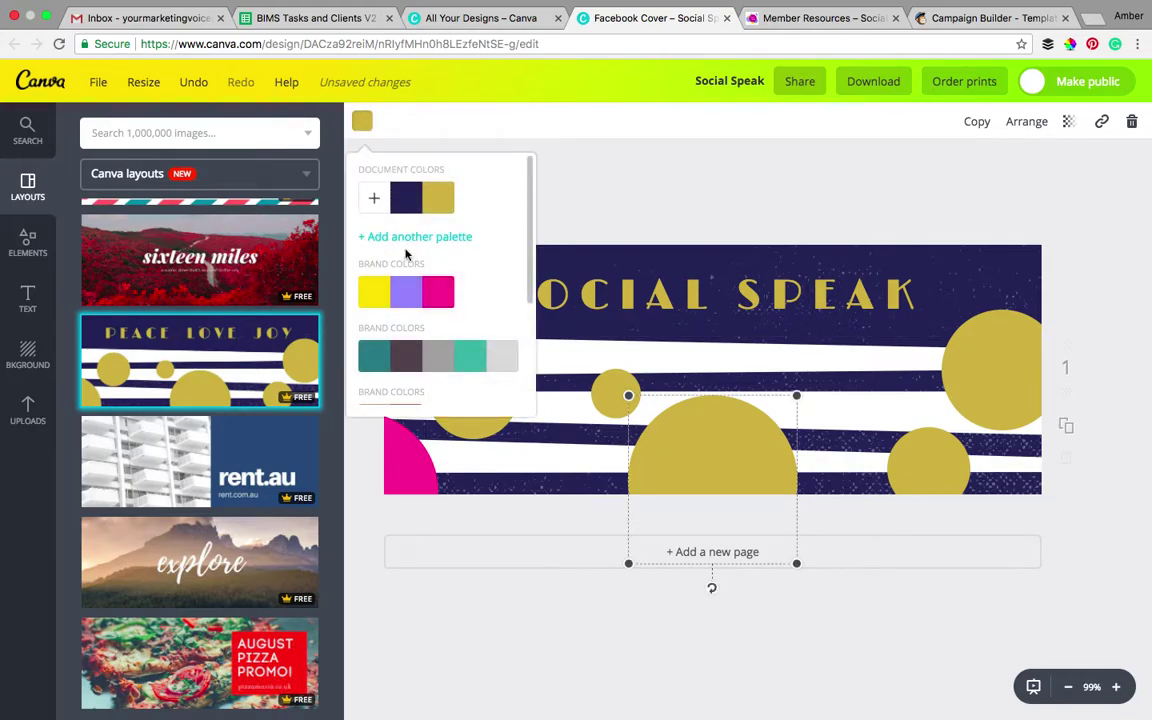
{"action": "left_click", "coordinate": [406, 292]}
- Recolor the medium circle on the banner's left side brand yellow and the small circle beside it brand pink
{"action": "left_click", "coordinate": [615, 396]}
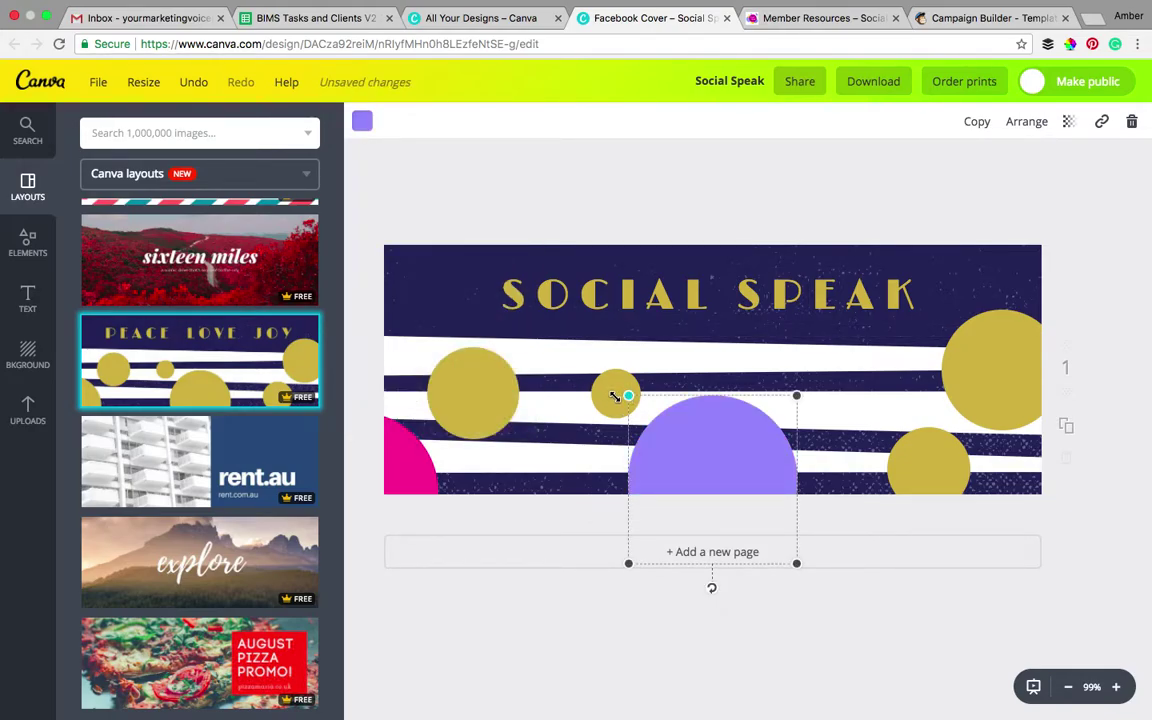
{"action": "left_click", "coordinate": [456, 386]}
{"action": "left_click", "coordinate": [362, 121]}
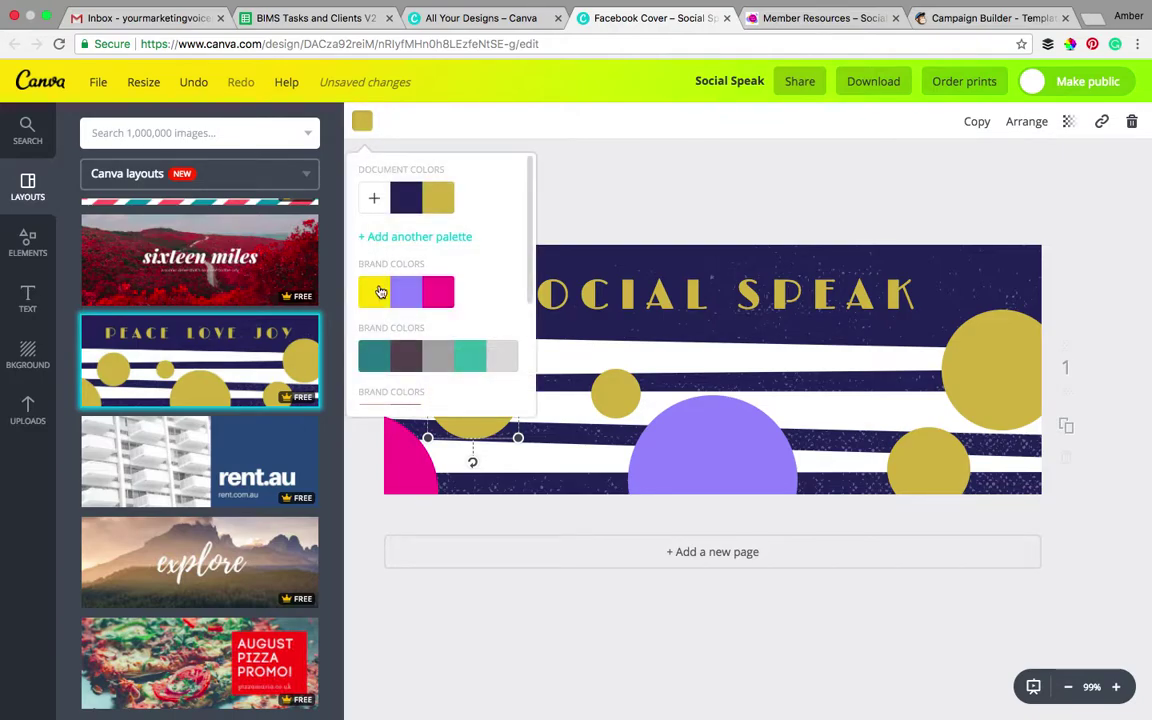
{"action": "left_click", "coordinate": [375, 292]}
{"action": "left_click", "coordinate": [630, 387]}
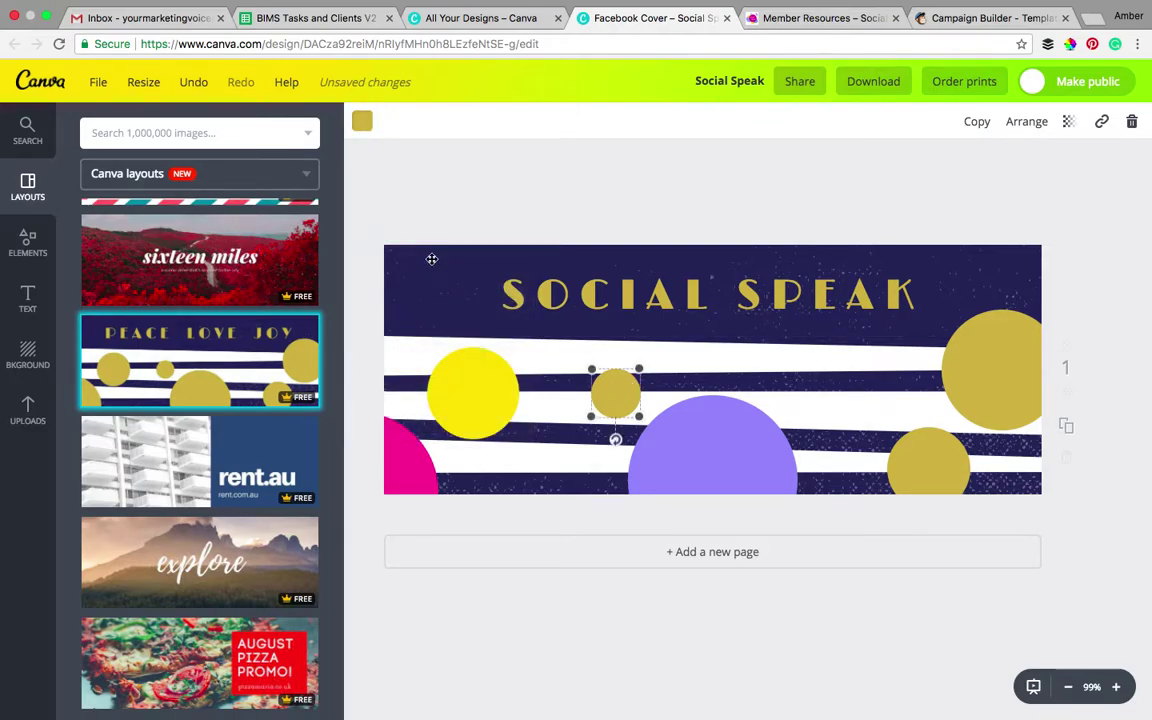
{"action": "left_click", "coordinate": [363, 124]}
{"action": "left_click", "coordinate": [442, 290]}
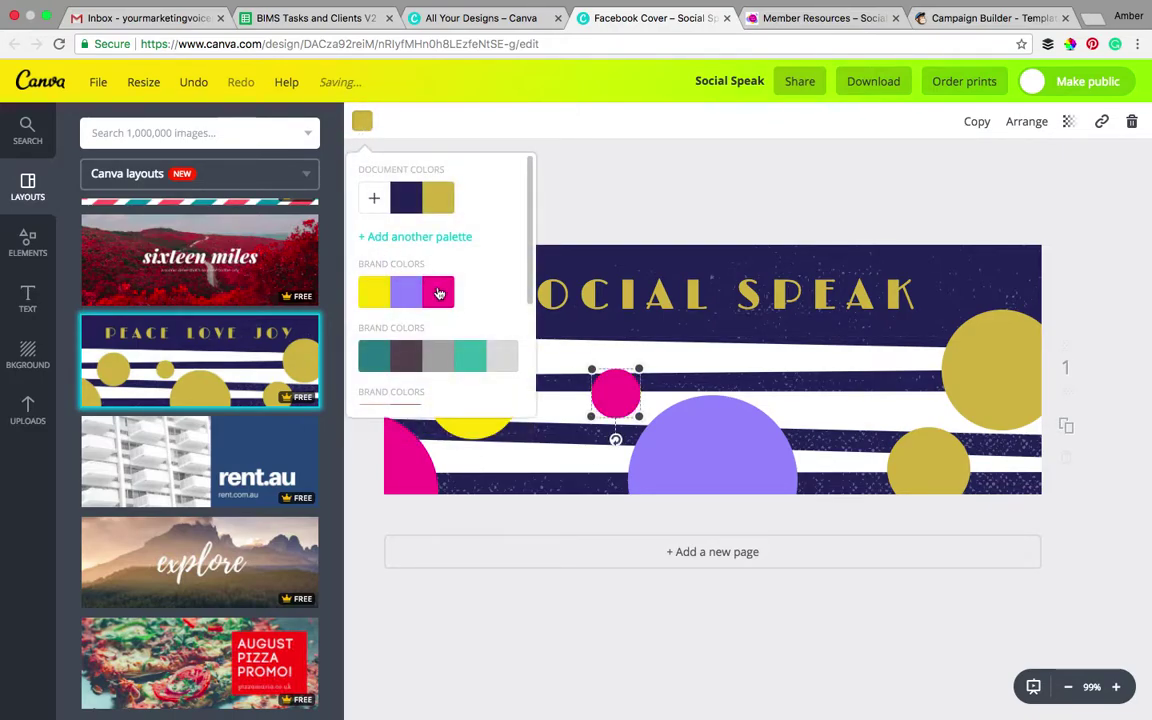
- Recolor the banner's lower-right circle brand yellow and the large circle on its right edge brand purple
{"action": "left_click", "coordinate": [912, 464]}
{"action": "left_click", "coordinate": [363, 124]}
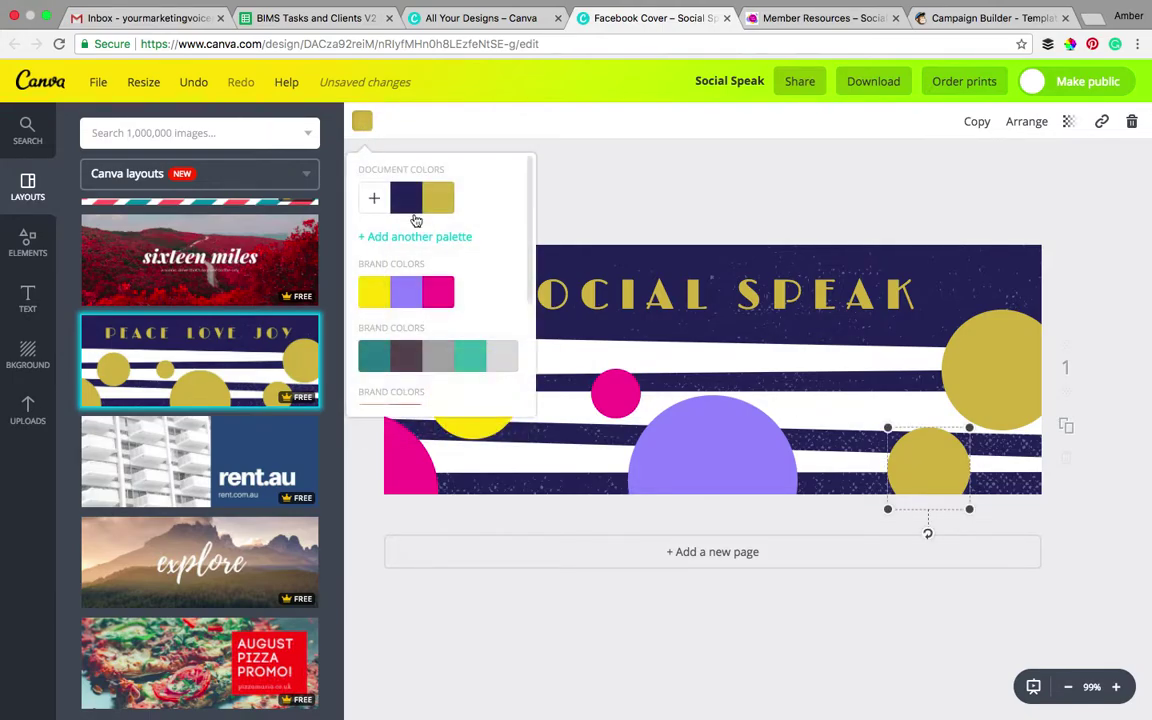
{"action": "left_click", "coordinate": [376, 292]}
{"action": "left_click", "coordinate": [983, 373]}
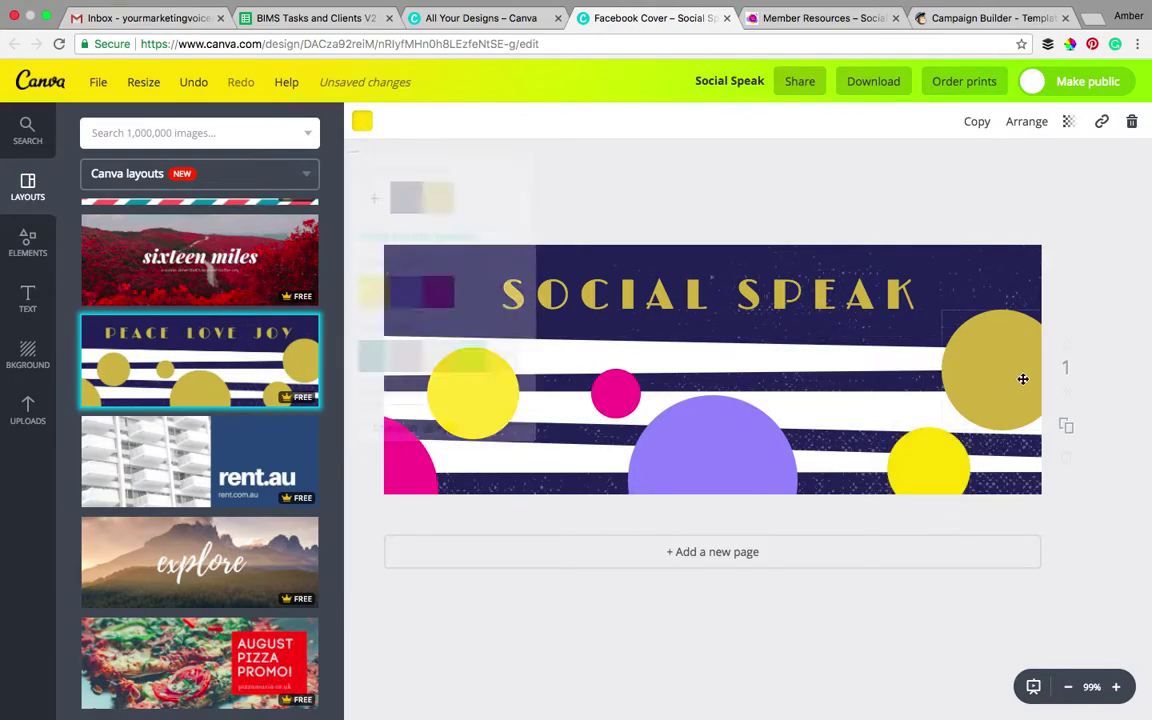
{"action": "left_click", "coordinate": [363, 124]}
{"action": "left_click", "coordinate": [405, 290]}
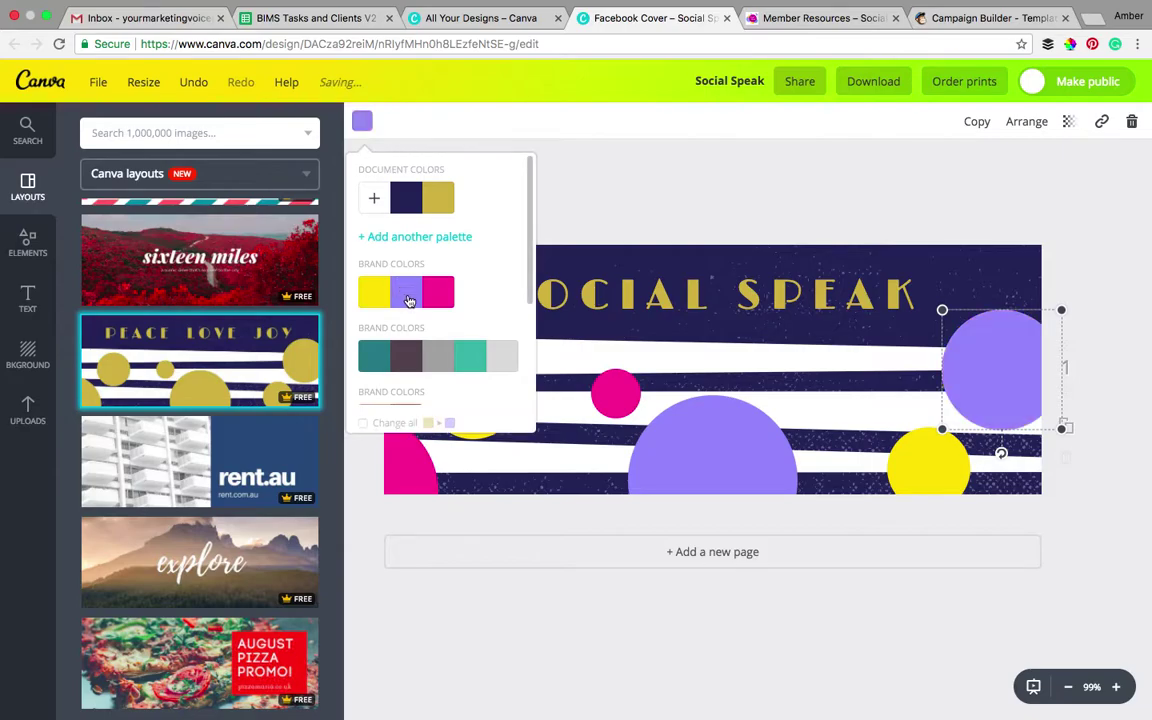
- Set the "SOCIAL SPEAK" heading's text color to white with color code ffffff
{"action": "double_click", "coordinate": [664, 292]}
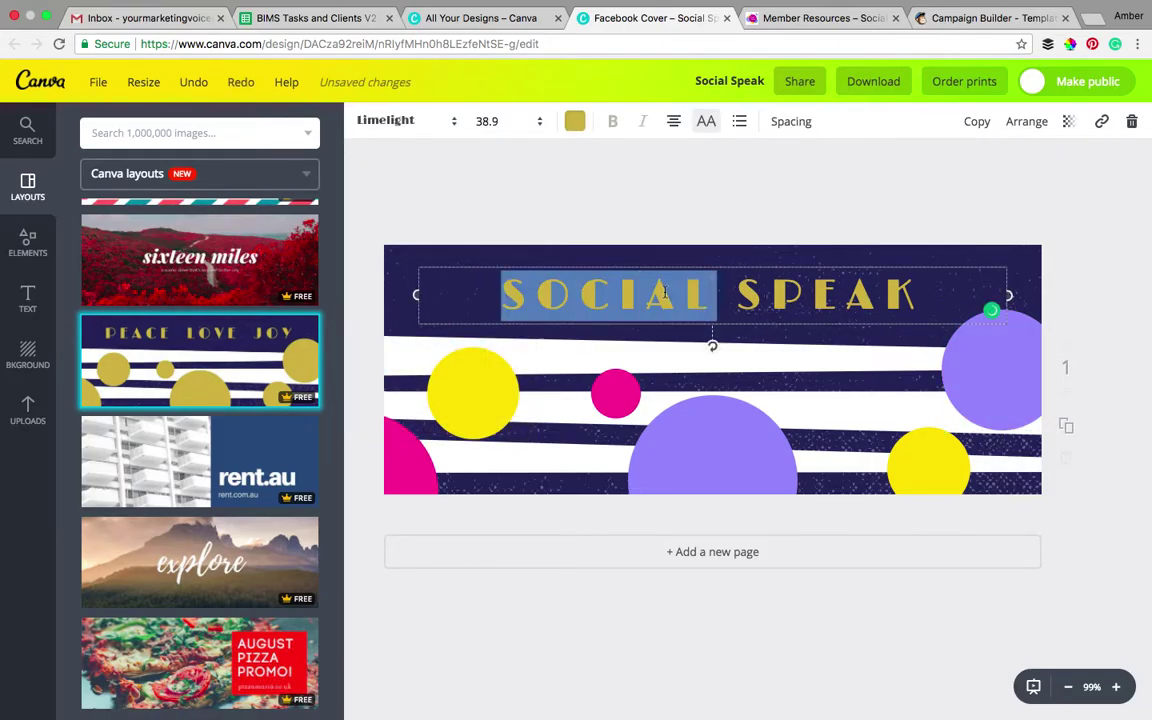
{"action": "left_click", "coordinate": [576, 122]}
{"action": "left_click", "coordinate": [587, 198]}
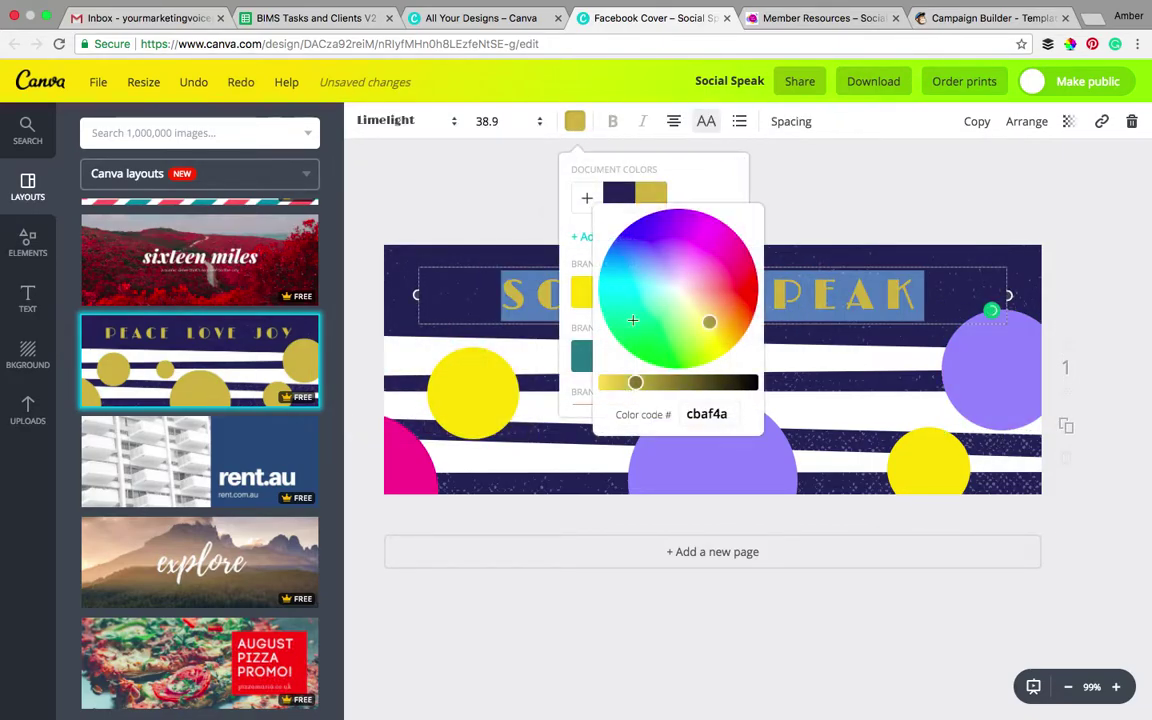
{"action": "left_click_drag", "start_coordinate": [636, 383], "coordinate": [707, 382]}
{"action": "left_click", "coordinate": [711, 414]}
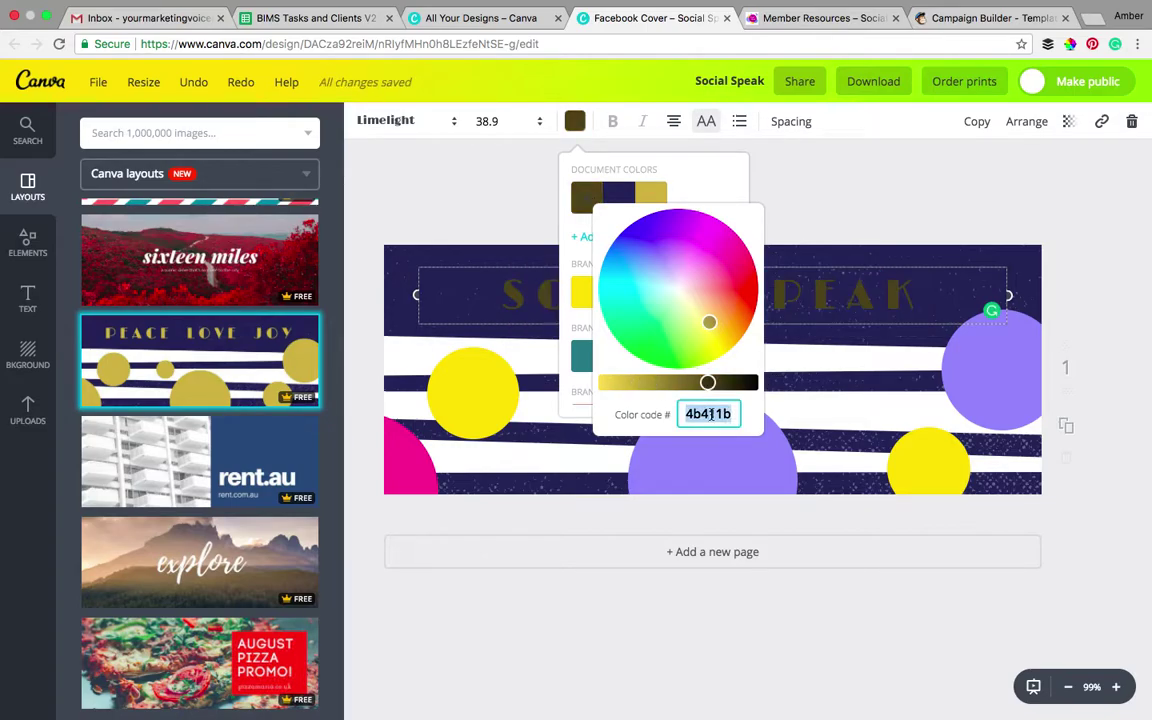
{"action": "type", "text": "ffffff"}
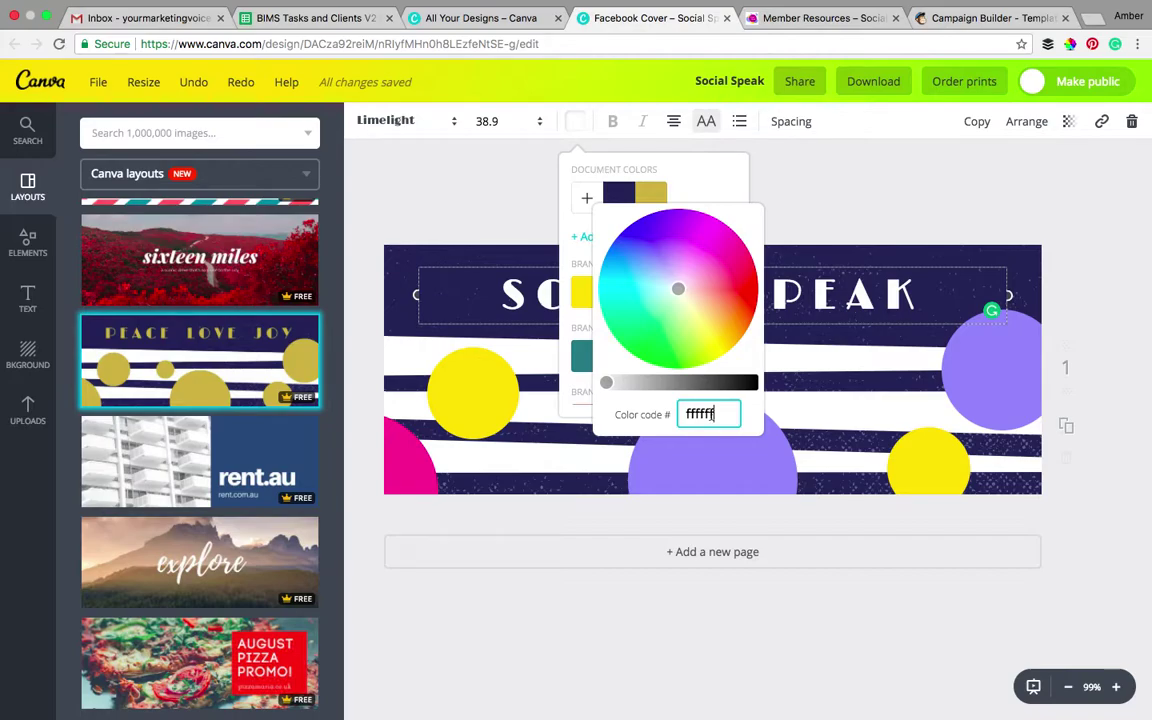
{"action": "left_click", "coordinate": [487, 206]}
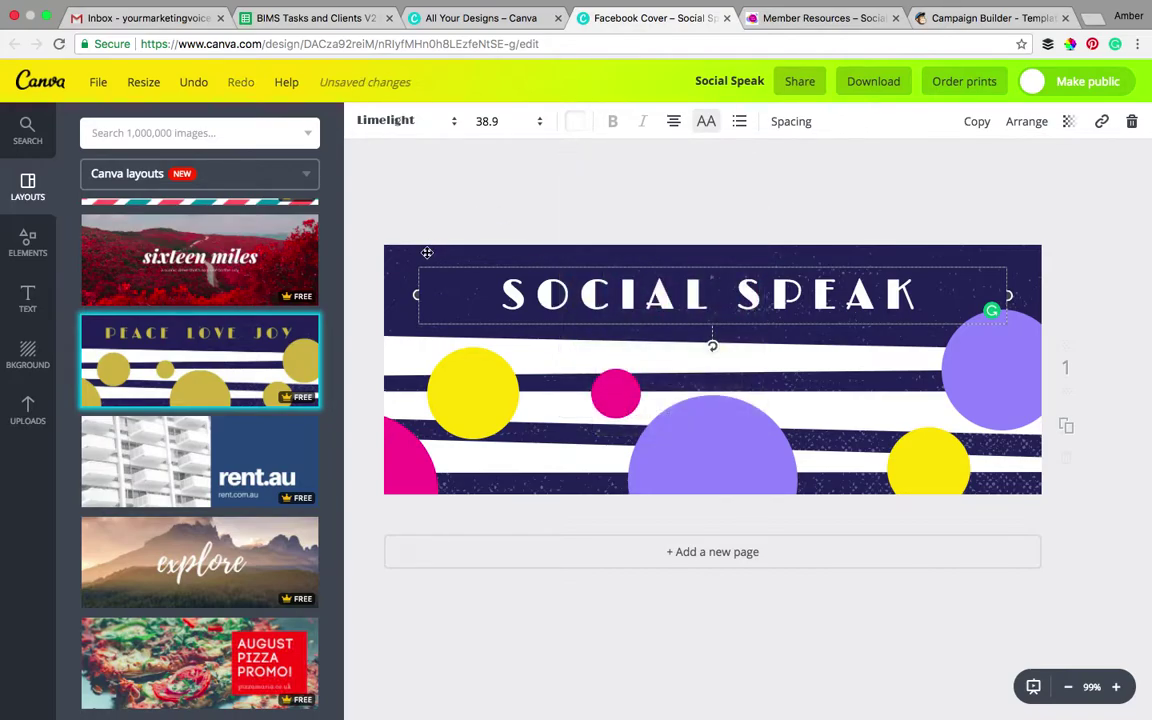
{"action": "left_click", "coordinate": [401, 378]}
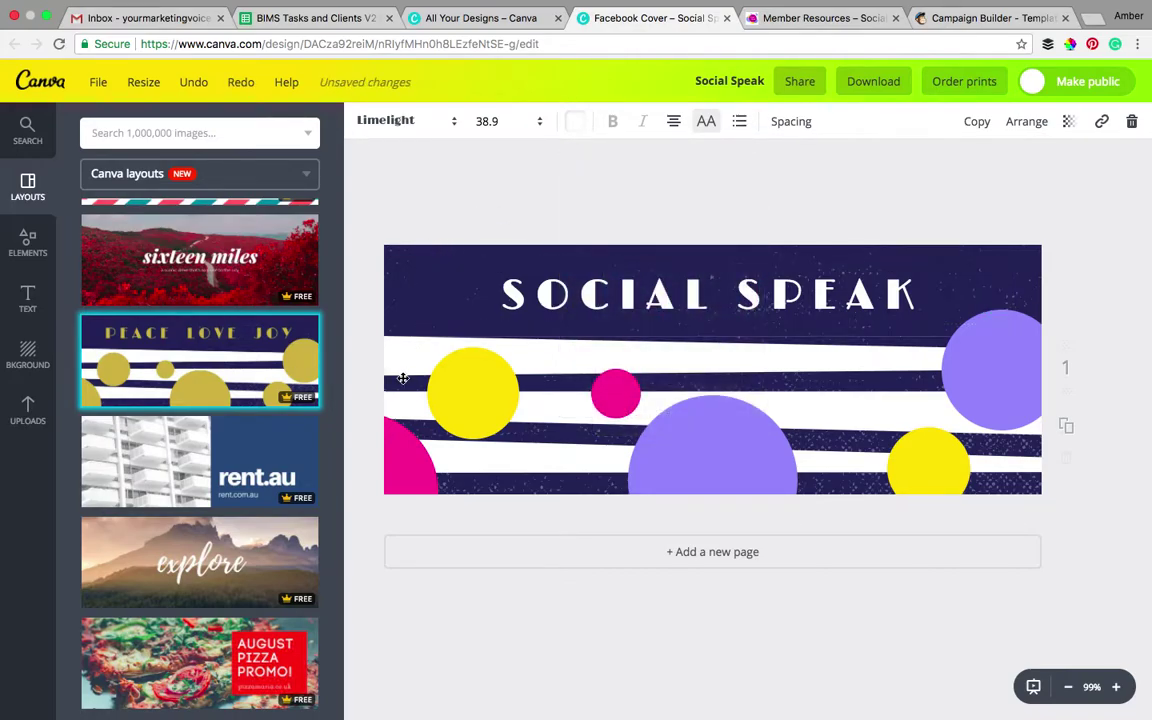
{"action": "left_click", "coordinate": [399, 318]}
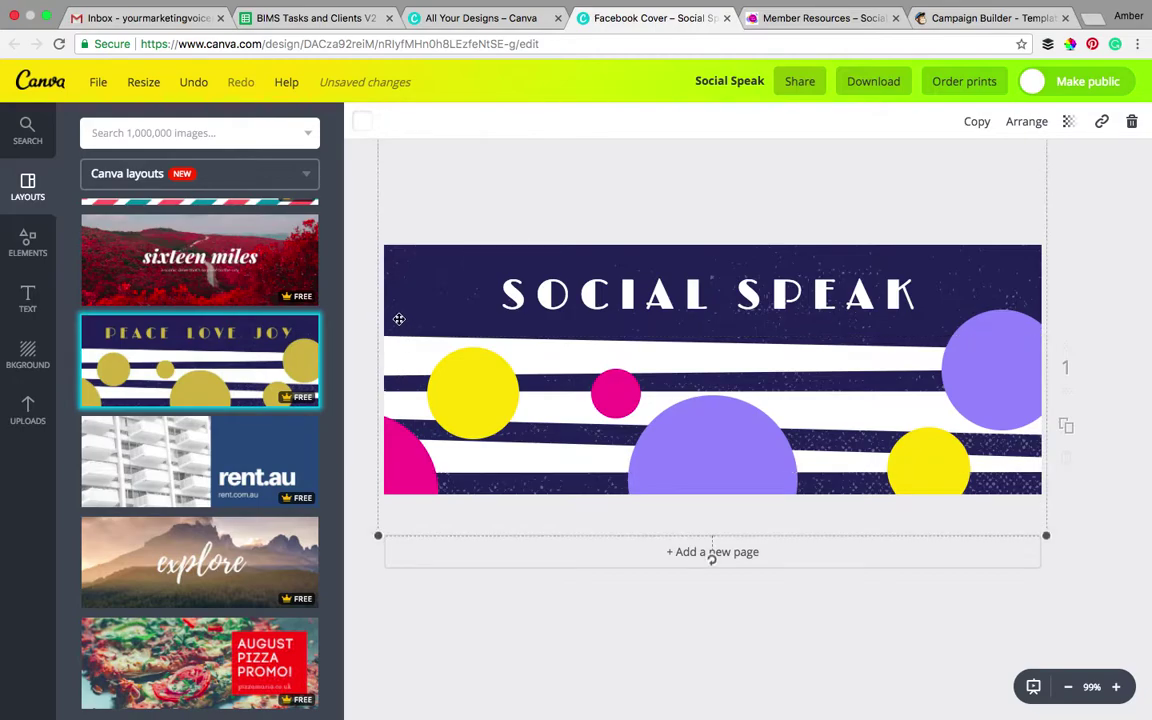
{"action": "left_click", "coordinate": [1126, 272]}
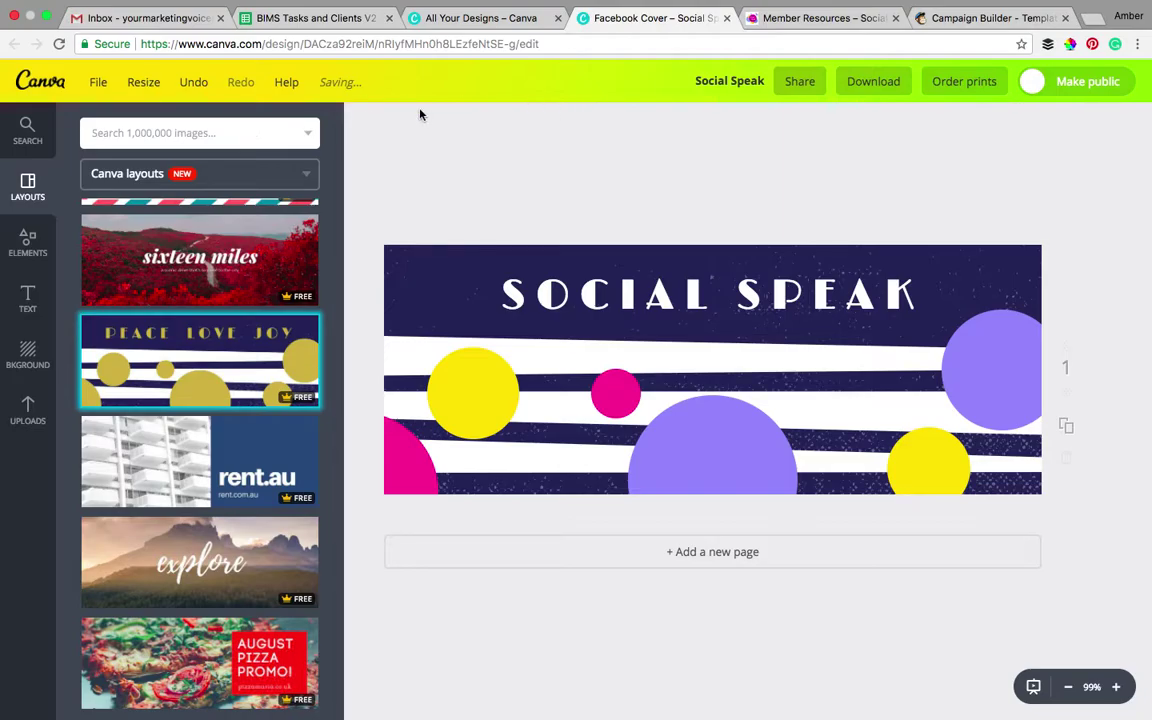
- Save the banner design and download it as a PNG with a transparent background
{"action": "left_click", "coordinate": [98, 82]}
{"action": "left_click", "coordinate": [118, 250]}
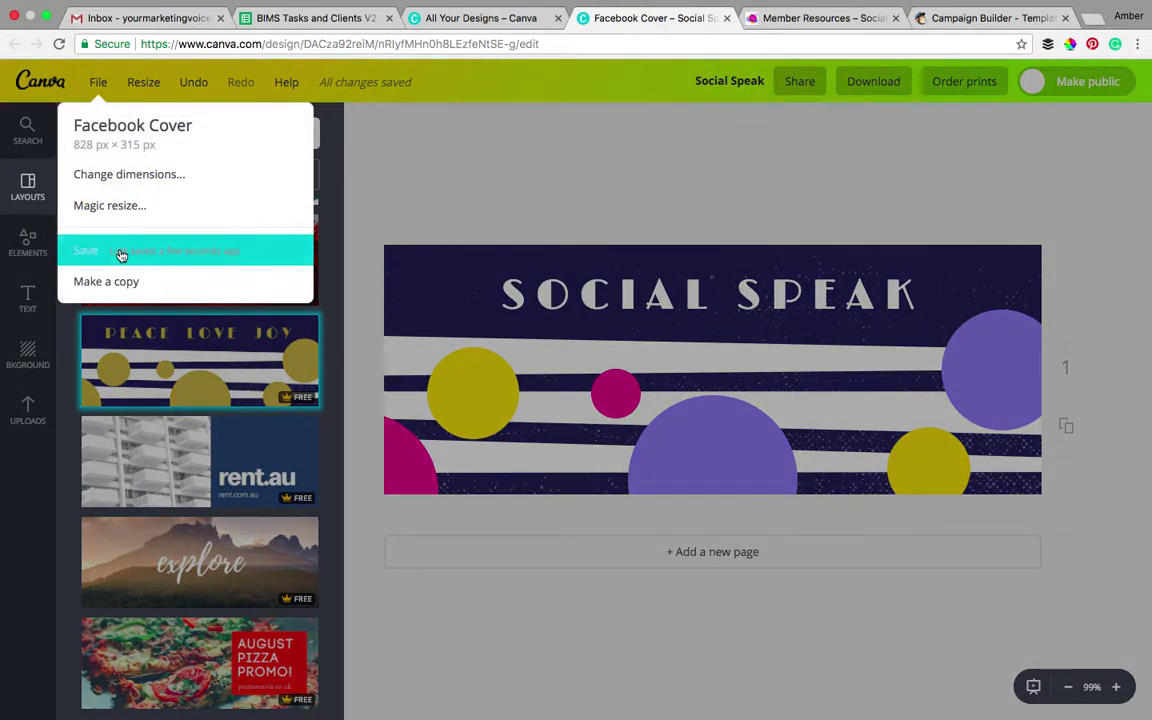
{"action": "left_click", "coordinate": [874, 84]}
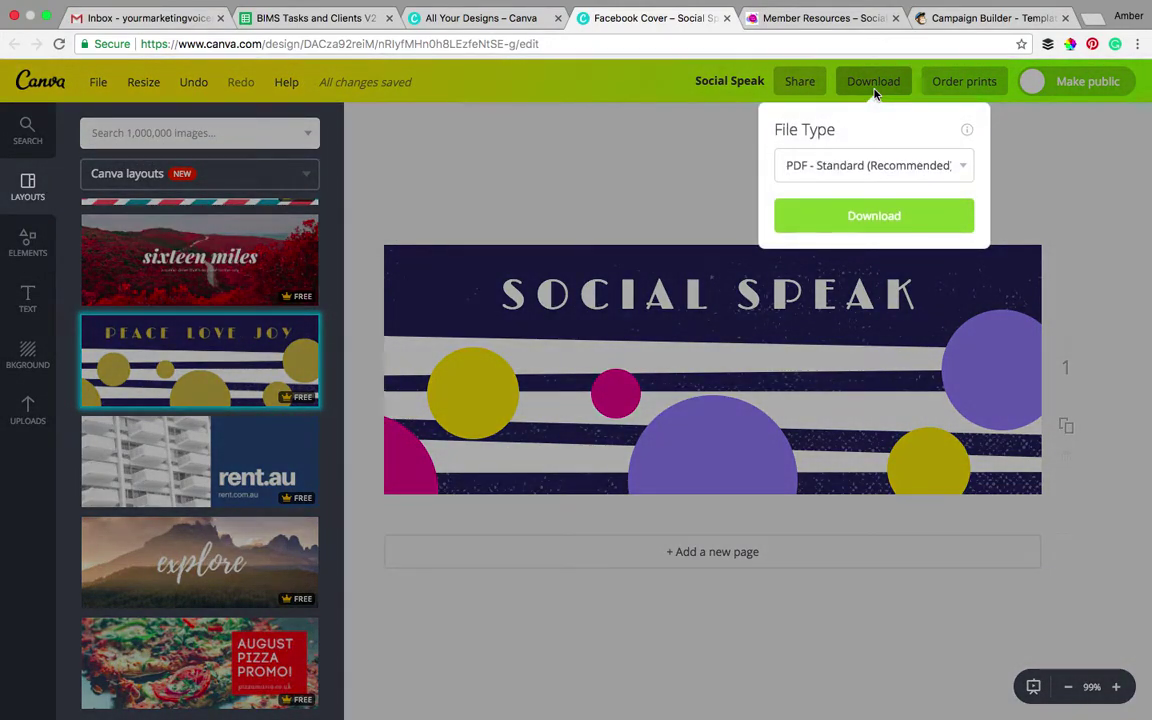
{"action": "left_click", "coordinate": [872, 168]}
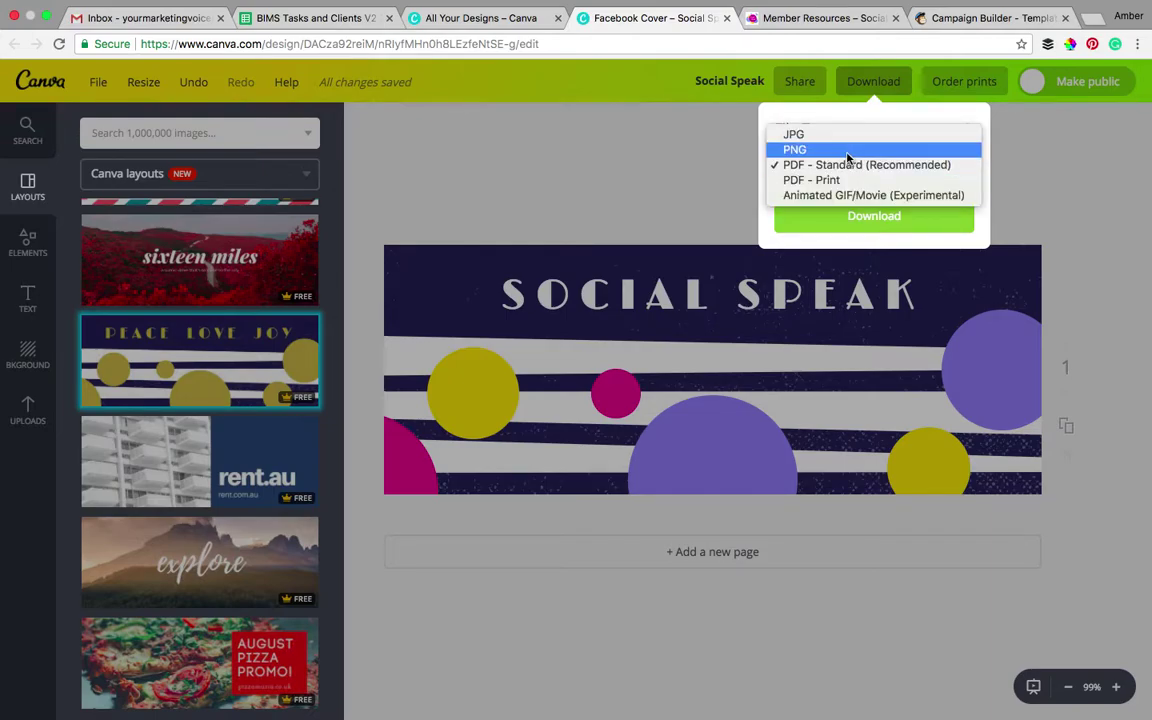
{"action": "left_click", "coordinate": [847, 150]}
{"action": "left_click", "coordinate": [782, 203]}
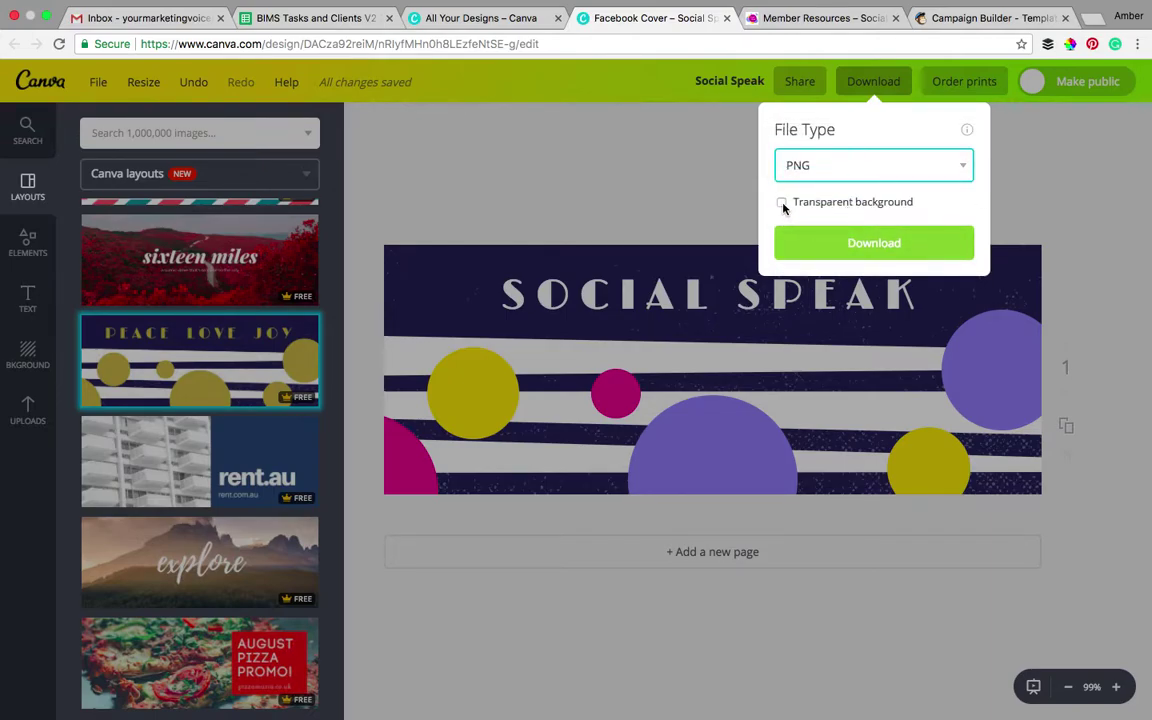
{"action": "left_click", "coordinate": [833, 252]}
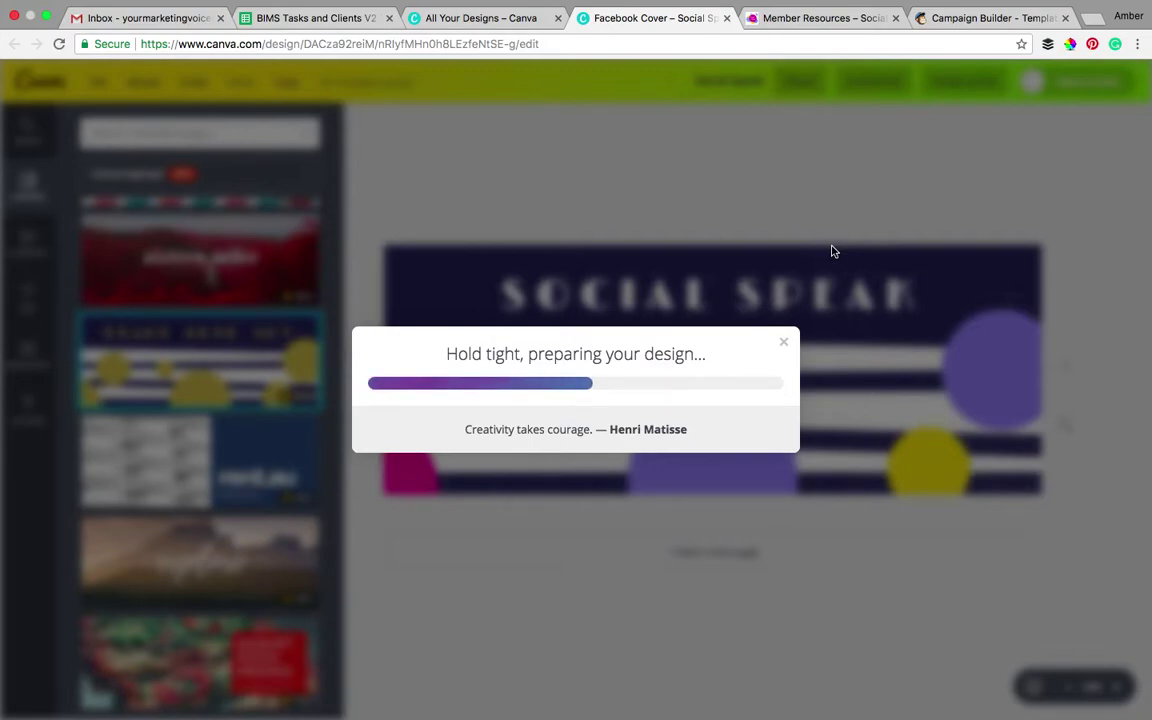
- Save the downloaded banner image to the Desktop under the name "newsletter header"
{"action": "type", "text": "newsletter header"}
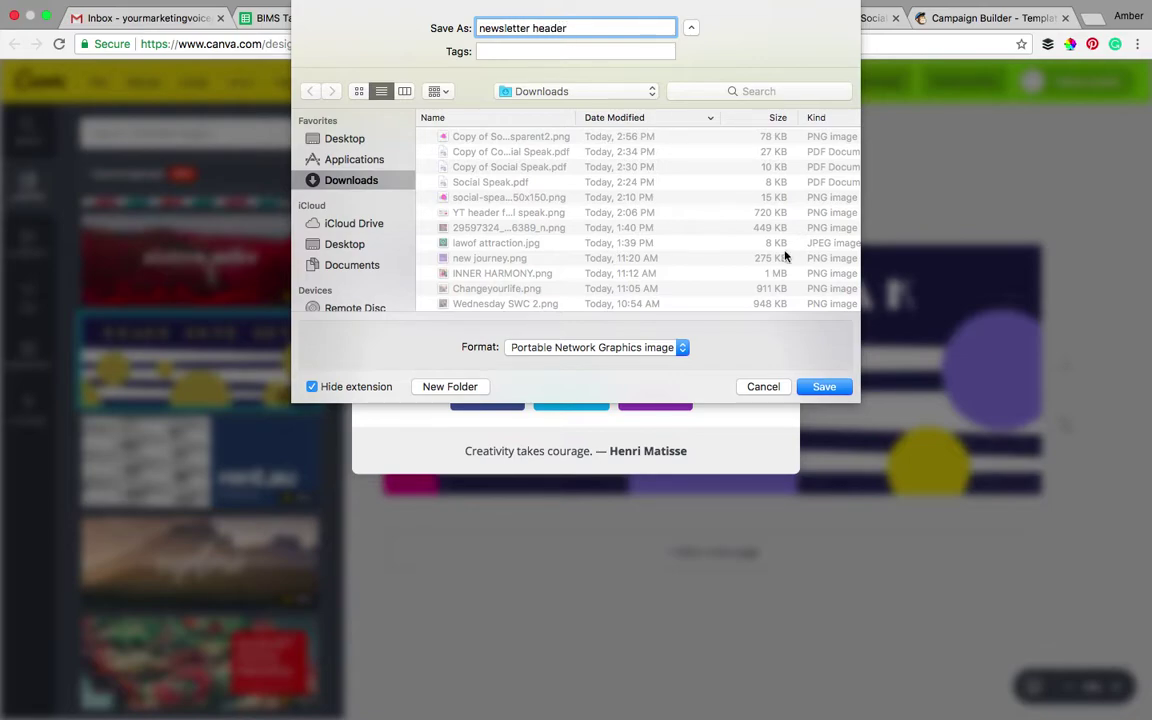
{"action": "left_click", "coordinate": [341, 141]}
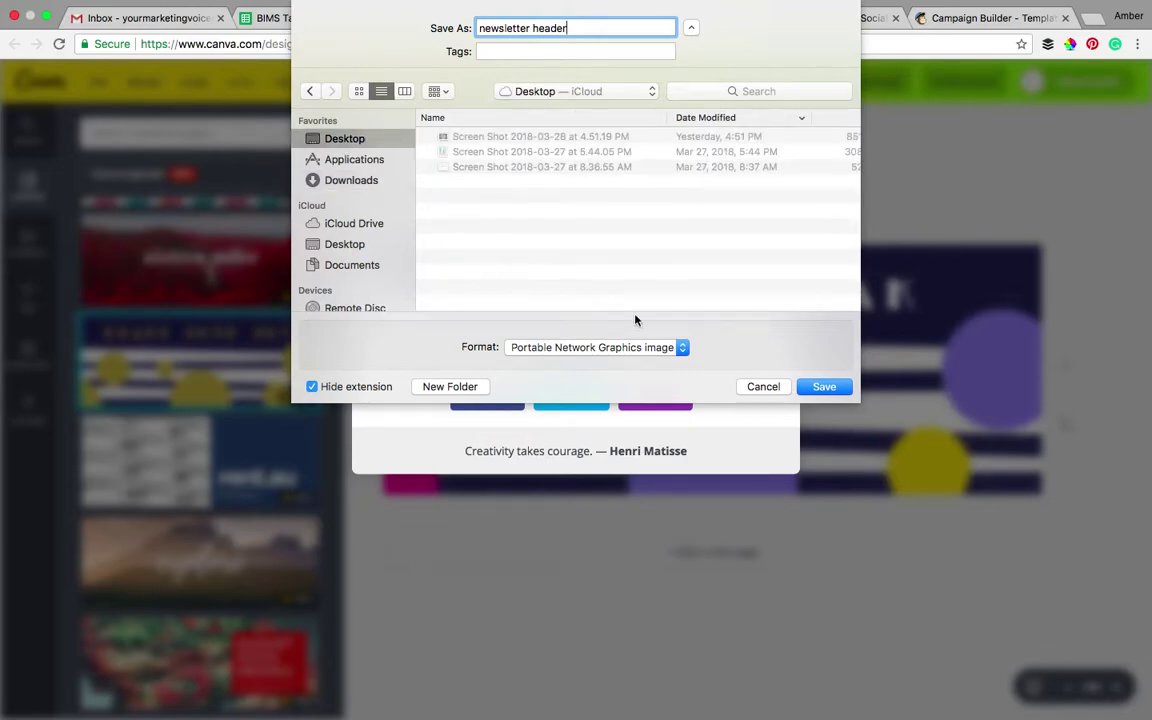
{"action": "left_click", "coordinate": [820, 387]}
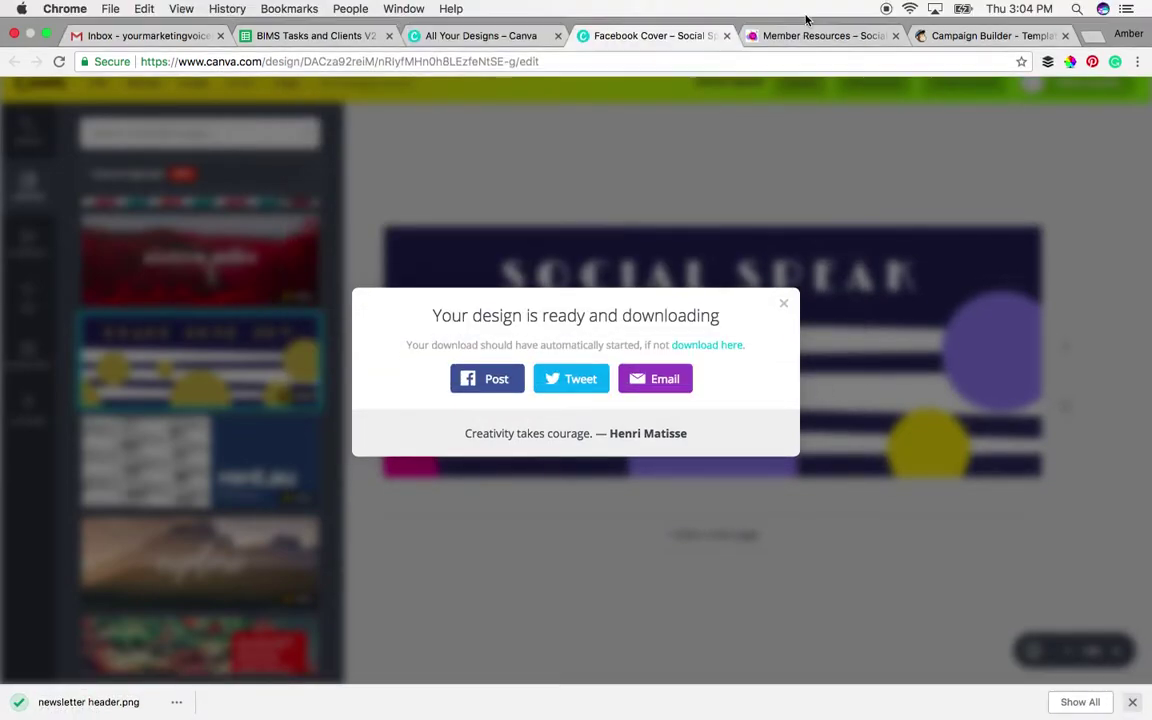
- Switch to MailChimp and replace the template's header logo with newsletter header.png uploaded from the Desktop
{"action": "left_click", "coordinate": [959, 36]}
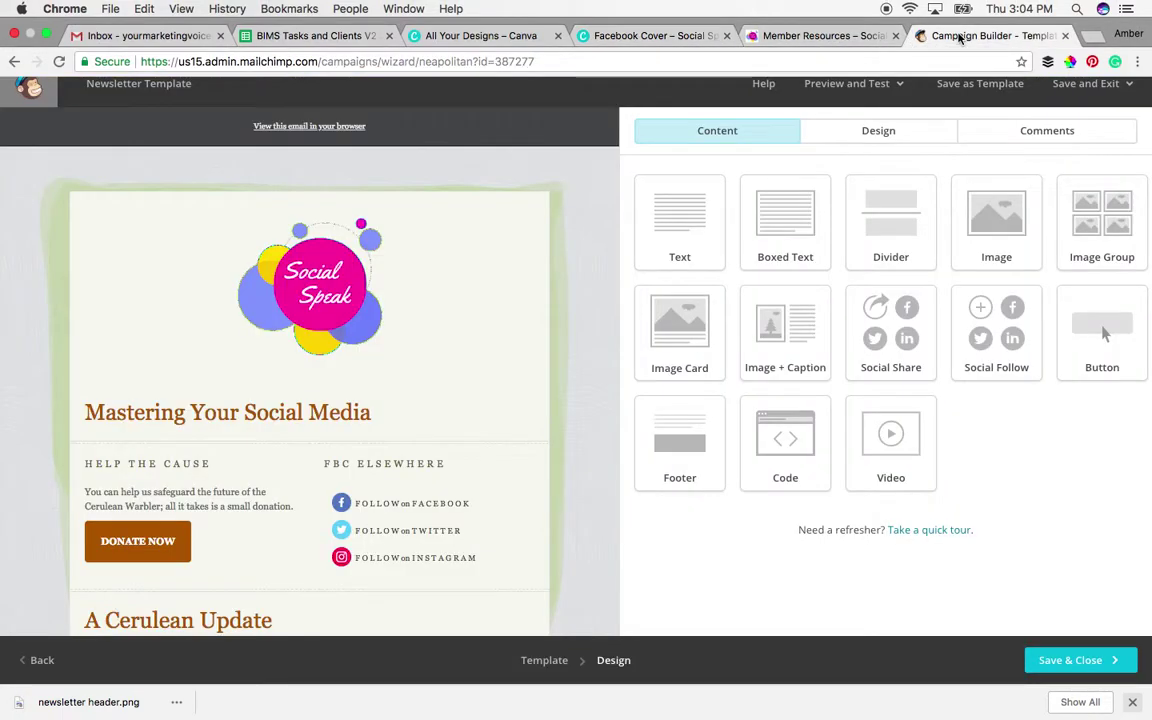
{"action": "left_click", "coordinate": [449, 224]}
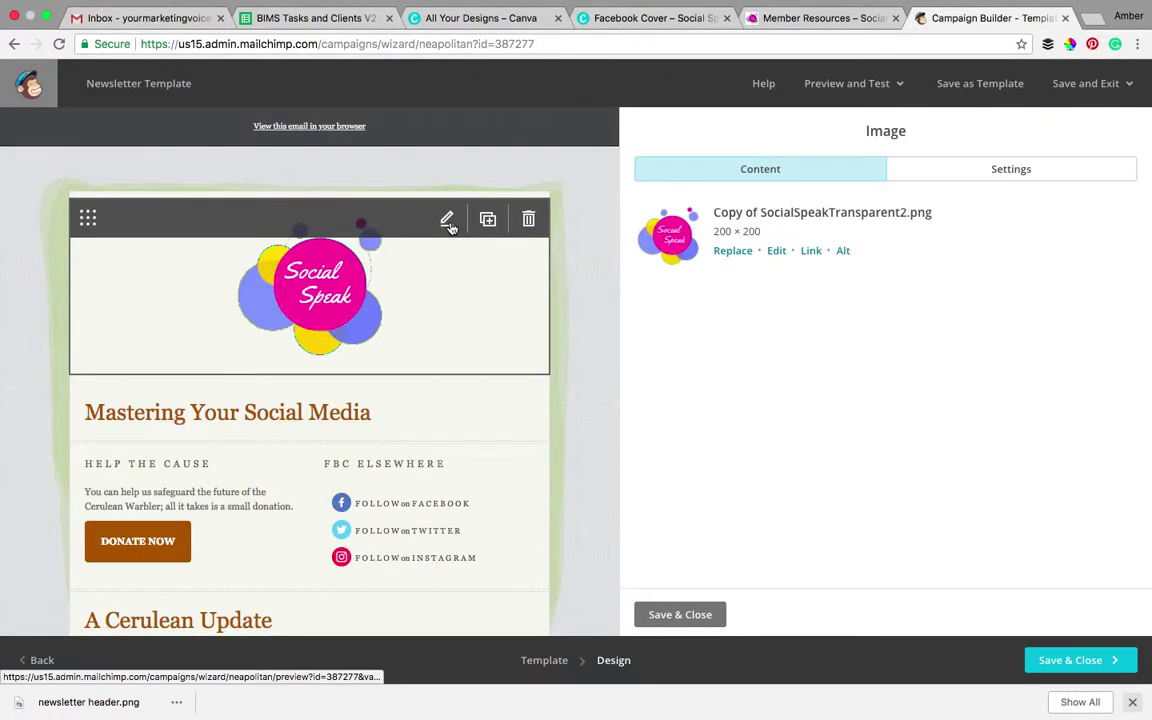
{"action": "left_click", "coordinate": [735, 253]}
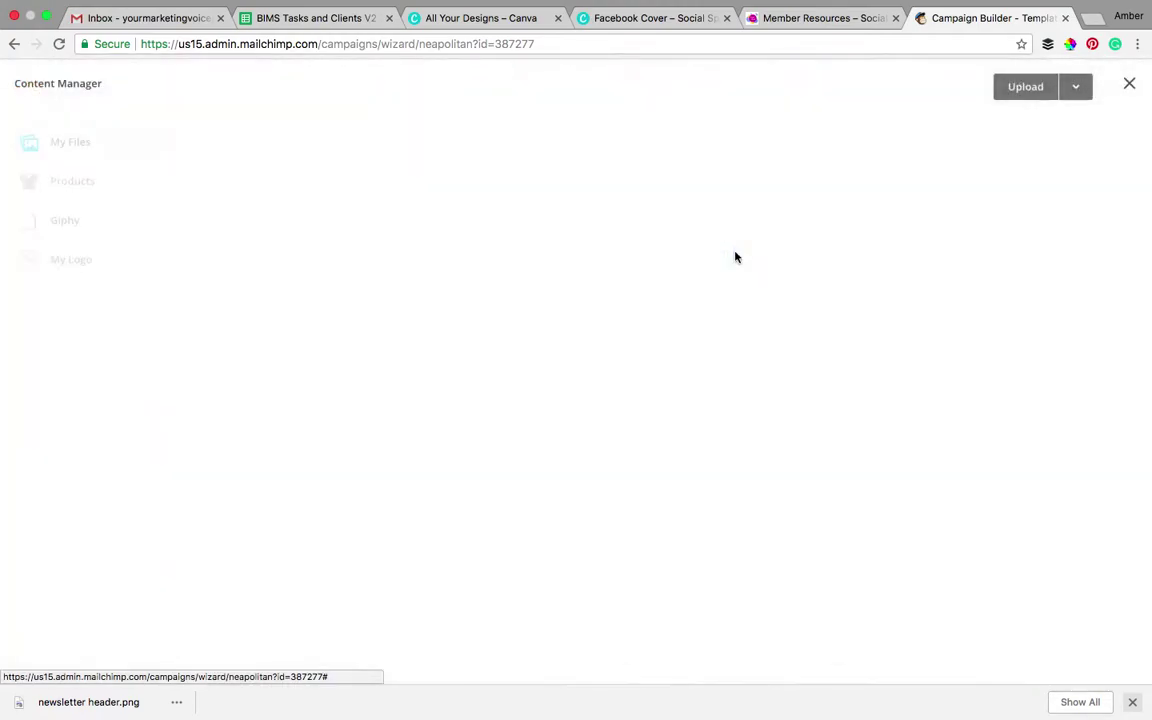
{"action": "left_click", "coordinate": [1025, 88]}
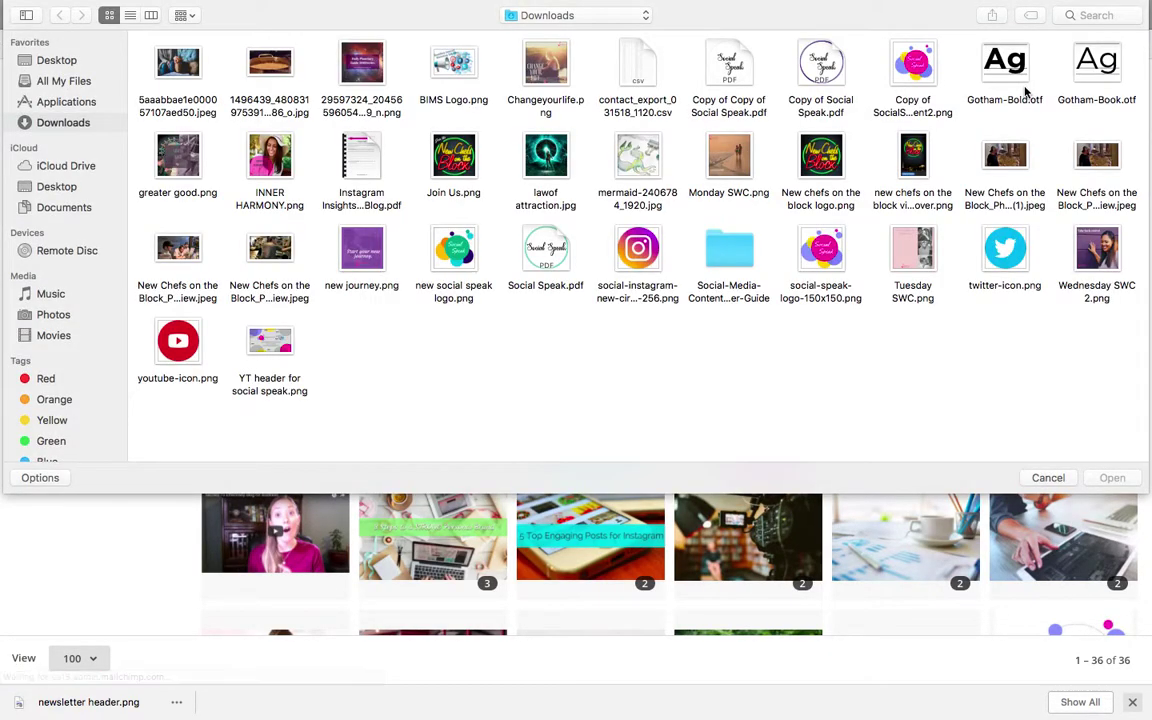
{"action": "left_click", "coordinate": [60, 61]}
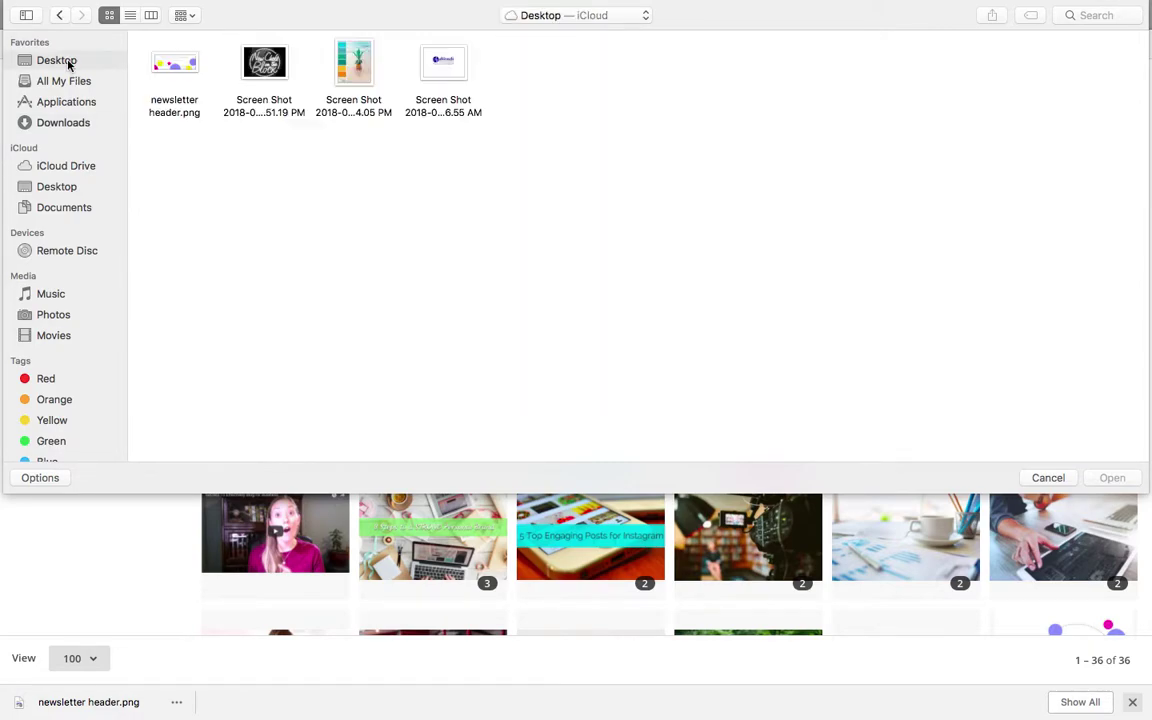
{"action": "double_click", "coordinate": [172, 70]}
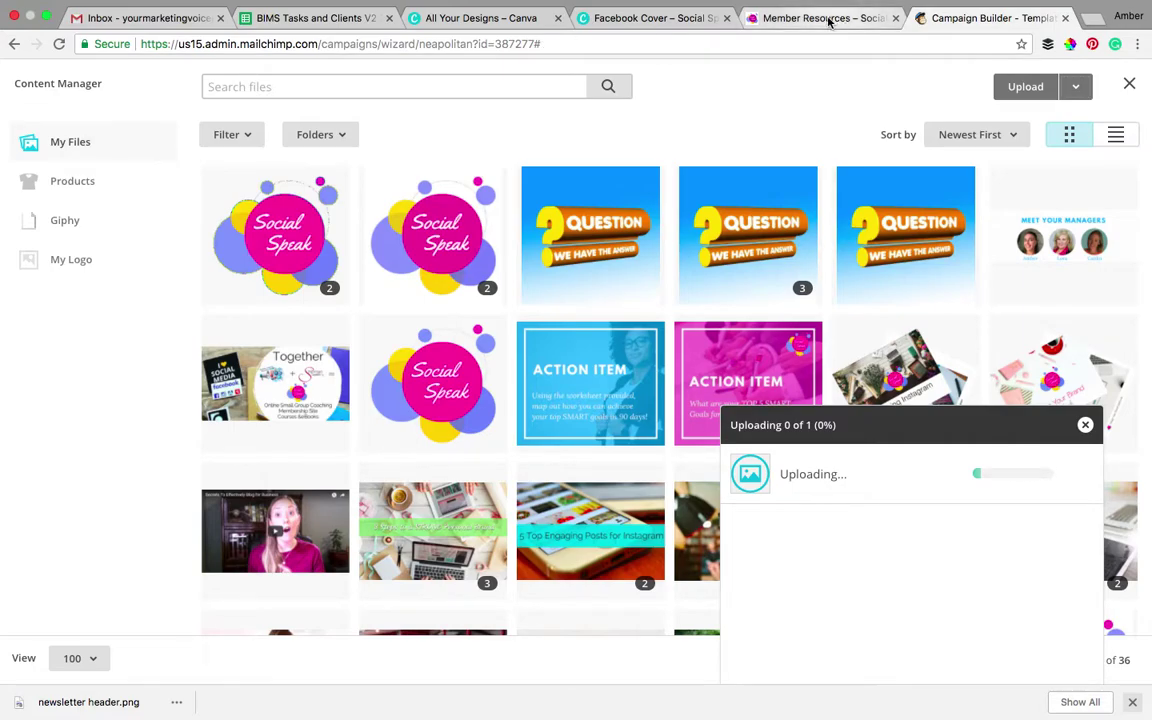
{"action": "left_click", "coordinate": [820, 18]}
{"action": "left_click_drag", "start_coordinate": [290, 44], "coordinate": [88, 43]}
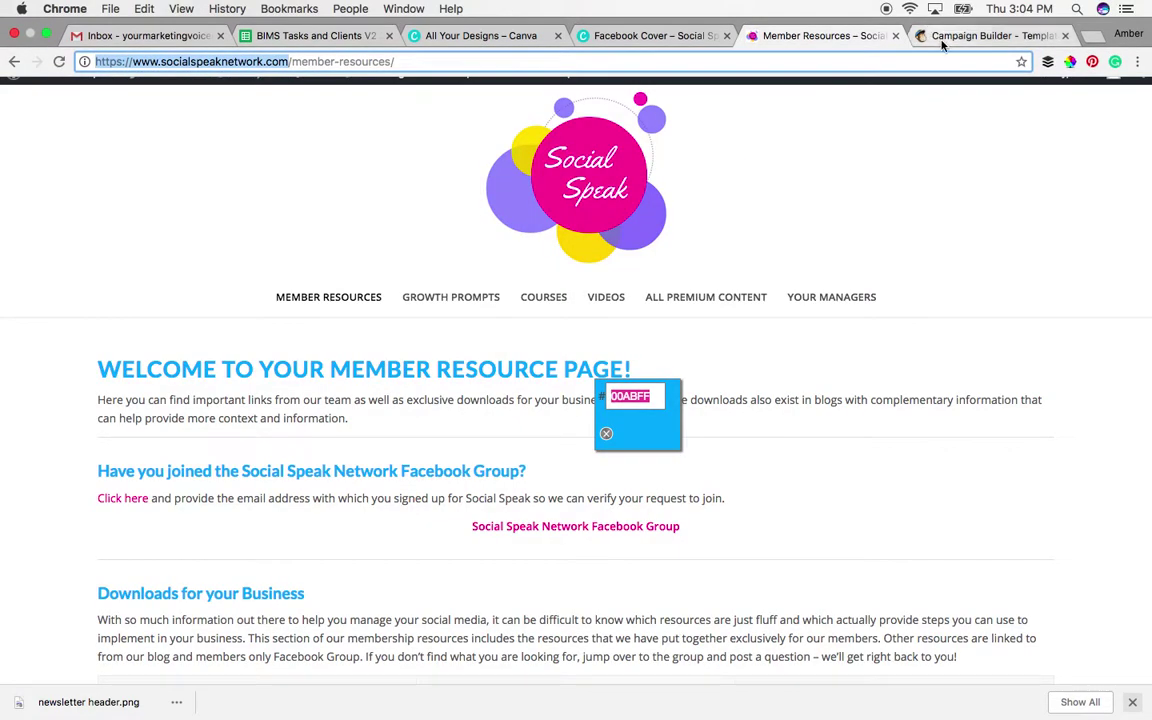
{"action": "left_click", "coordinate": [945, 37]}
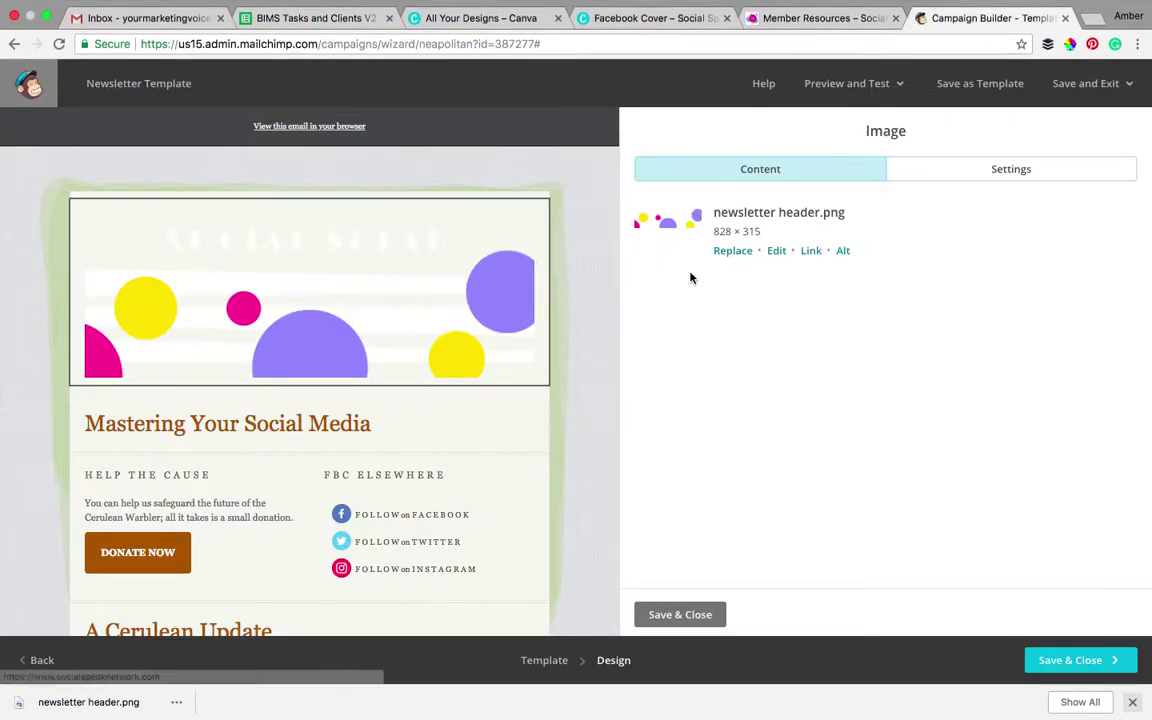
{"action": "left_click", "coordinate": [810, 251]}
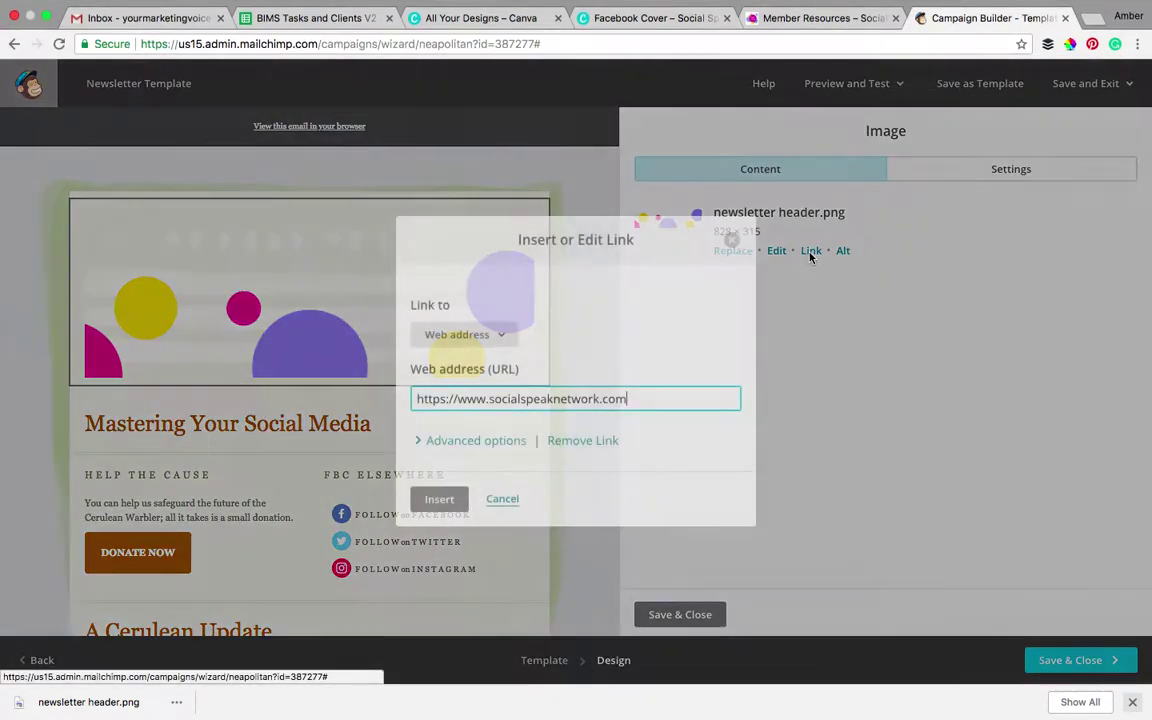
{"action": "left_click", "coordinate": [440, 499]}
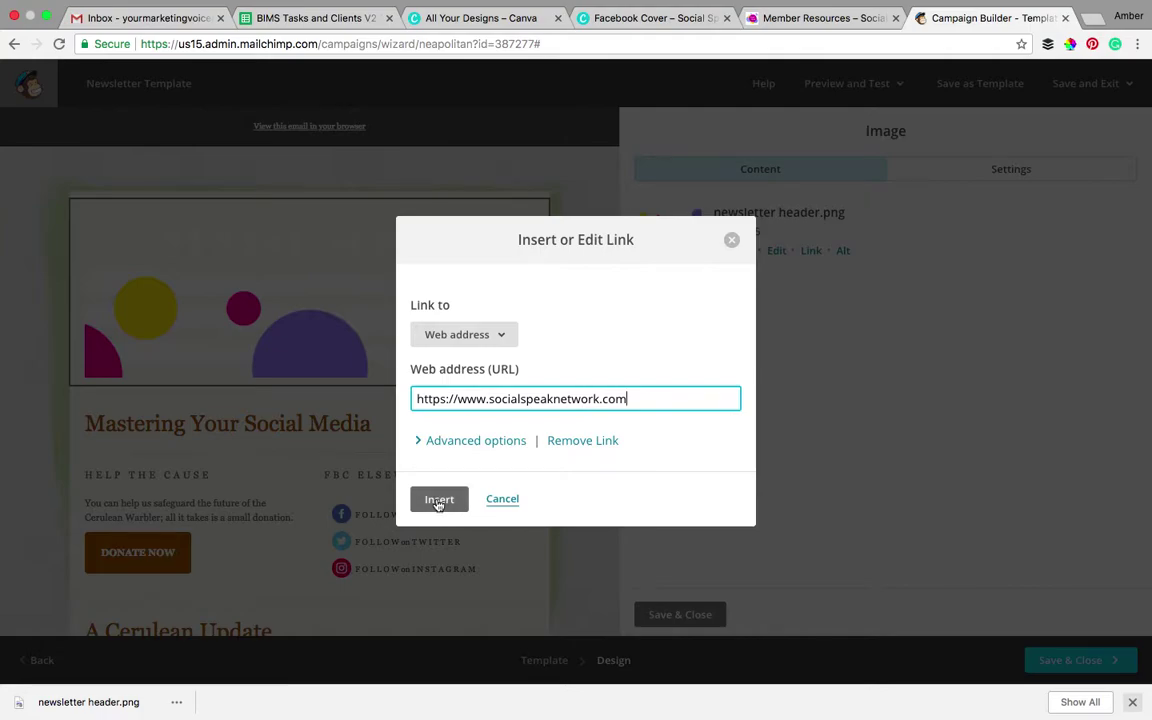
{"action": "left_click", "coordinate": [694, 617]}
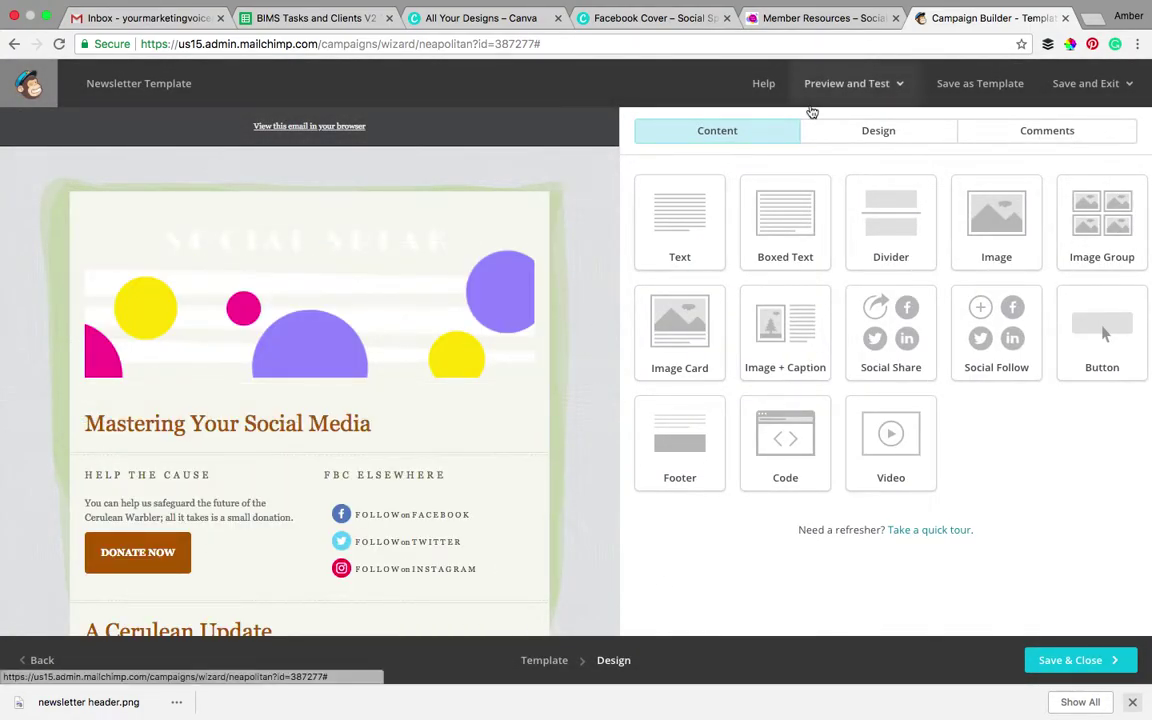
- Dismiss Canva's download notice and open the file library in MailChimp for replacing the newsletter's header image
{"action": "left_click", "coordinate": [650, 19]}
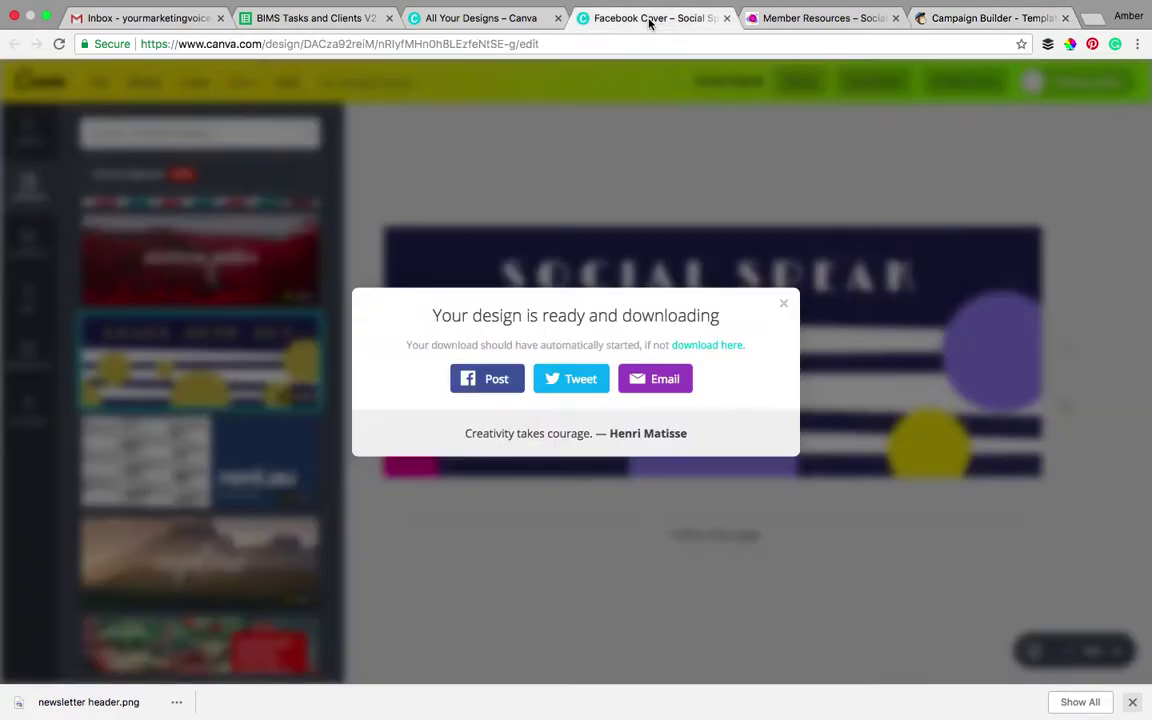
{"action": "left_click", "coordinate": [797, 170]}
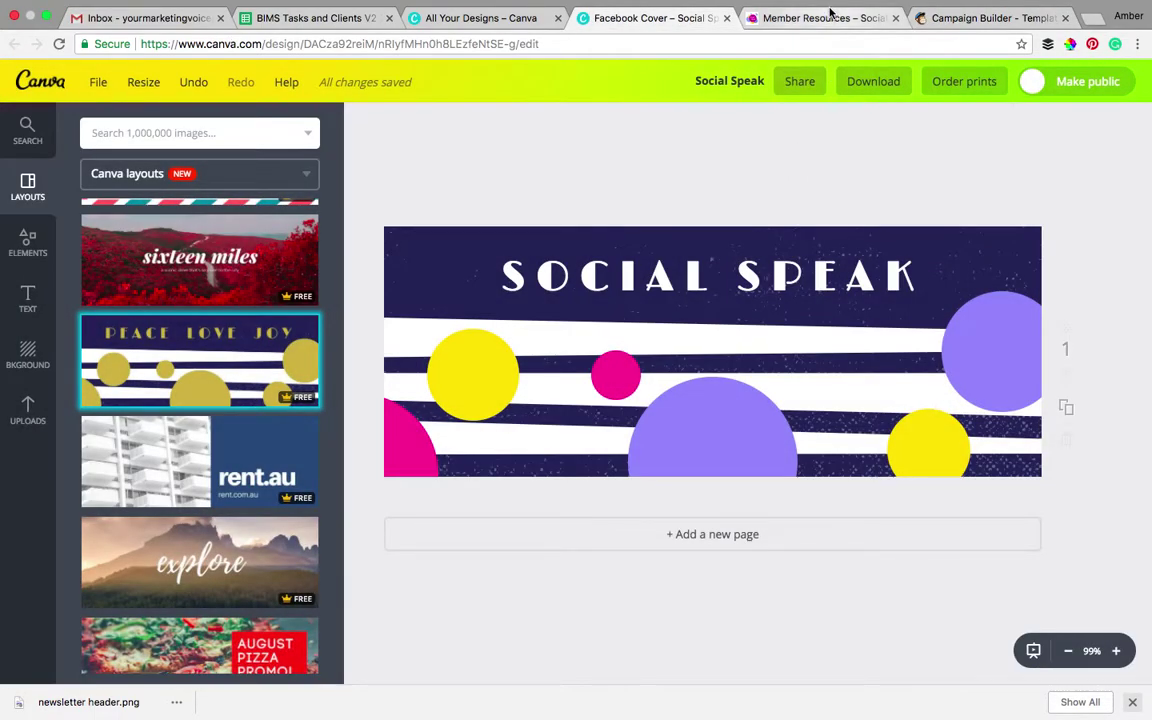
{"action": "left_click", "coordinate": [830, 17]}
{"action": "left_click", "coordinate": [987, 18]}
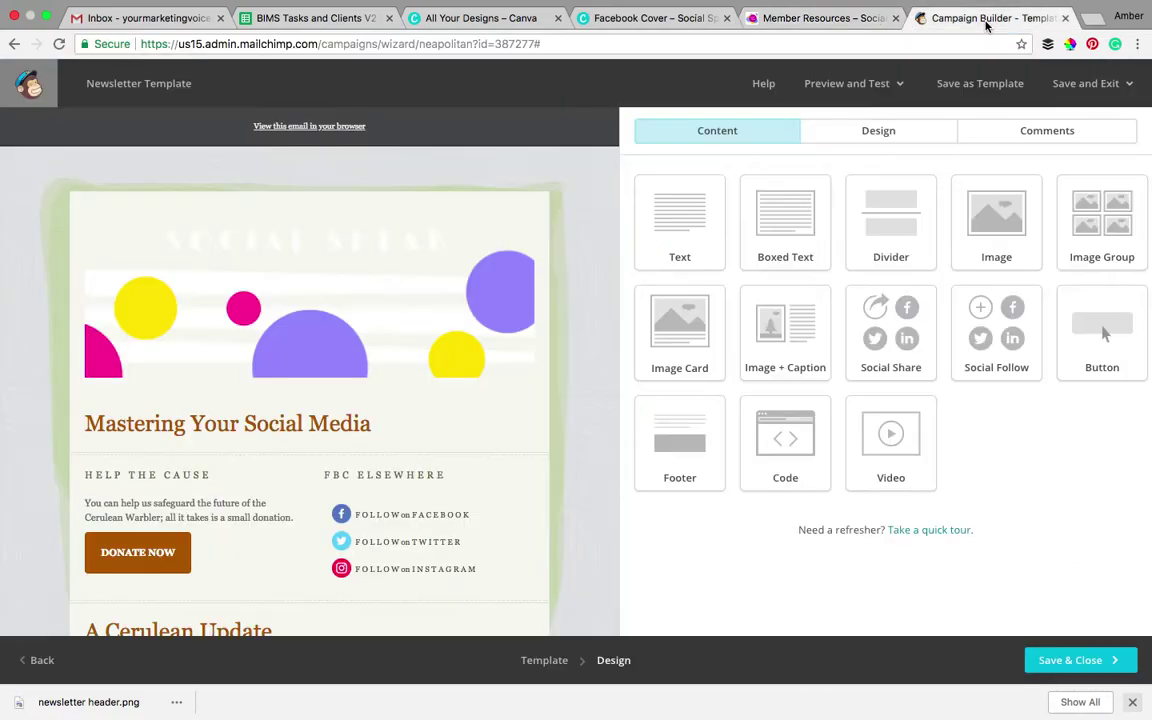
{"action": "left_click", "coordinate": [444, 218]}
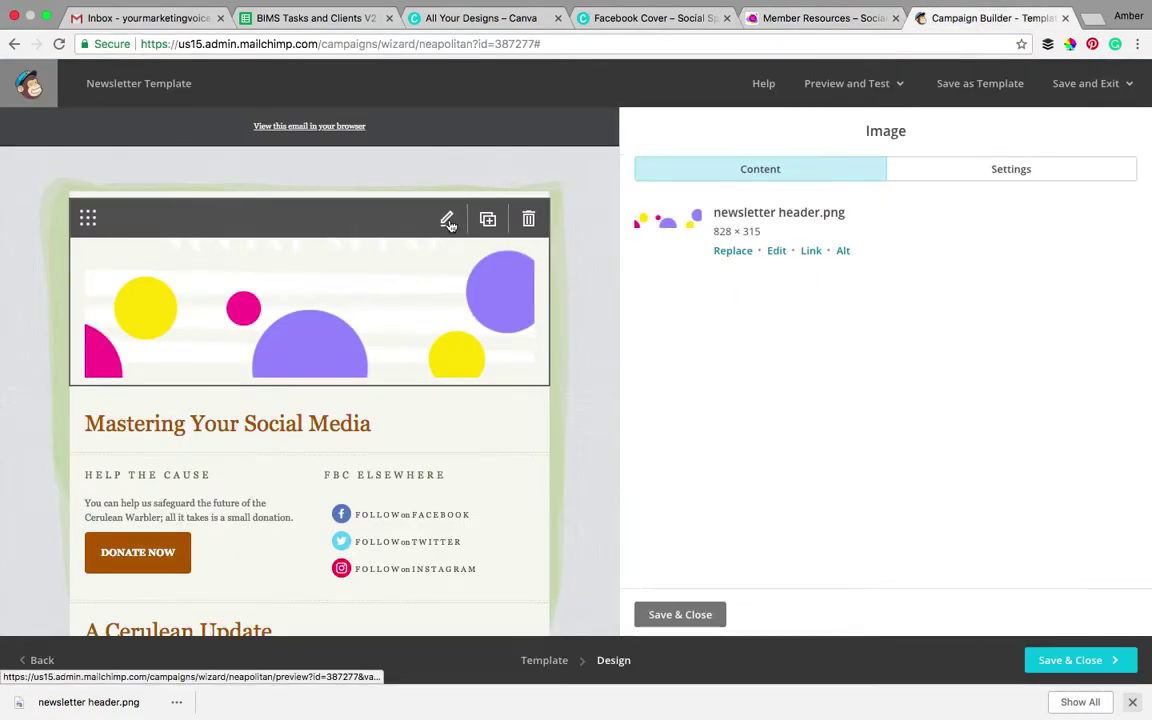
{"action": "left_click", "coordinate": [742, 252]}
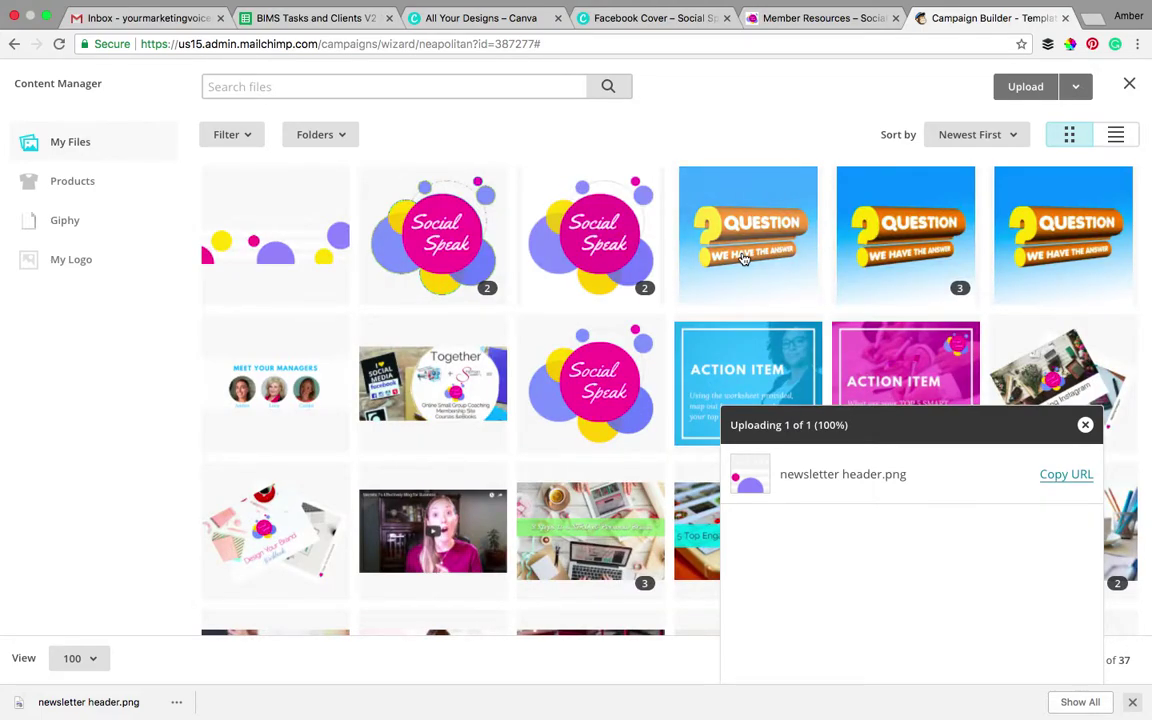
- Switch to Canva and recolor the banner's textured white background layer with the dark navy document color
{"action": "left_click", "coordinate": [640, 18]}
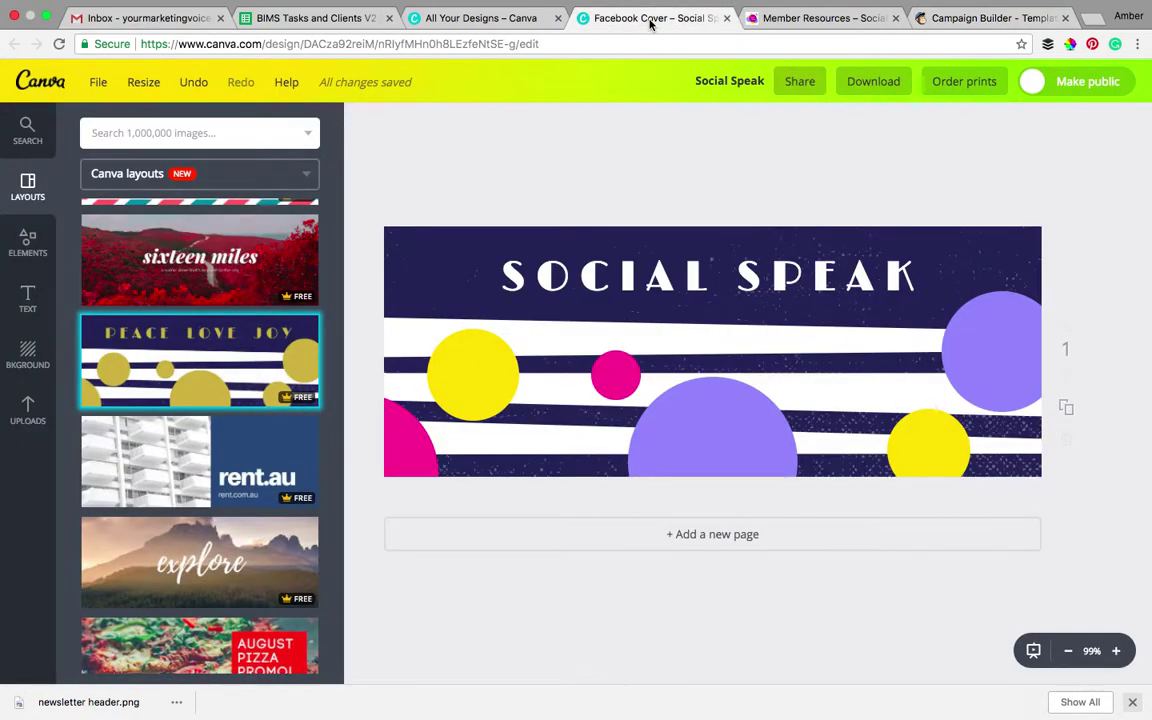
{"action": "left_click", "coordinate": [406, 247]}
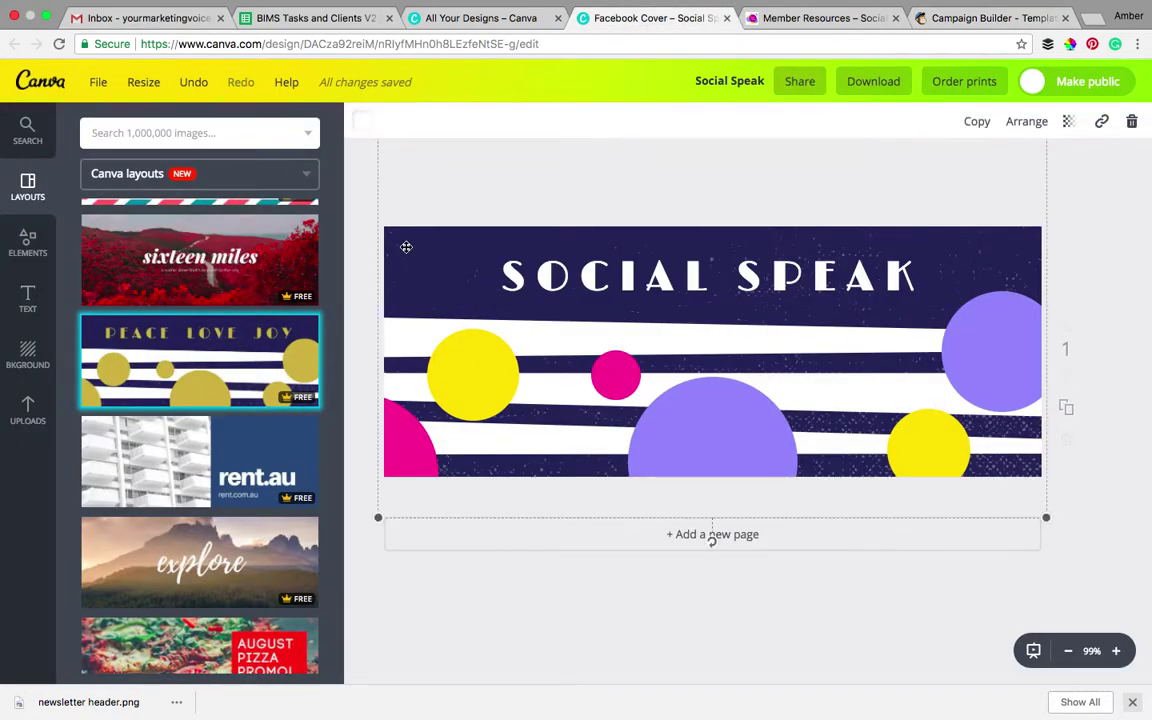
{"action": "left_click", "coordinate": [364, 126]}
{"action": "left_click", "coordinate": [406, 200]}
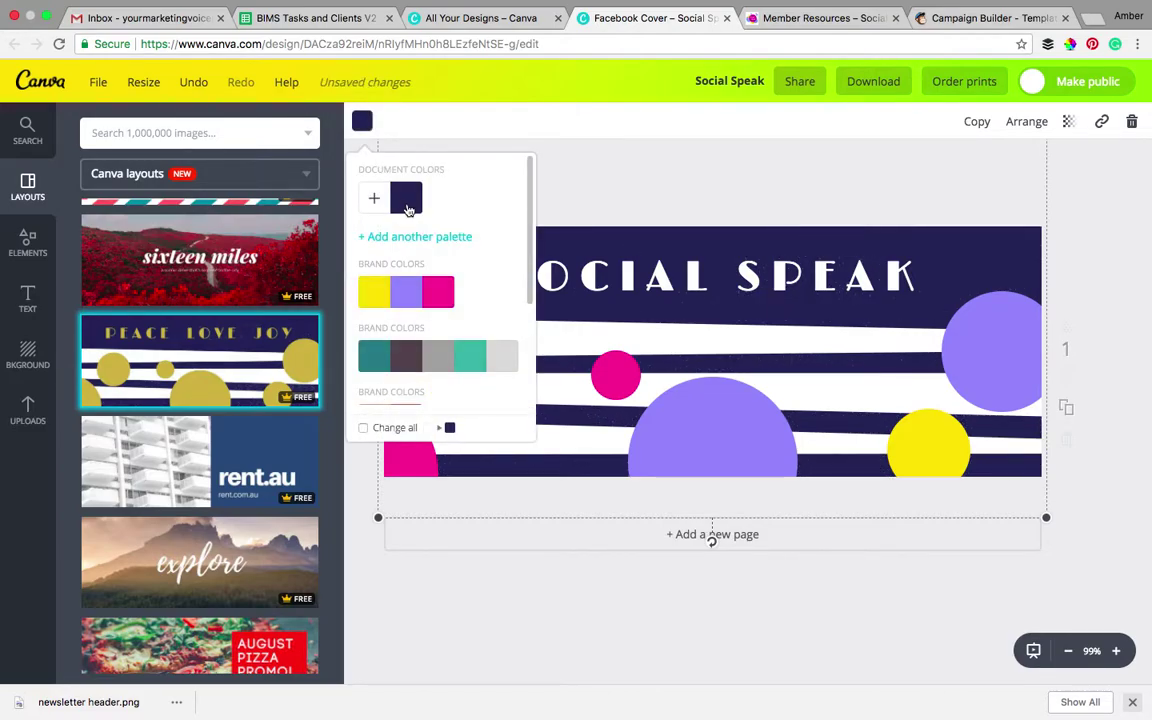
{"action": "left_click", "coordinate": [770, 186]}
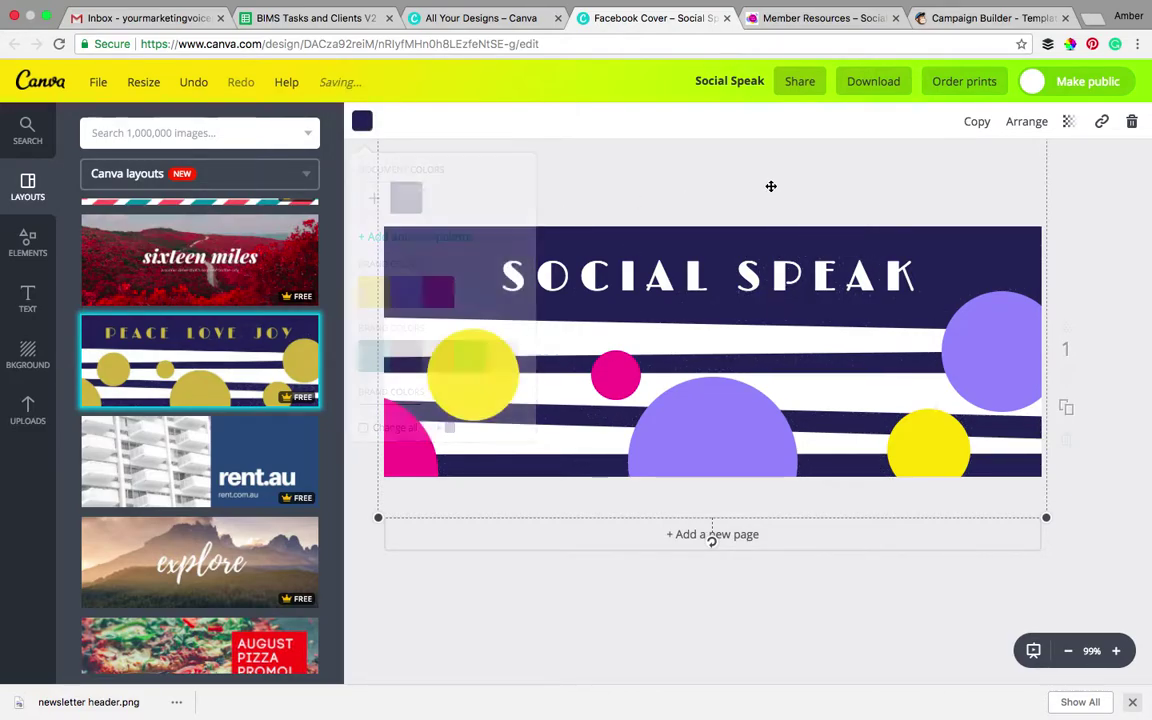
- Save the banner design and download it as a standard PDF
{"action": "left_click", "coordinate": [96, 86]}
{"action": "left_click", "coordinate": [121, 246]}
{"action": "left_click", "coordinate": [873, 81]}
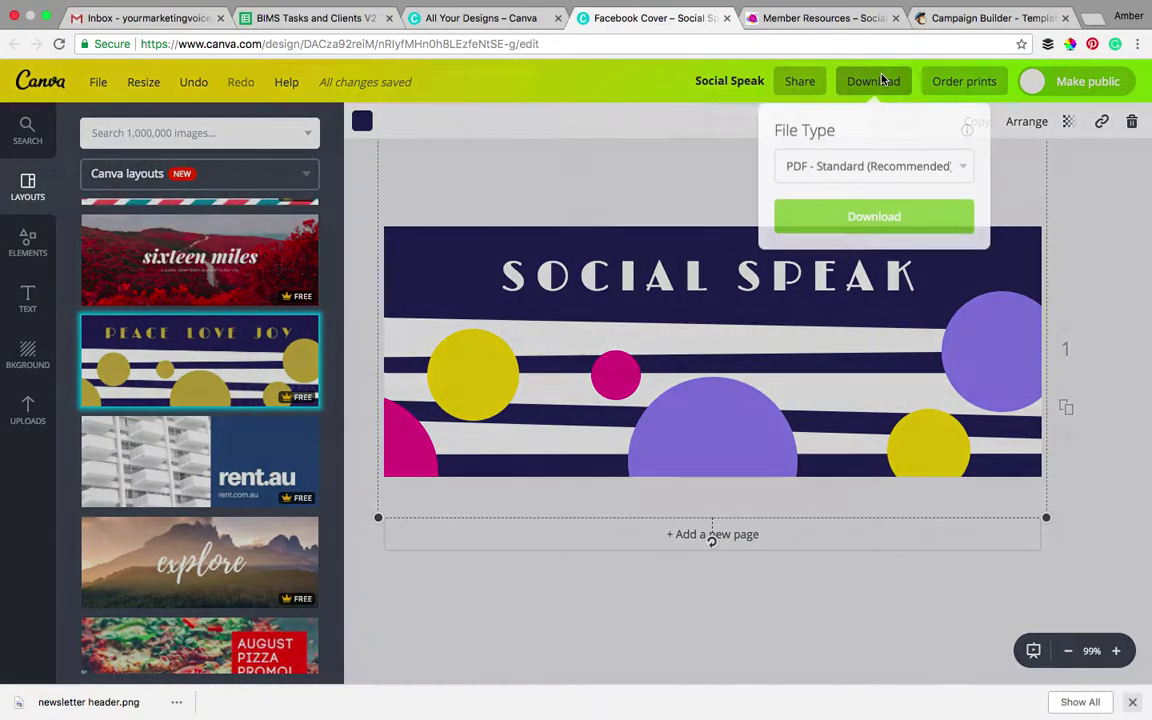
{"action": "left_click", "coordinate": [871, 222]}
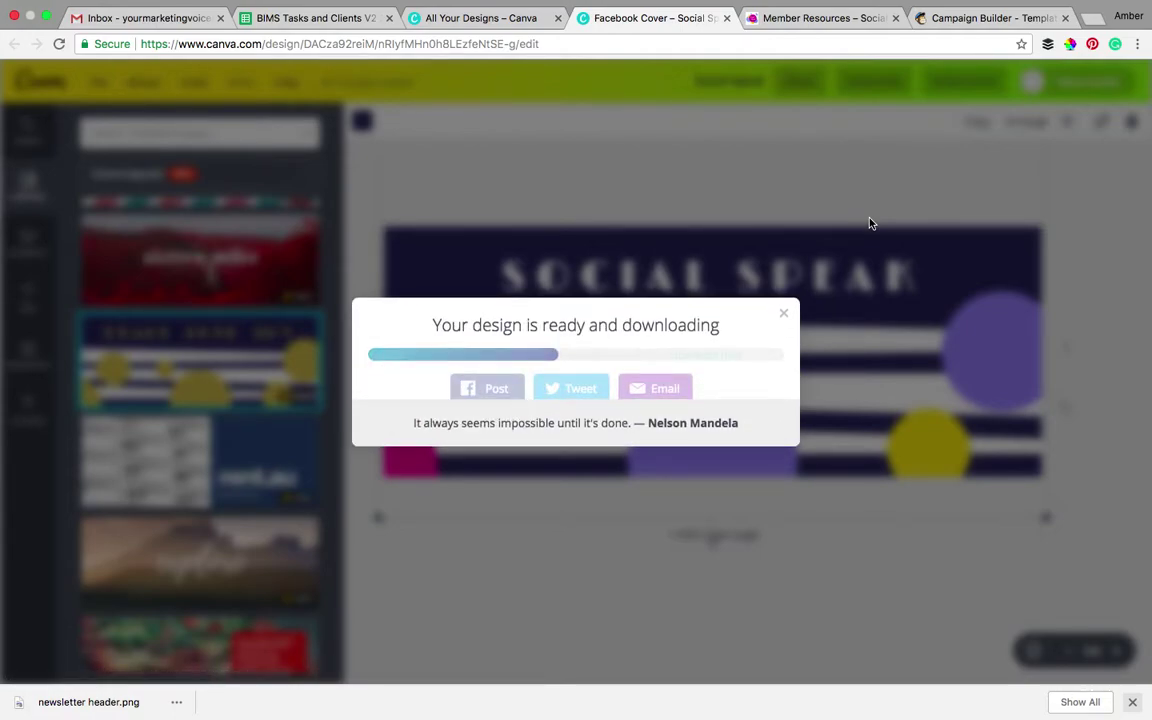
{"action": "key", "text": "Return"}
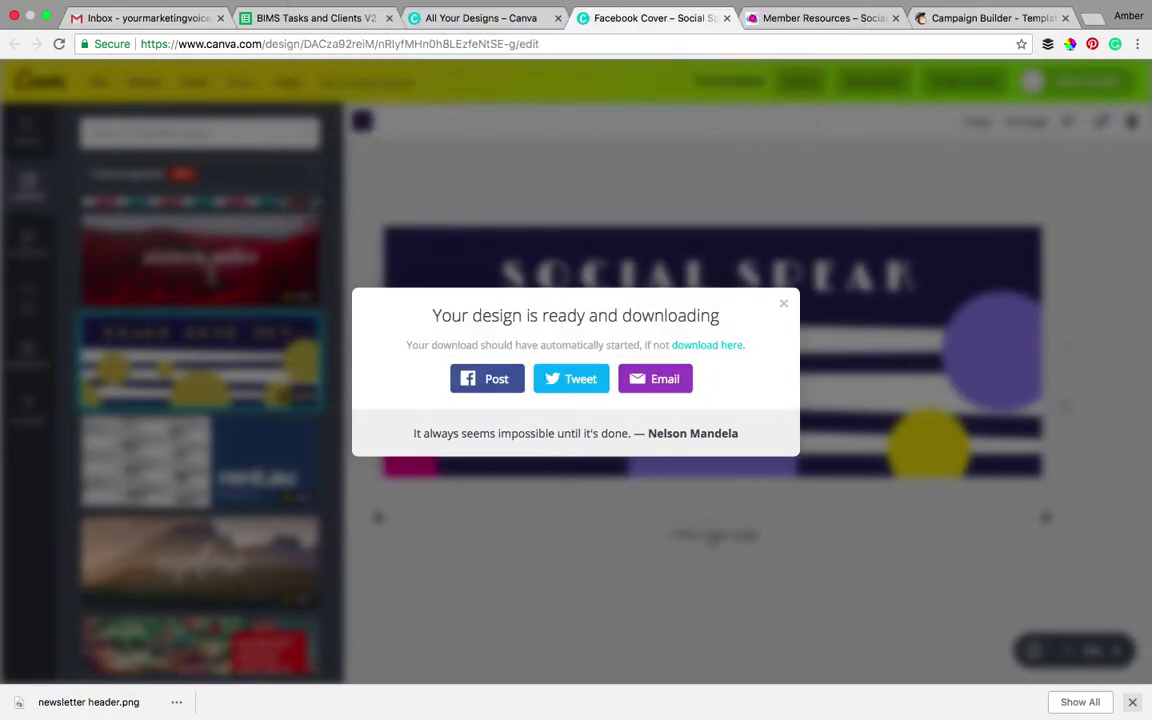
{"action": "left_click", "coordinate": [980, 17]}
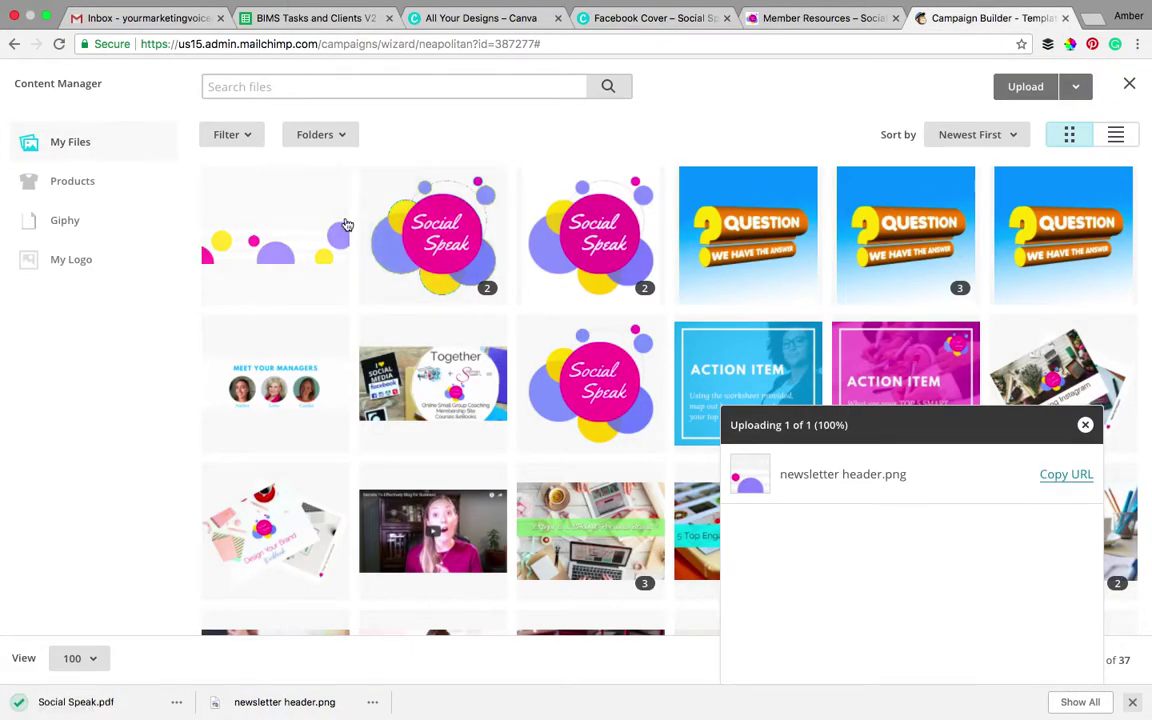
{"action": "left_click", "coordinate": [1015, 92]}
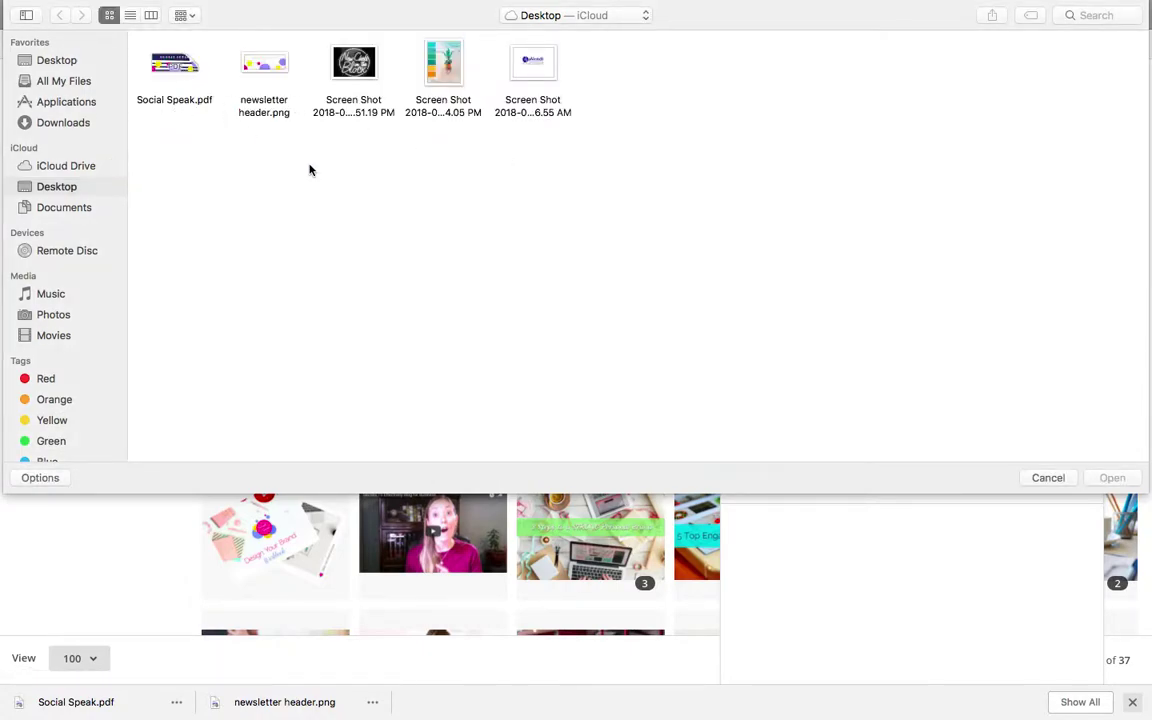
{"action": "left_click", "coordinate": [1060, 480]}
- Switch to Canva, dismiss the download notice, and download the banner as a JPG named Social Speak to the Desktop
{"action": "left_click", "coordinate": [835, 22]}
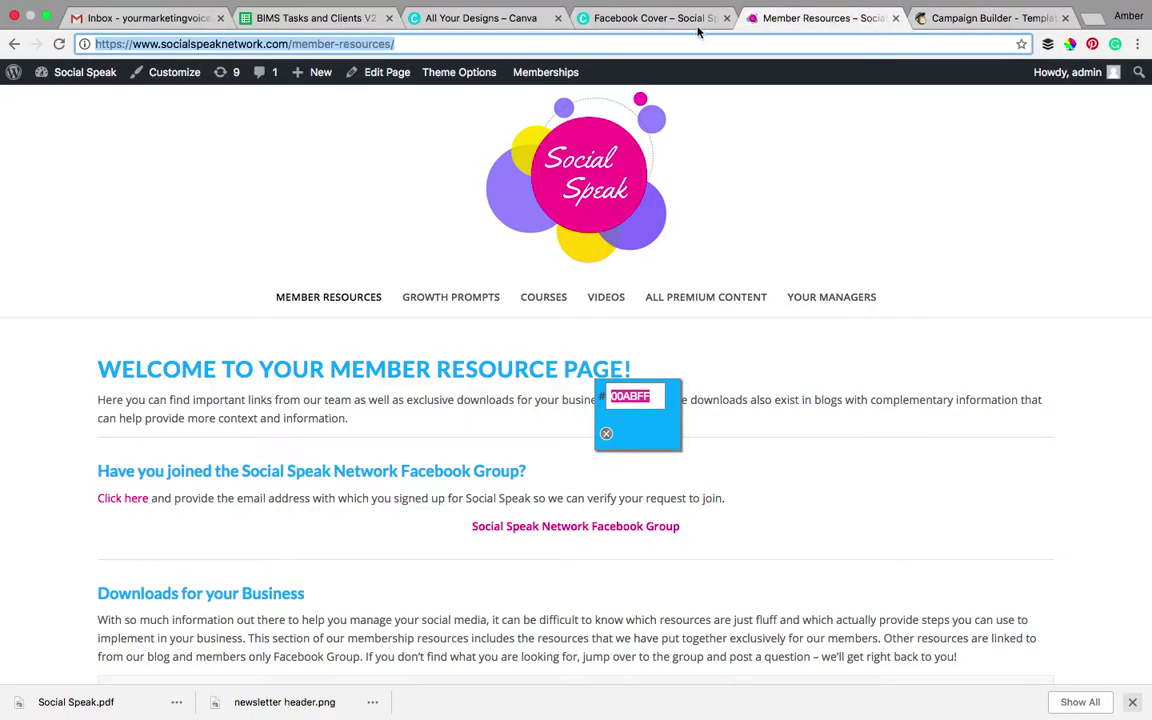
{"action": "left_click", "coordinate": [655, 18]}
{"action": "left_click", "coordinate": [782, 304]}
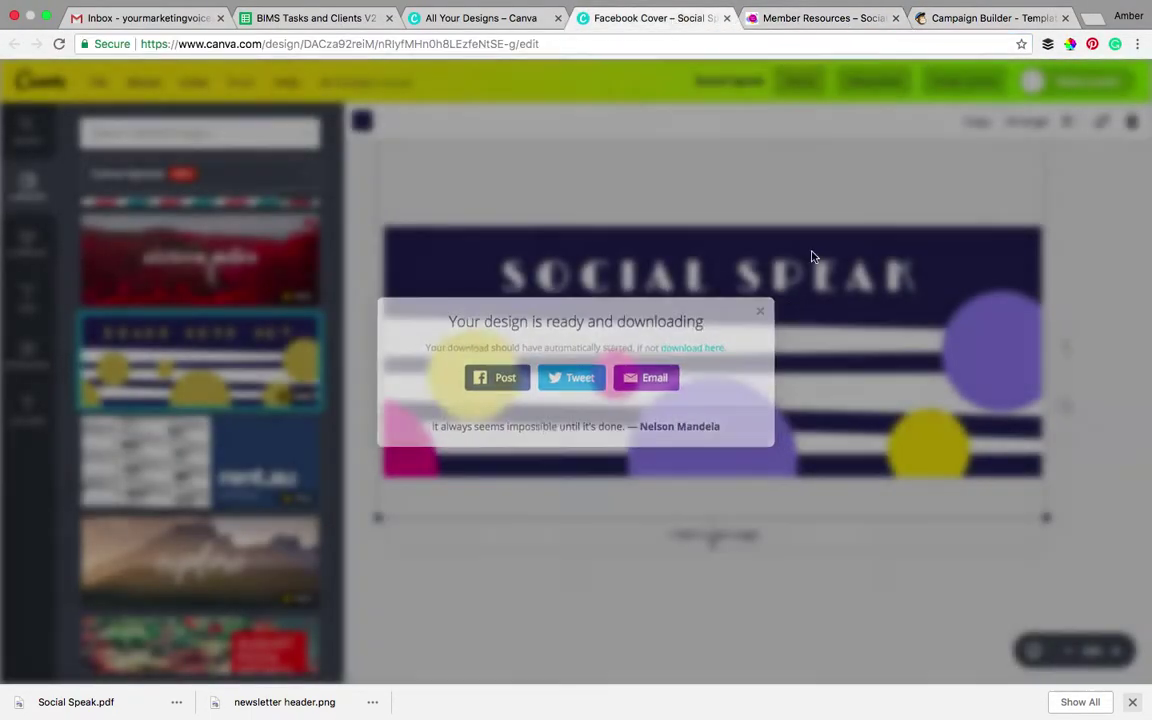
{"action": "left_click", "coordinate": [862, 84]}
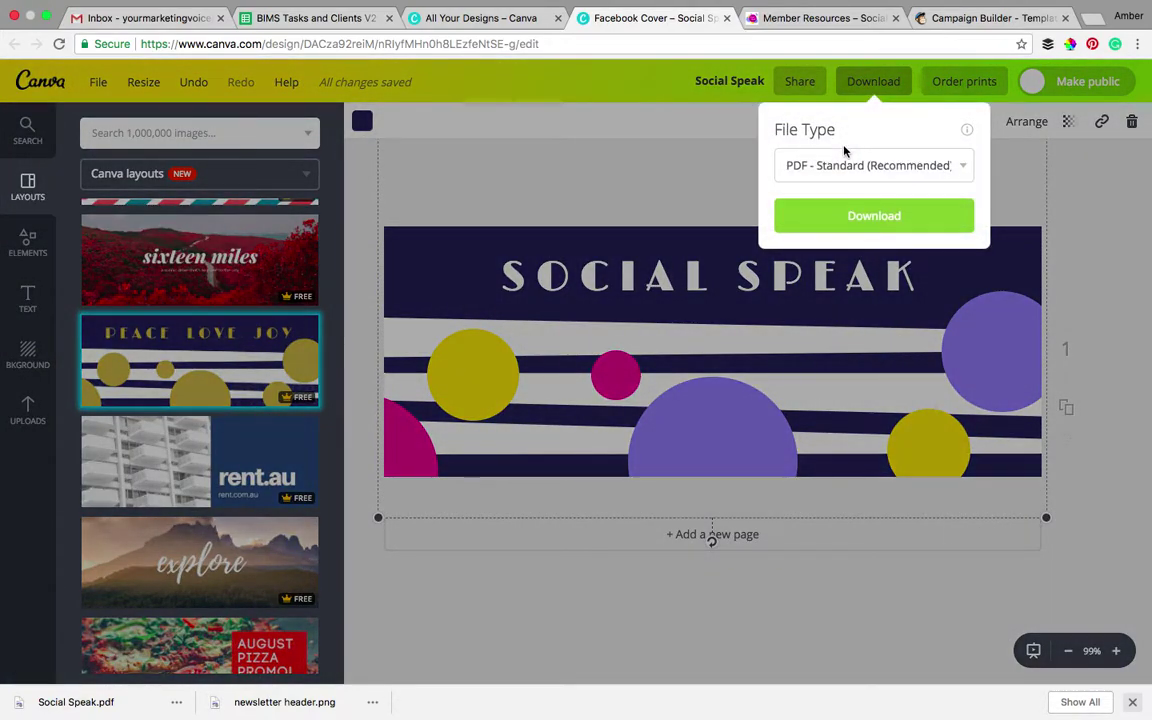
{"action": "left_click", "coordinate": [847, 166]}
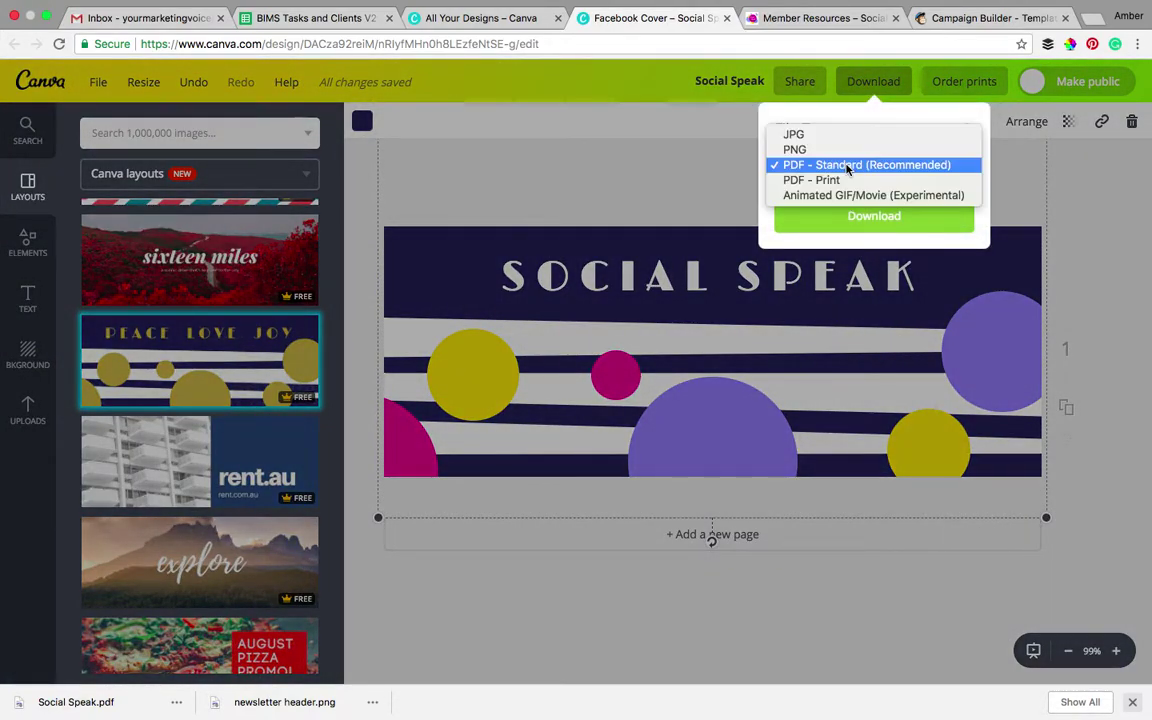
{"action": "left_click", "coordinate": [795, 134]}
{"action": "left_click", "coordinate": [841, 218]}
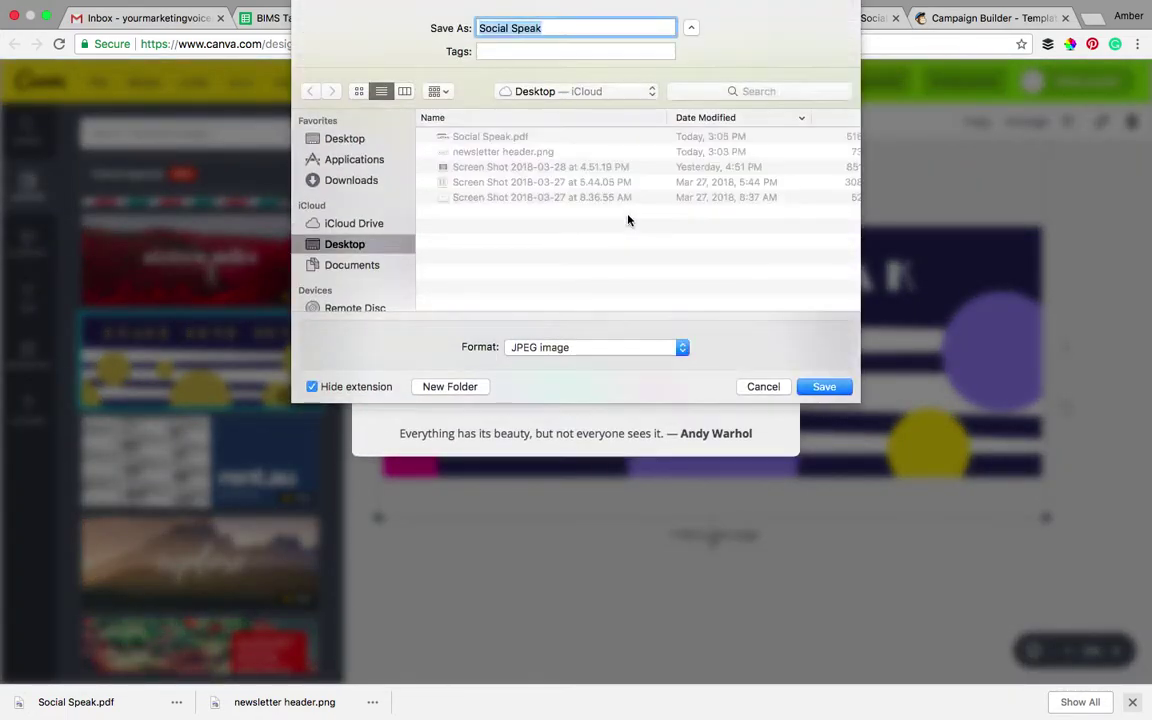
{"action": "left_click", "coordinate": [820, 388]}
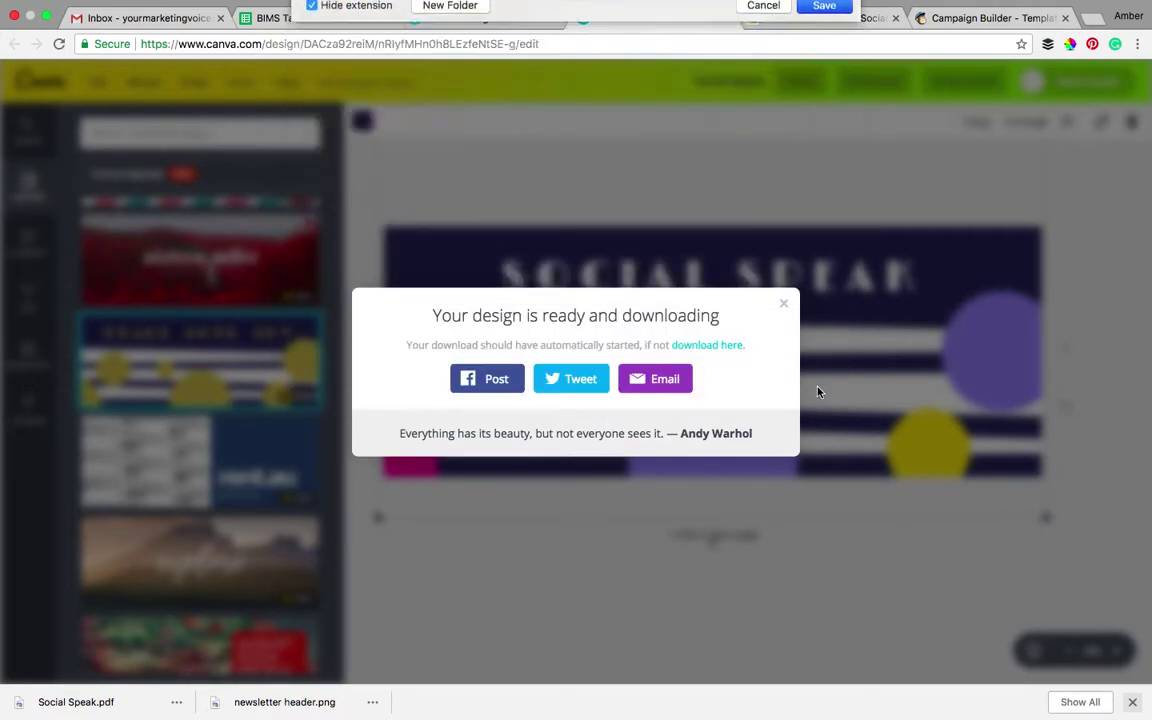
- Switch to MailChimp and upload the JPG version of the Social Speak banner as the newsletter's header image
{"action": "left_click", "coordinate": [1001, 19]}
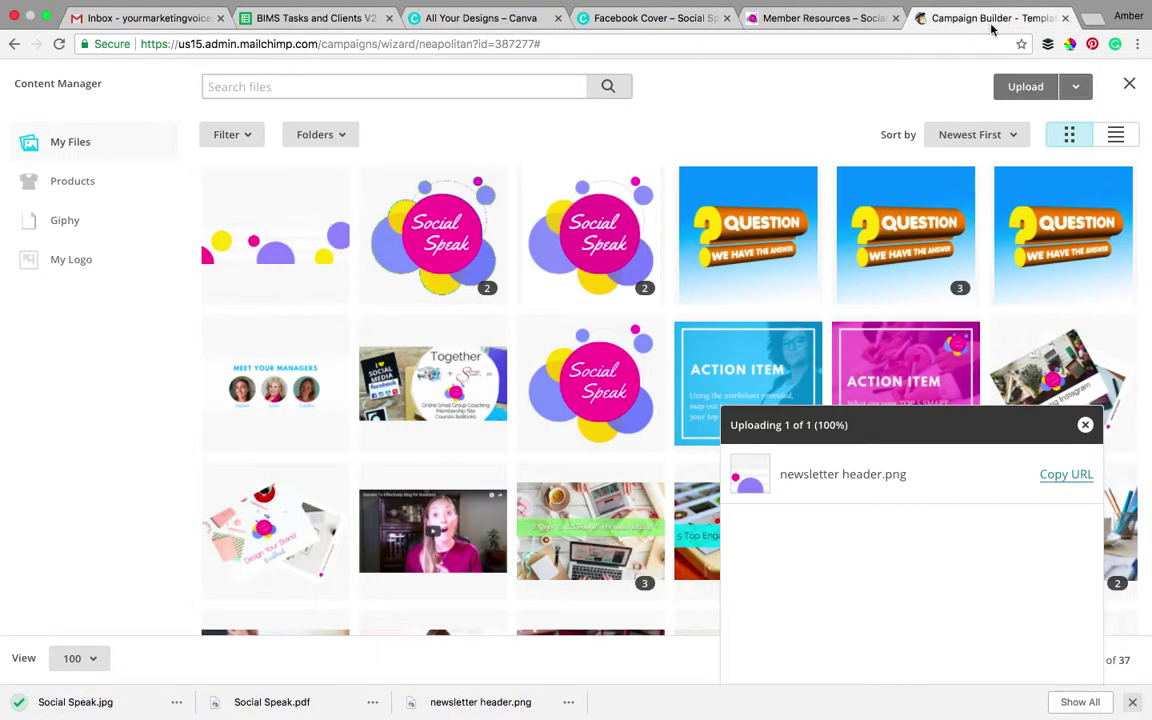
{"action": "left_click", "coordinate": [1016, 90]}
{"action": "double_click", "coordinate": [183, 64]}
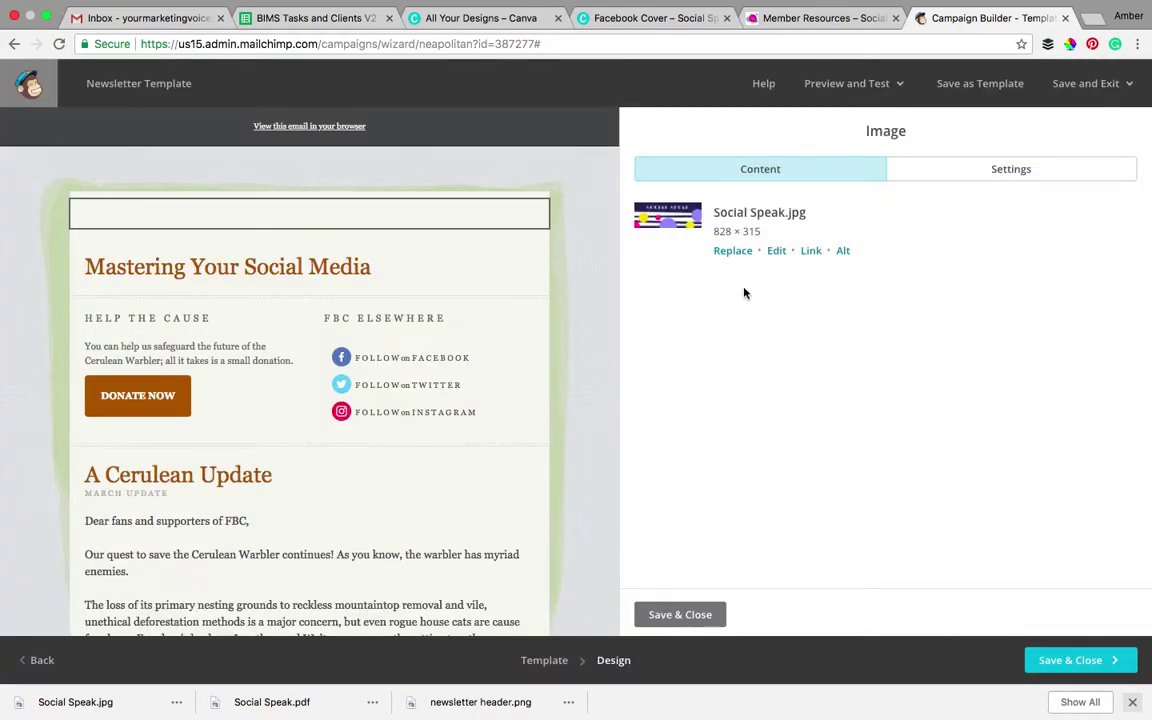
{"action": "left_click", "coordinate": [812, 252]}
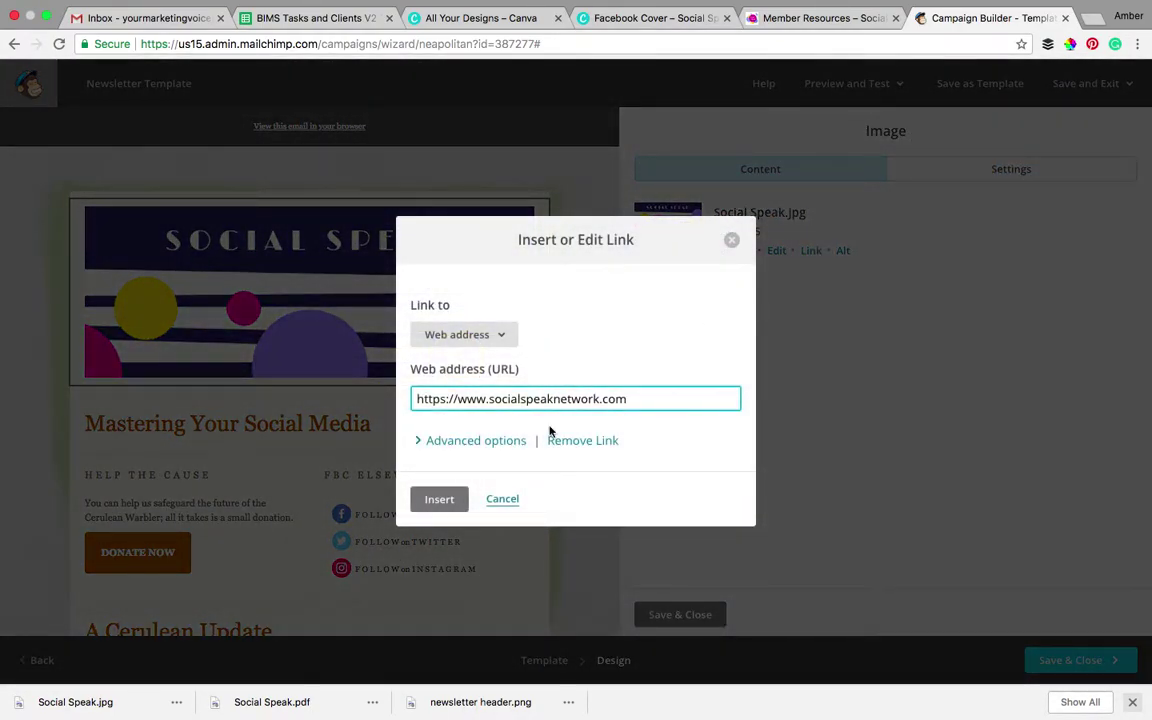
{"action": "left_click", "coordinate": [440, 498]}
{"action": "left_click", "coordinate": [676, 614]}
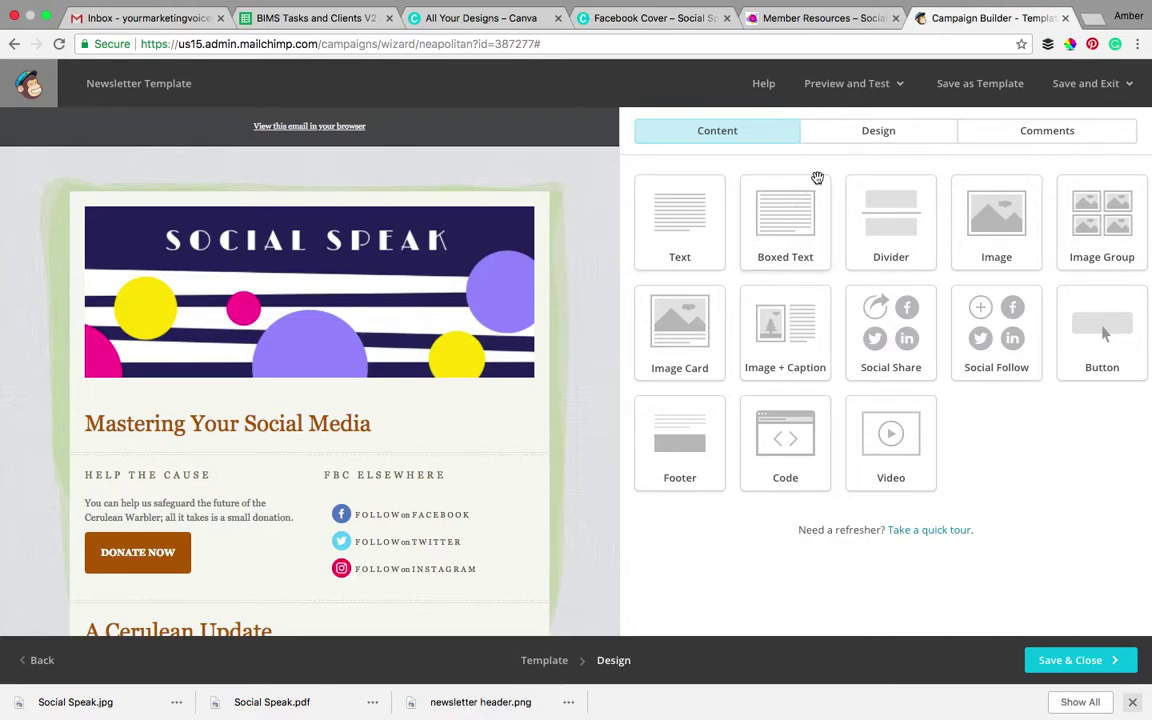
- In the page design styles, try pink for the background's fallback color and settle on white, #ffffff
{"action": "left_click", "coordinate": [868, 141]}
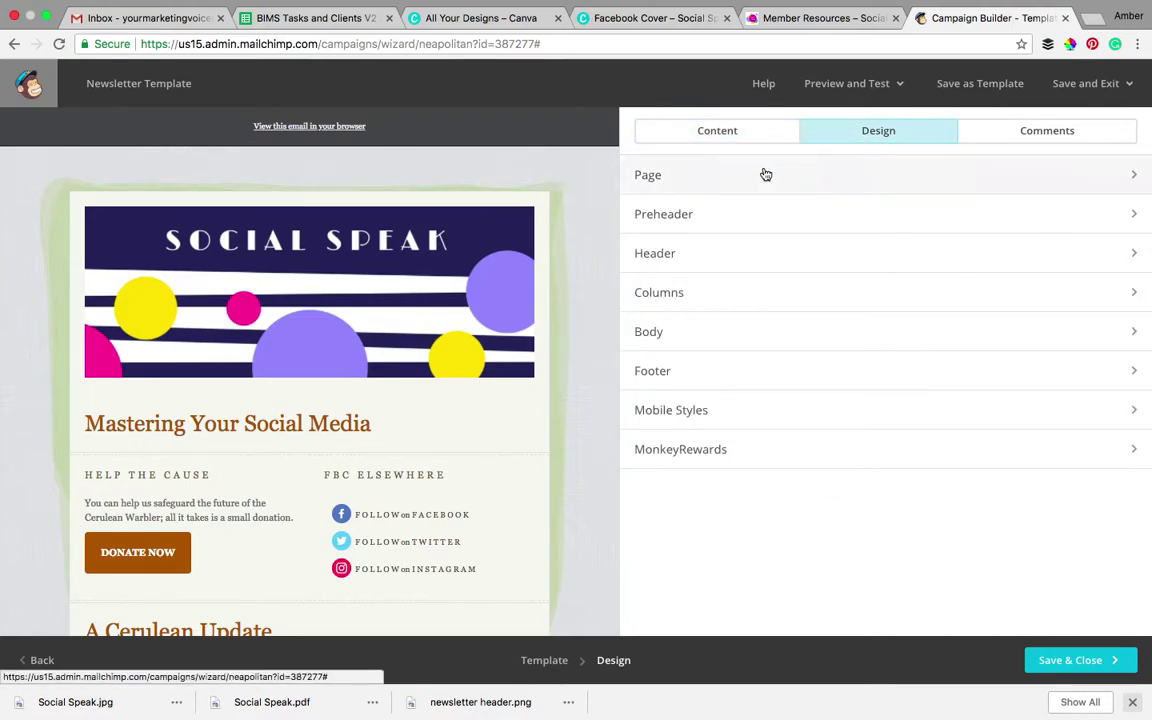
{"action": "left_click", "coordinate": [726, 184]}
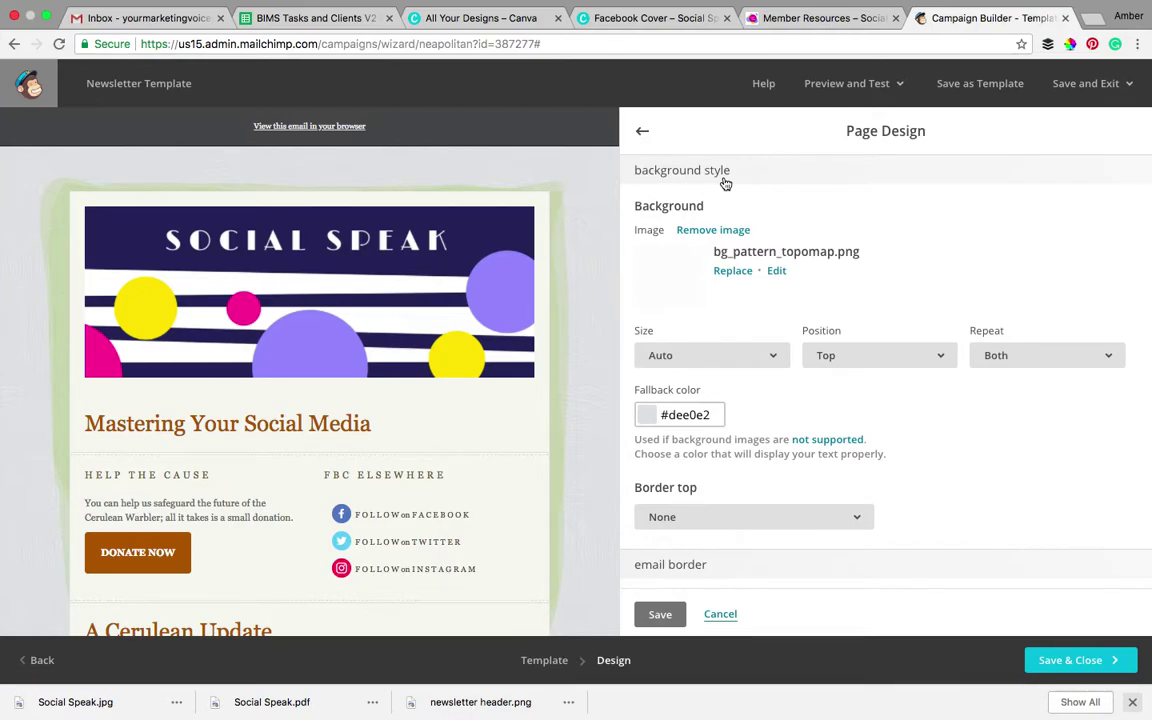
{"action": "left_click", "coordinate": [641, 131]}
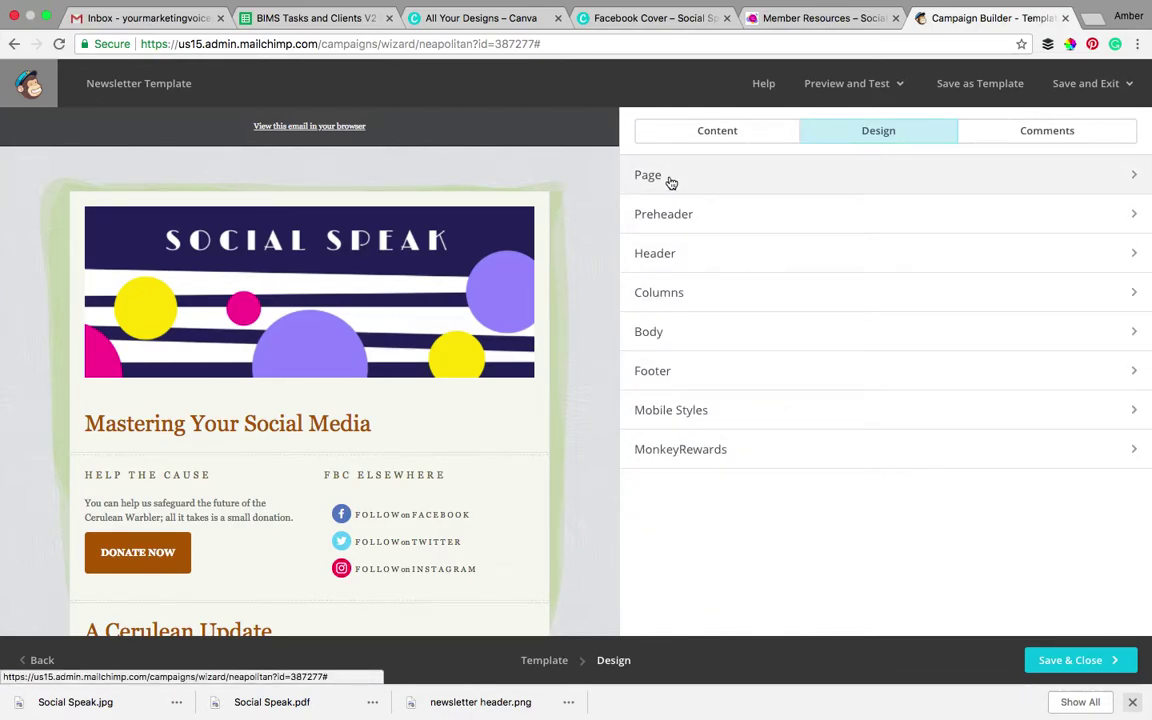
{"action": "left_click", "coordinate": [670, 180]}
{"action": "scroll", "coordinate": [673, 312], "scroll_direction": "down", "scroll_amount": 3}
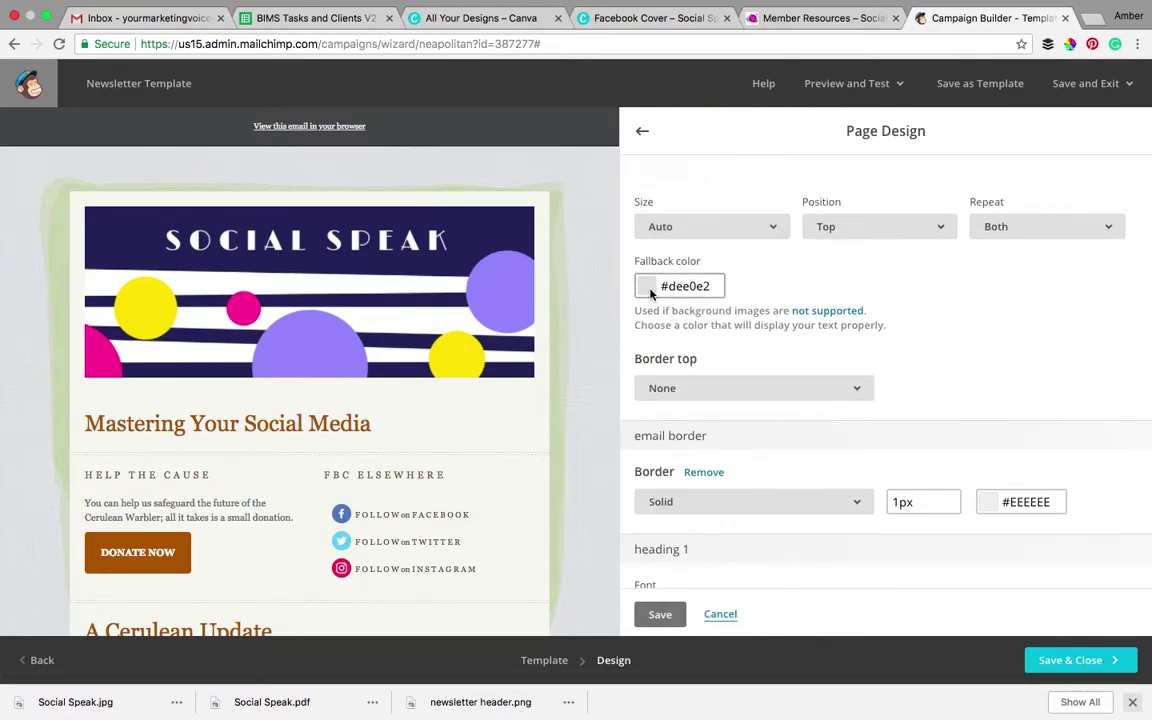
{"action": "left_click", "coordinate": [648, 288]}
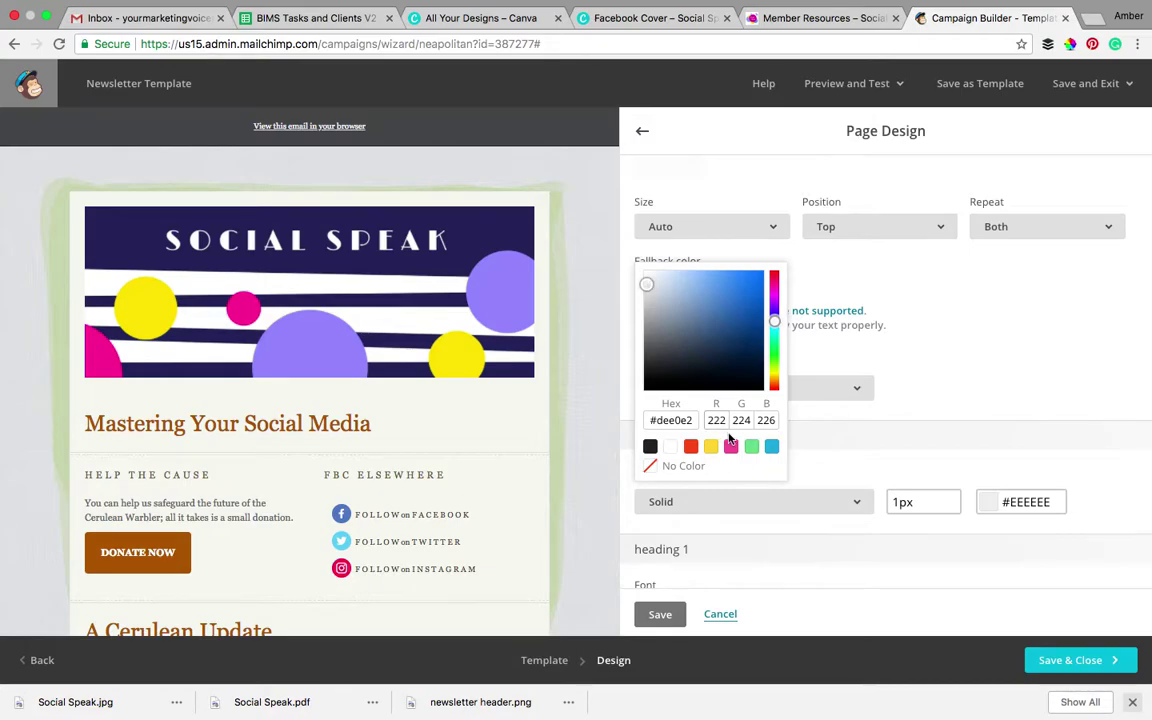
{"action": "left_click", "coordinate": [731, 446]}
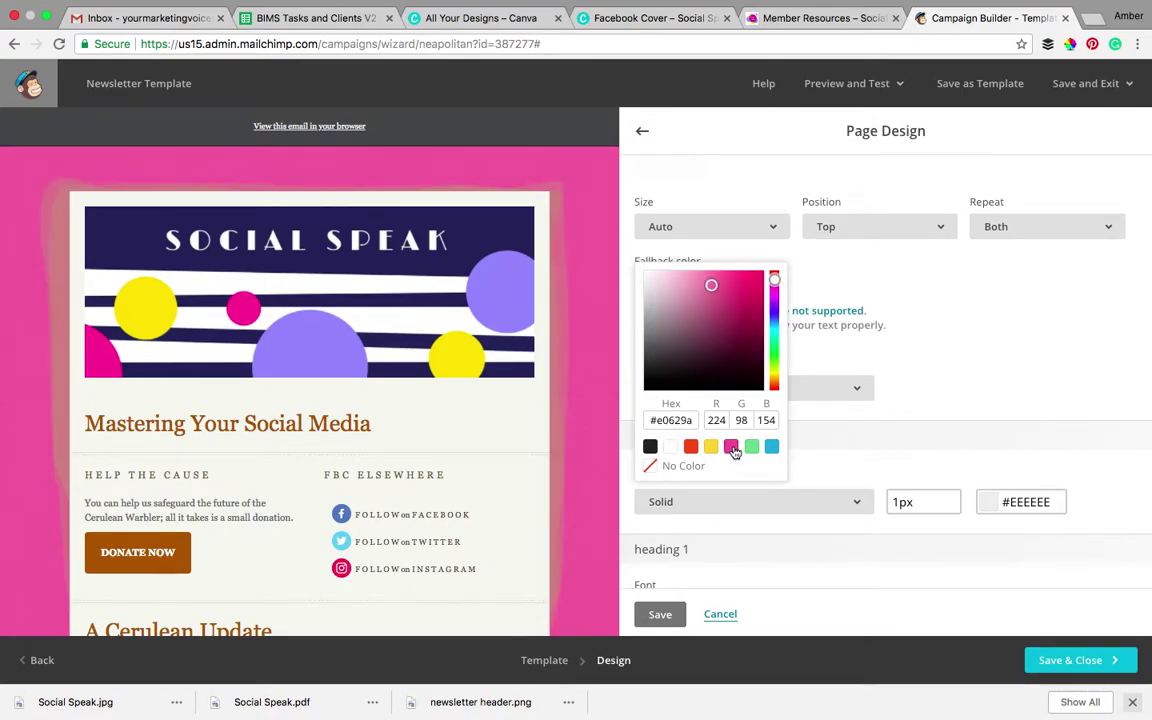
{"action": "left_click", "coordinate": [671, 446]}
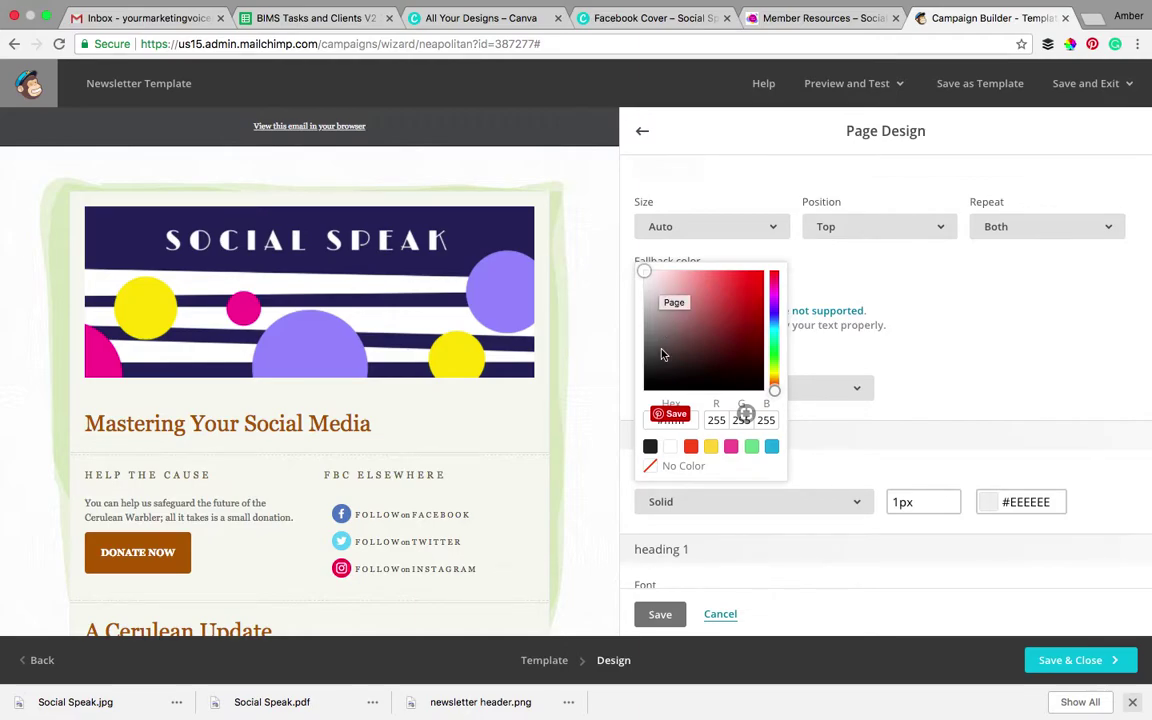
{"action": "left_click", "coordinate": [836, 285]}
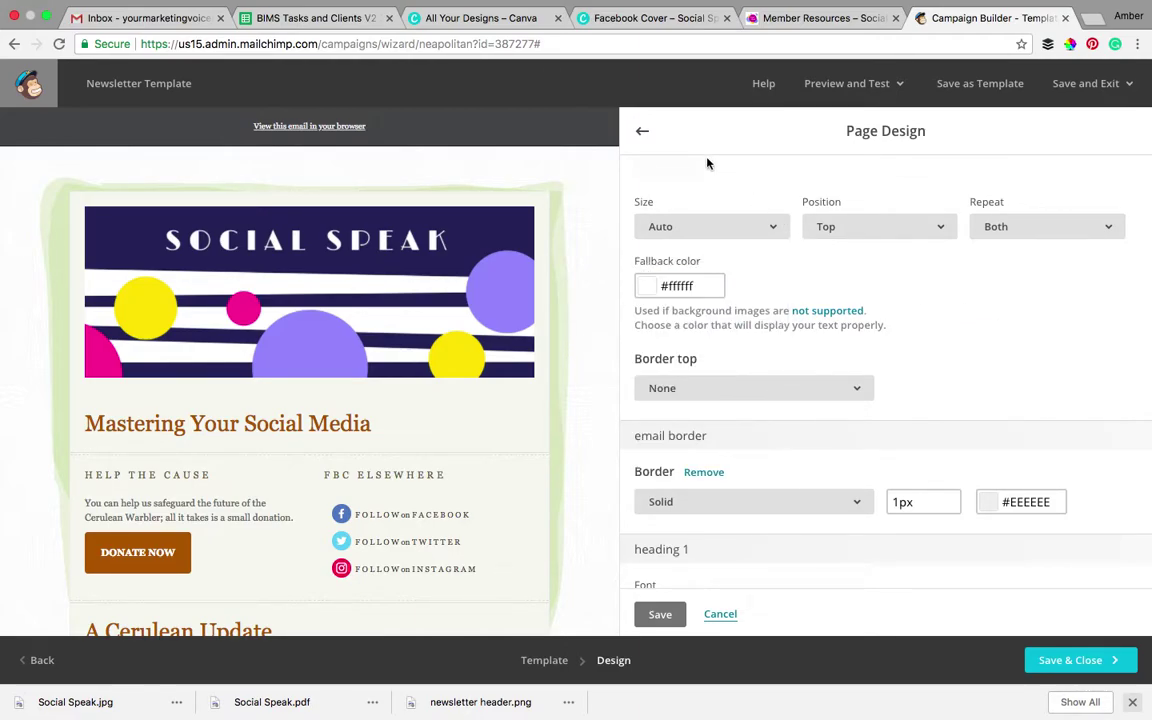
- Set the page's heading 1 color to the pink preset #e0629a
{"action": "scroll", "coordinate": [761, 298], "scroll_direction": "down", "scroll_amount": 5}
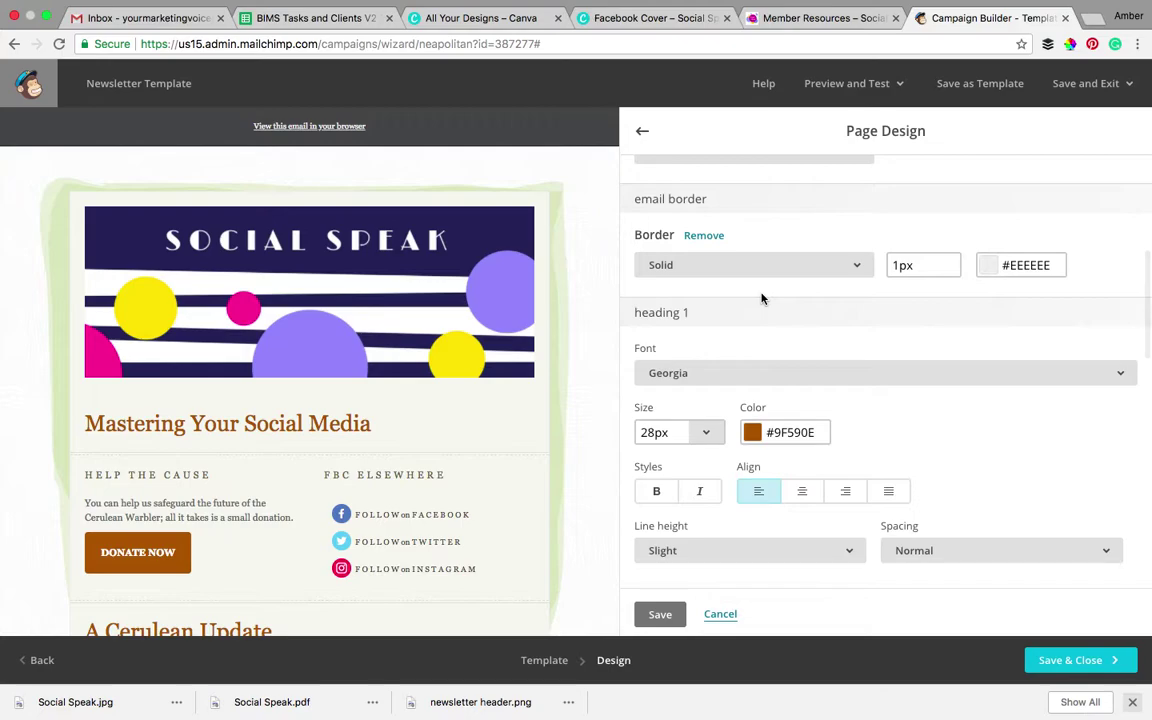
{"action": "left_click", "coordinate": [755, 434]}
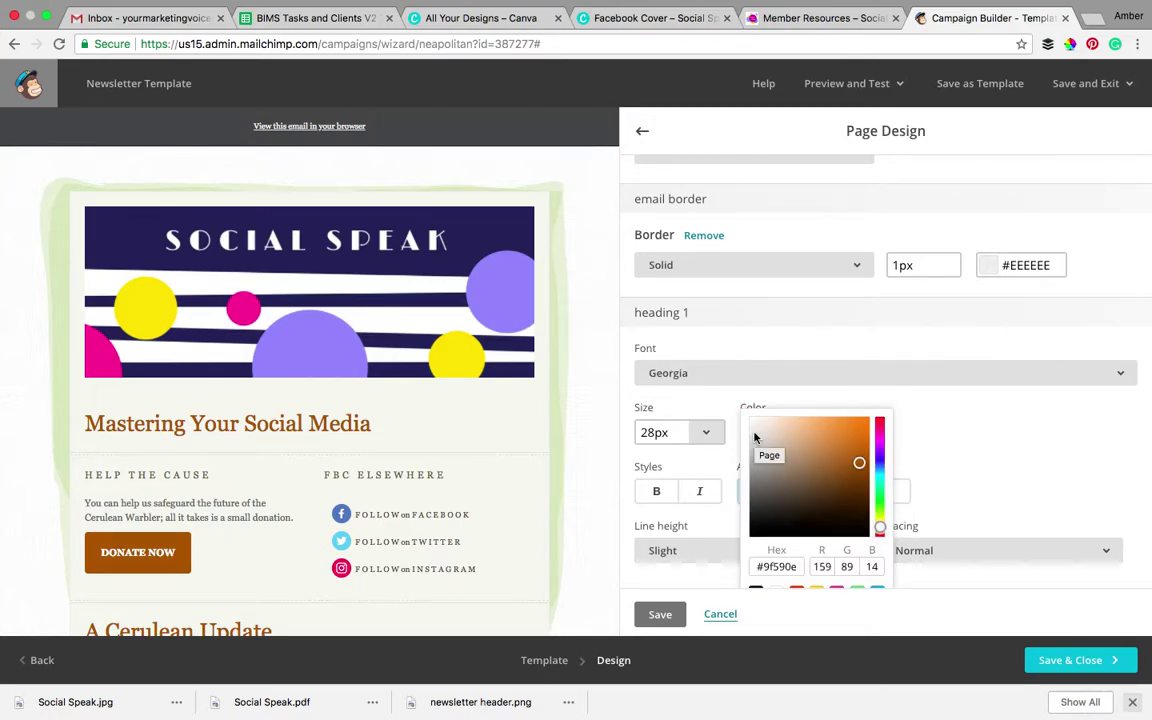
{"action": "scroll", "coordinate": [757, 440], "scroll_direction": "down", "scroll_amount": 2}
{"action": "left_click", "coordinate": [837, 476]}
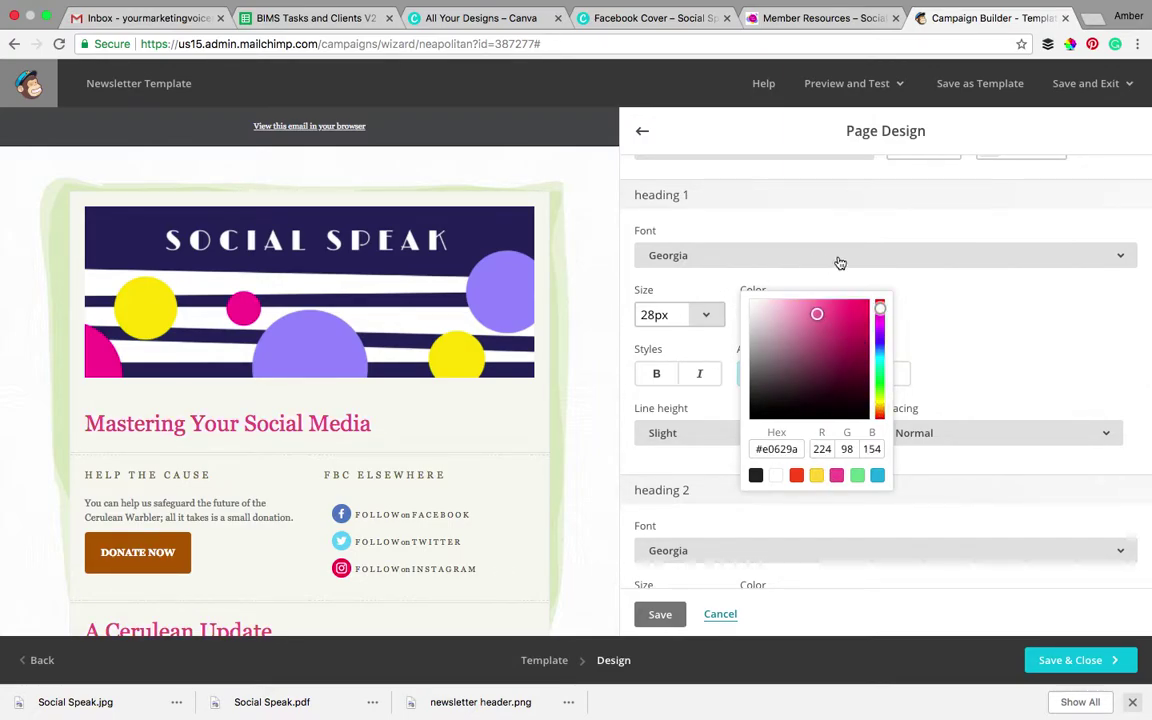
{"action": "left_click", "coordinate": [1011, 316]}
- Set the page's heading 2 color to the blue preset #4caad8
{"action": "scroll", "coordinate": [895, 355], "scroll_direction": "down", "scroll_amount": 3}
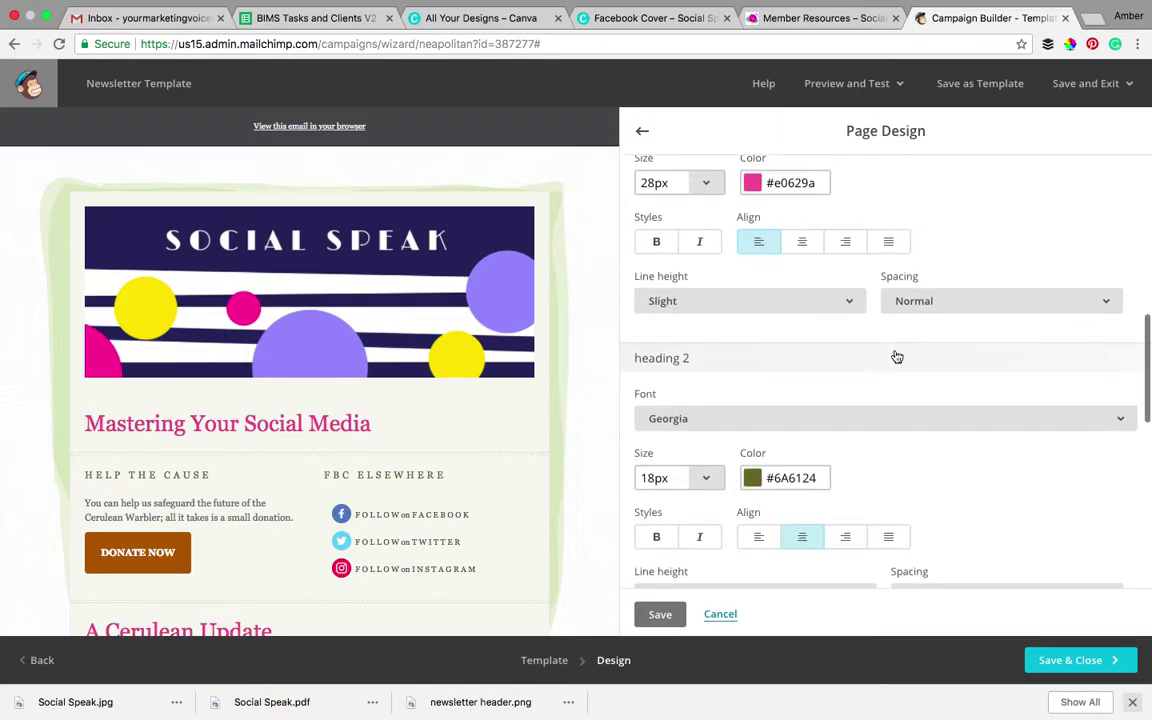
{"action": "left_click", "coordinate": [752, 406]}
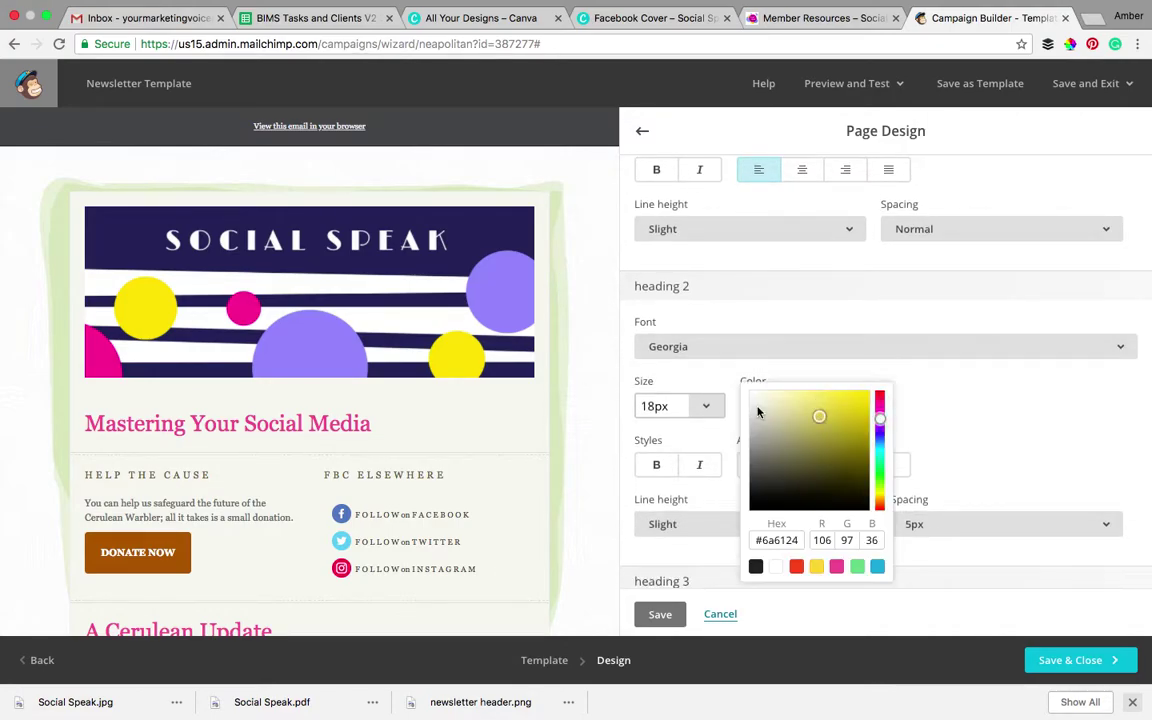
{"action": "left_click", "coordinate": [877, 567]}
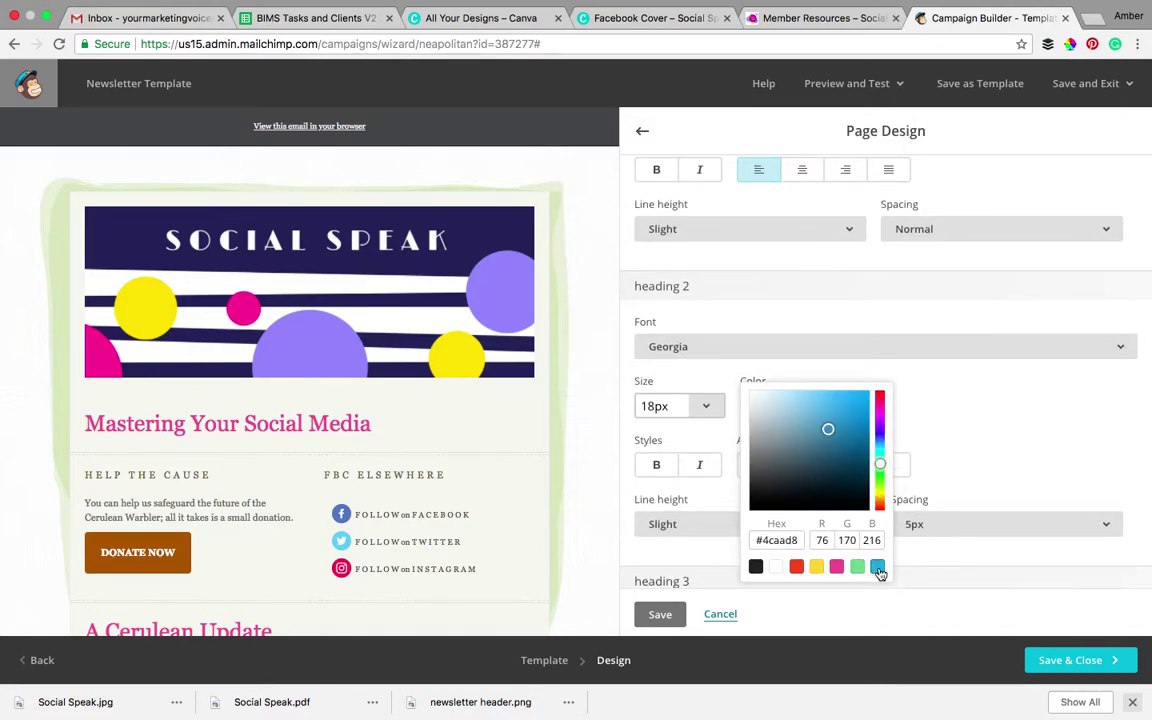
{"action": "left_click", "coordinate": [1021, 473]}
- Set the page's heading 3 color to the blue preset #4caad8 and save the page design
{"action": "scroll", "coordinate": [1021, 474], "scroll_direction": "down", "scroll_amount": 5}
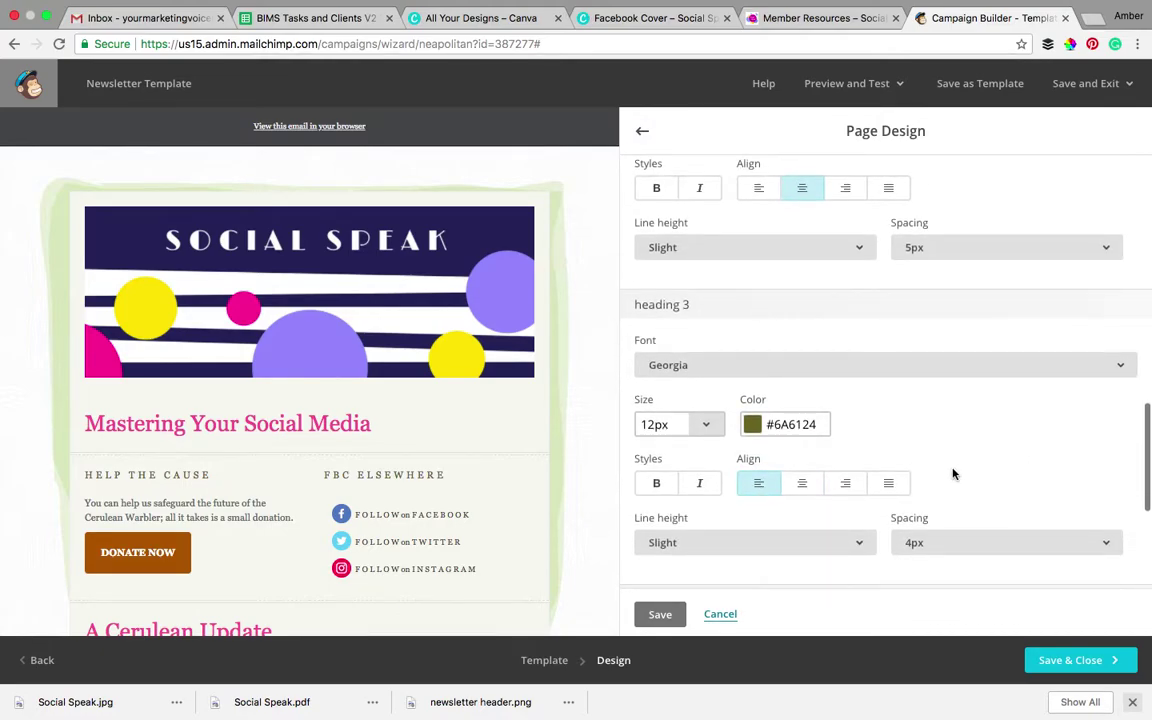
{"action": "left_click", "coordinate": [752, 427]}
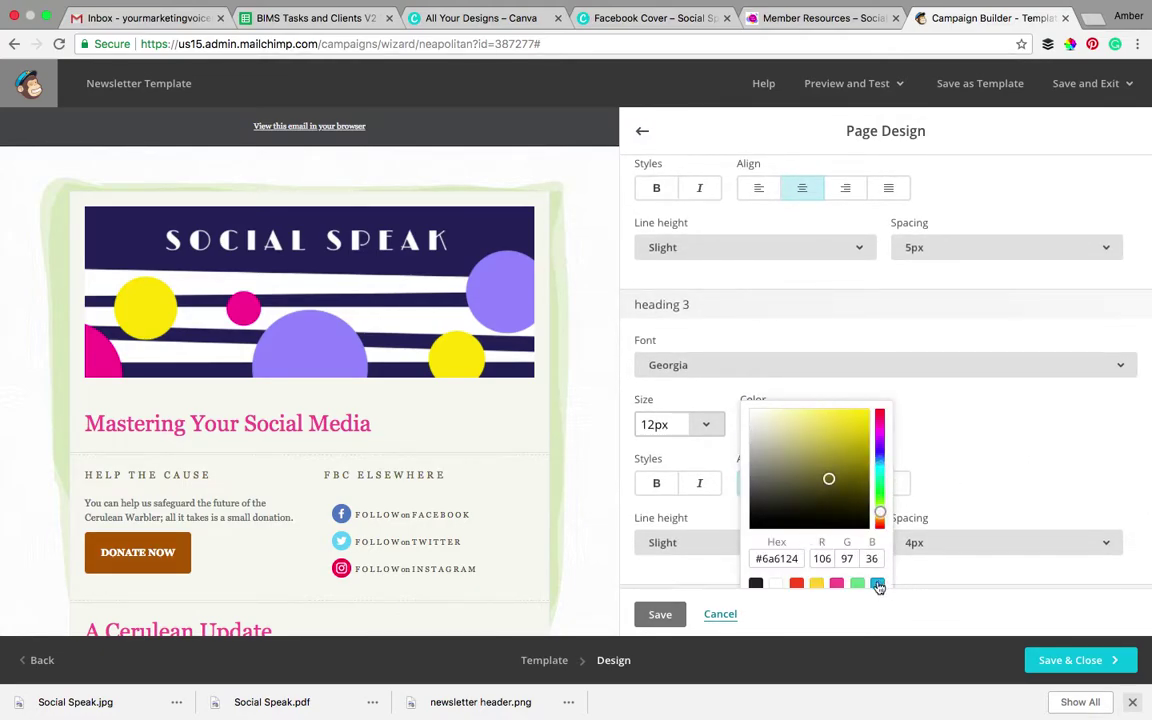
{"action": "left_click", "coordinate": [959, 447]}
{"action": "left_click", "coordinate": [752, 413]}
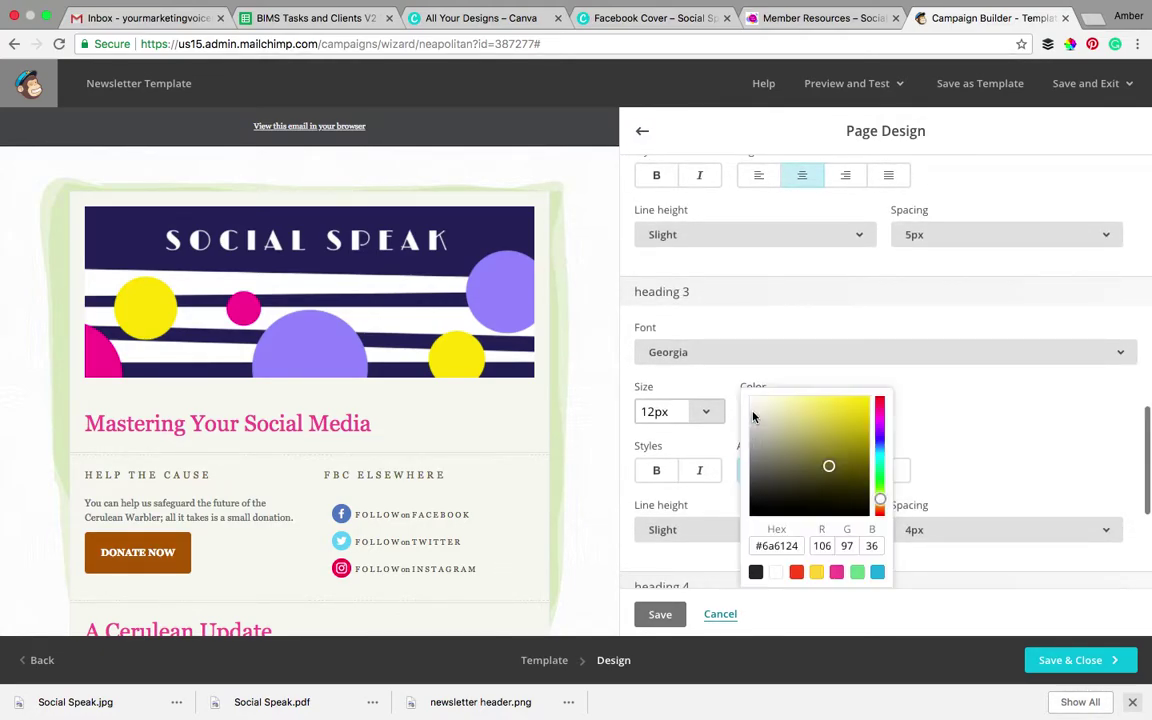
{"action": "scroll", "coordinate": [880, 510], "scroll_direction": "down", "scroll_amount": 2}
{"action": "left_click", "coordinate": [878, 493]}
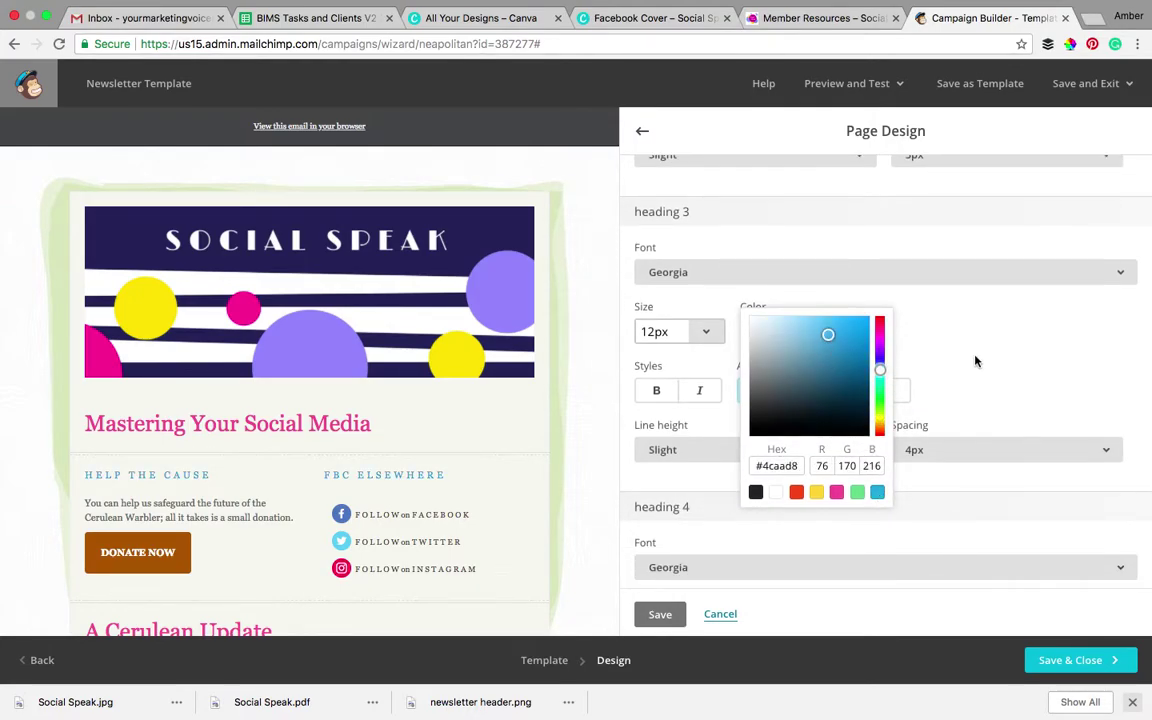
{"action": "left_click", "coordinate": [958, 372]}
{"action": "scroll", "coordinate": [848, 450], "scroll_direction": "down", "scroll_amount": 4}
{"action": "scroll", "coordinate": [848, 450], "scroll_direction": "up", "scroll_amount": 8}
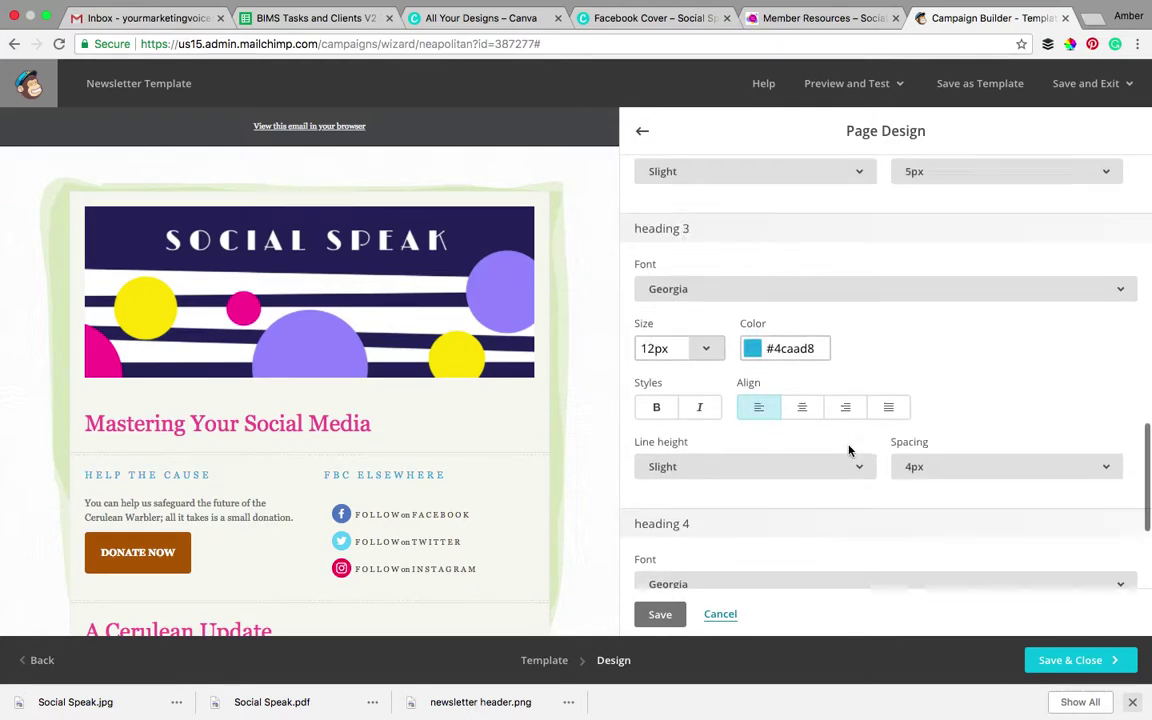
{"action": "left_click", "coordinate": [661, 615]}
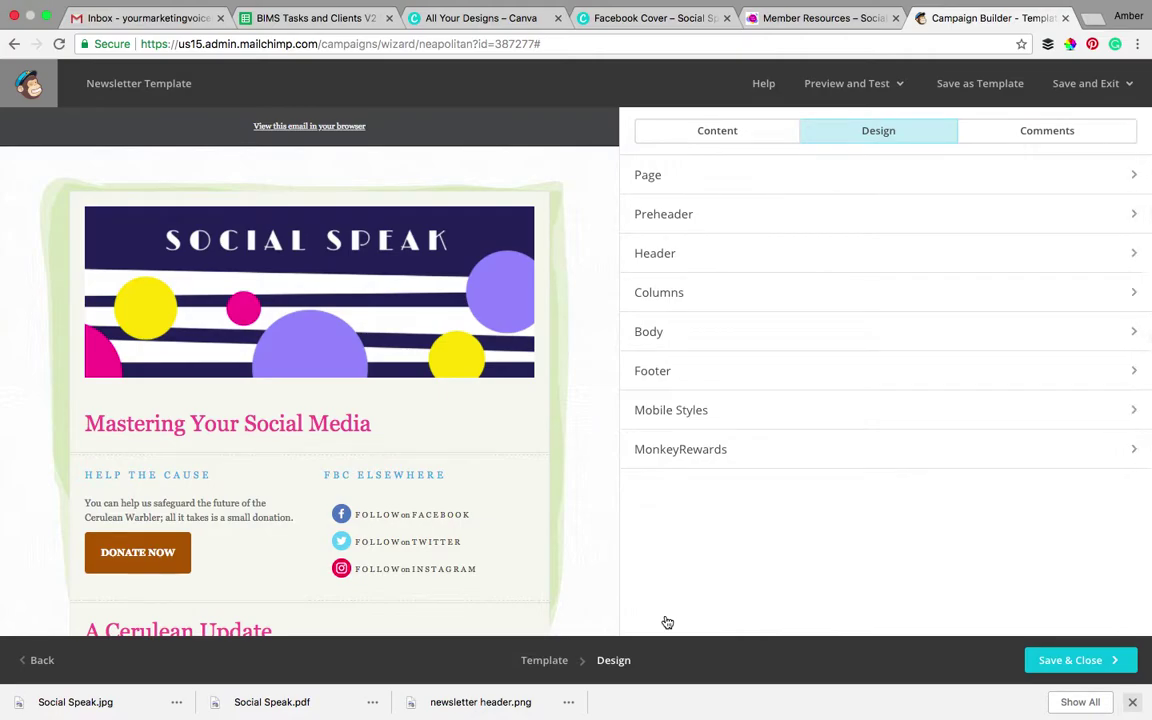
- Review the preheader's background, border, text and link styles, leaving the preheader design without edits
{"action": "left_click", "coordinate": [705, 222]}
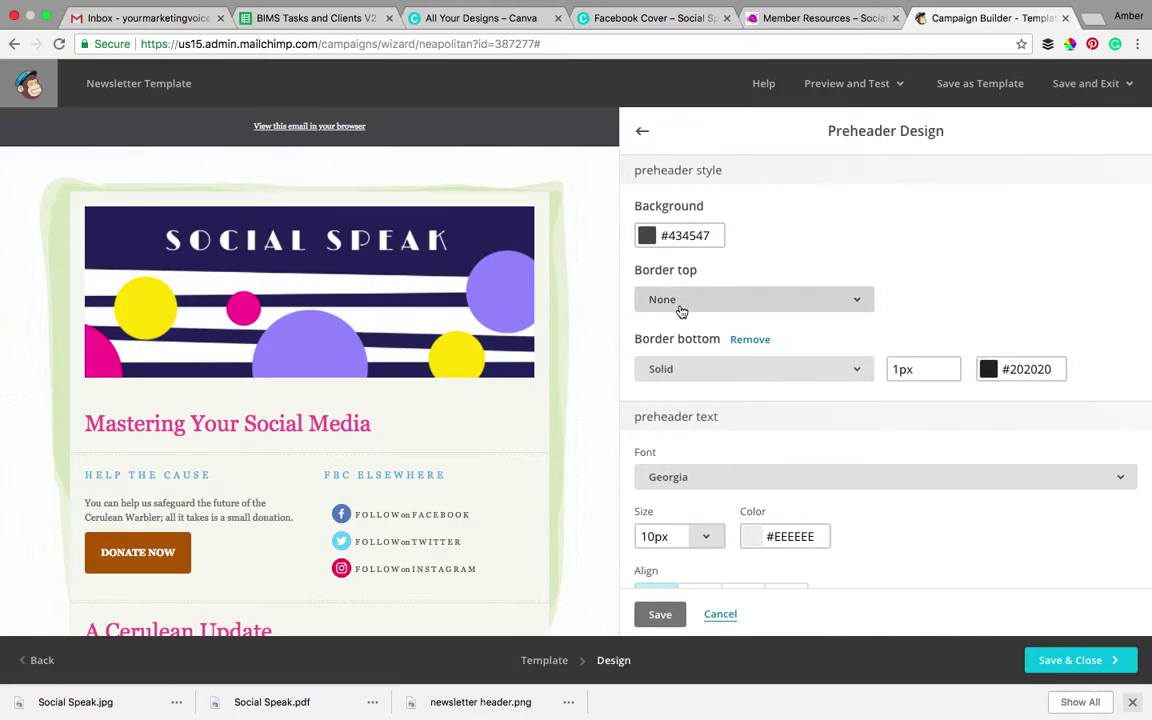
{"action": "scroll", "coordinate": [681, 311], "scroll_direction": "down", "scroll_amount": 2}
{"action": "scroll", "coordinate": [680, 310], "scroll_direction": "down", "scroll_amount": 2}
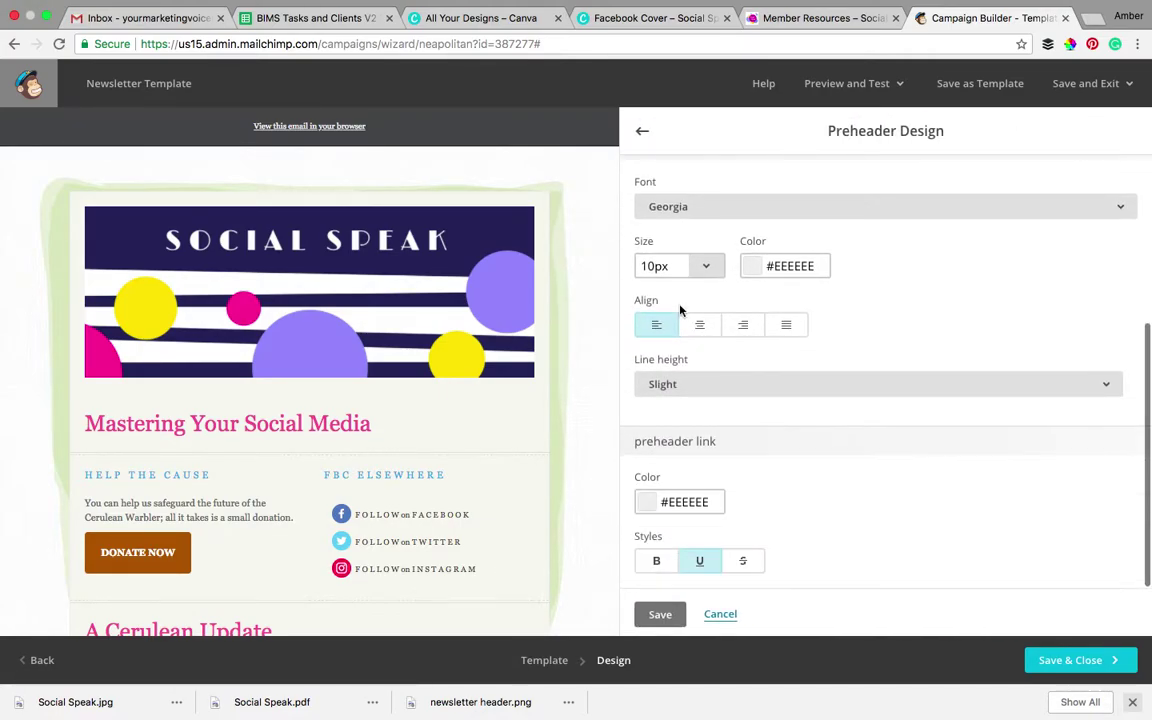
{"action": "scroll", "coordinate": [680, 310], "scroll_direction": "up", "scroll_amount": 4}
{"action": "left_click", "coordinate": [643, 131]}
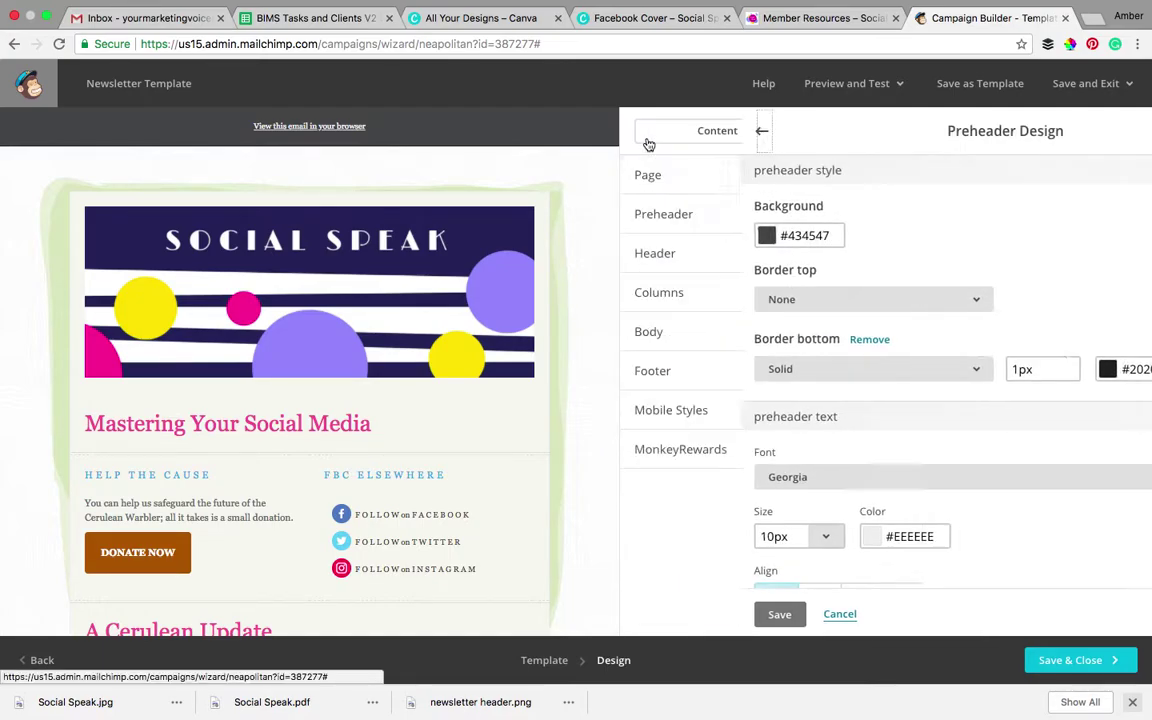
- Set the header's background color to the white preset #ffffff in the header design
{"action": "left_click", "coordinate": [675, 259]}
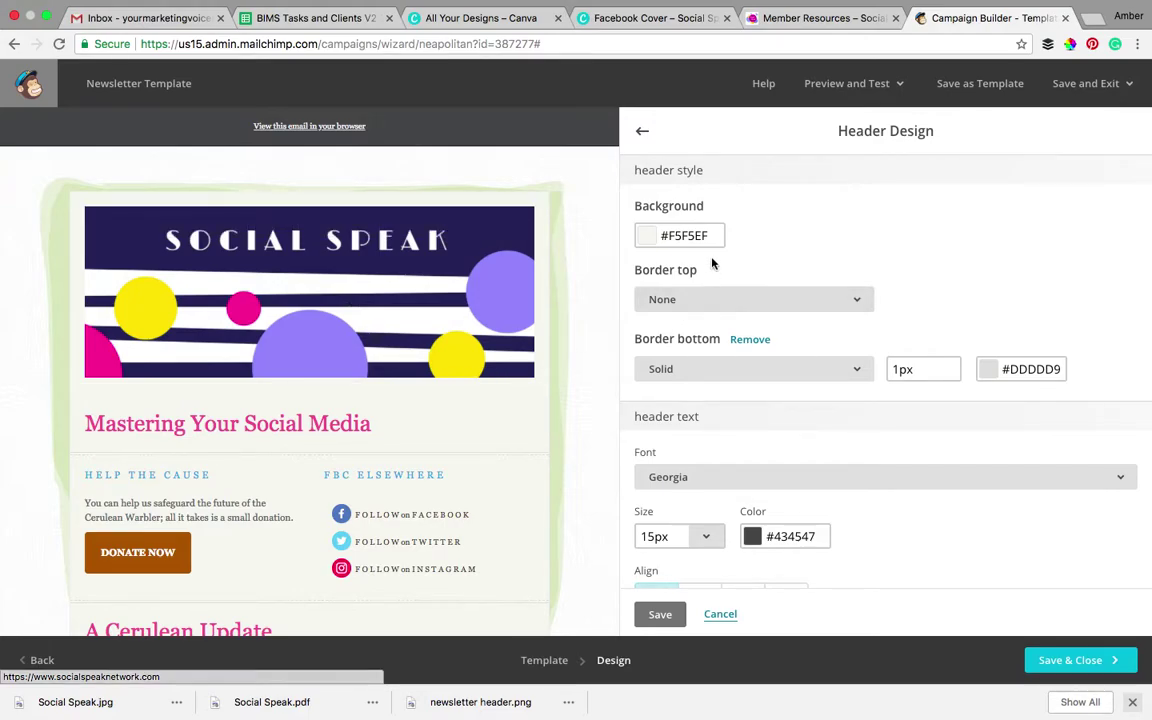
{"action": "left_click", "coordinate": [650, 236]}
{"action": "left_click", "coordinate": [731, 392]}
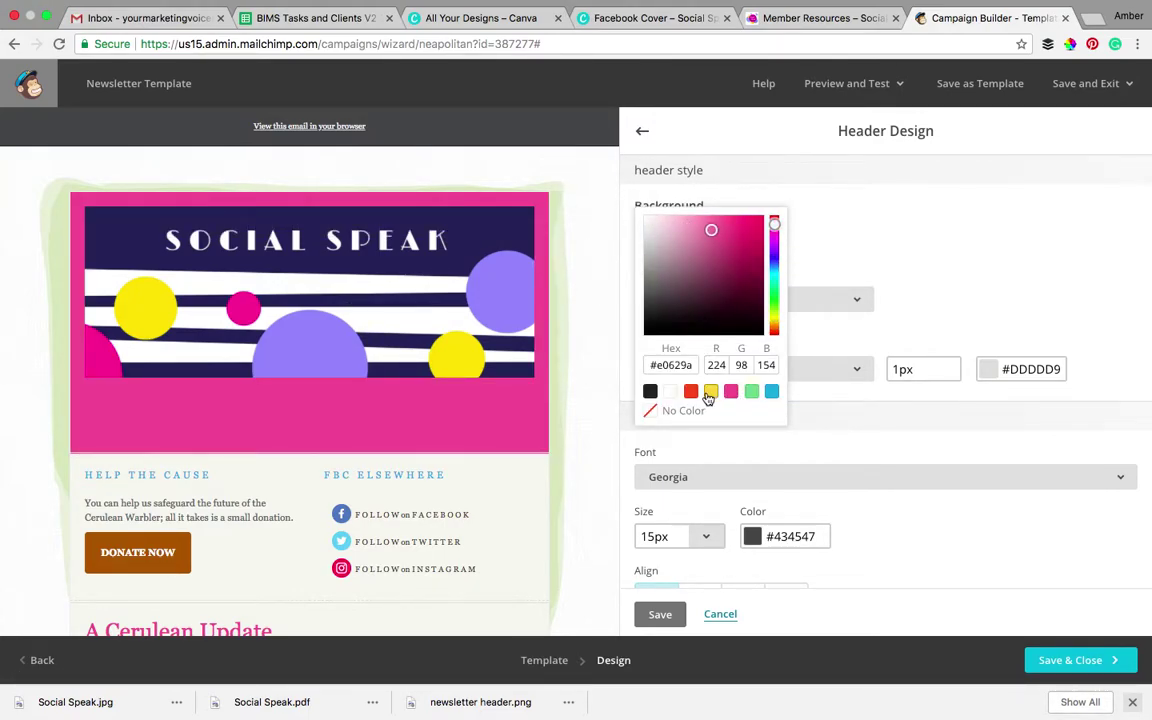
{"action": "left_click", "coordinate": [674, 393]}
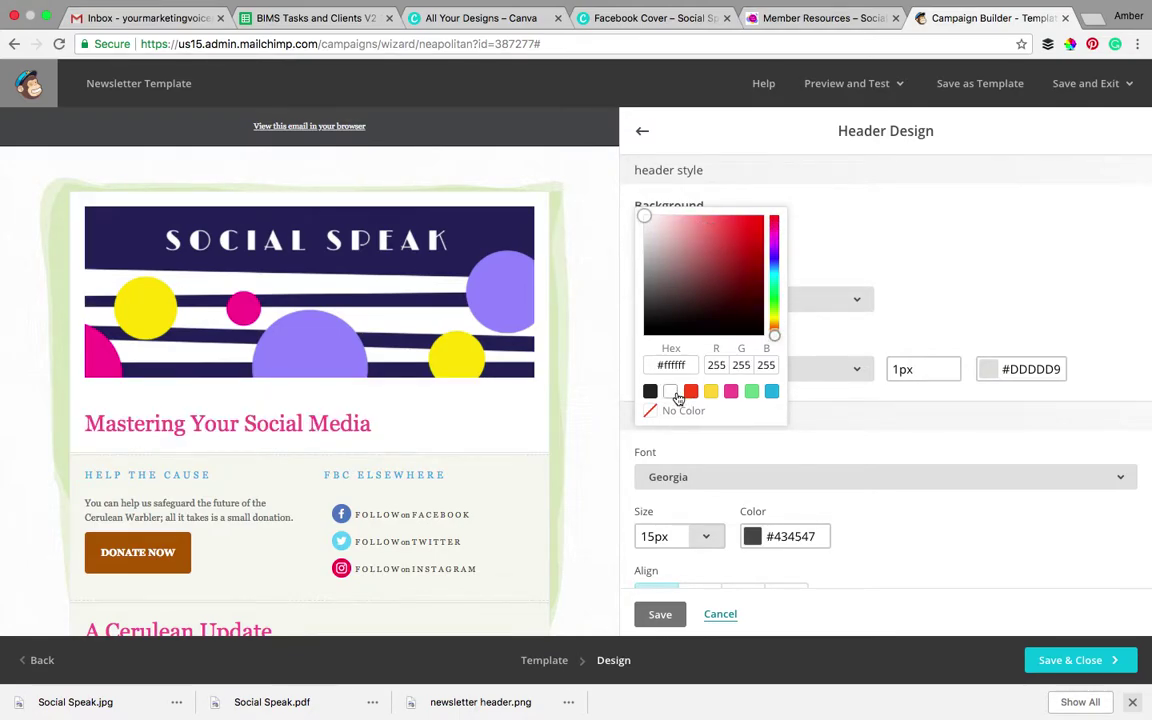
{"action": "left_click", "coordinate": [899, 258]}
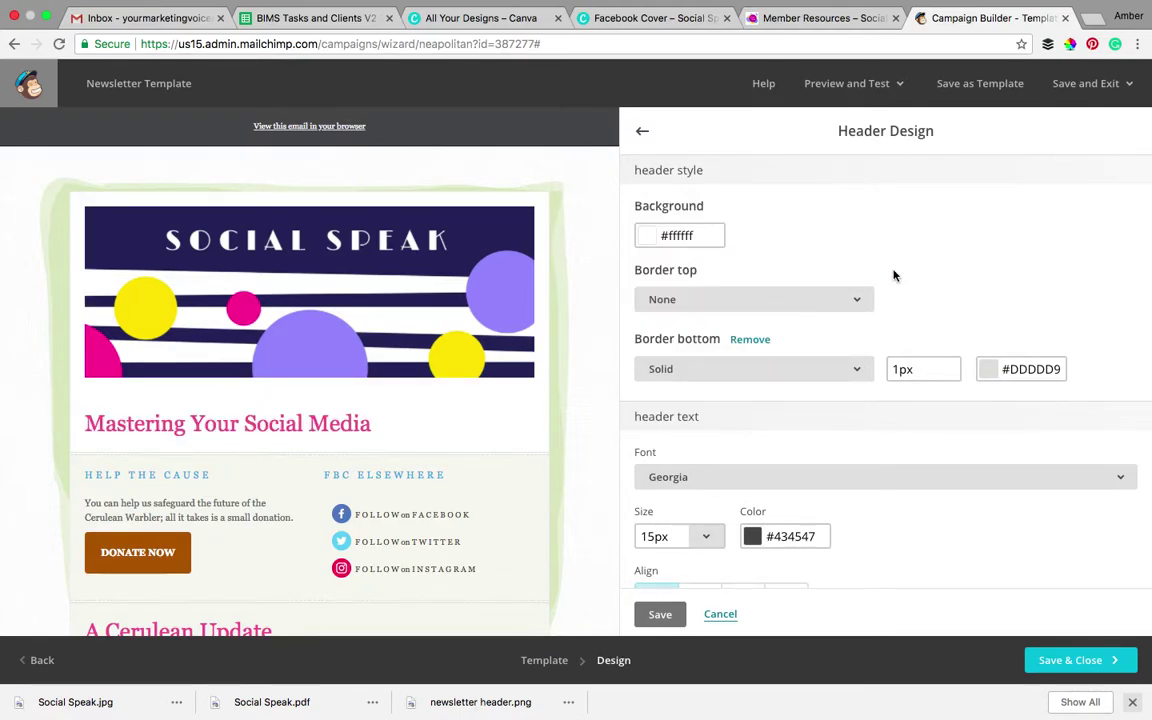
- Set the header link color to the pink preset #e0629a and return to the list of design sections
{"action": "scroll", "coordinate": [856, 341], "scroll_direction": "down", "scroll_amount": 1}
{"action": "scroll", "coordinate": [856, 340], "scroll_direction": "down", "scroll_amount": 5}
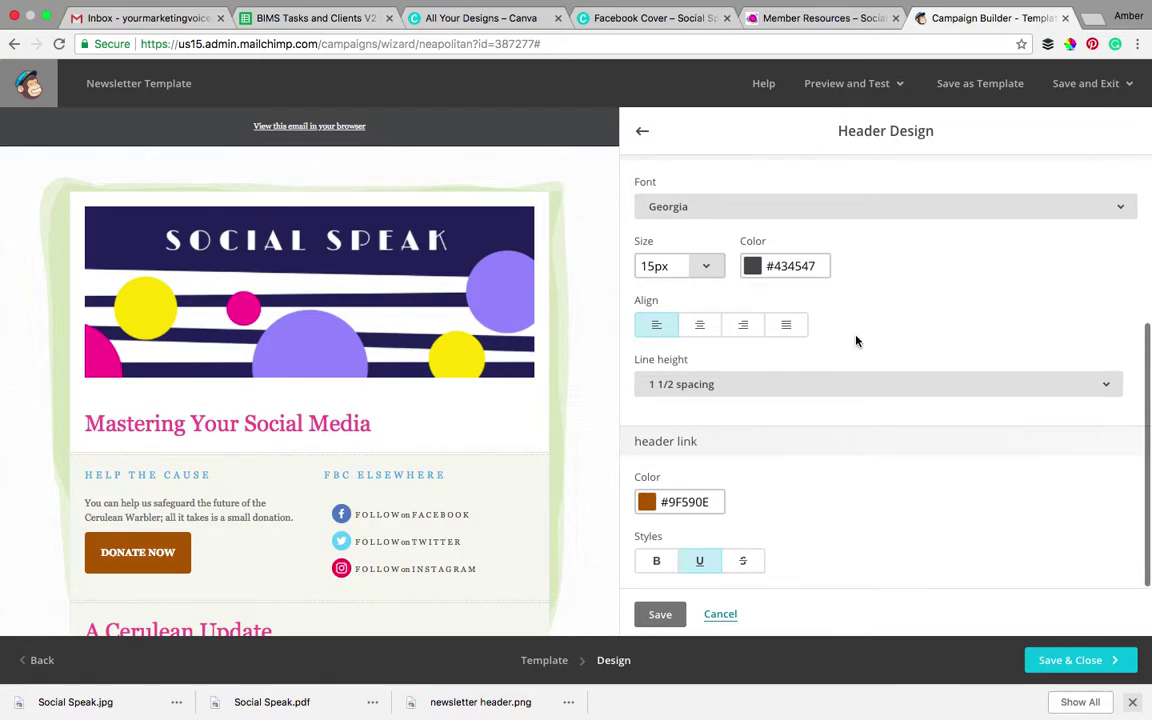
{"action": "left_click", "coordinate": [670, 500]}
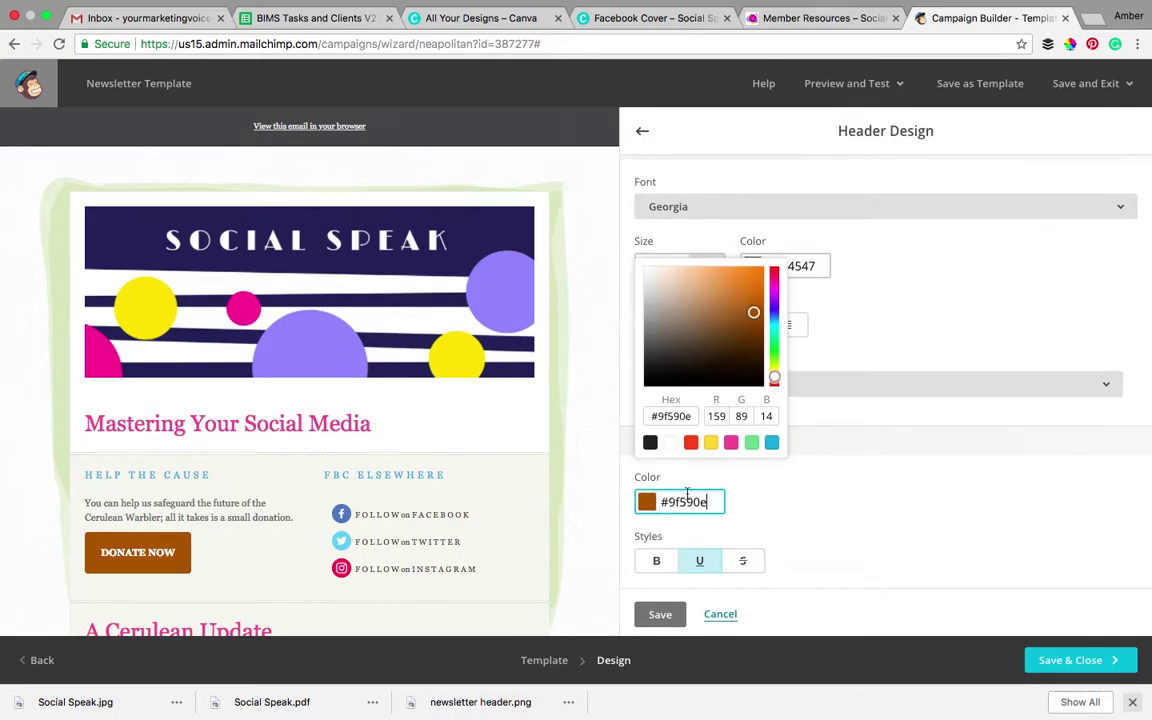
{"action": "left_click", "coordinate": [732, 446]}
{"action": "left_click", "coordinate": [810, 510]}
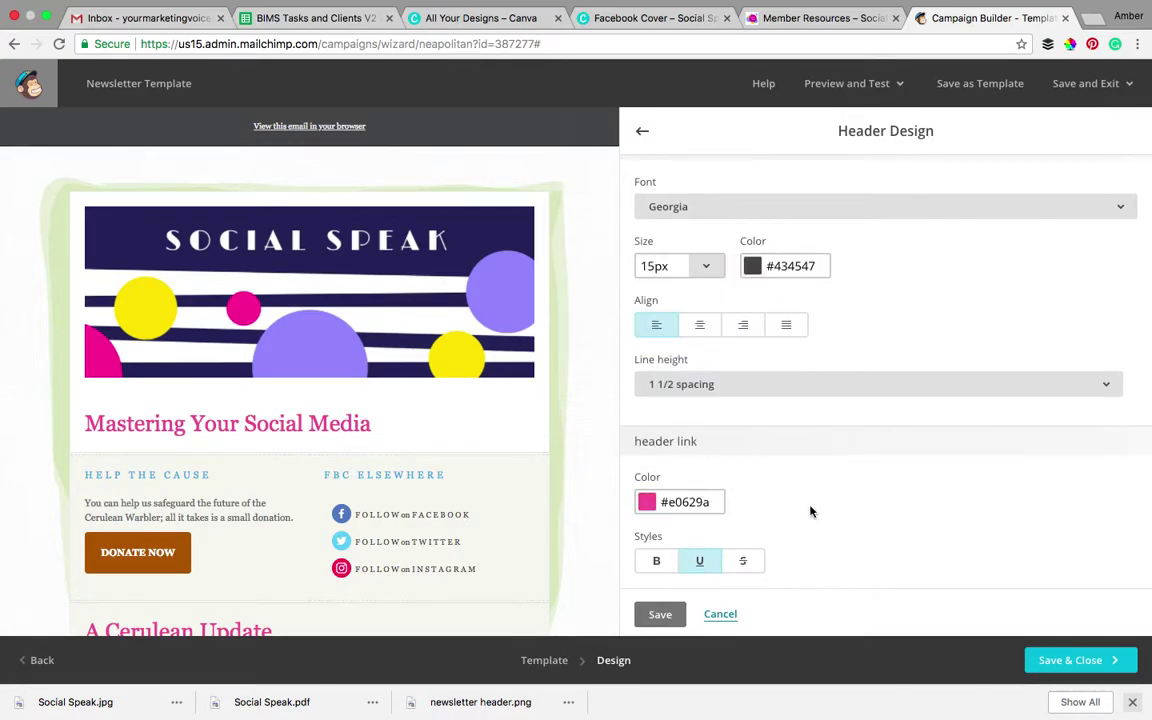
{"action": "left_click", "coordinate": [643, 132]}
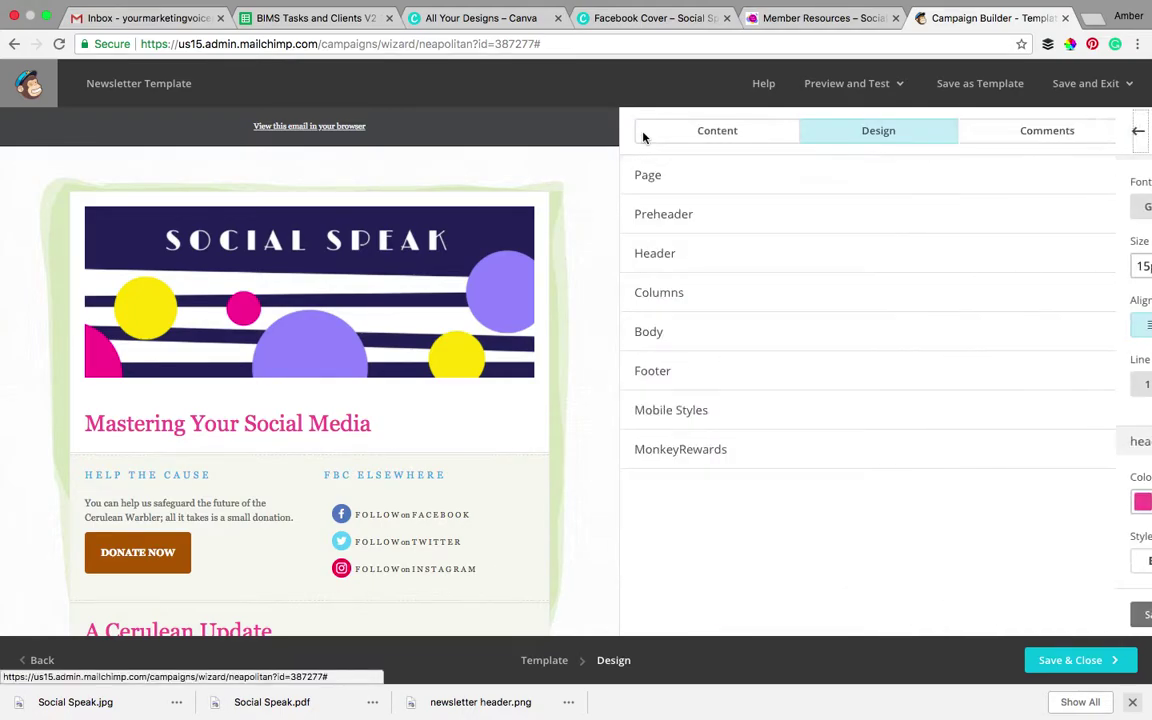
- Set the left column's link color to the same pink preset in the columns design
{"action": "left_click", "coordinate": [660, 291]}
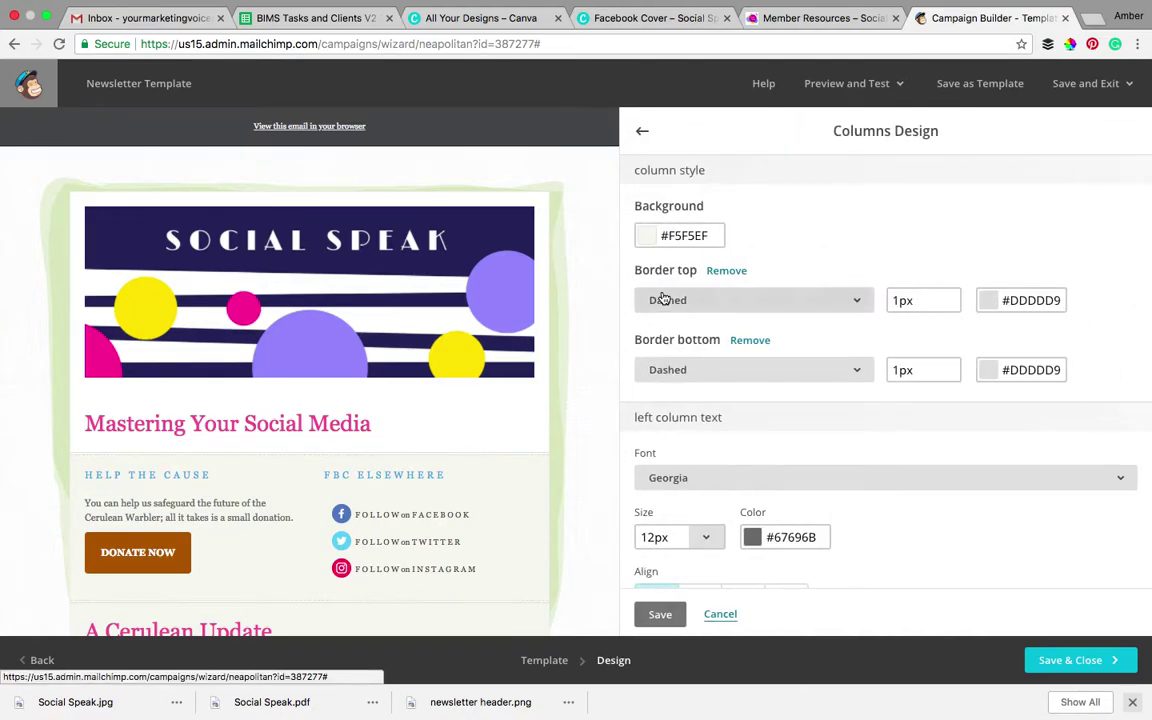
{"action": "scroll", "coordinate": [663, 297], "scroll_direction": "down", "scroll_amount": 2}
{"action": "scroll", "coordinate": [663, 297], "scroll_direction": "down", "scroll_amount": 3}
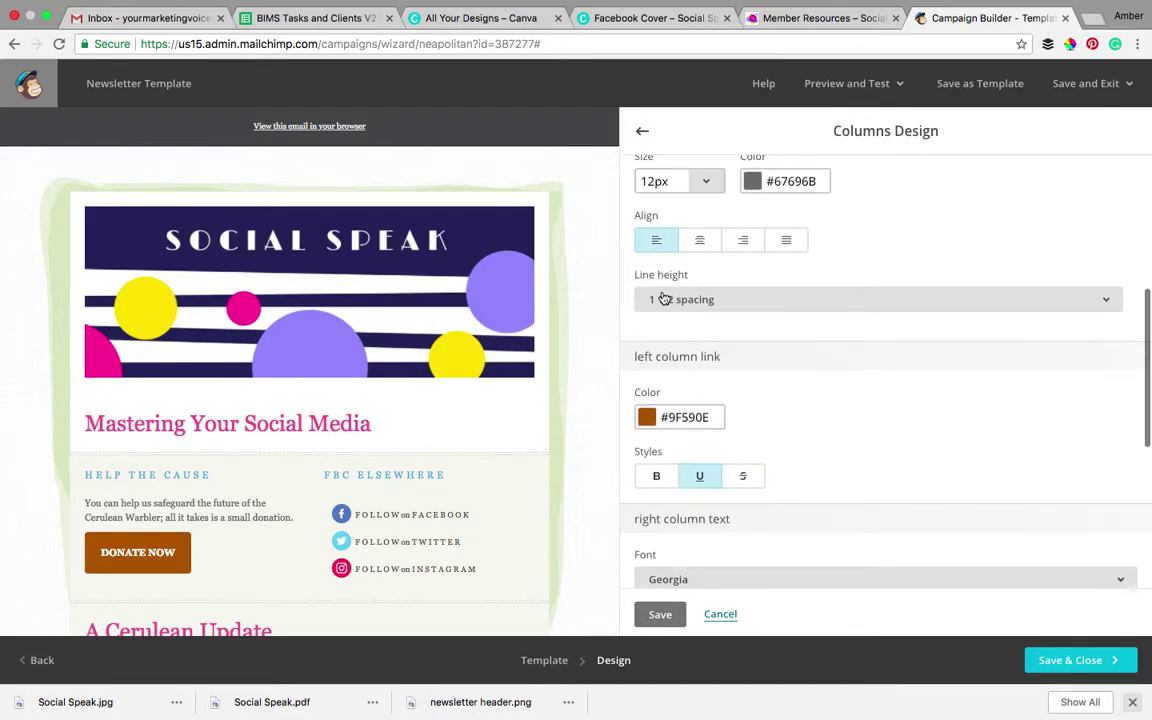
{"action": "left_click", "coordinate": [646, 420]}
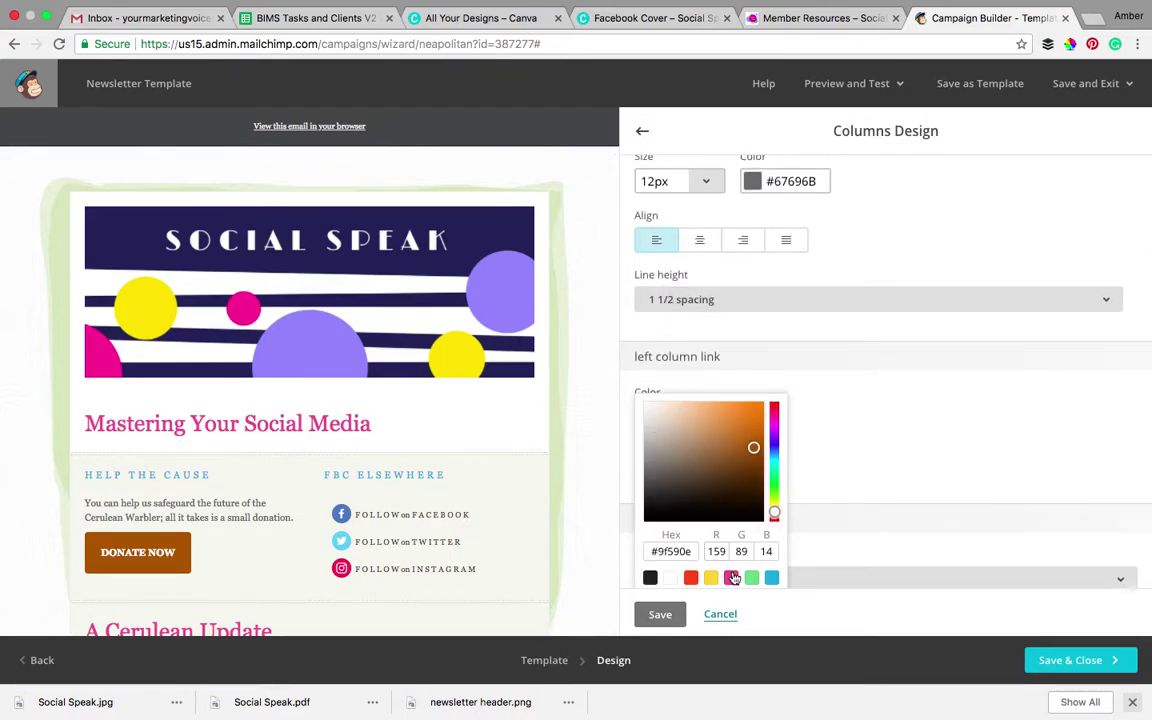
{"action": "left_click", "coordinate": [733, 577]}
{"action": "left_click", "coordinate": [848, 456]}
- Set the right column's link color to the pink preset #e0629a and leave the columns design
{"action": "scroll", "coordinate": [849, 457], "scroll_direction": "down", "scroll_amount": 1}
{"action": "scroll", "coordinate": [848, 457], "scroll_direction": "down", "scroll_amount": 3}
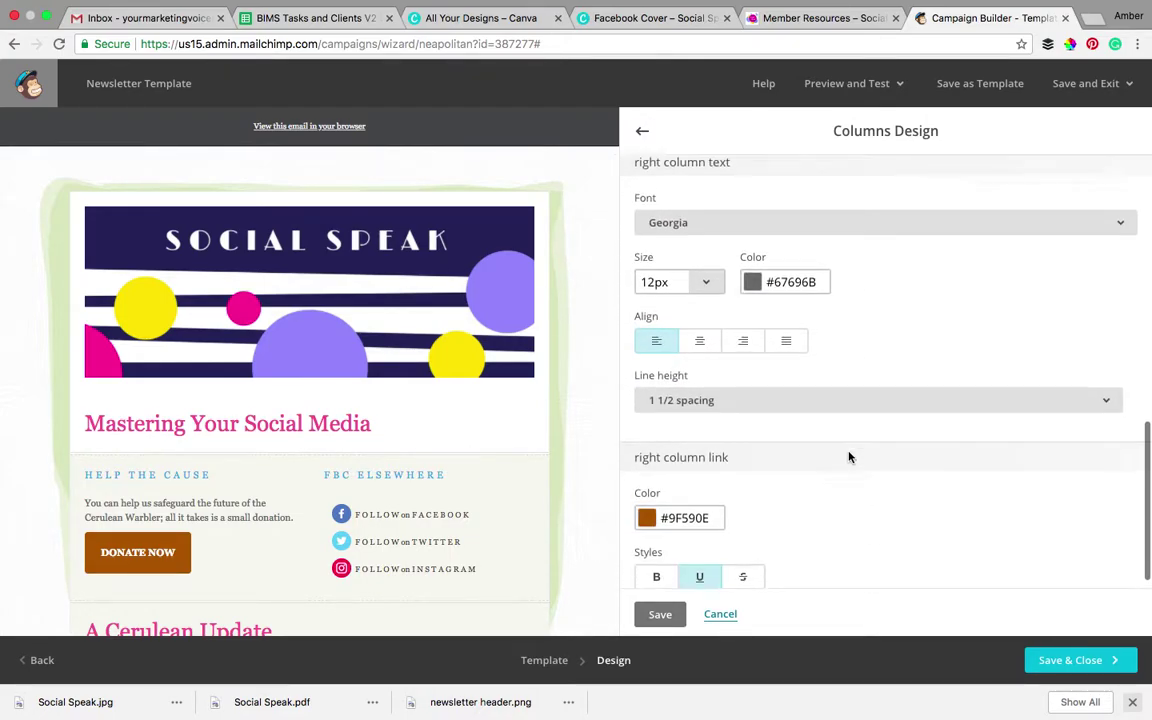
{"action": "left_click", "coordinate": [653, 504]}
{"action": "left_click", "coordinate": [731, 442]}
{"action": "left_click", "coordinate": [822, 533]}
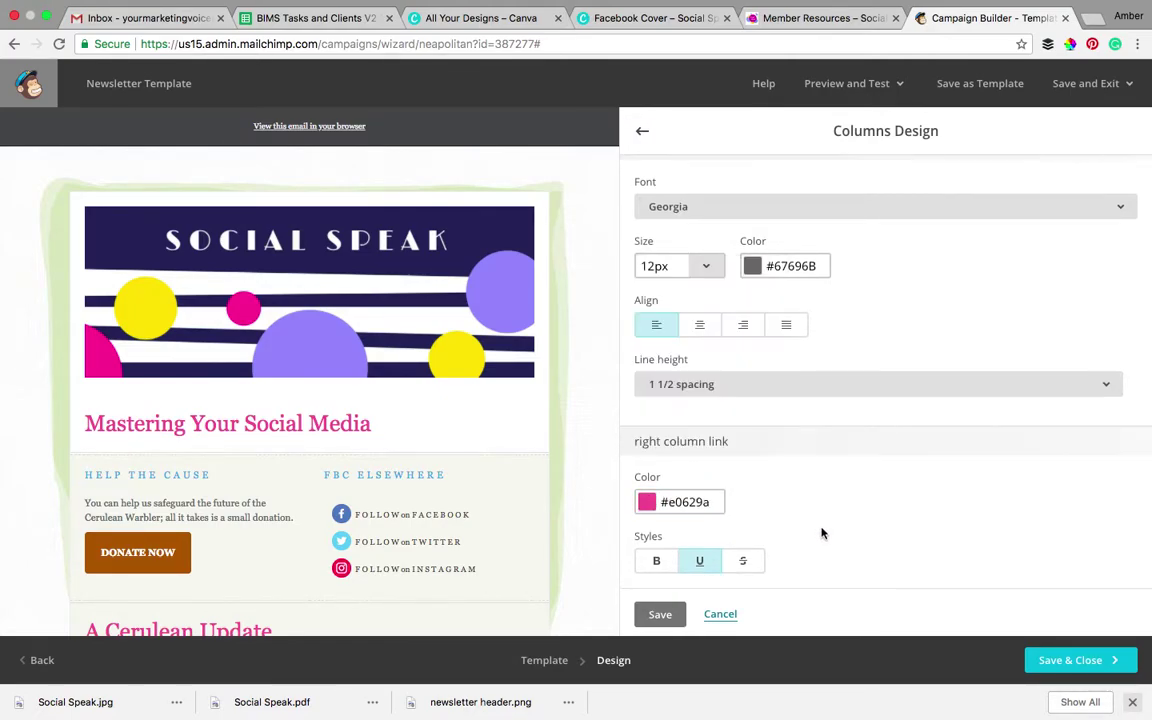
{"action": "scroll", "coordinate": [822, 533], "scroll_direction": "up", "scroll_amount": 10}
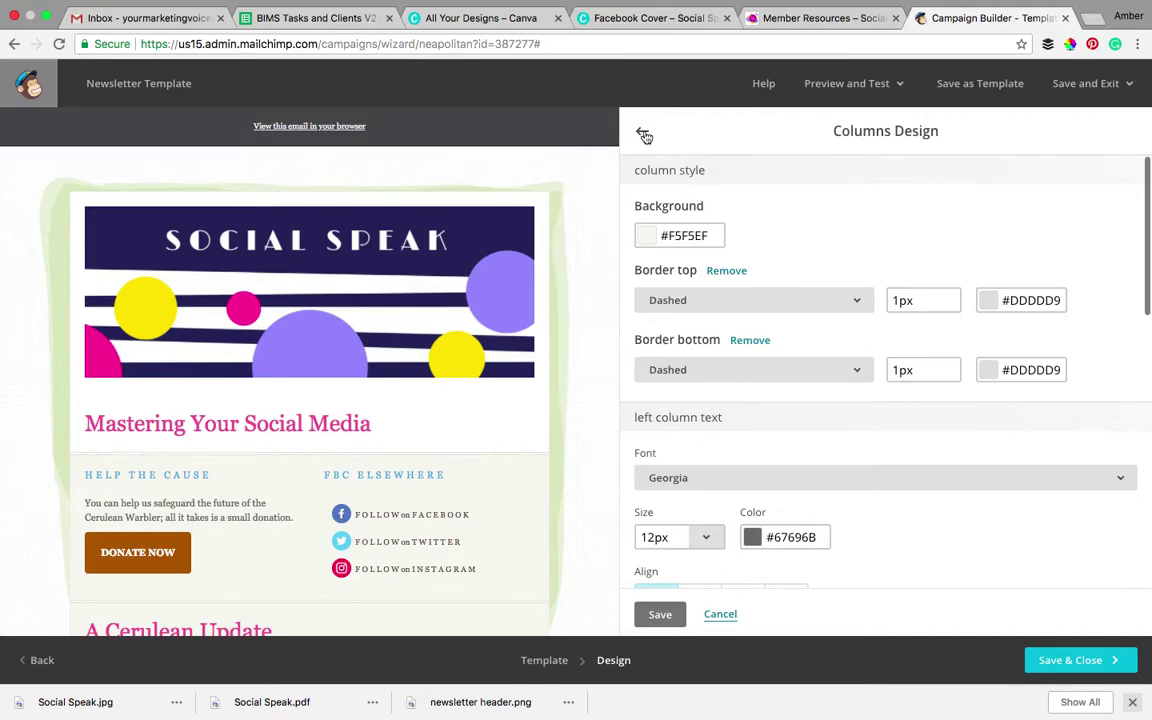
{"action": "left_click", "coordinate": [643, 133]}
- Set the body link color to the pink preset and leave the body design
{"action": "left_click", "coordinate": [681, 336]}
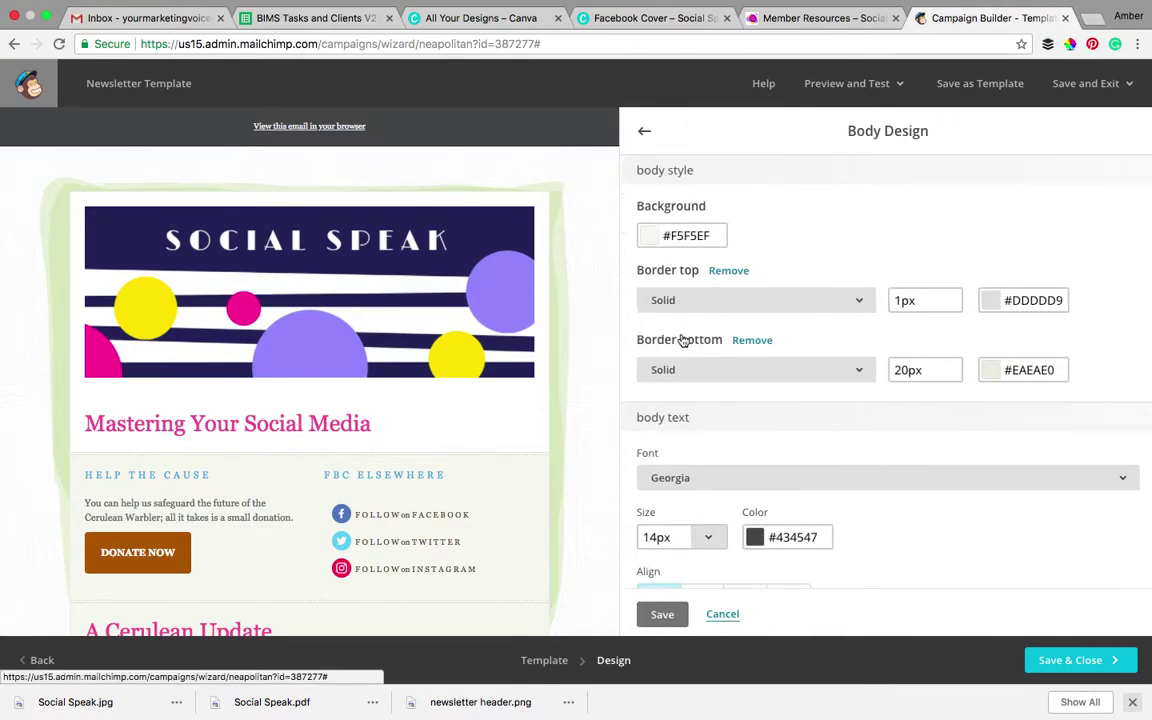
{"action": "scroll", "coordinate": [723, 413], "scroll_direction": "down", "scroll_amount": 5}
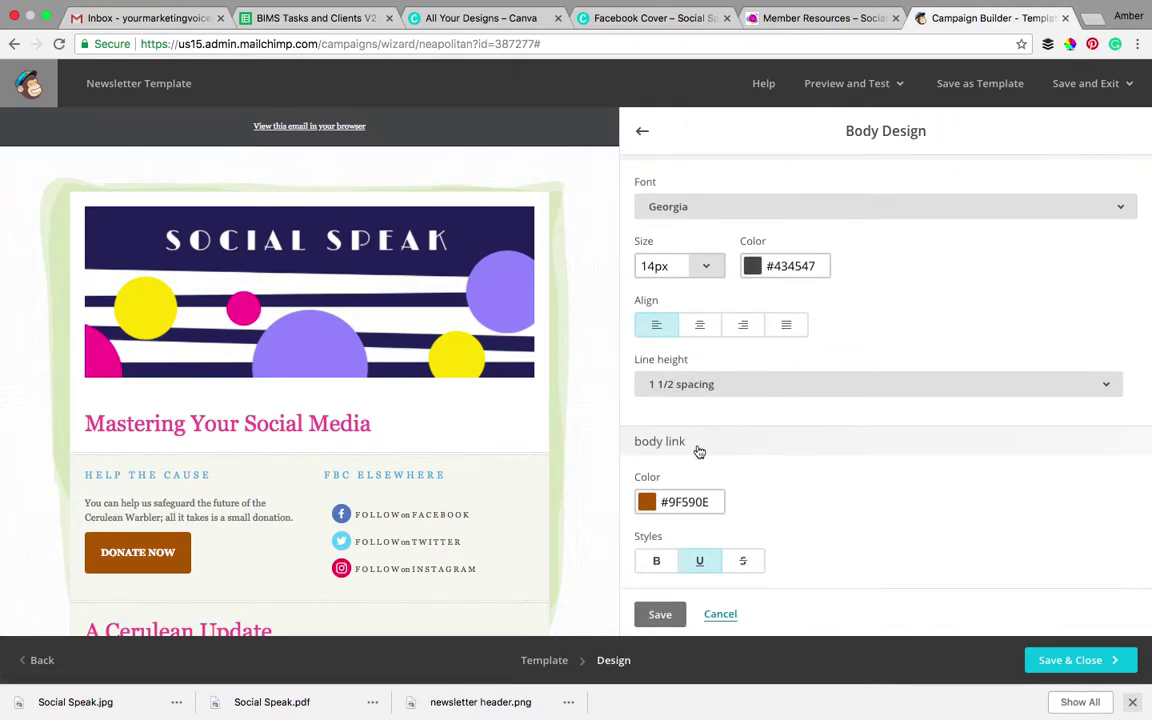
{"action": "left_click", "coordinate": [648, 503]}
{"action": "left_click", "coordinate": [731, 442]}
{"action": "left_click", "coordinate": [788, 516]}
{"action": "scroll", "coordinate": [686, 285], "scroll_direction": "up", "scroll_amount": 5}
{"action": "left_click", "coordinate": [641, 130]}
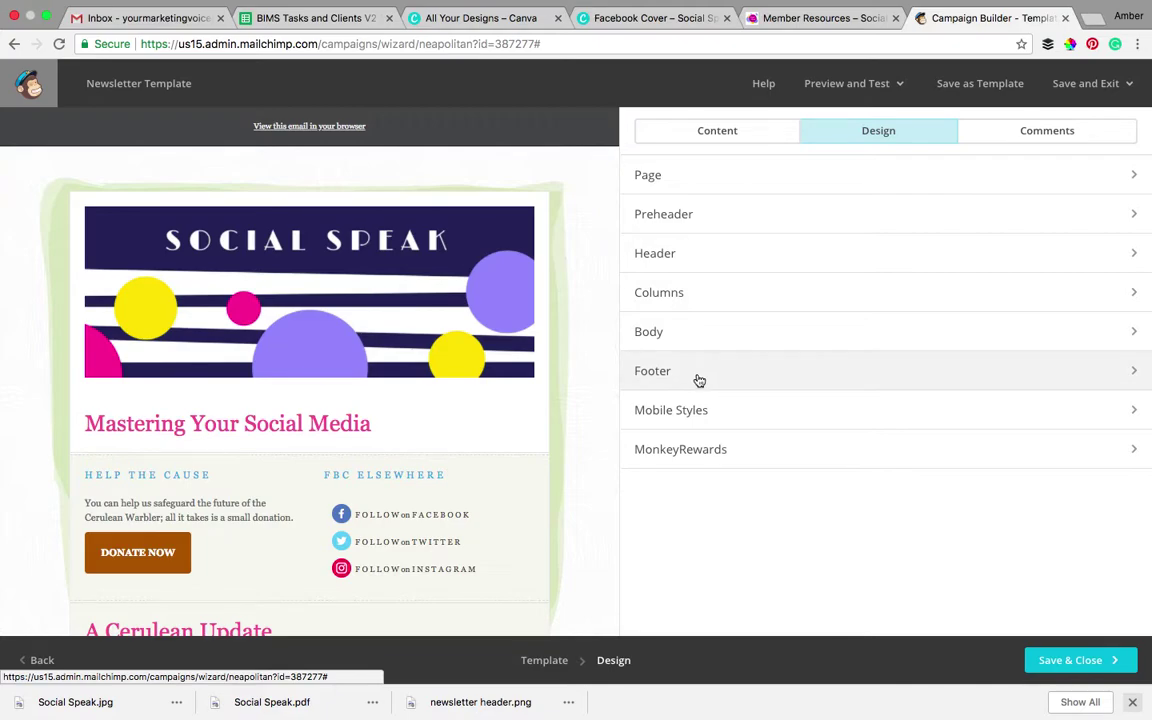
- Review the footer's text and link styles without editing them
{"action": "left_click", "coordinate": [698, 378]}
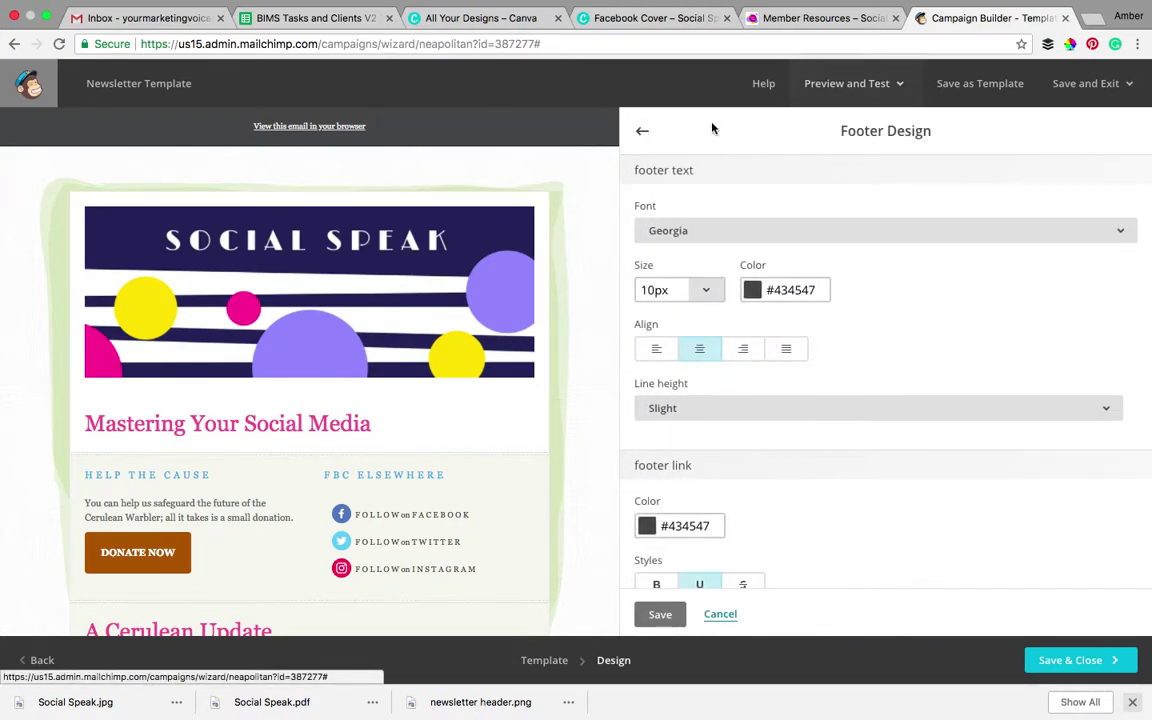
{"action": "left_click", "coordinate": [644, 134]}
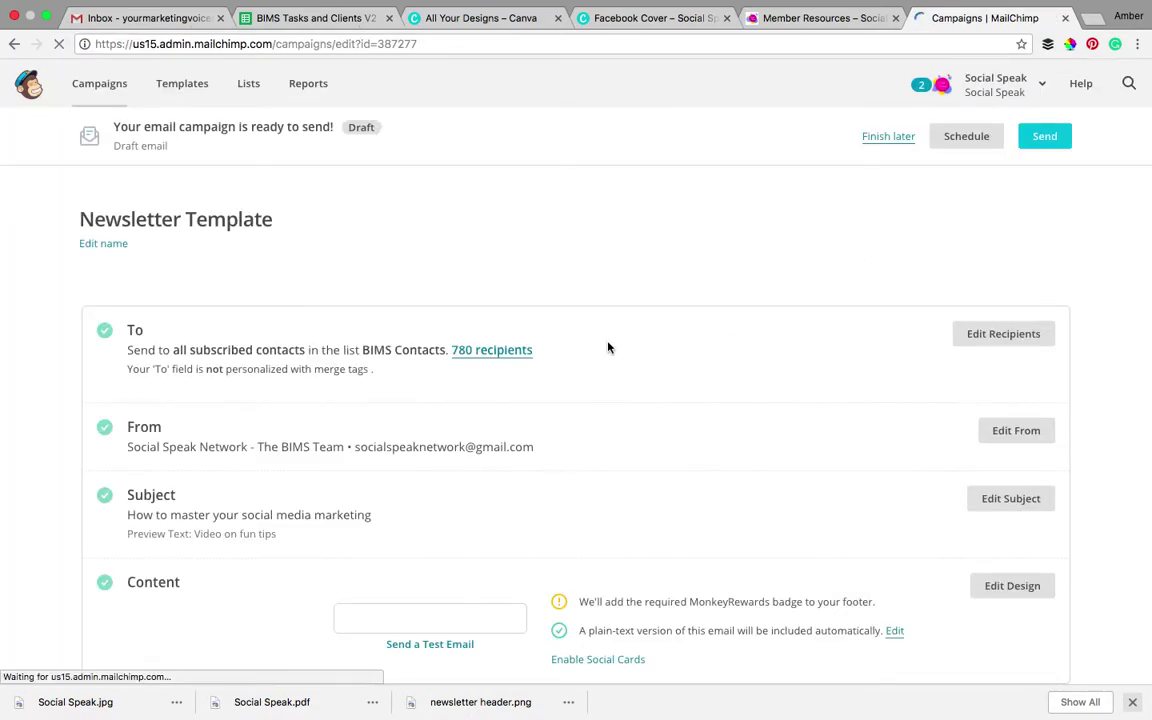
- Reopen the email design from the campaign overview and insert an Image + Caption block below the "Mastering Your Social Media" heading
{"action": "left_click", "coordinate": [998, 589]}
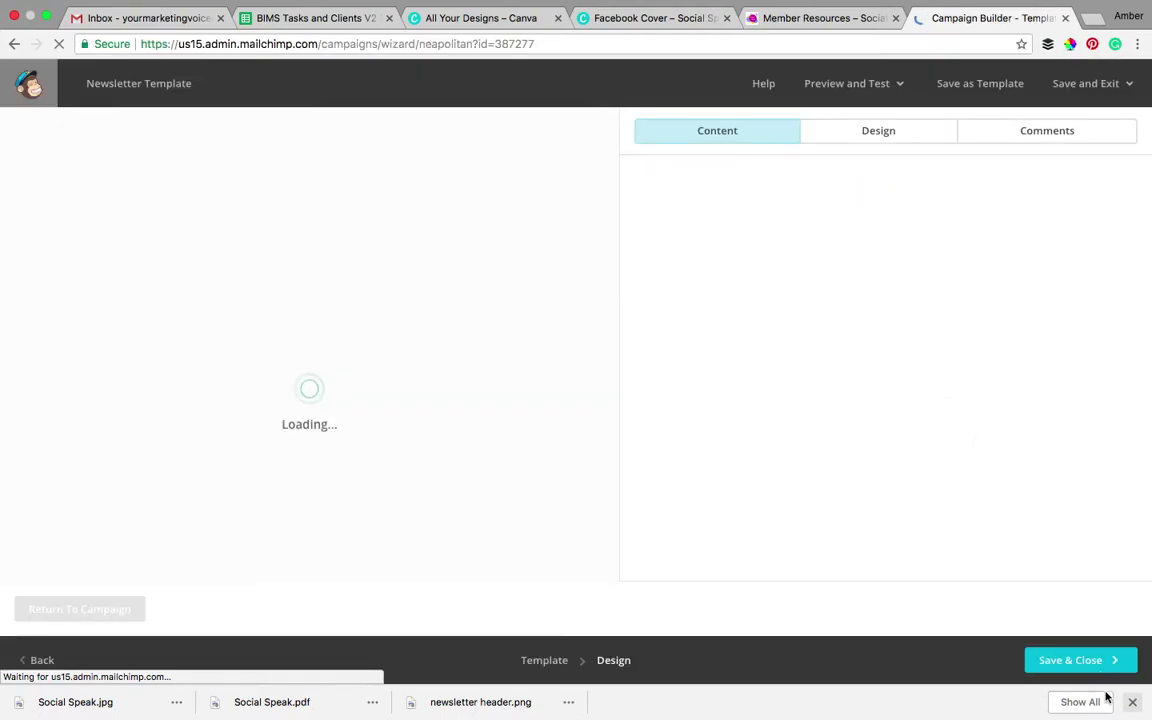
{"action": "left_click", "coordinate": [1133, 704]}
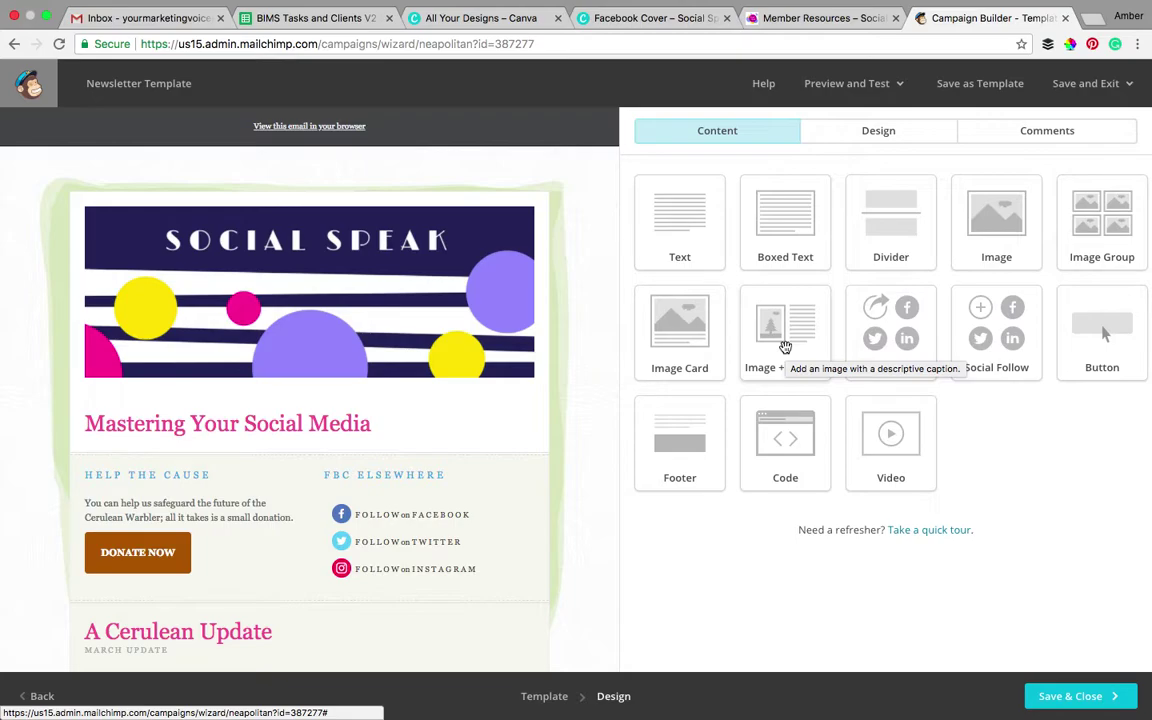
{"action": "left_click_drag", "start_coordinate": [785, 347], "coordinate": [336, 456]}
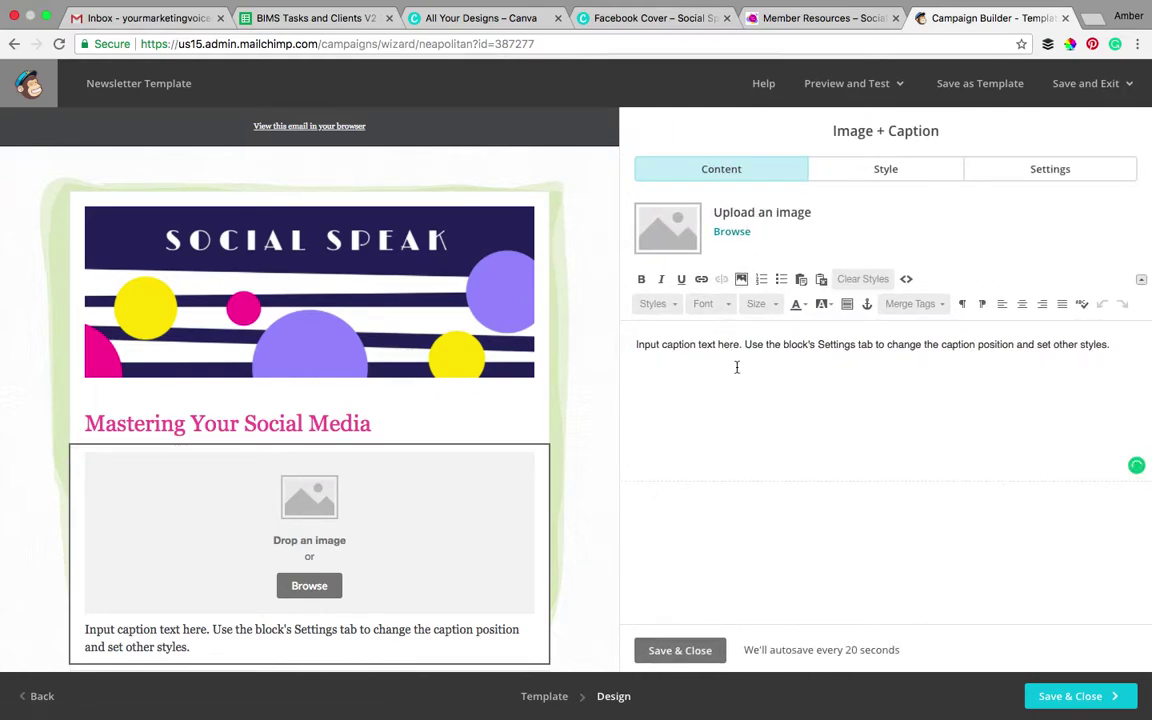
{"action": "left_click", "coordinate": [680, 650]}
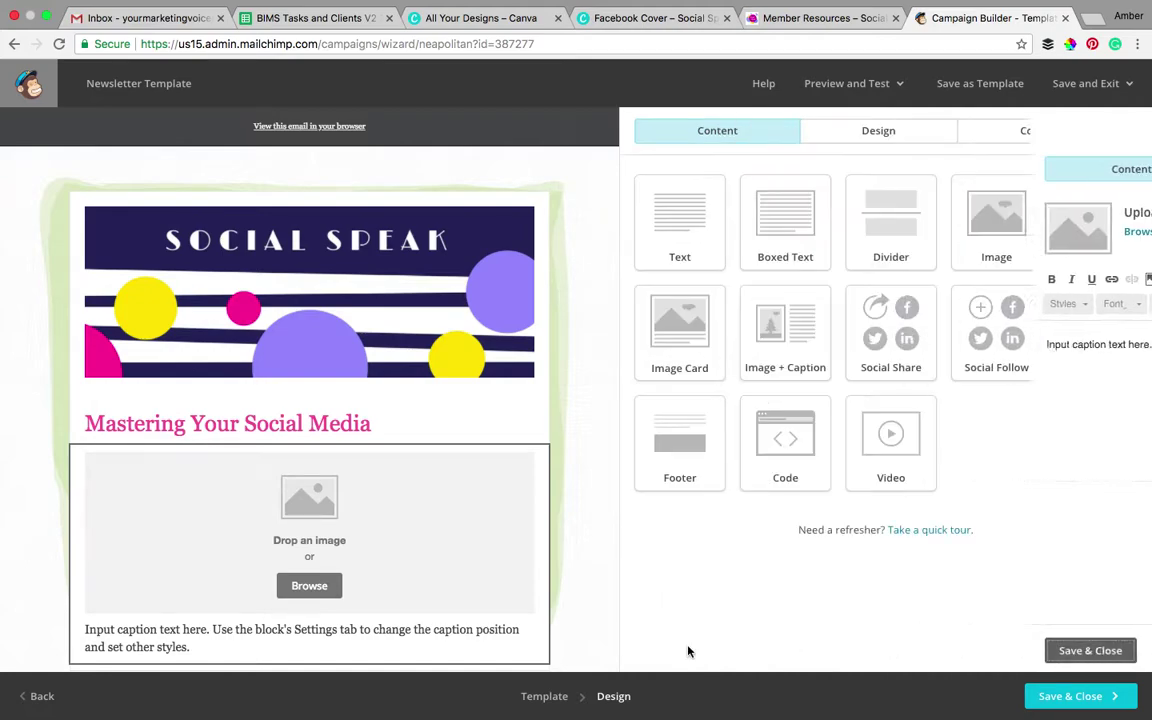
- Add YouTube as another service to the social follow block under "FBC Elsewhere" and save the block
{"action": "scroll", "coordinate": [495, 597], "scroll_direction": "down", "scroll_amount": 3}
{"action": "scroll", "coordinate": [495, 597], "scroll_direction": "down", "scroll_amount": 3}
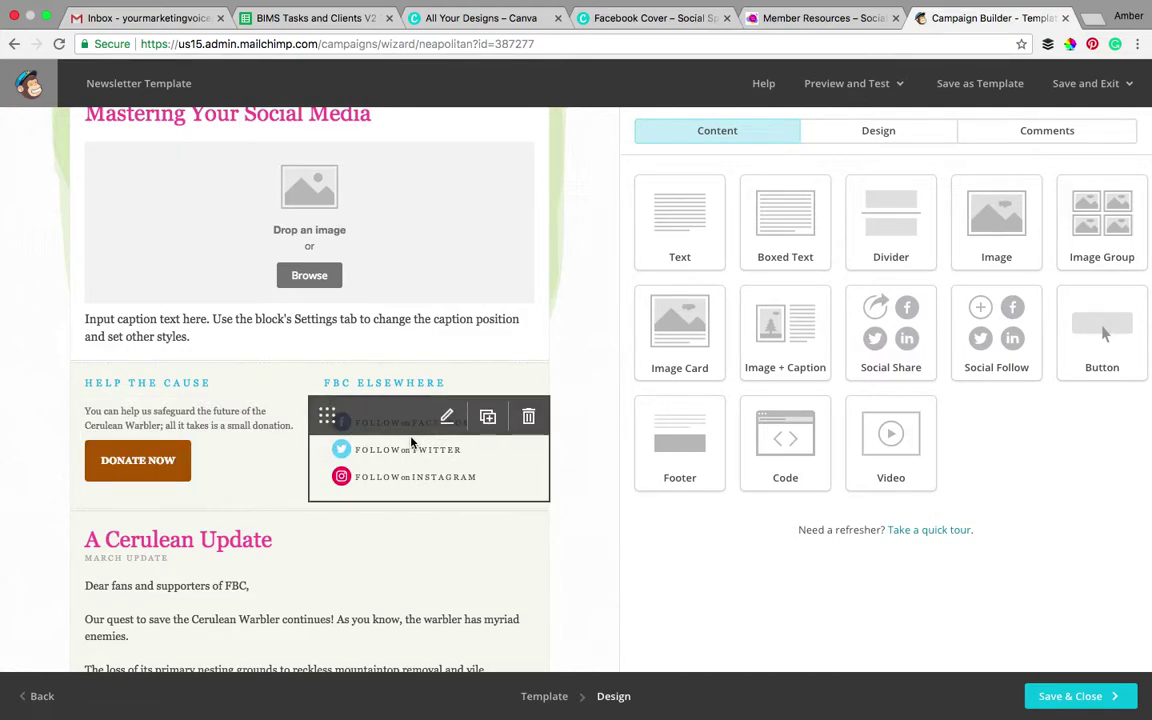
{"action": "left_click", "coordinate": [447, 415]}
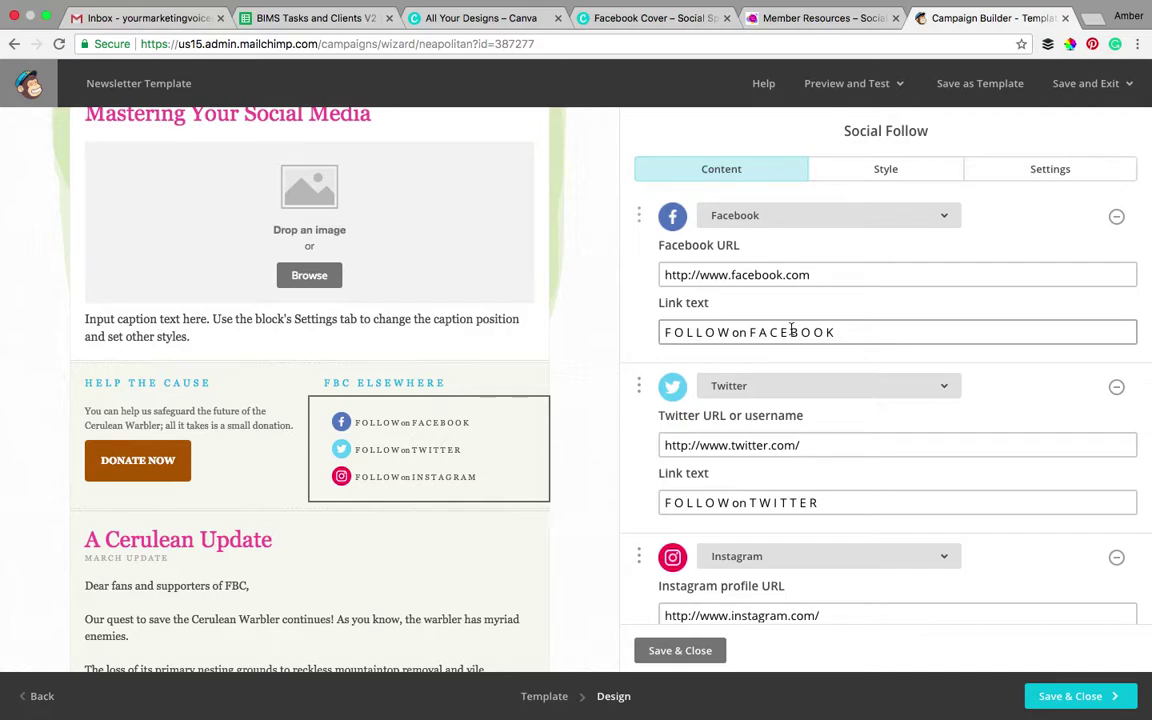
{"action": "scroll", "coordinate": [805, 494], "scroll_direction": "down", "scroll_amount": 3}
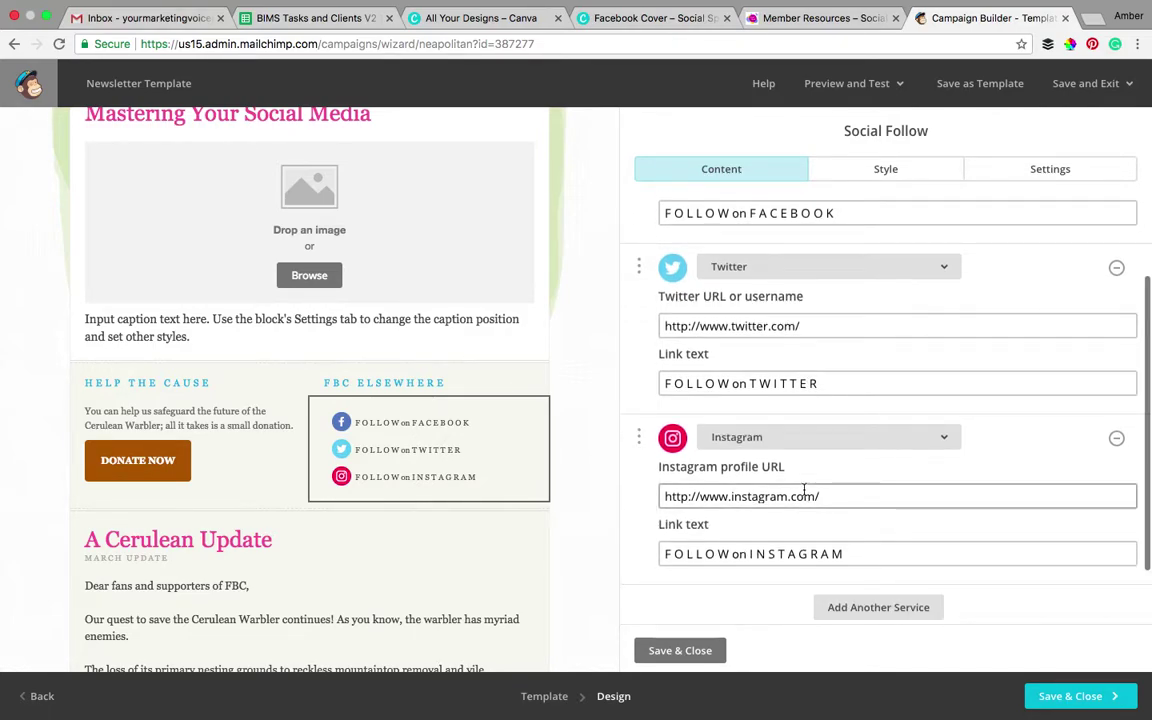
{"action": "left_click", "coordinate": [864, 607]}
{"action": "left_click", "coordinate": [871, 610]}
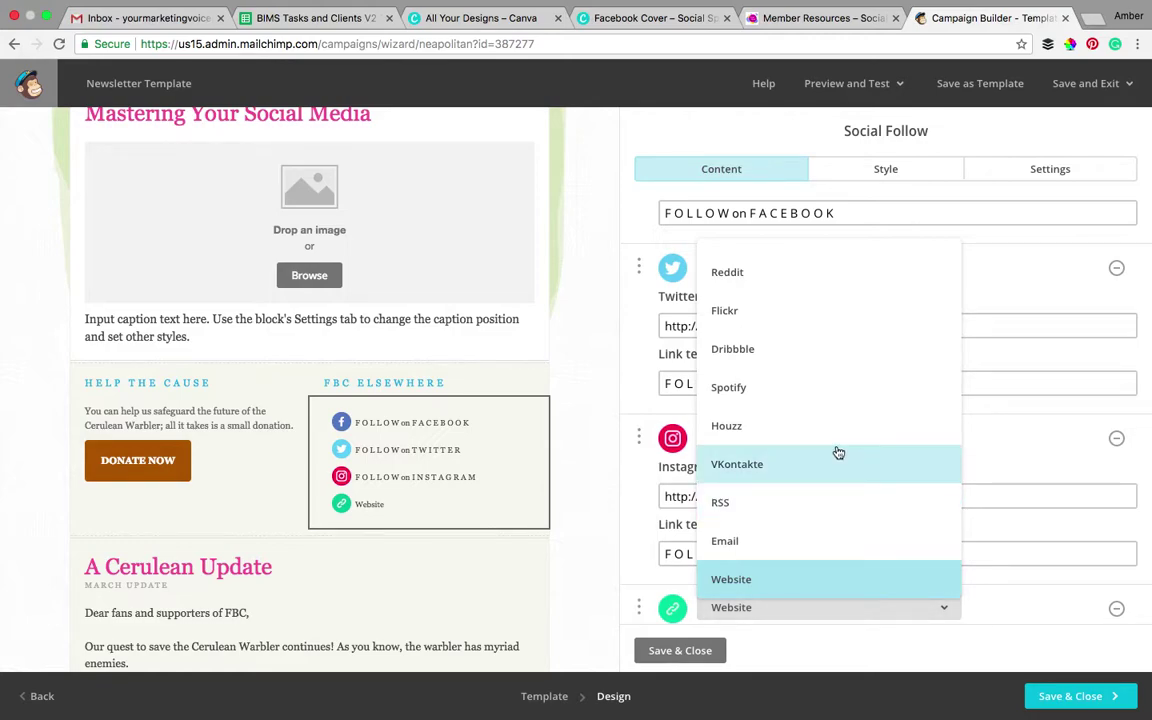
{"action": "scroll", "coordinate": [838, 453], "scroll_direction": "up", "scroll_amount": 5}
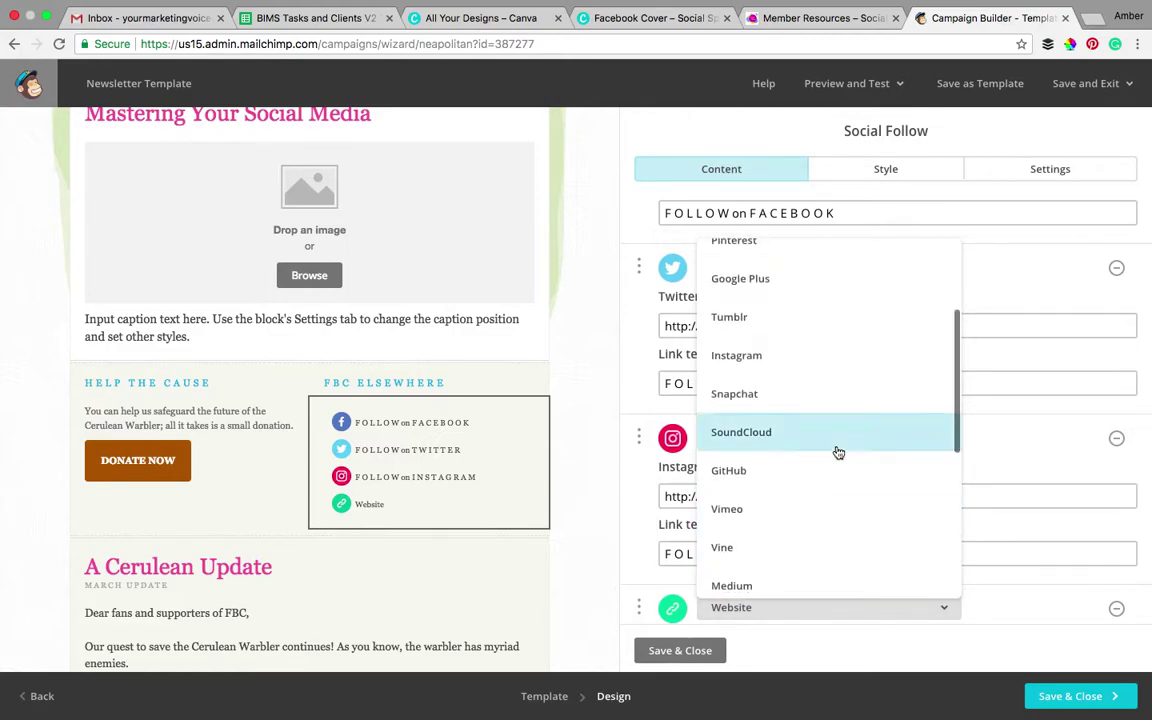
{"action": "scroll", "coordinate": [838, 453], "scroll_direction": "up", "scroll_amount": 1}
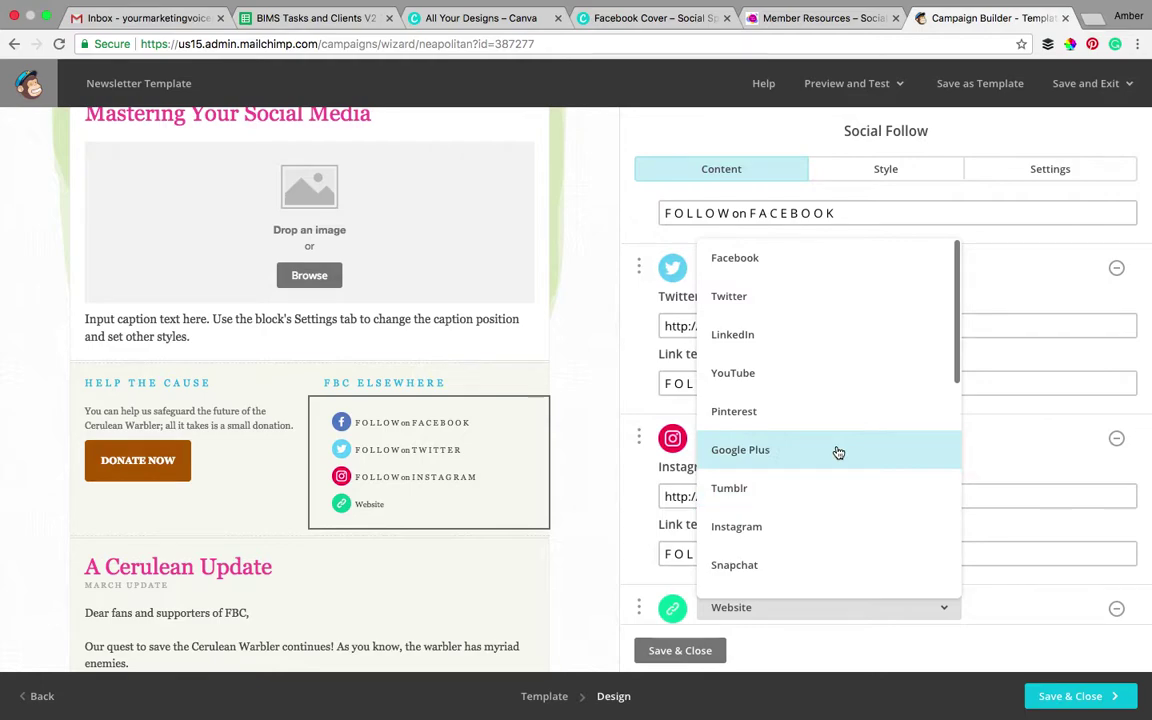
{"action": "left_click", "coordinate": [774, 374]}
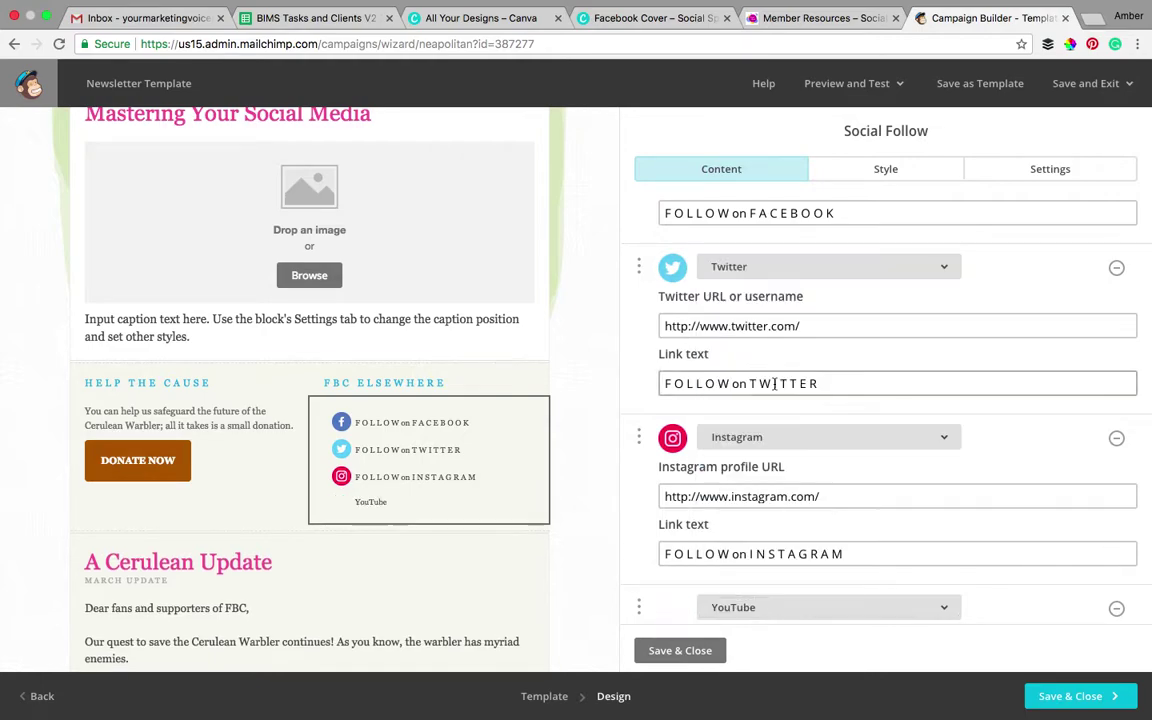
{"action": "left_click", "coordinate": [662, 650]}
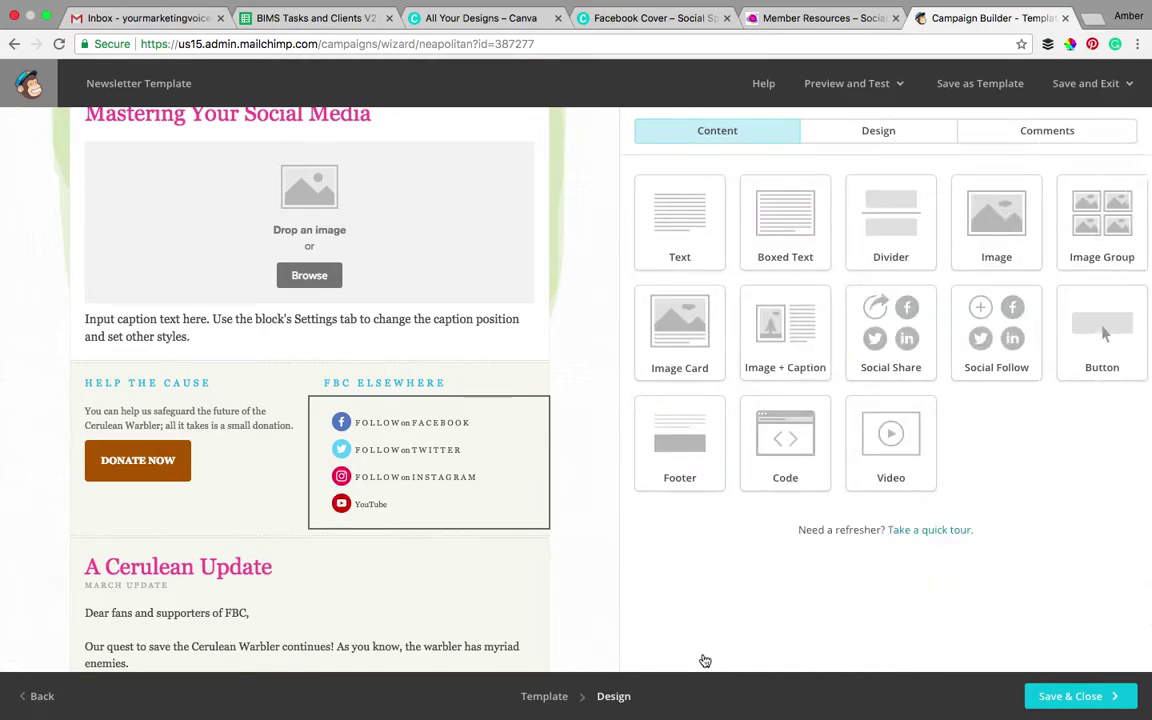
- Try to place an Image block within the "A Cerulean Update" article
{"action": "scroll", "coordinate": [451, 567], "scroll_direction": "down", "scroll_amount": 8}
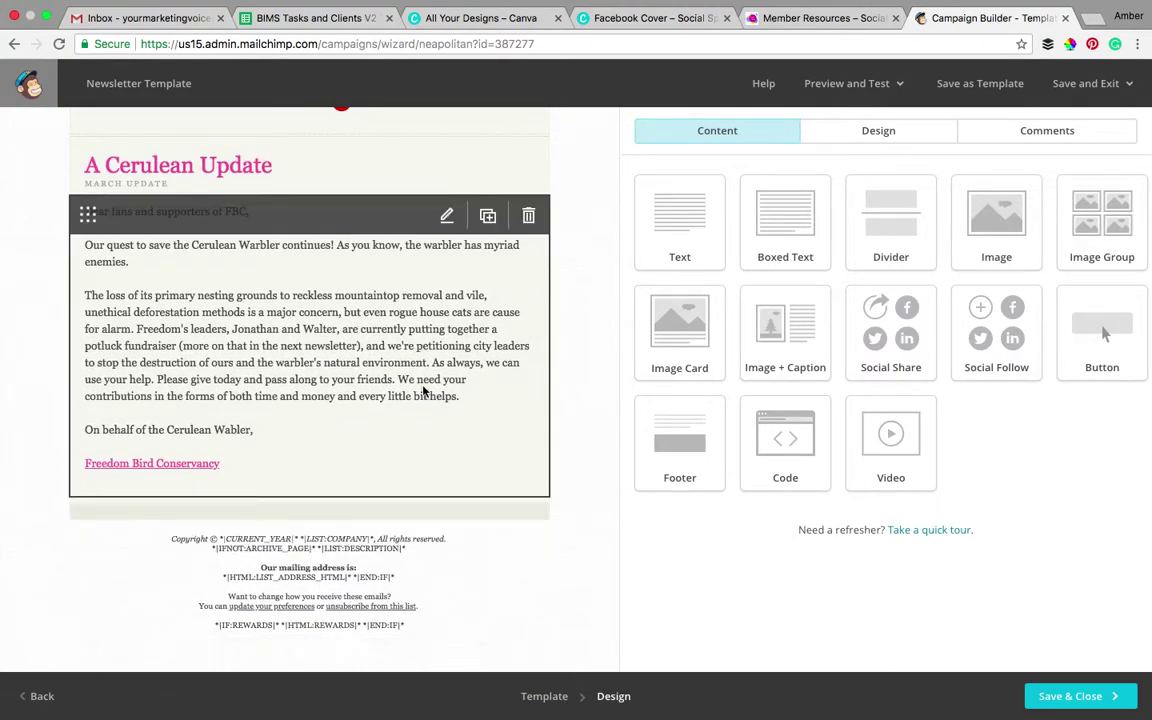
{"action": "scroll", "coordinate": [423, 390], "scroll_direction": "up", "scroll_amount": 3}
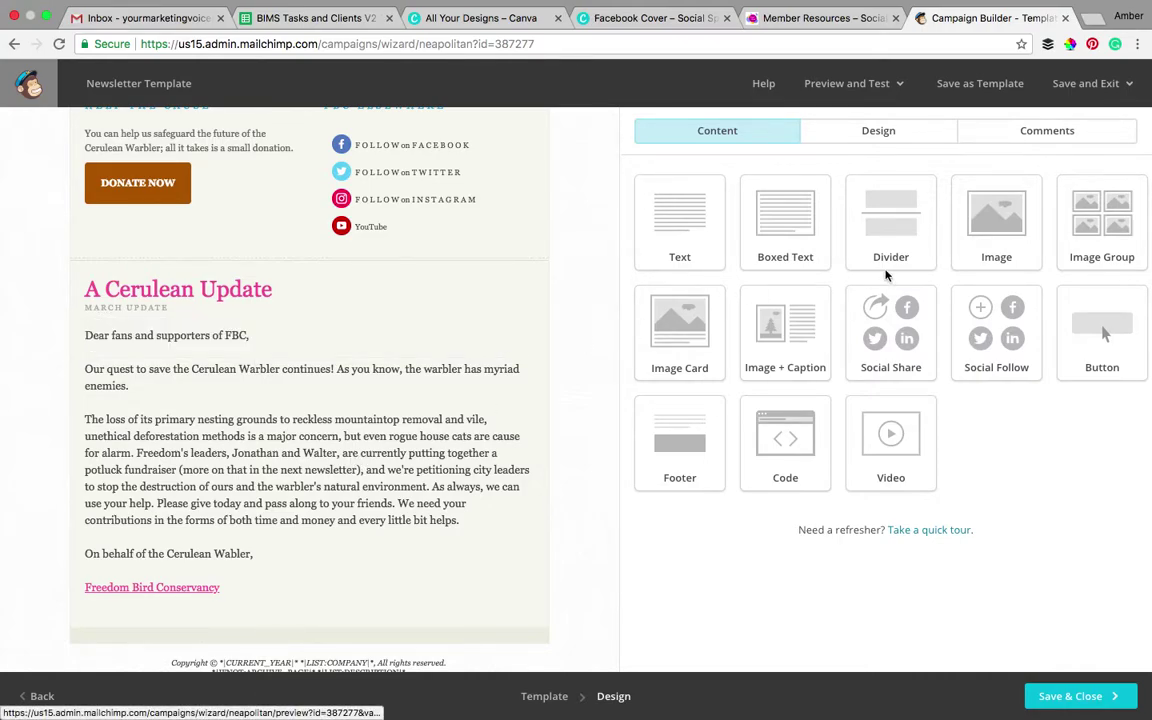
{"action": "left_click_drag", "start_coordinate": [1006, 252], "coordinate": [494, 510]}
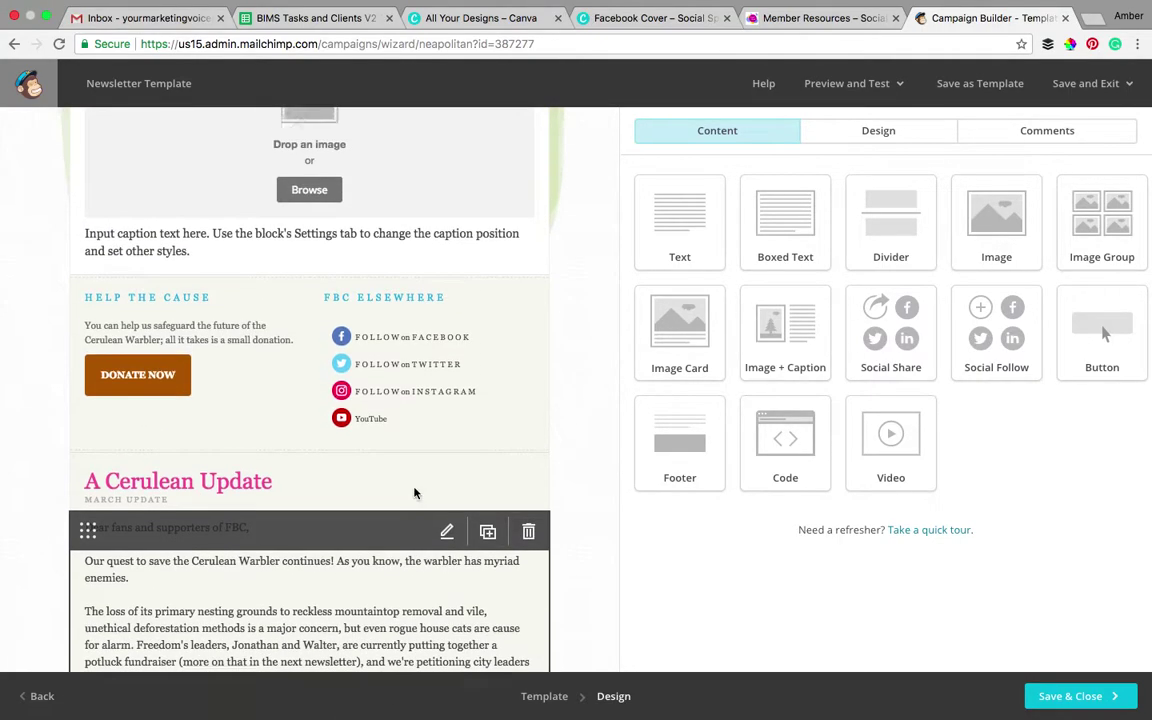
{"action": "scroll", "coordinate": [494, 510], "scroll_direction": "up", "scroll_amount": 5}
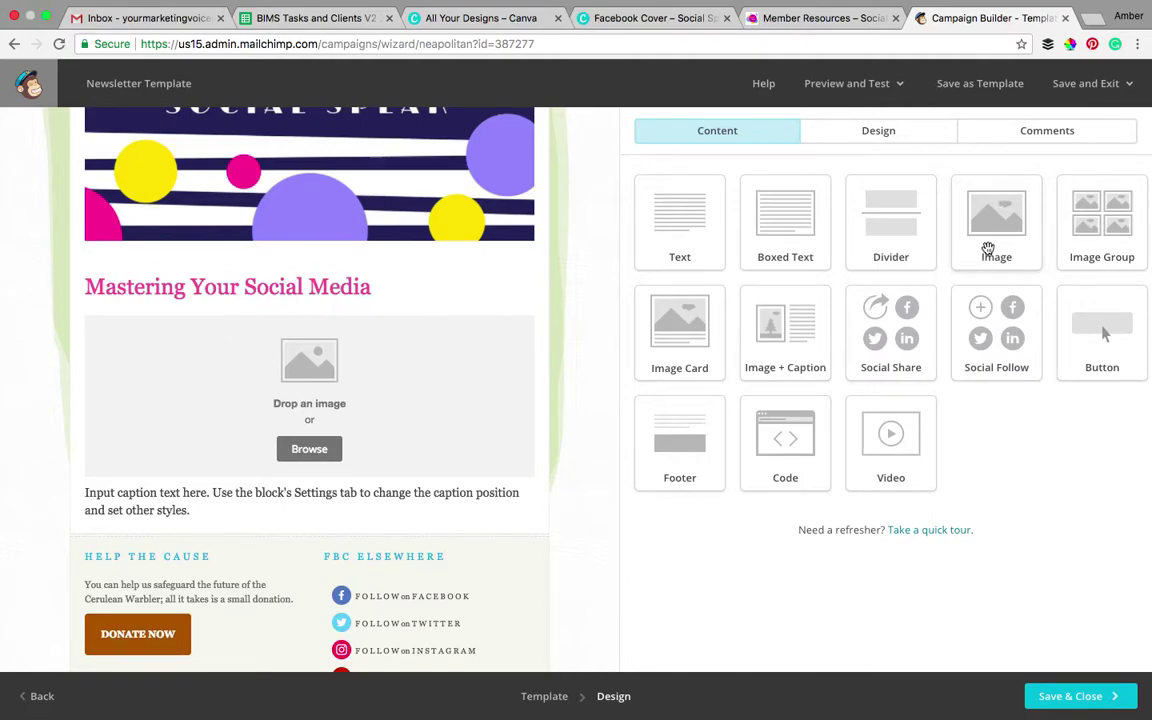
- Add a Text block below the Image + Caption block and insert a Divider block between them, saving both with default settings
{"action": "left_click_drag", "start_coordinate": [988, 248], "coordinate": [899, 216]}
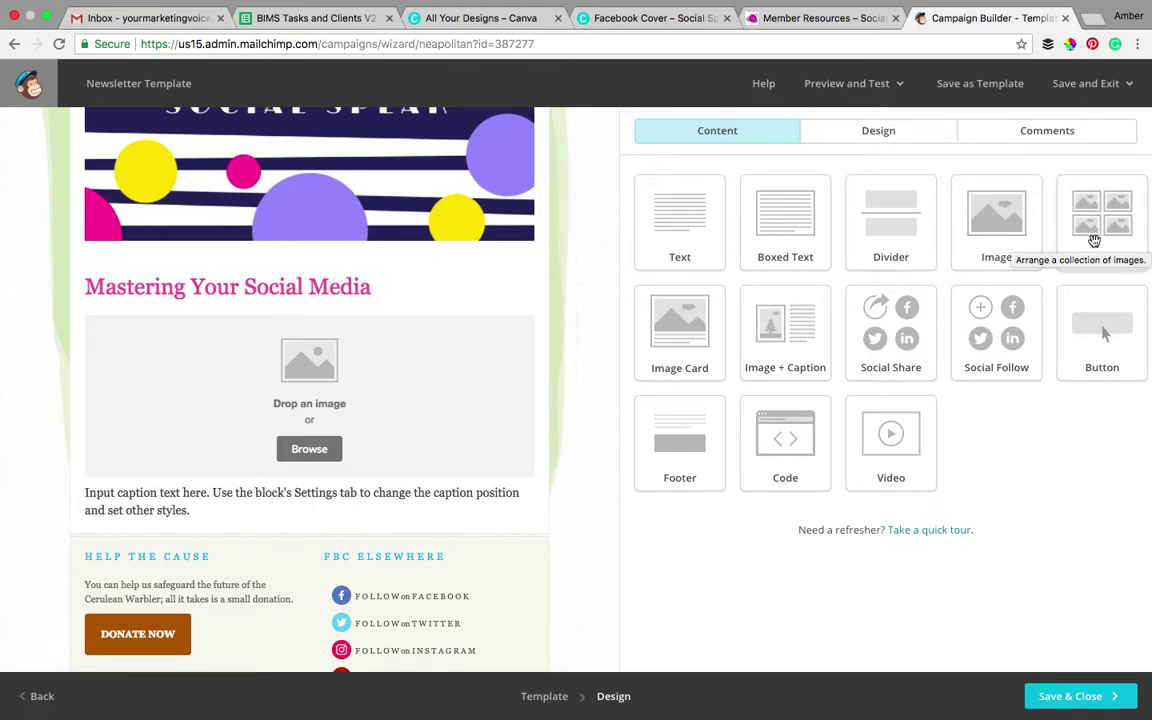
{"action": "left_click_drag", "start_coordinate": [678, 249], "coordinate": [372, 515]}
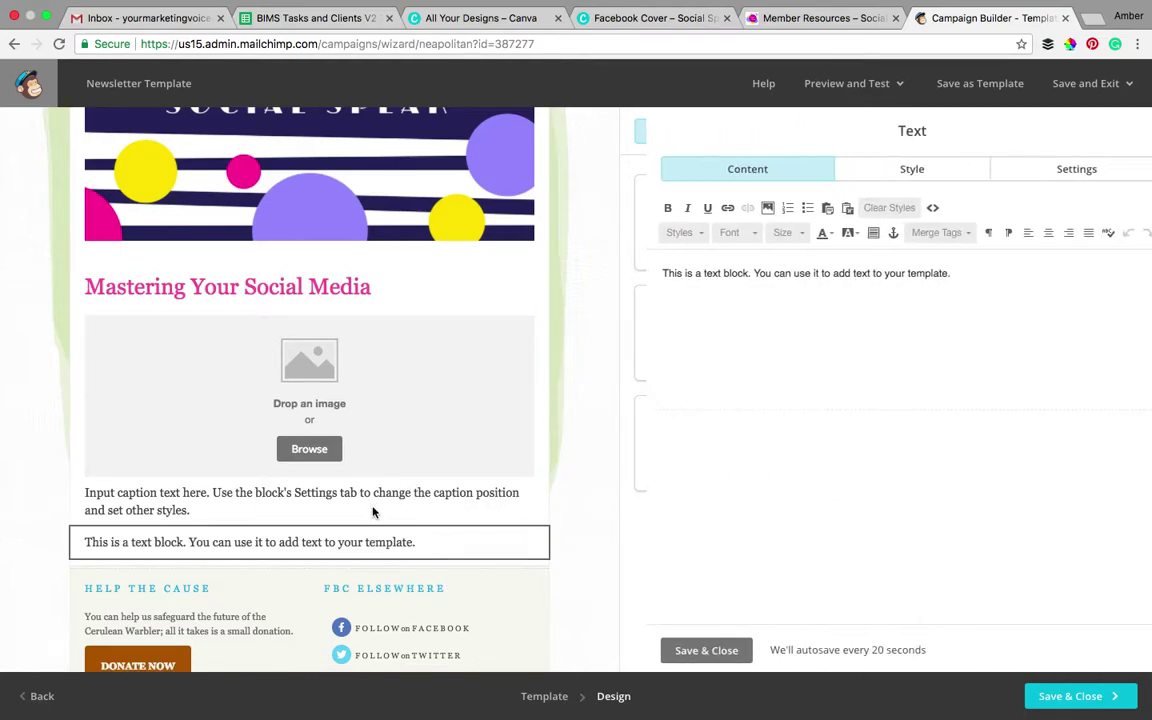
{"action": "left_click", "coordinate": [676, 651]}
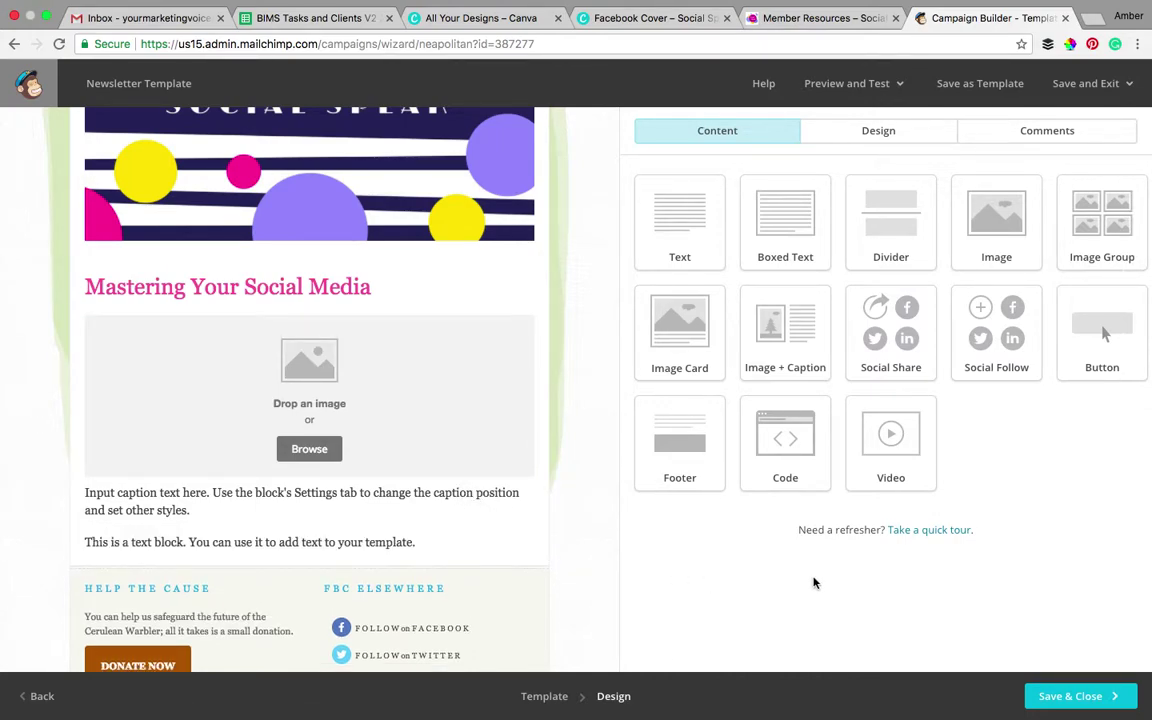
{"action": "left_click_drag", "start_coordinate": [891, 255], "coordinate": [335, 533]}
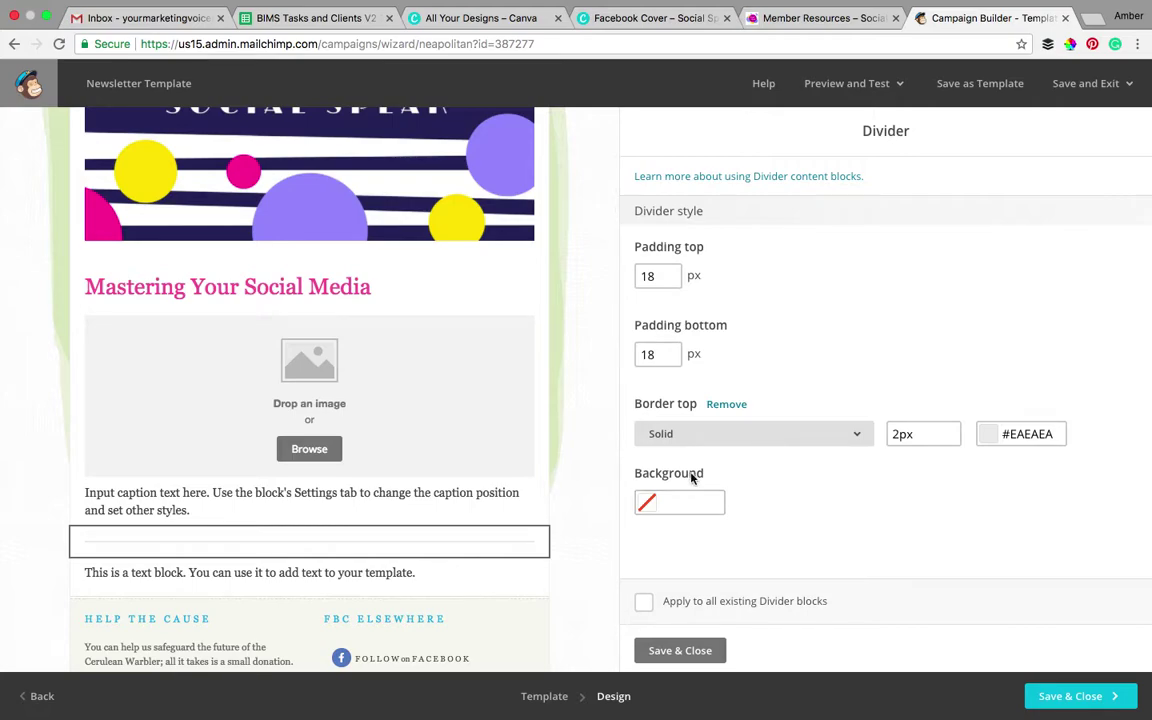
{"action": "left_click", "coordinate": [679, 651]}
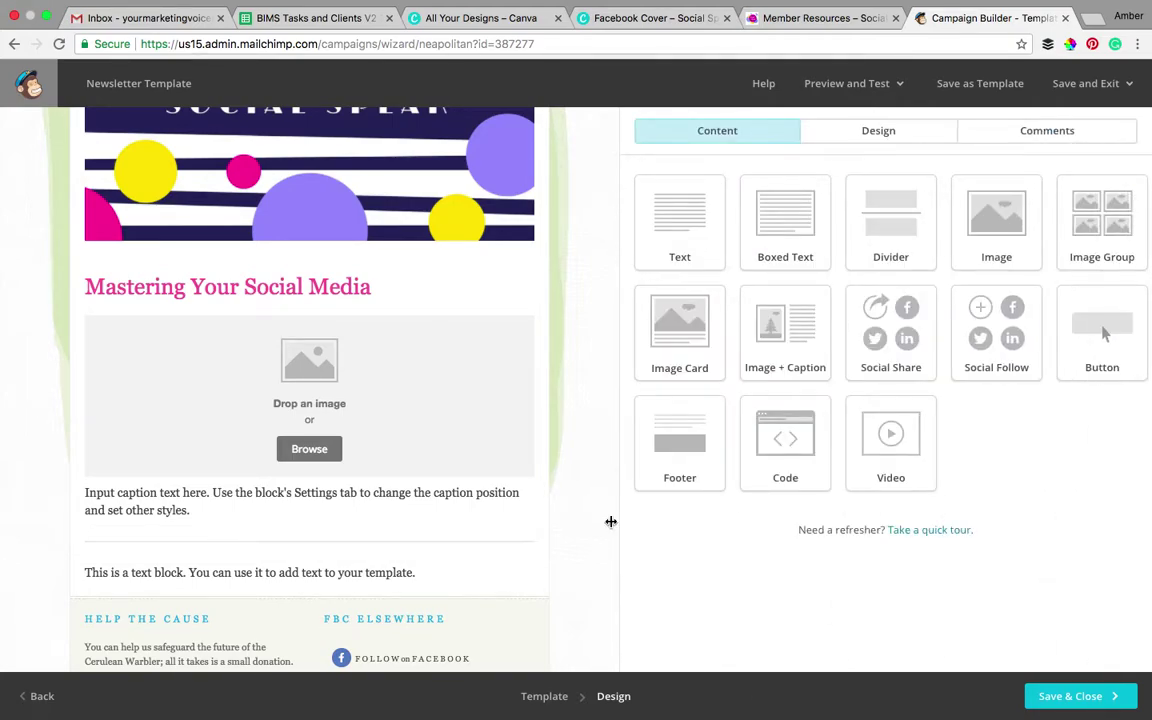
- Delete the rewards merge tags, copyright lines and mailing address from the footer, leaving only the preferences and unsubscribe text
{"action": "scroll", "coordinate": [591, 532], "scroll_direction": "down", "scroll_amount": 3}
{"action": "scroll", "coordinate": [591, 532], "scroll_direction": "down", "scroll_amount": 9}
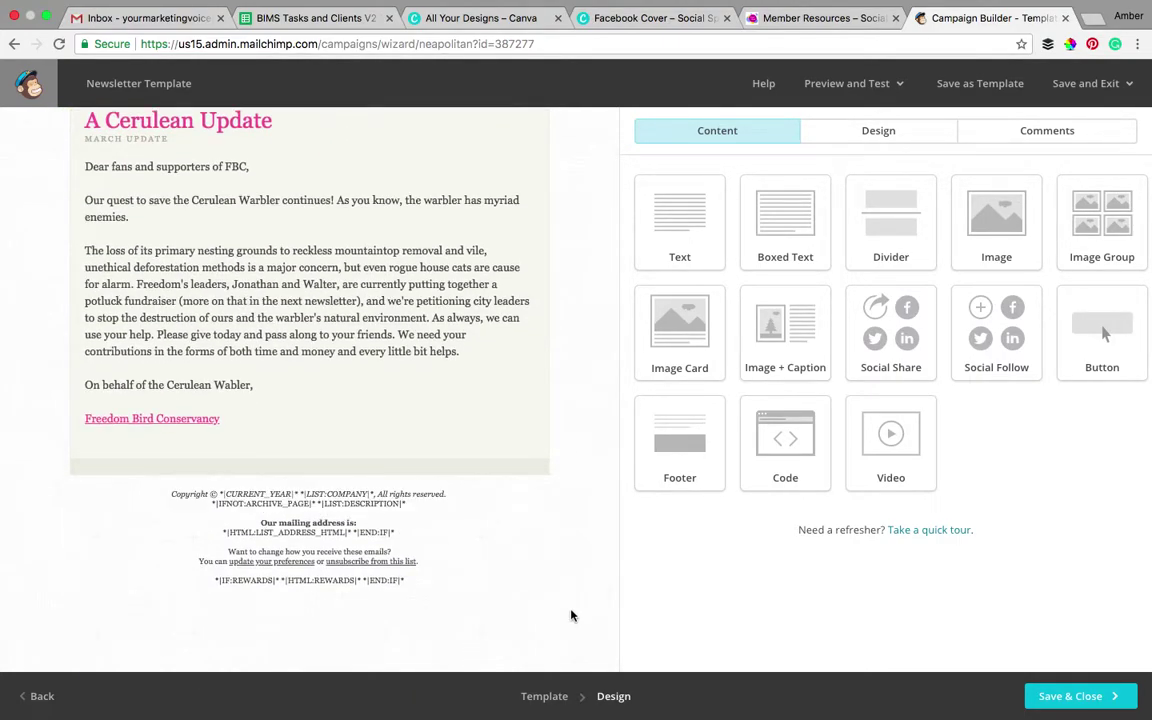
{"action": "left_click", "coordinate": [447, 559]}
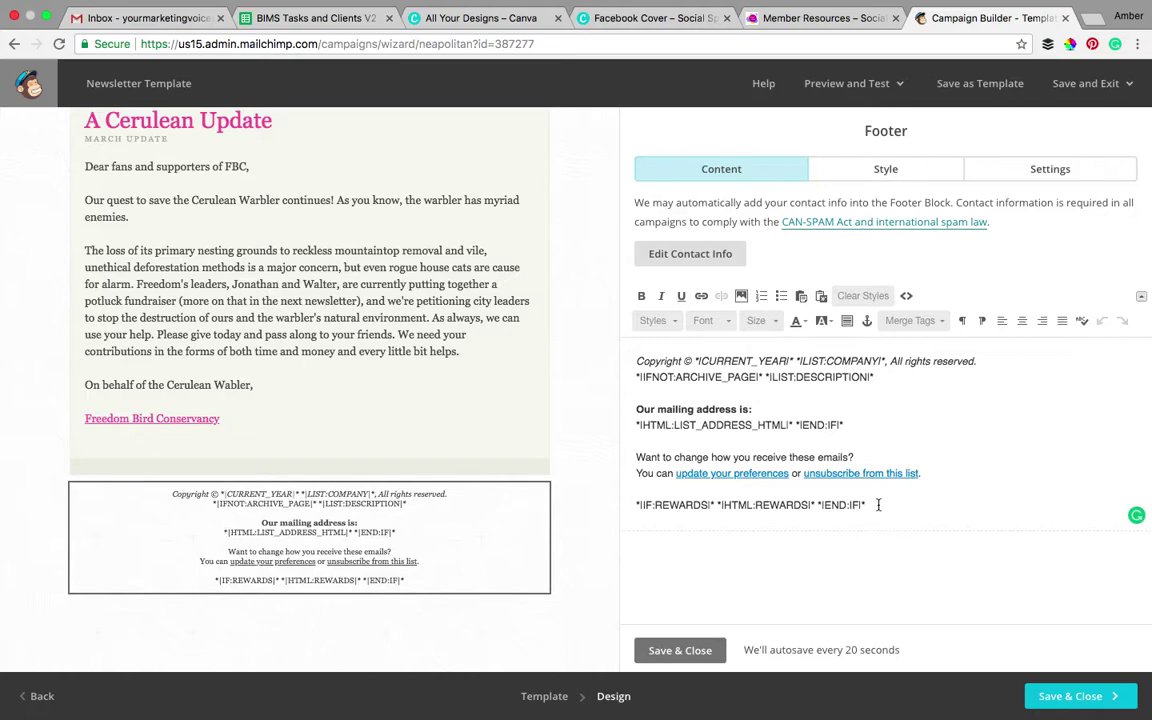
{"action": "left_click_drag", "start_coordinate": [878, 505], "coordinate": [589, 497]}
{"action": "key", "text": "BackSpace"}
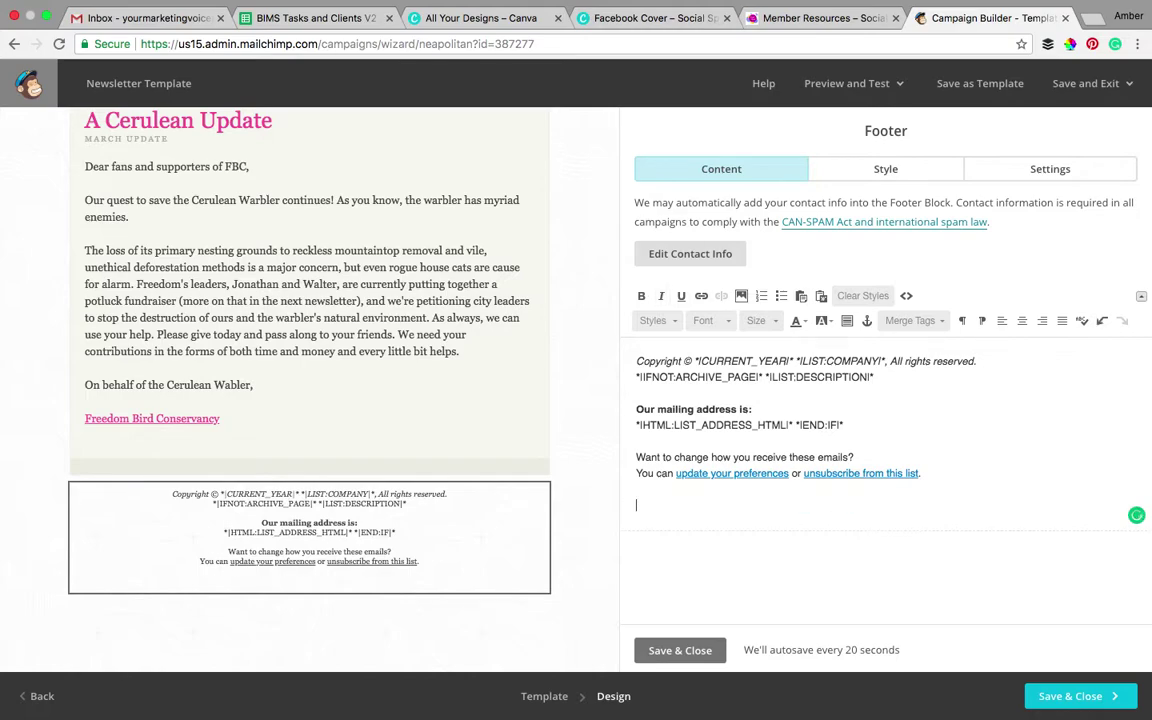
{"action": "key", "text": "BackSpace"}
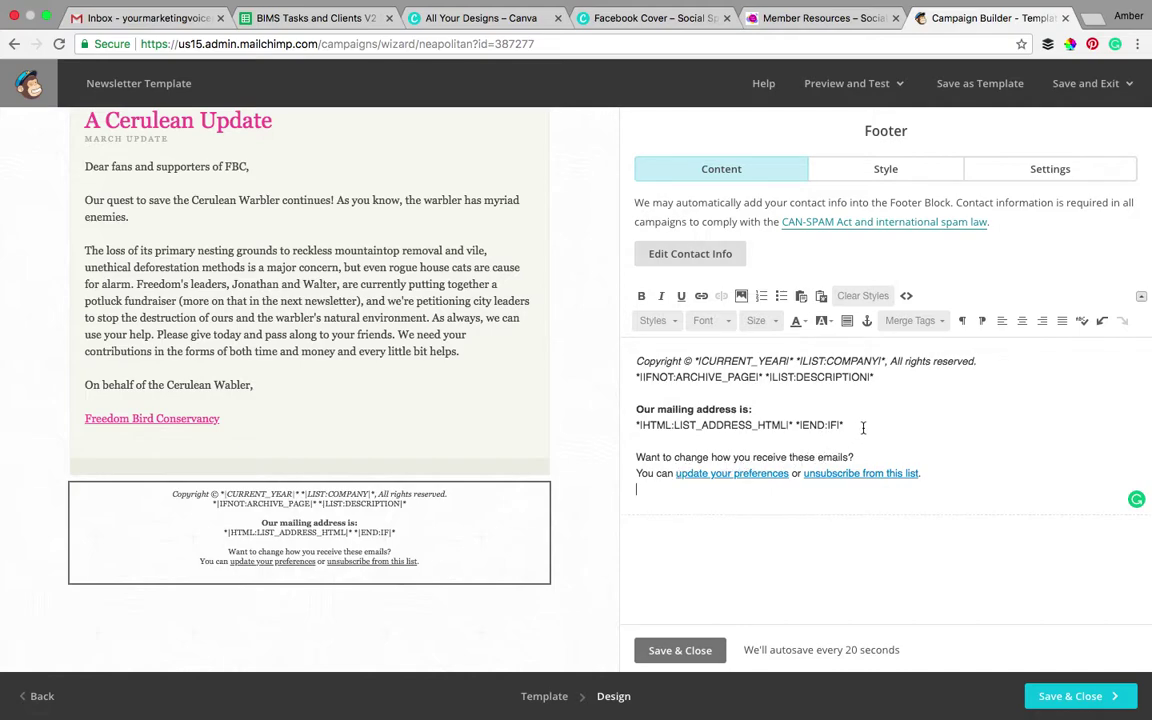
{"action": "left_click_drag", "start_coordinate": [863, 427], "coordinate": [639, 352]}
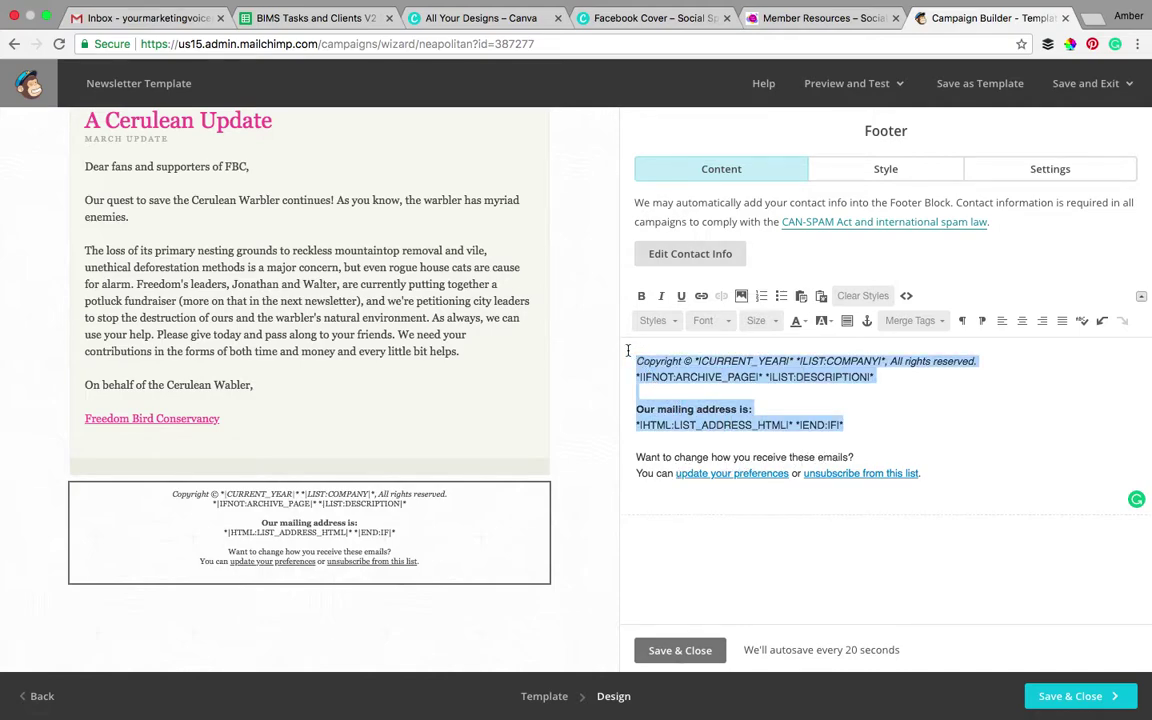
{"action": "key", "text": "BackSpace"}
{"action": "key", "text": "Delete"}
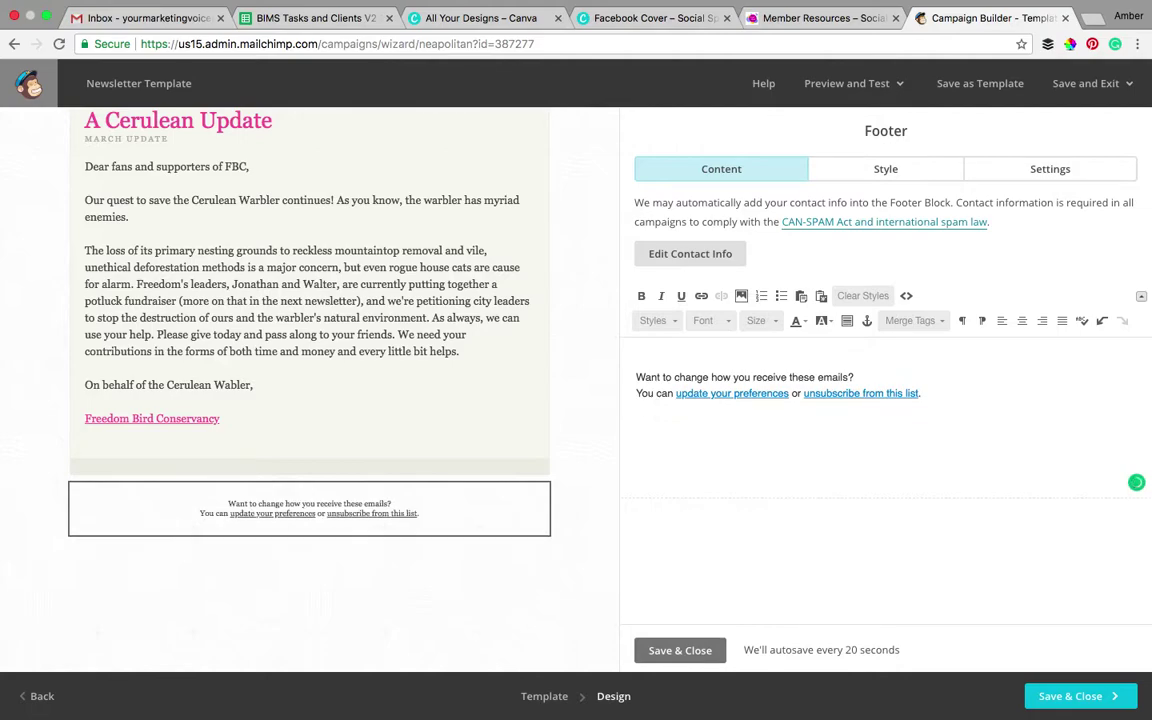
{"action": "key", "text": "BackSpace"}
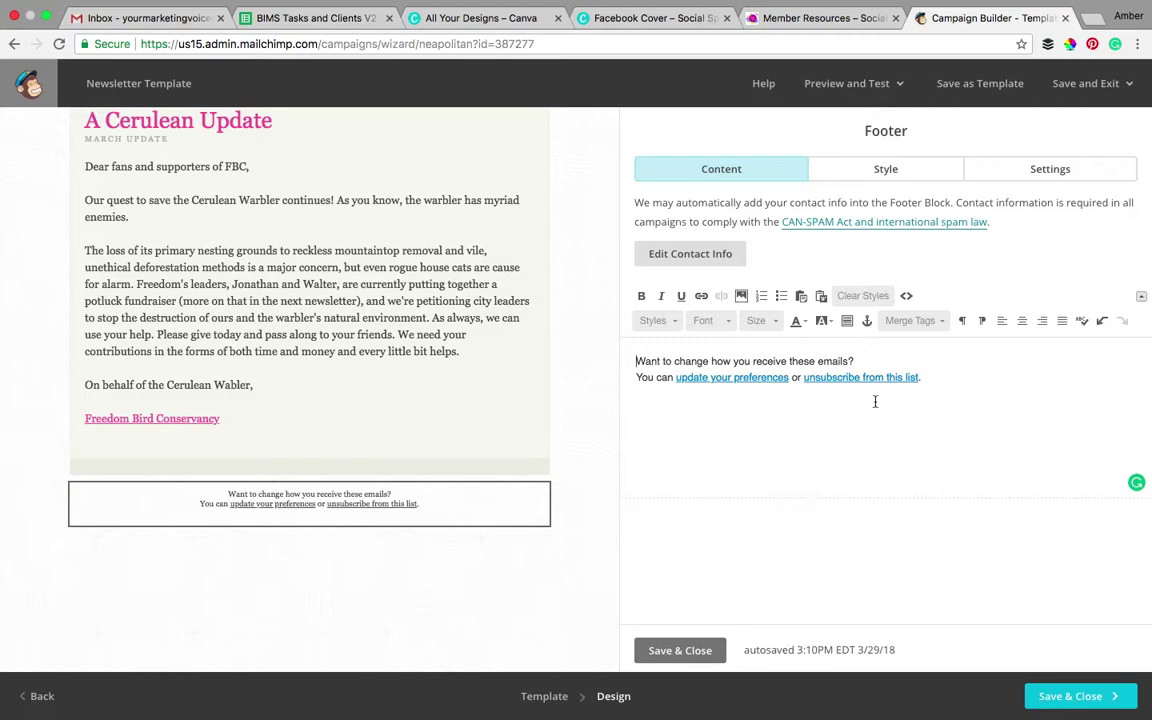
- Format the footer's preferences and unsubscribe text in Arial, size 14, and save the block
{"action": "left_click_drag", "start_coordinate": [921, 378], "coordinate": [637, 362]}
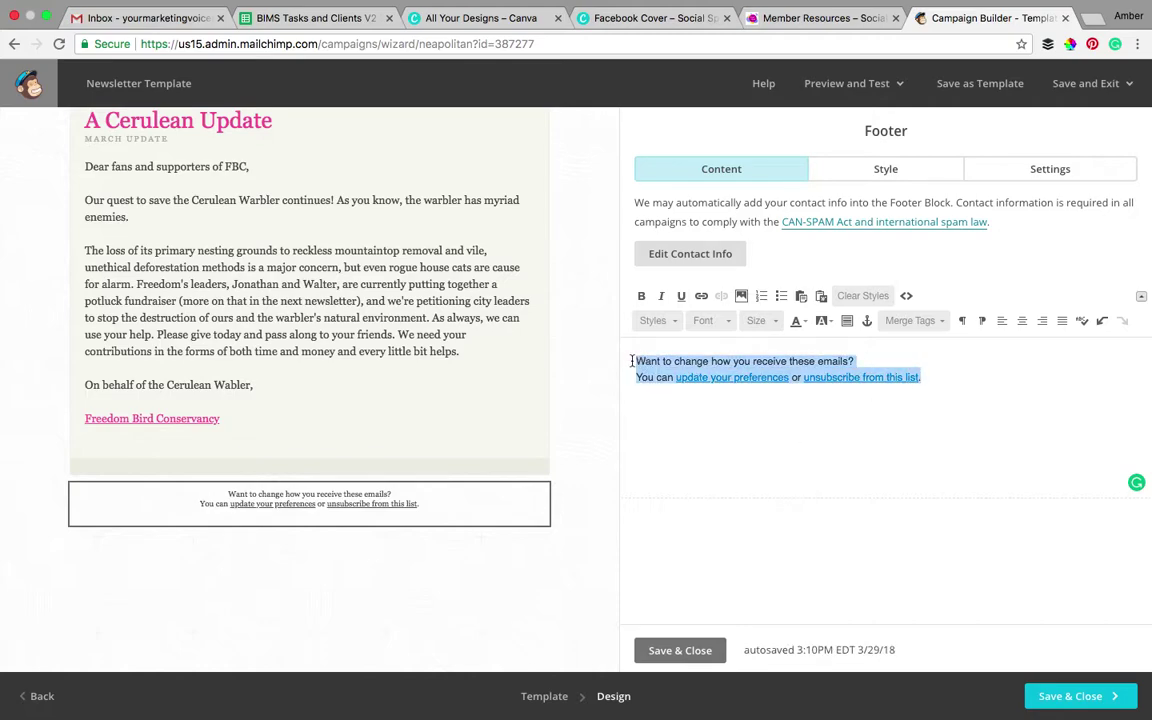
{"action": "left_click", "coordinate": [704, 320]}
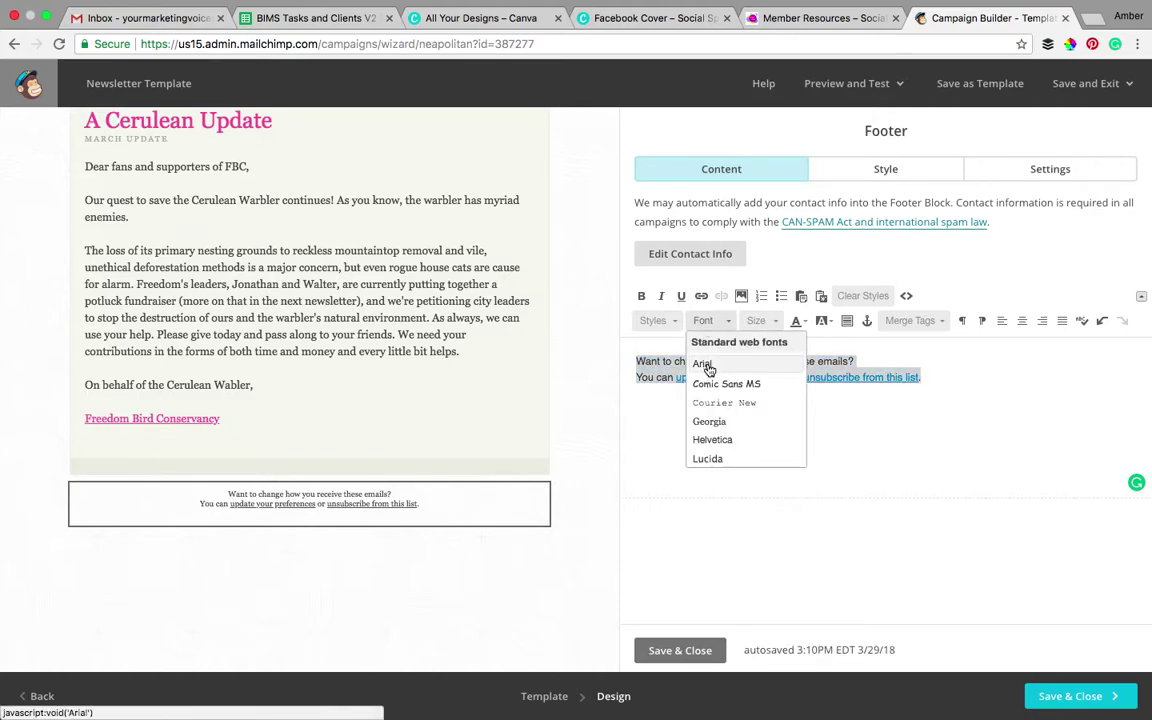
{"action": "left_click", "coordinate": [705, 365]}
{"action": "left_click", "coordinate": [762, 321]}
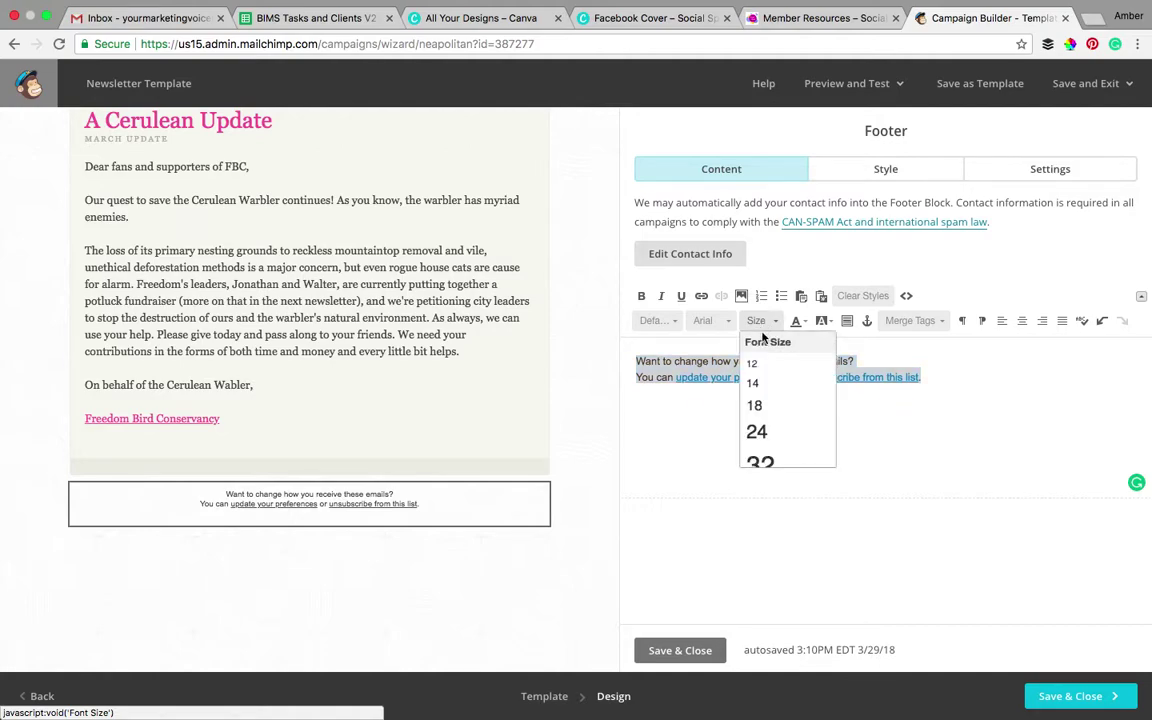
{"action": "left_click", "coordinate": [767, 386]}
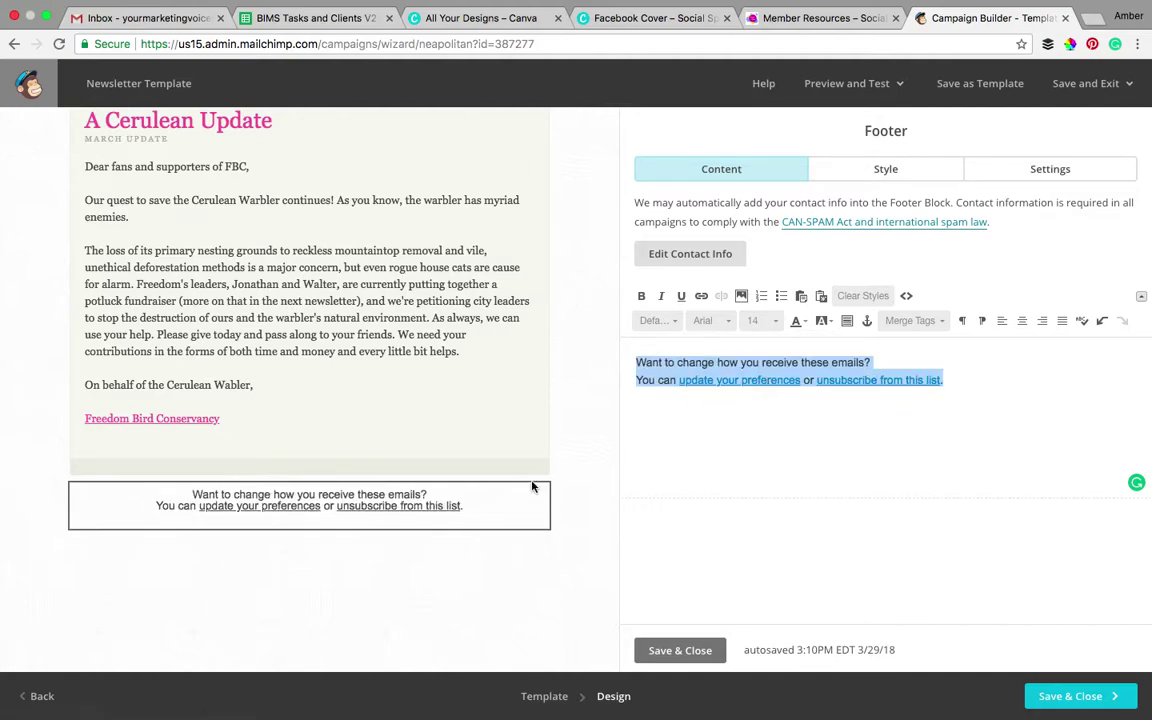
{"action": "left_click", "coordinate": [678, 651]}
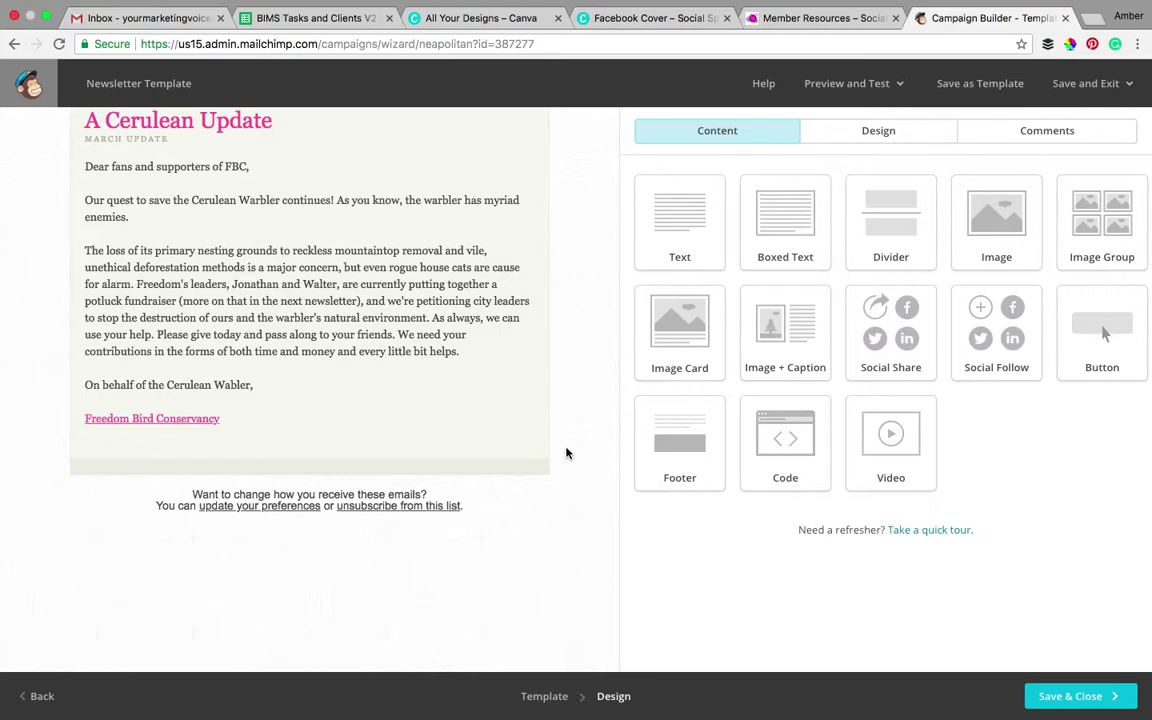
- Remove the bg_pattern_topomap.png background image in the page design settings
{"action": "scroll", "coordinate": [566, 453], "scroll_direction": "up", "scroll_amount": 15}
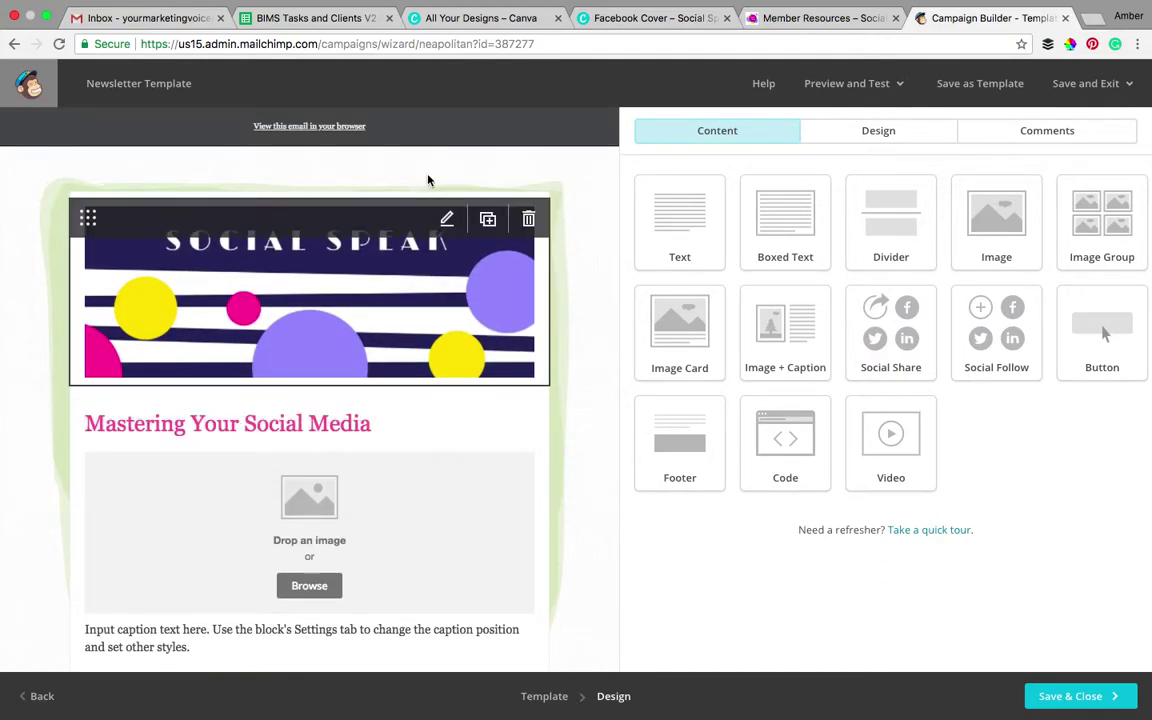
{"action": "scroll", "coordinate": [420, 180], "scroll_direction": "up", "scroll_amount": 1}
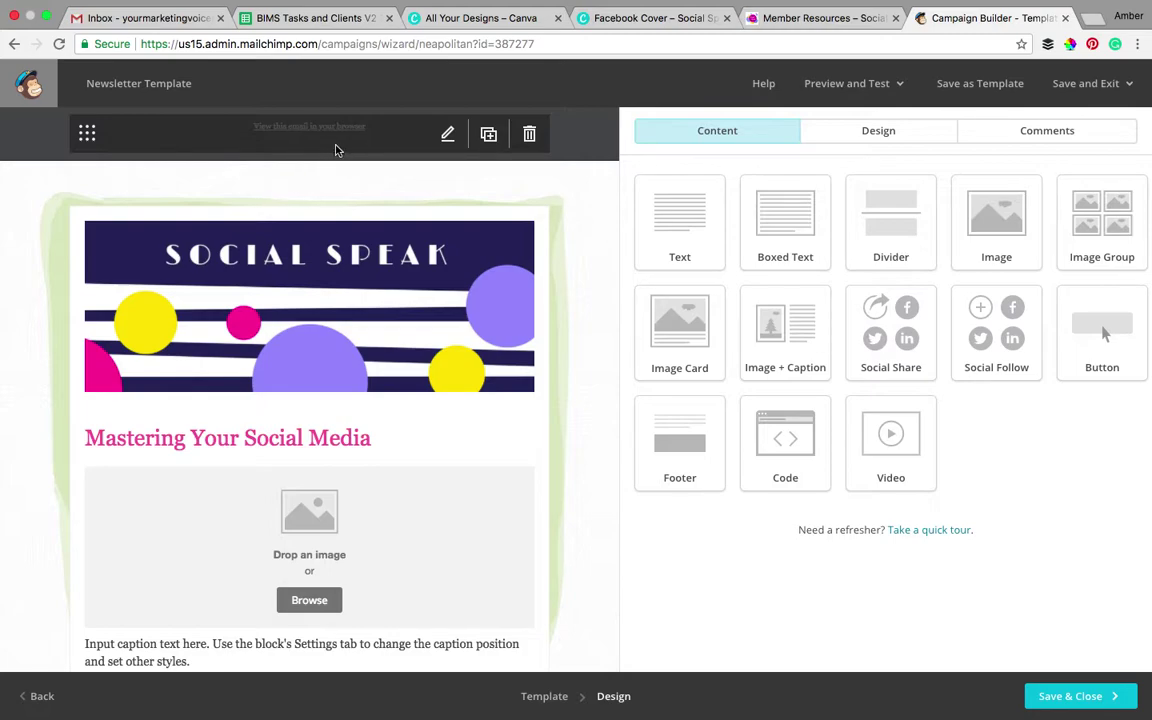
{"action": "scroll", "coordinate": [372, 188], "scroll_direction": "down", "scroll_amount": 1}
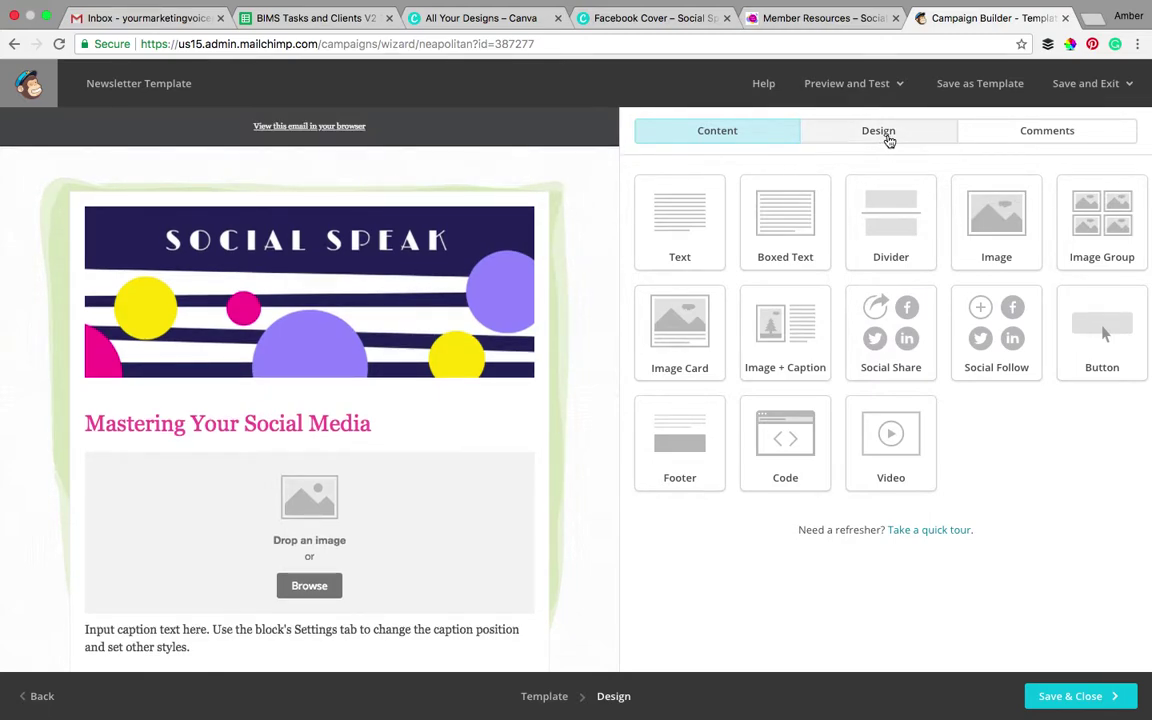
{"action": "left_click", "coordinate": [884, 134]}
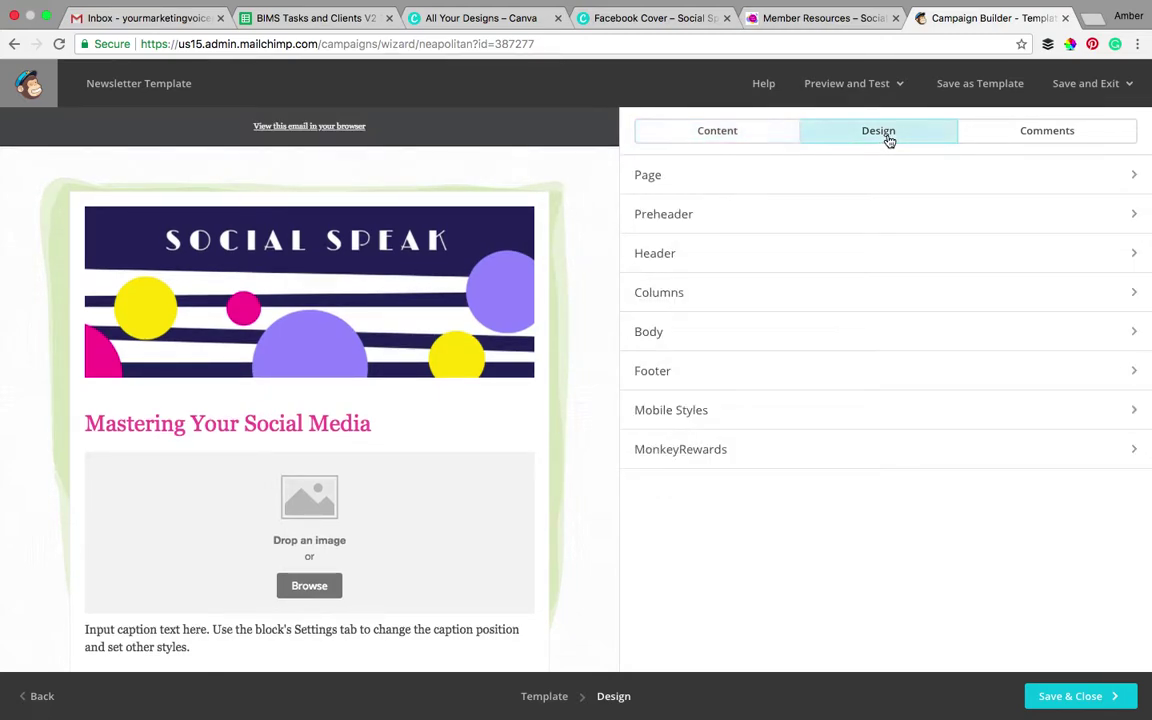
{"action": "left_click", "coordinate": [725, 188]}
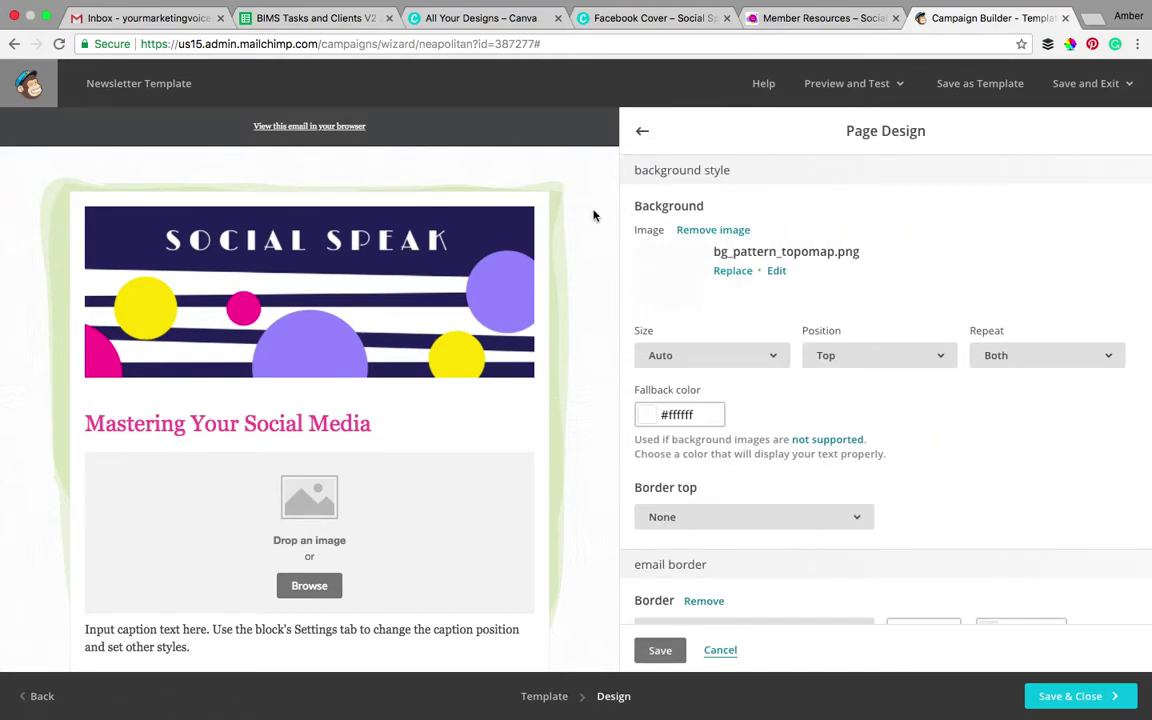
{"action": "left_click", "coordinate": [714, 231]}
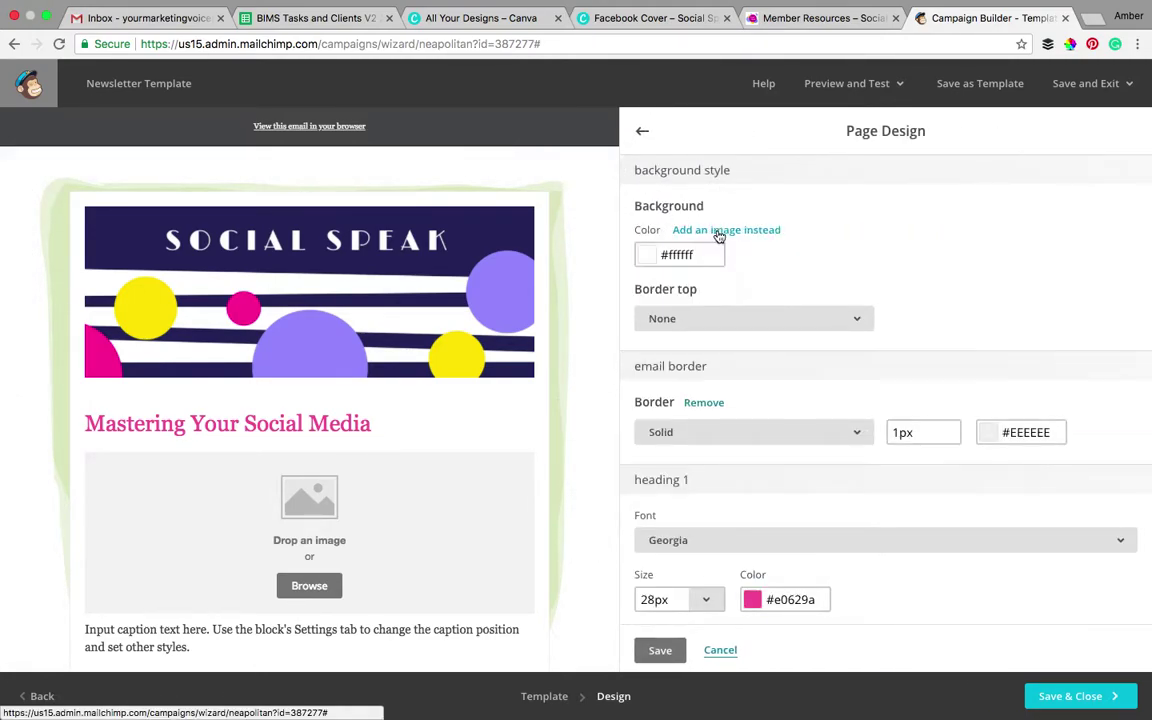
- Try the seedling photo rostock-201227_960_720.jpg as the page background image and remove it again
{"action": "left_click", "coordinate": [752, 234]}
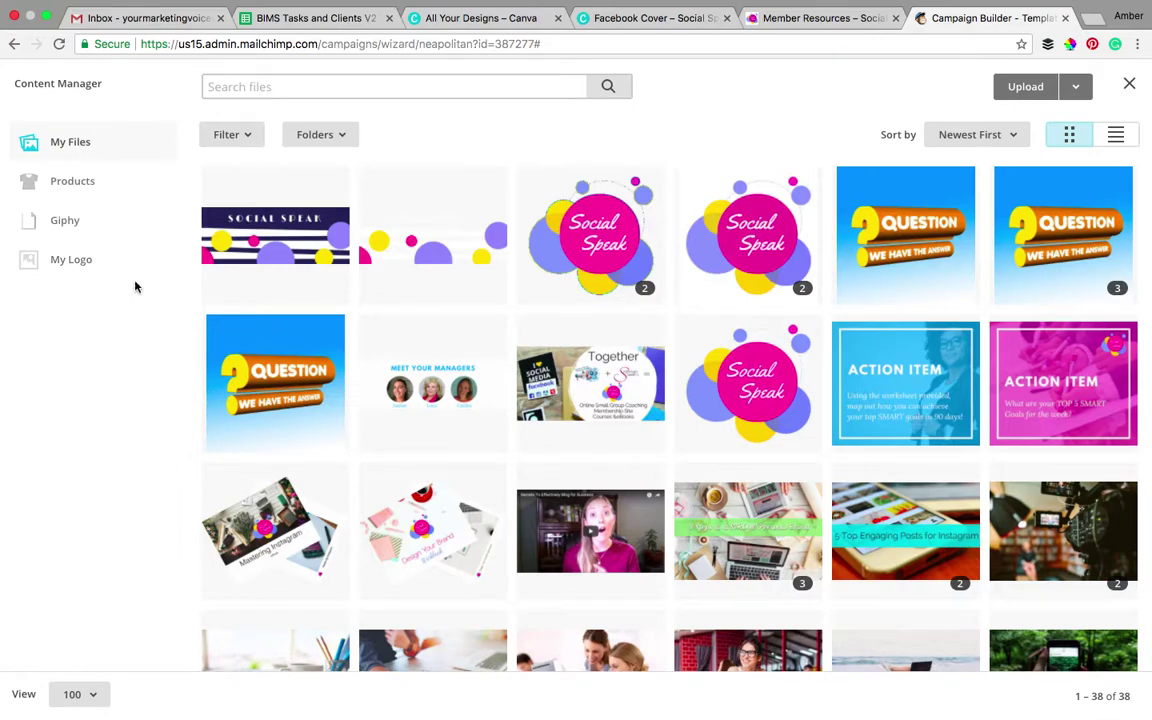
{"action": "scroll", "coordinate": [694, 417], "scroll_direction": "down", "scroll_amount": 5}
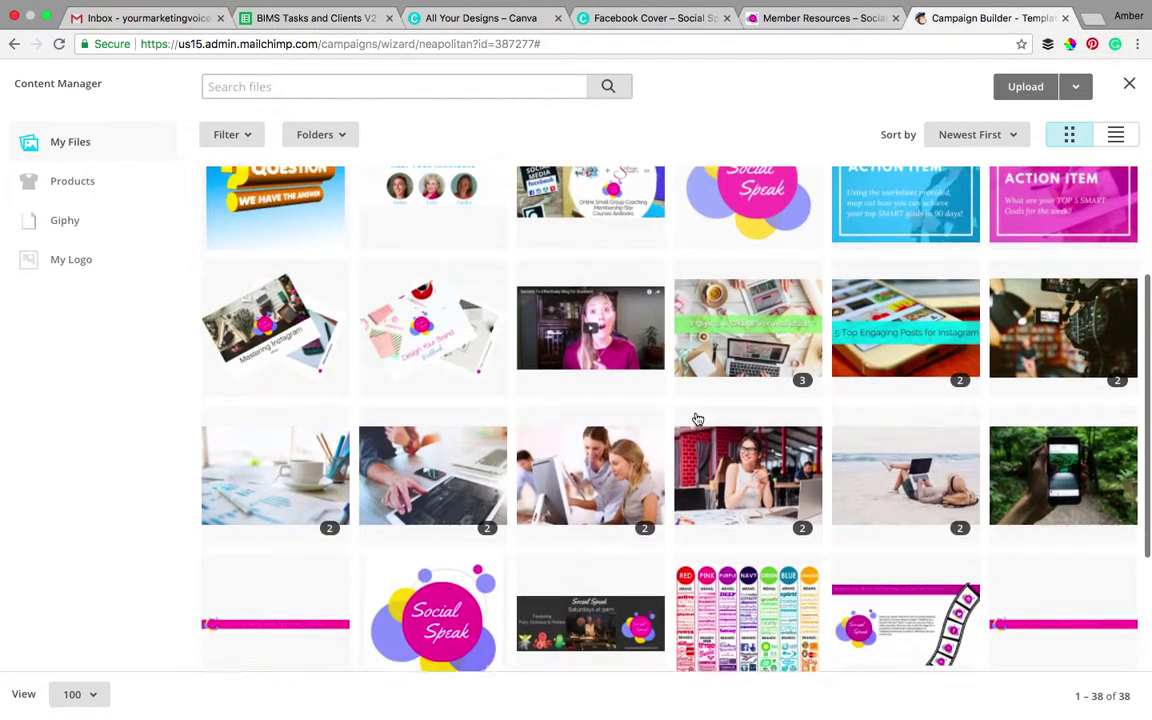
{"action": "scroll", "coordinate": [694, 417], "scroll_direction": "down", "scroll_amount": 1}
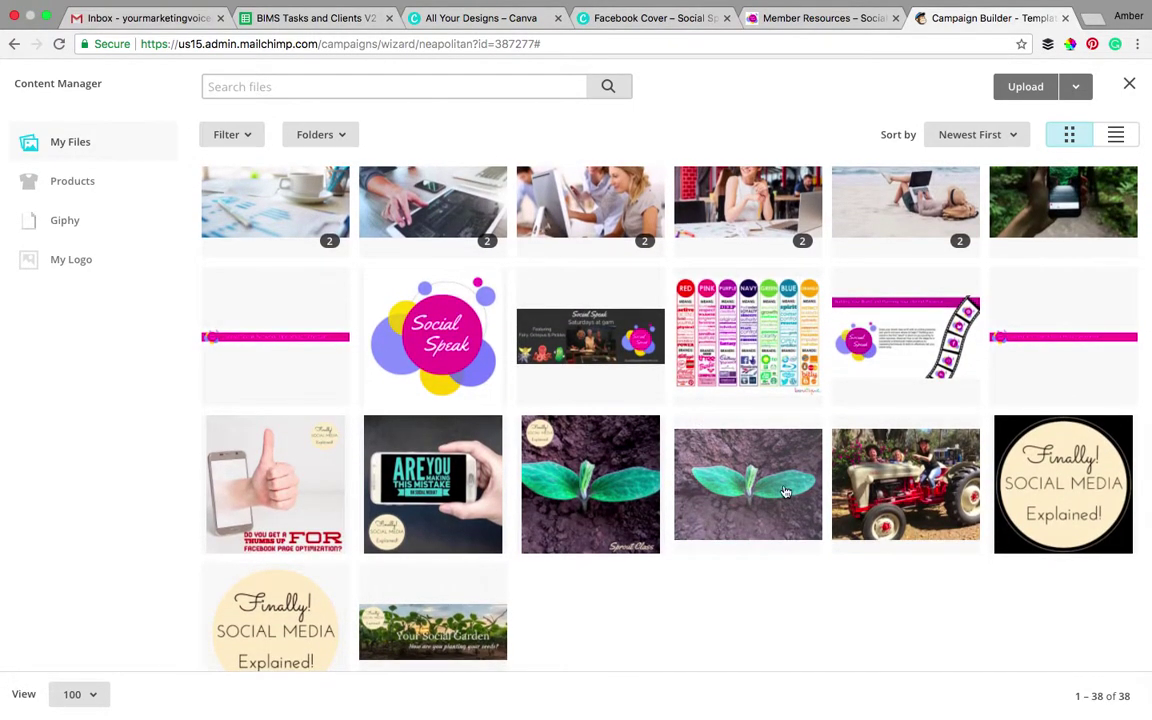
{"action": "left_click", "coordinate": [801, 440]}
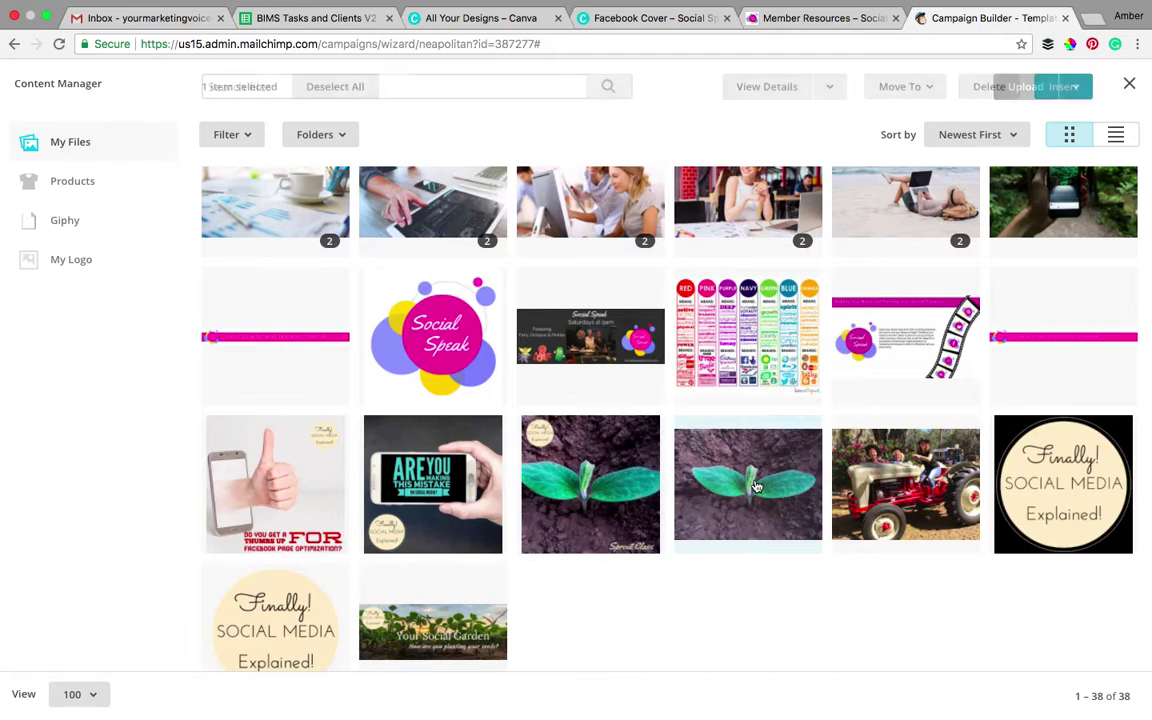
{"action": "left_click", "coordinate": [1062, 88]}
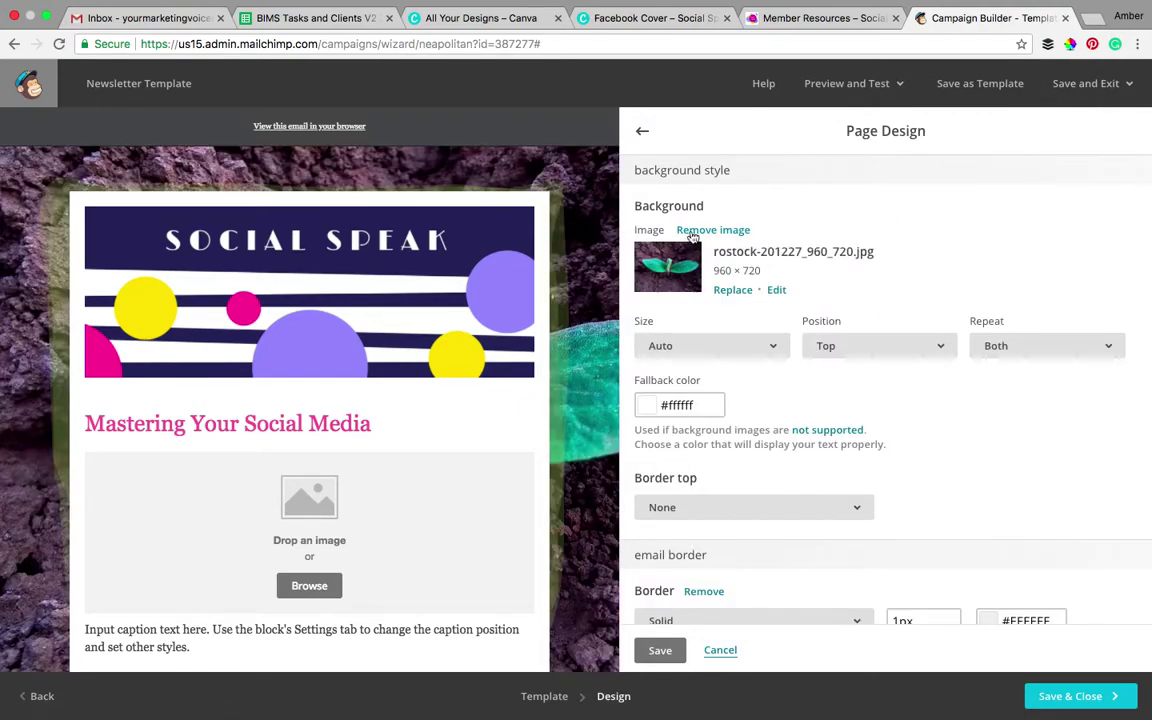
{"action": "left_click", "coordinate": [726, 231]}
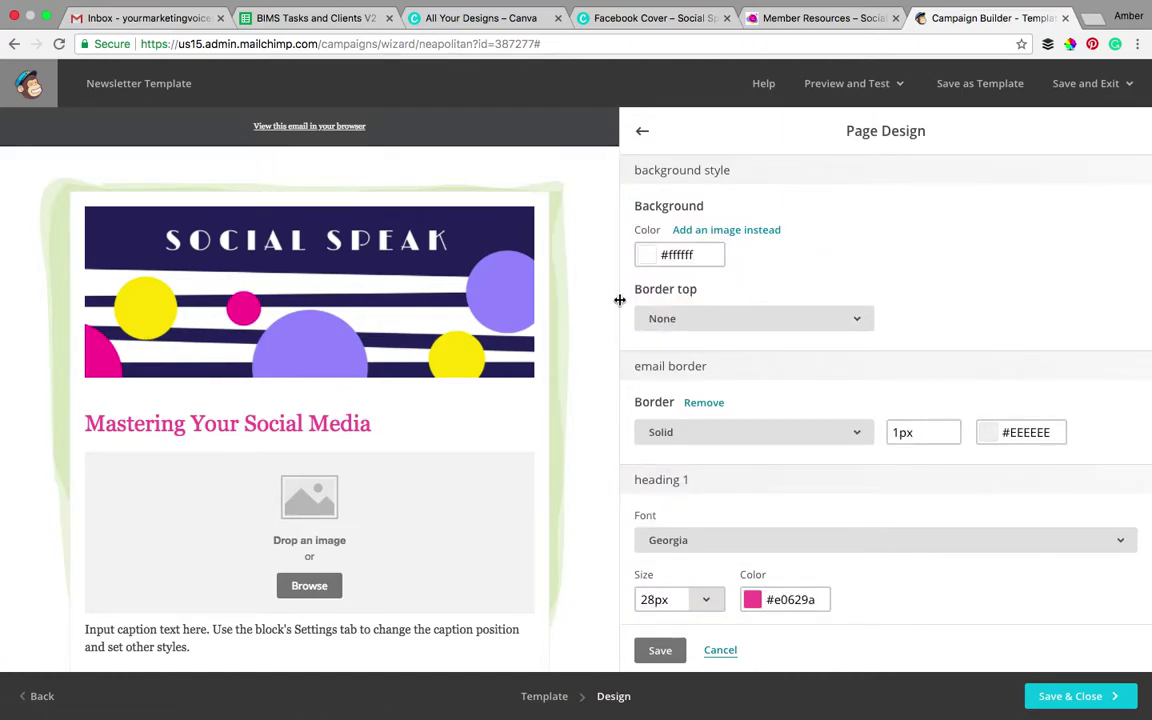
- Insert the coffee cup and charts photo shutterstock_126279959.jpg as the page background and check it along the whole email
{"action": "left_click", "coordinate": [726, 231]}
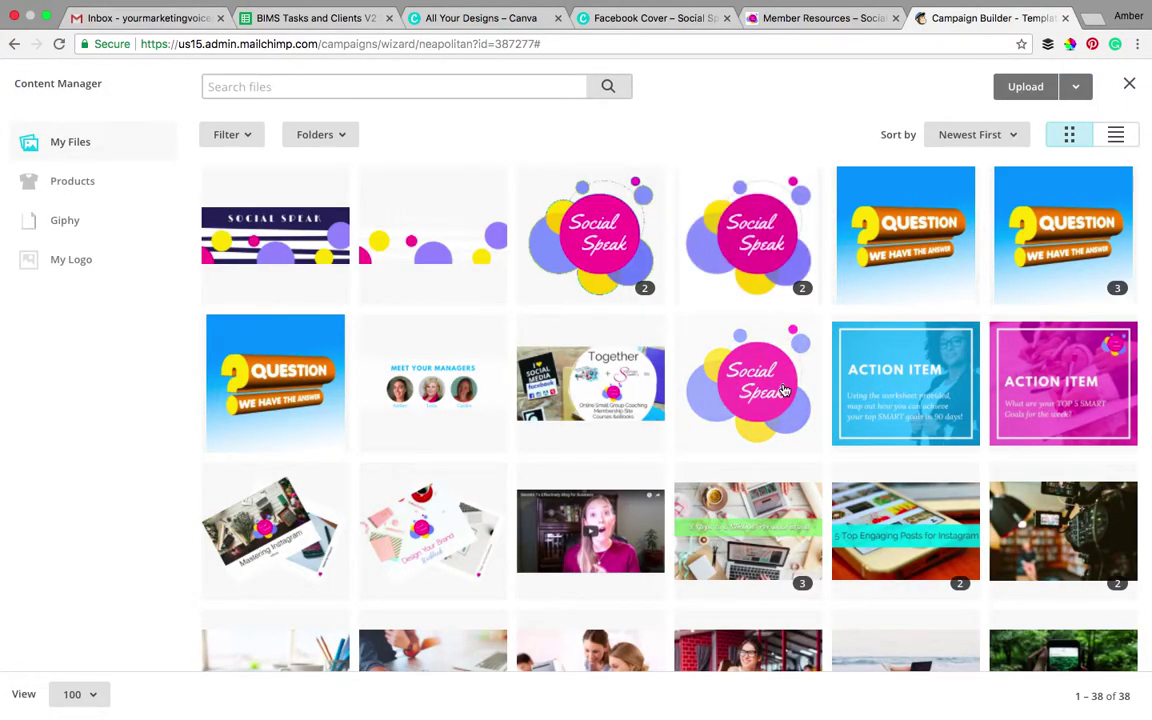
{"action": "scroll", "coordinate": [785, 390], "scroll_direction": "down", "scroll_amount": 2}
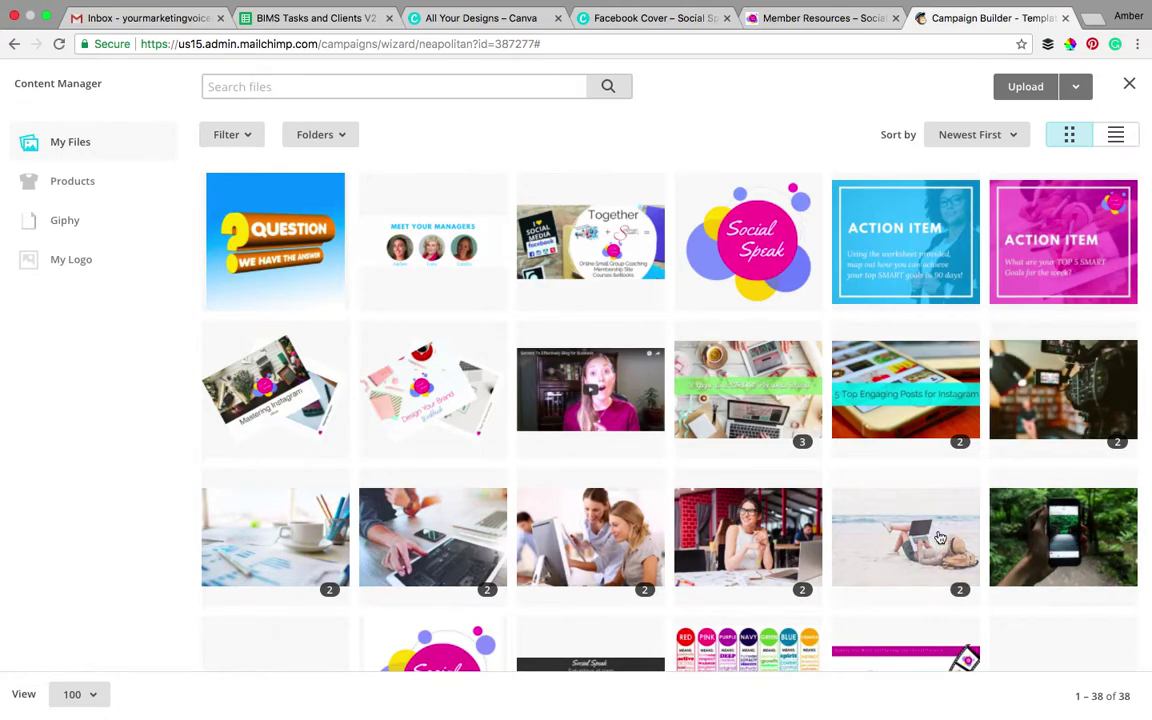
{"action": "left_click", "coordinate": [282, 557]}
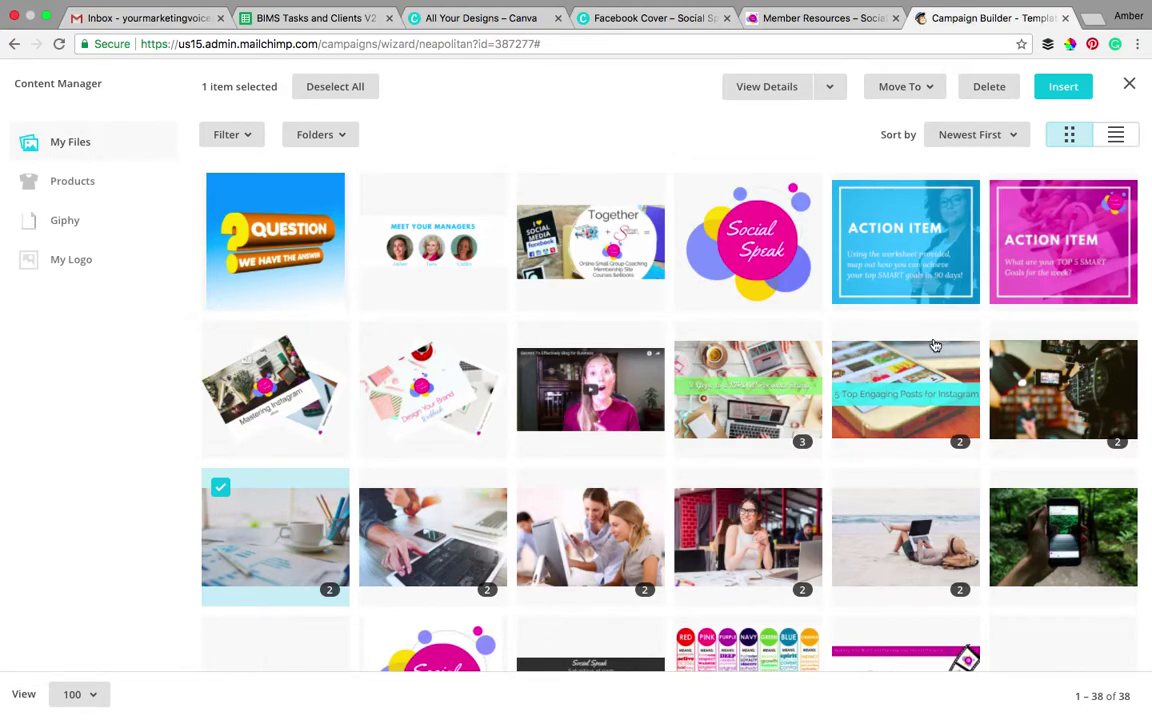
{"action": "left_click", "coordinate": [1066, 87]}
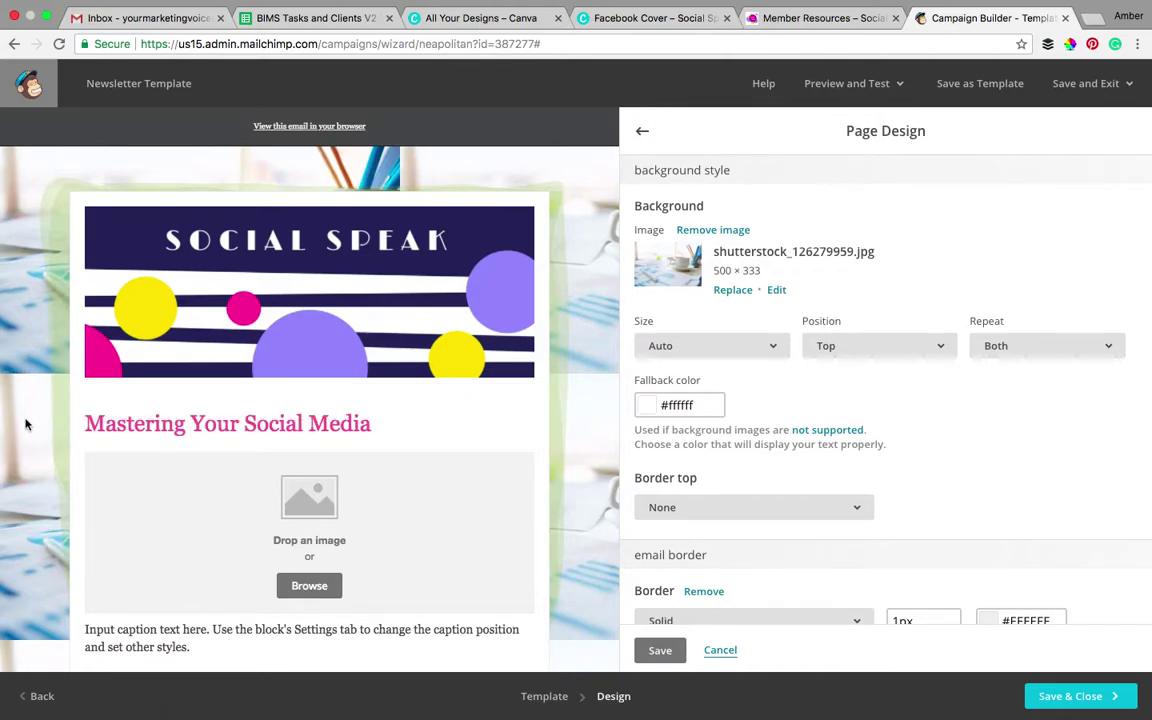
{"action": "scroll", "coordinate": [31, 396], "scroll_direction": "down", "scroll_amount": 10}
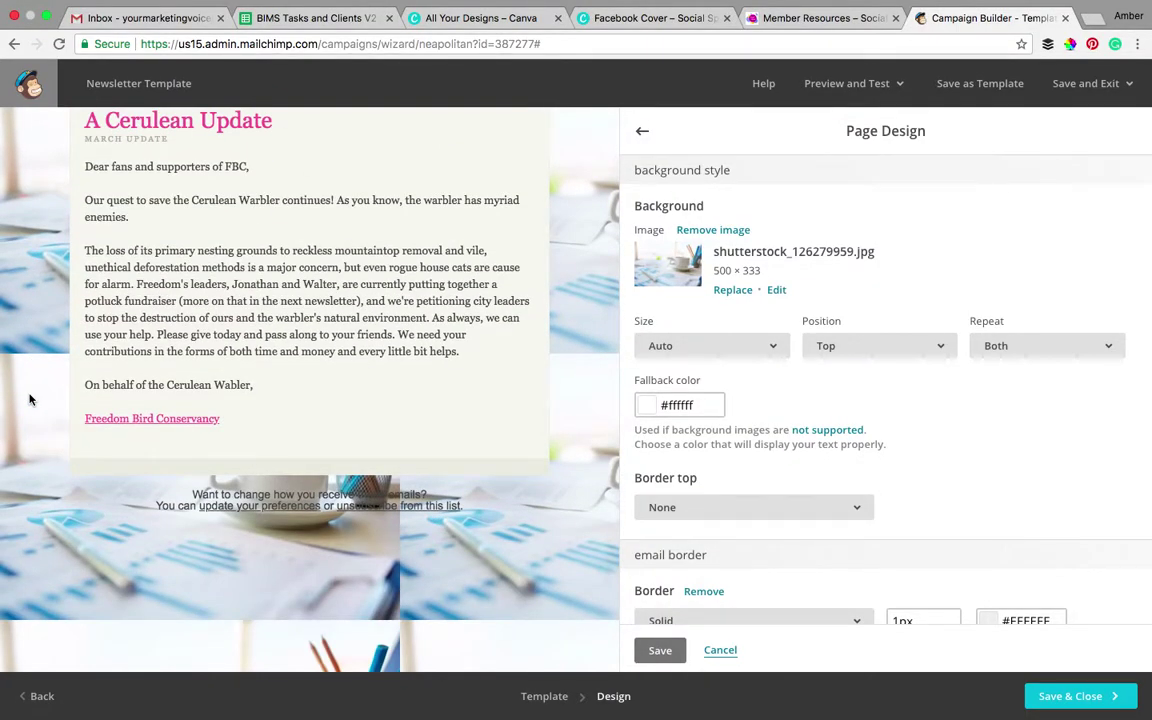
{"action": "scroll", "coordinate": [31, 398], "scroll_direction": "up", "scroll_amount": 10}
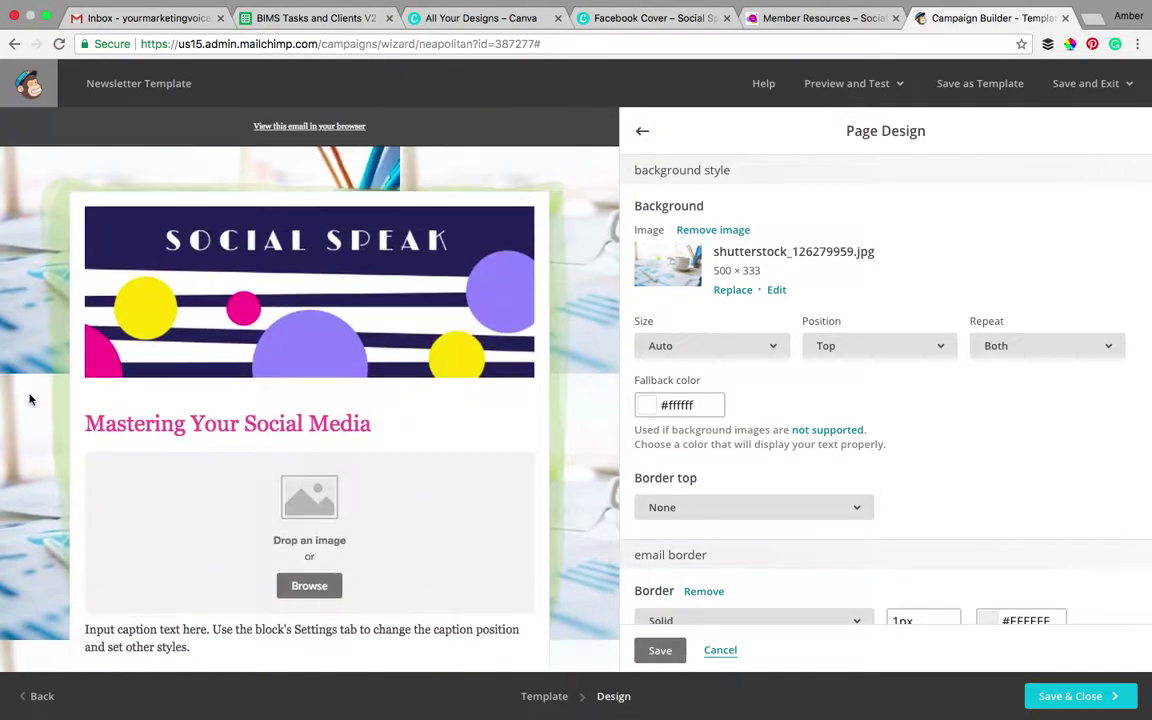
- Replace the page background image with mermaid-2406784_1920.jpg from the Downloads folder and check it along the whole email
{"action": "left_click", "coordinate": [705, 232]}
{"action": "left_click", "coordinate": [731, 232]}
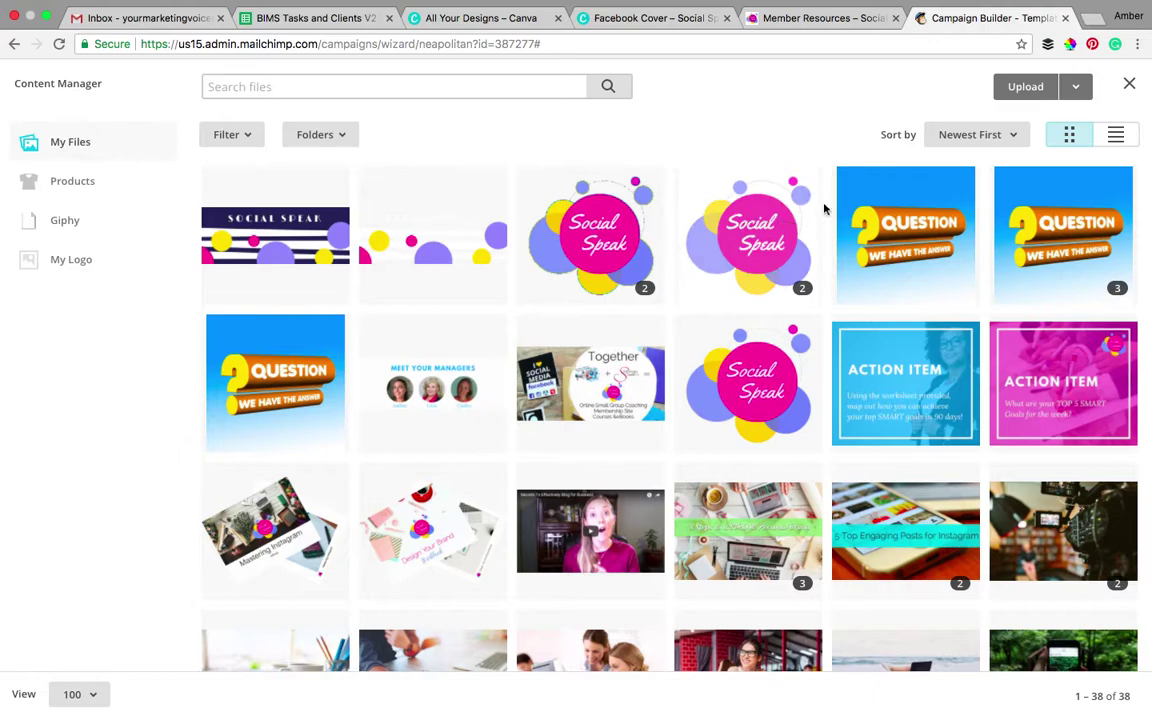
{"action": "left_click", "coordinate": [1026, 87]}
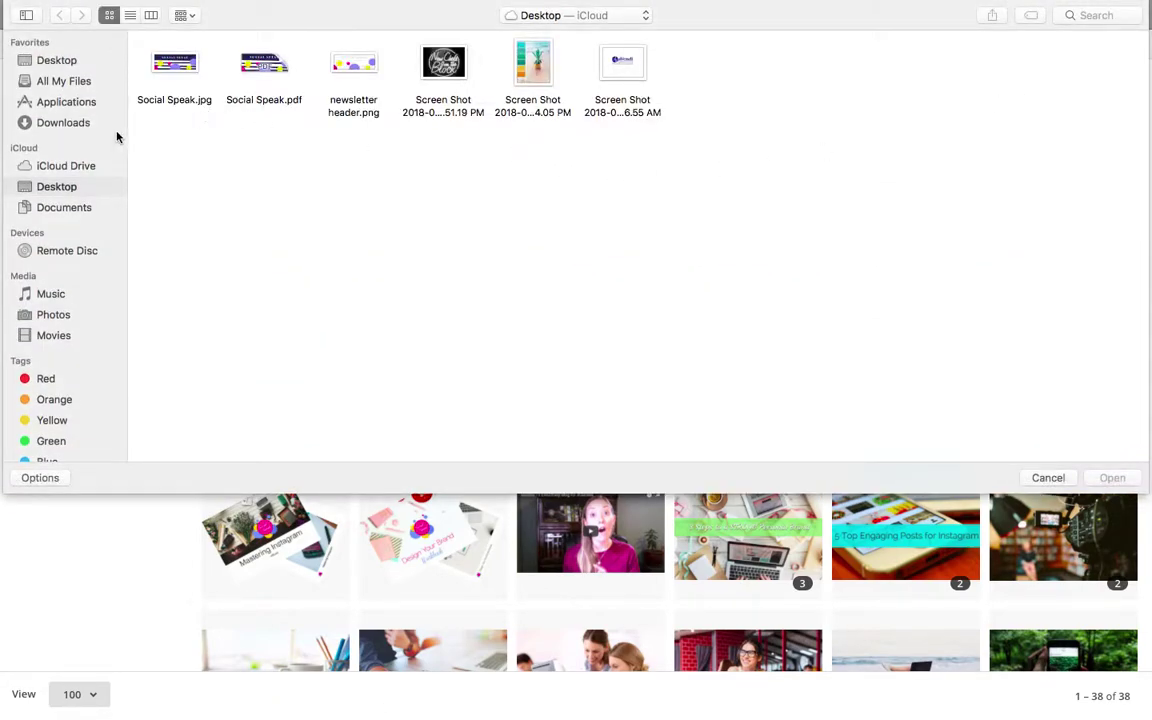
{"action": "left_click", "coordinate": [62, 123]}
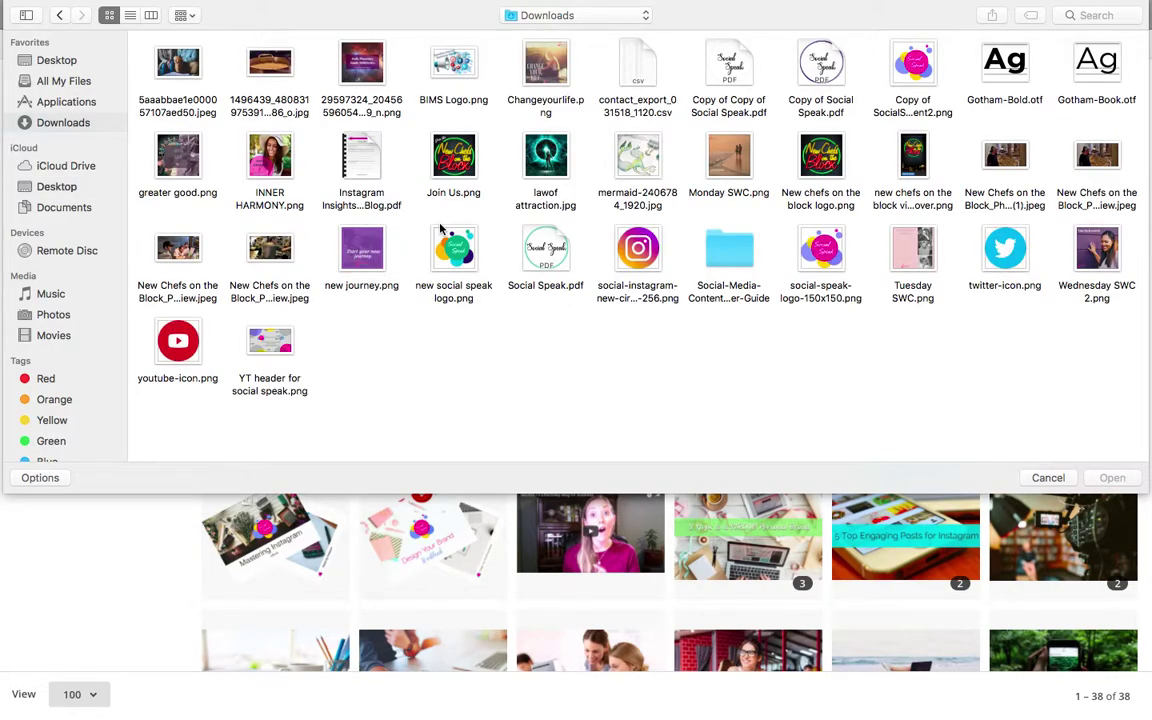
{"action": "double_click", "coordinate": [634, 166]}
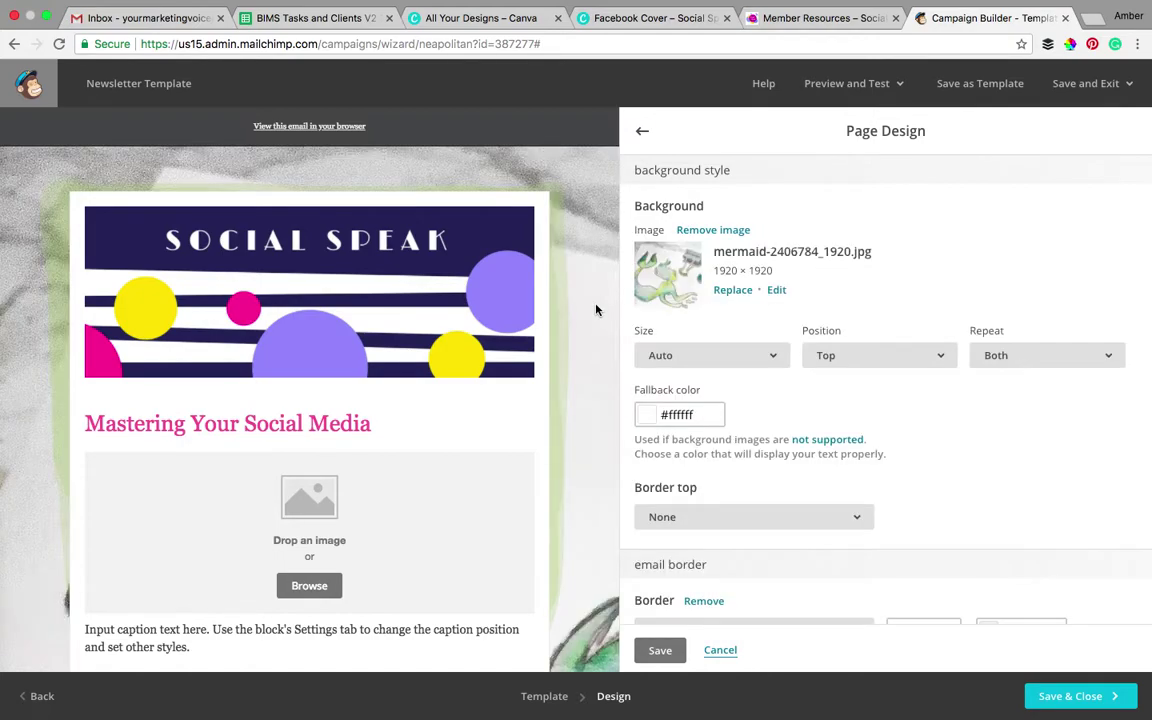
{"action": "scroll", "coordinate": [603, 383], "scroll_direction": "down", "scroll_amount": 10}
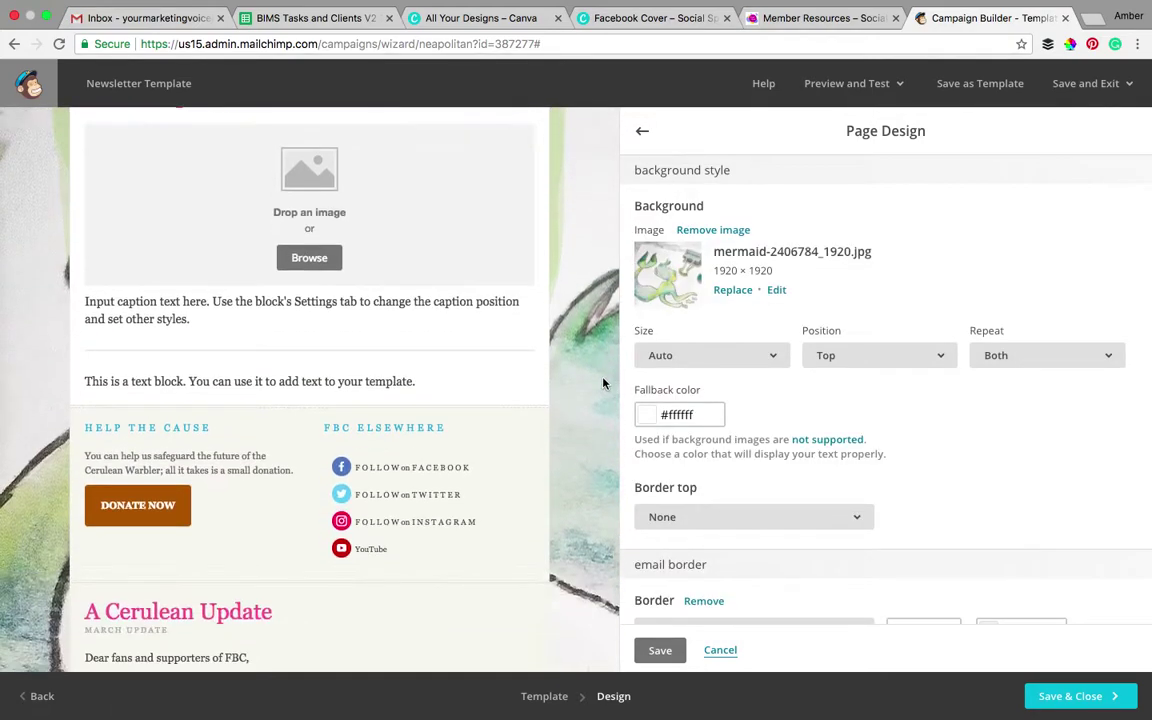
{"action": "scroll", "coordinate": [603, 383], "scroll_direction": "down", "scroll_amount": 5}
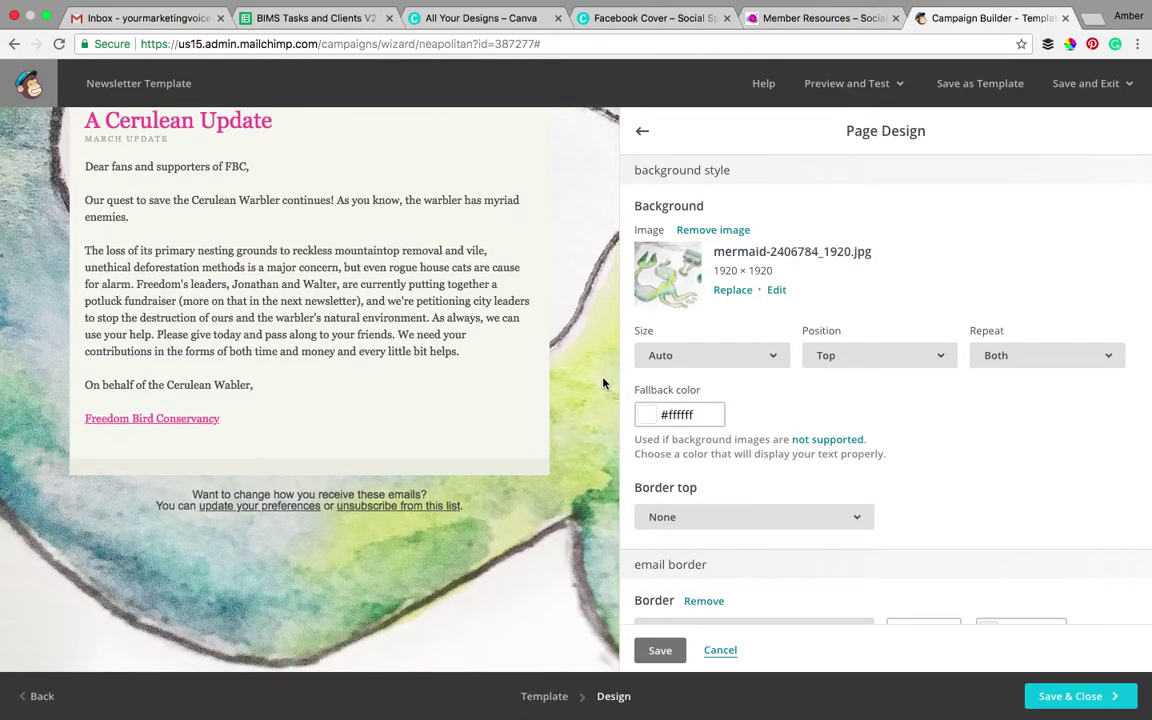
{"action": "scroll", "coordinate": [603, 383], "scroll_direction": "up", "scroll_amount": 10}
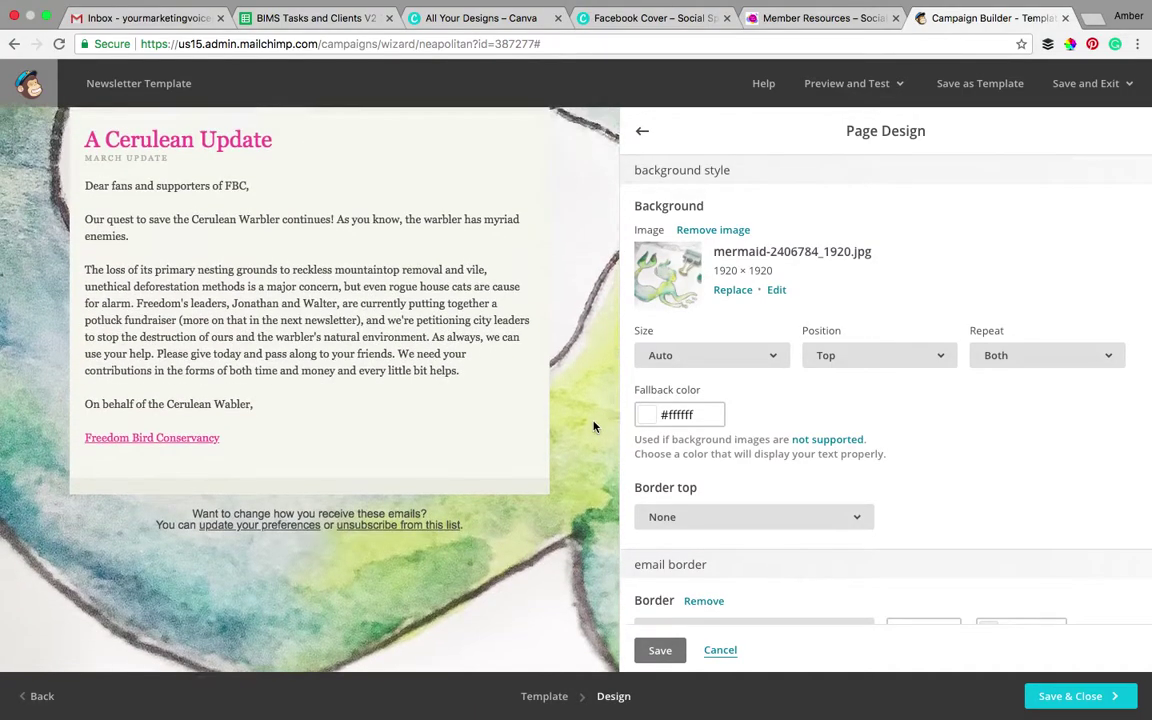
{"action": "scroll", "coordinate": [593, 427], "scroll_direction": "up", "scroll_amount": 5}
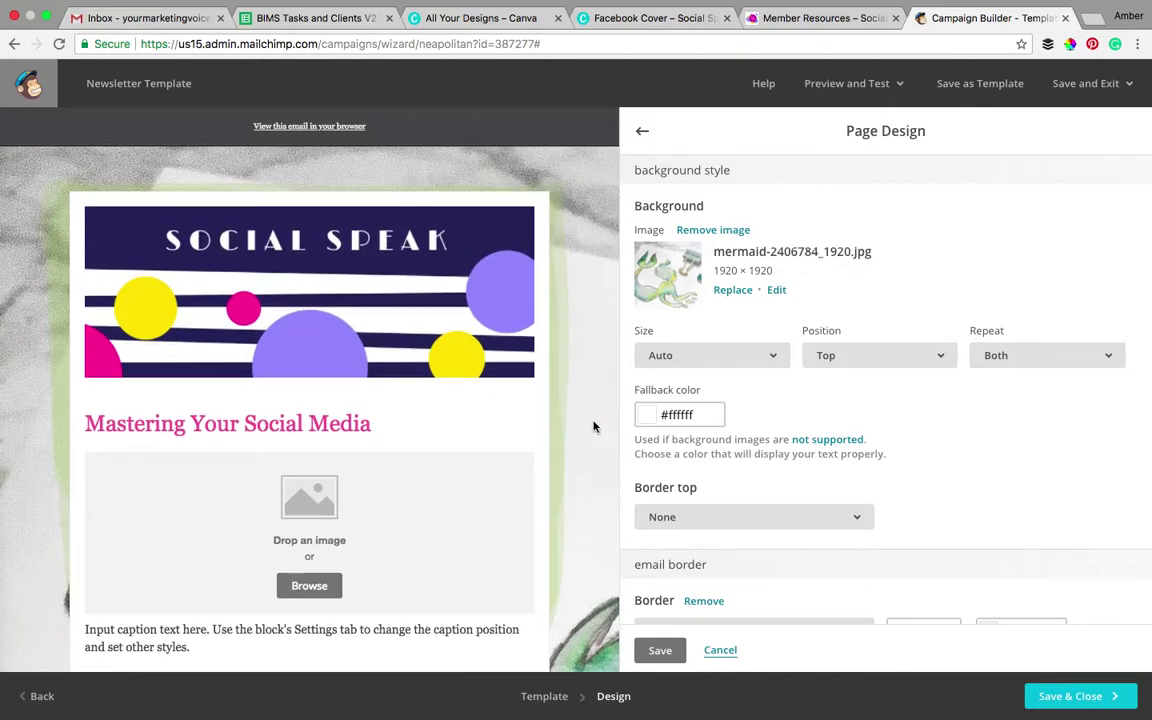
- Open Pixabay in a new browser tab and search its images for "teal background"
{"action": "left_click", "coordinate": [1097, 26]}
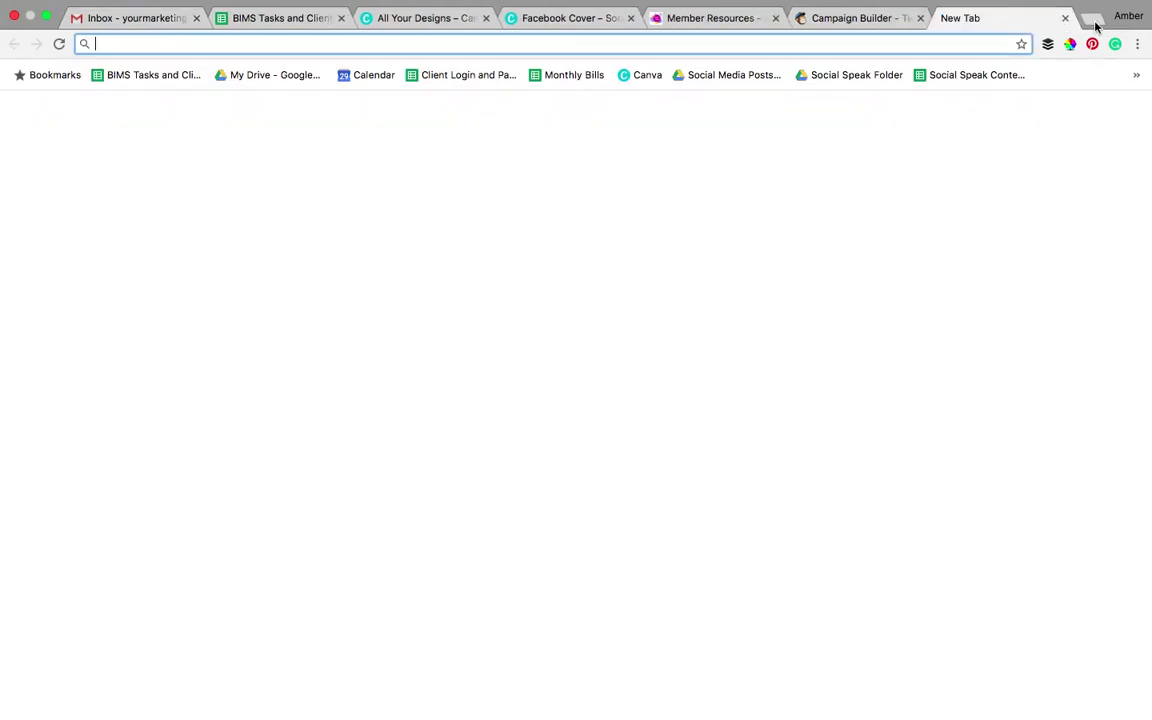
{"action": "type", "text": "pix"}
{"action": "key", "text": "Return"}
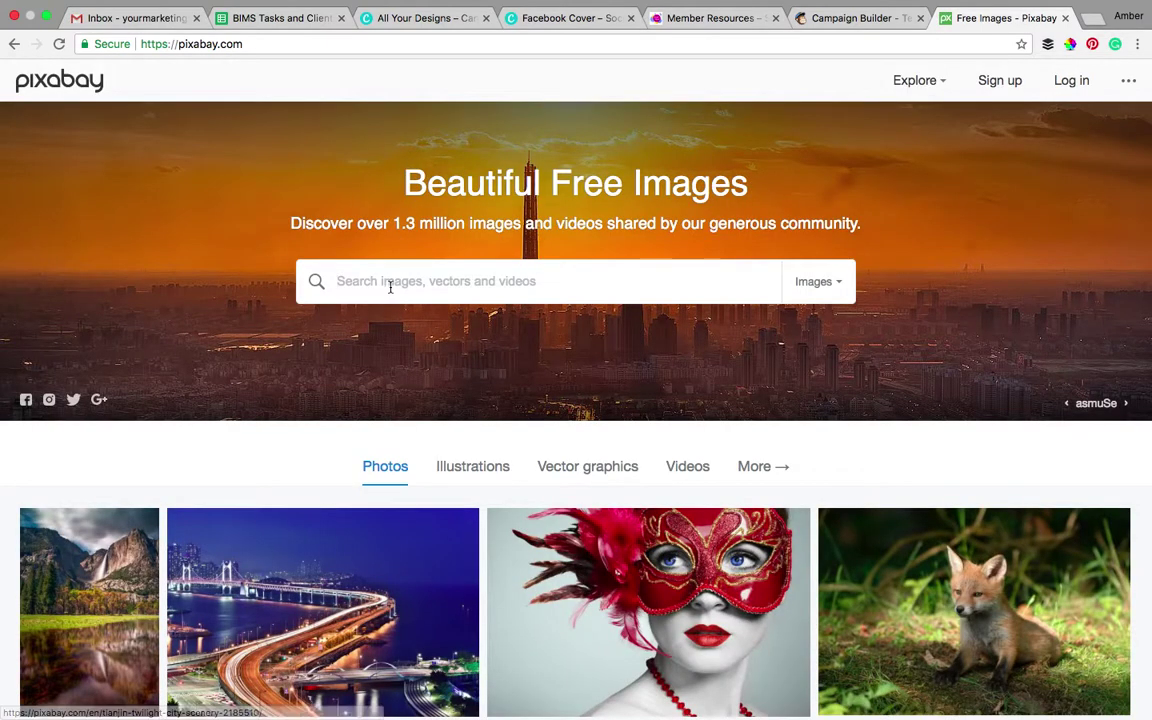
{"action": "left_click", "coordinate": [390, 284]}
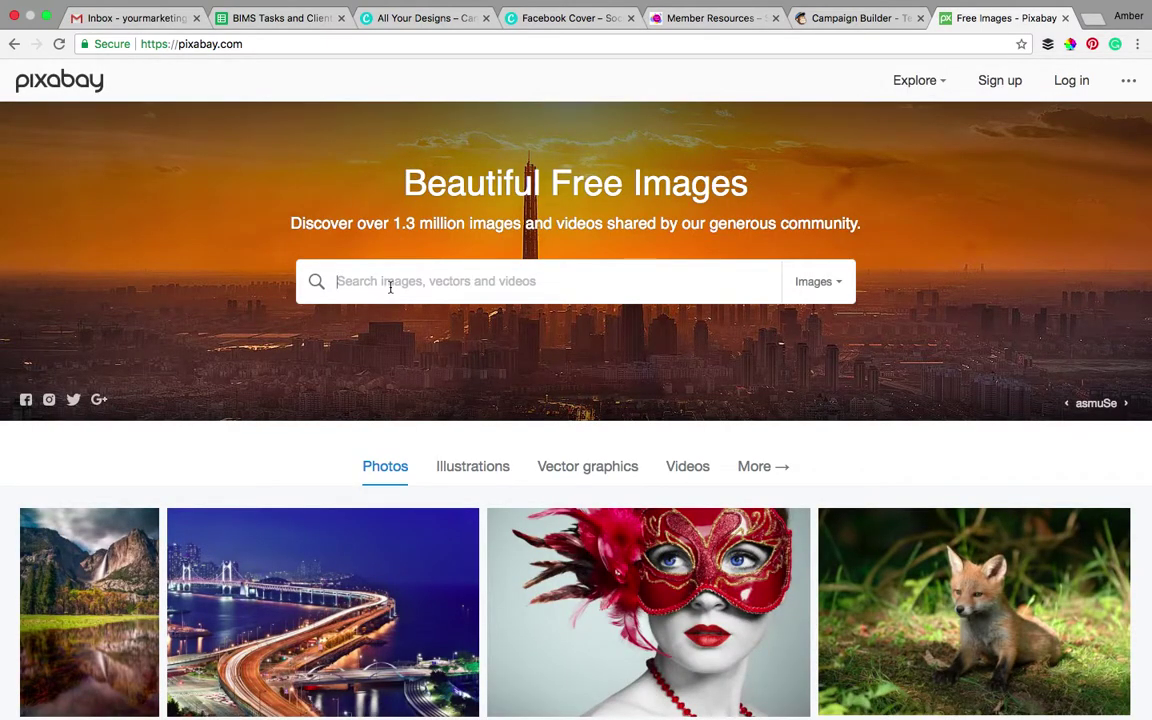
{"action": "type", "text": "teal bac"}
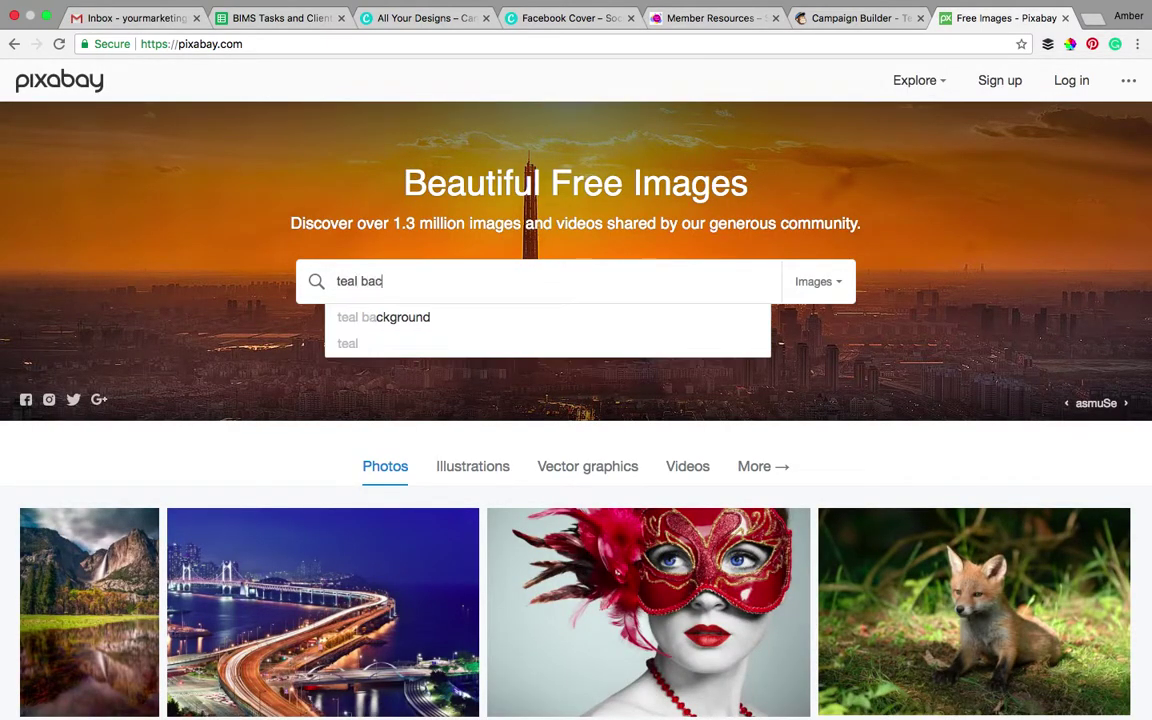
{"action": "type", "text": "kground"}
{"action": "key", "text": "Return"}
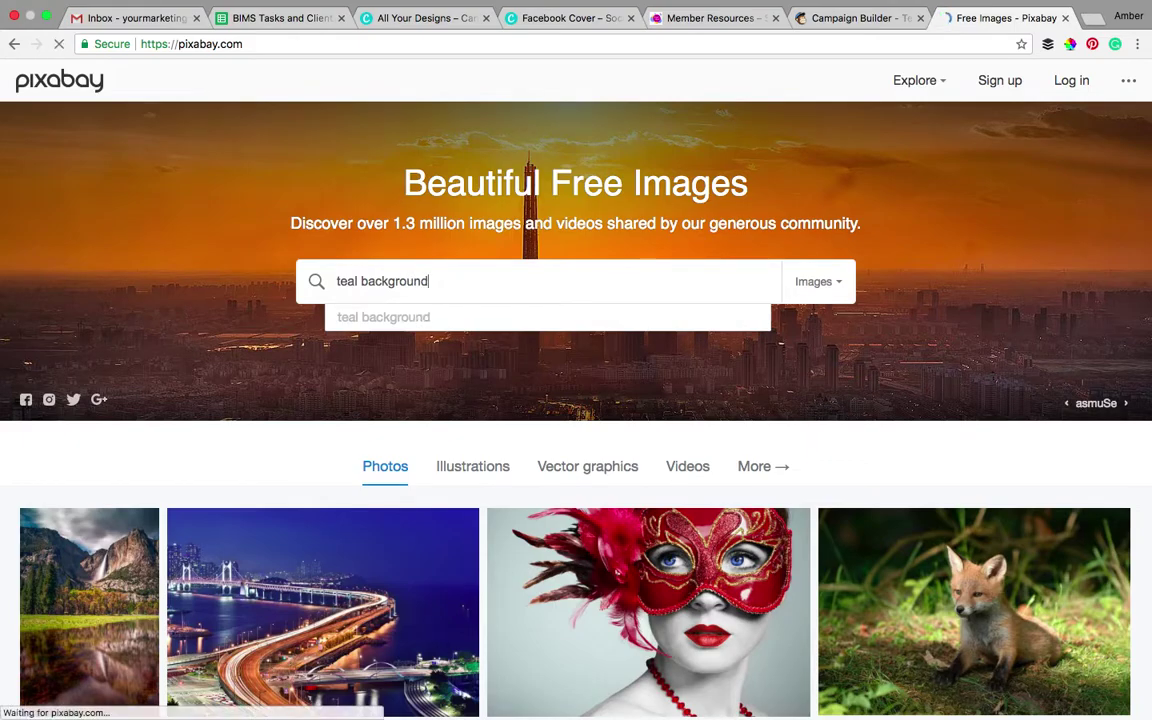
- Browse the teal background results for a suitable image, previewing the plain mint paper texture and the blue-teal watercolor
{"action": "scroll", "coordinate": [535, 560], "scroll_direction": "down", "scroll_amount": 3}
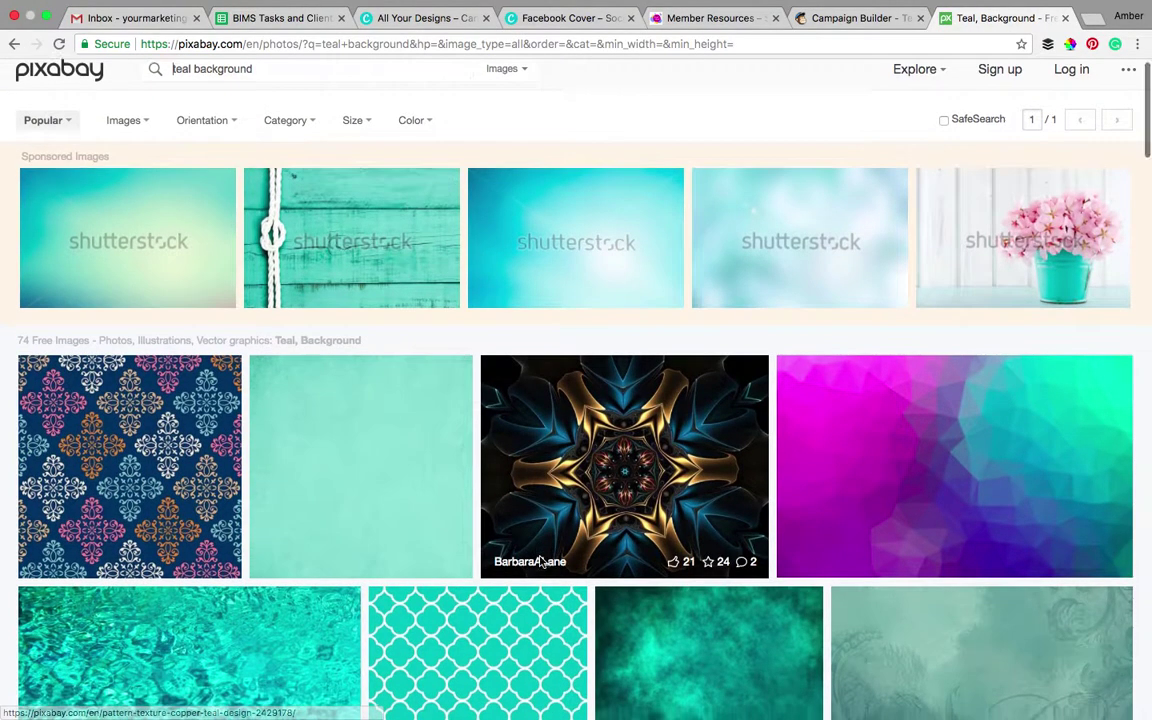
{"action": "scroll", "coordinate": [540, 560], "scroll_direction": "down", "scroll_amount": 3}
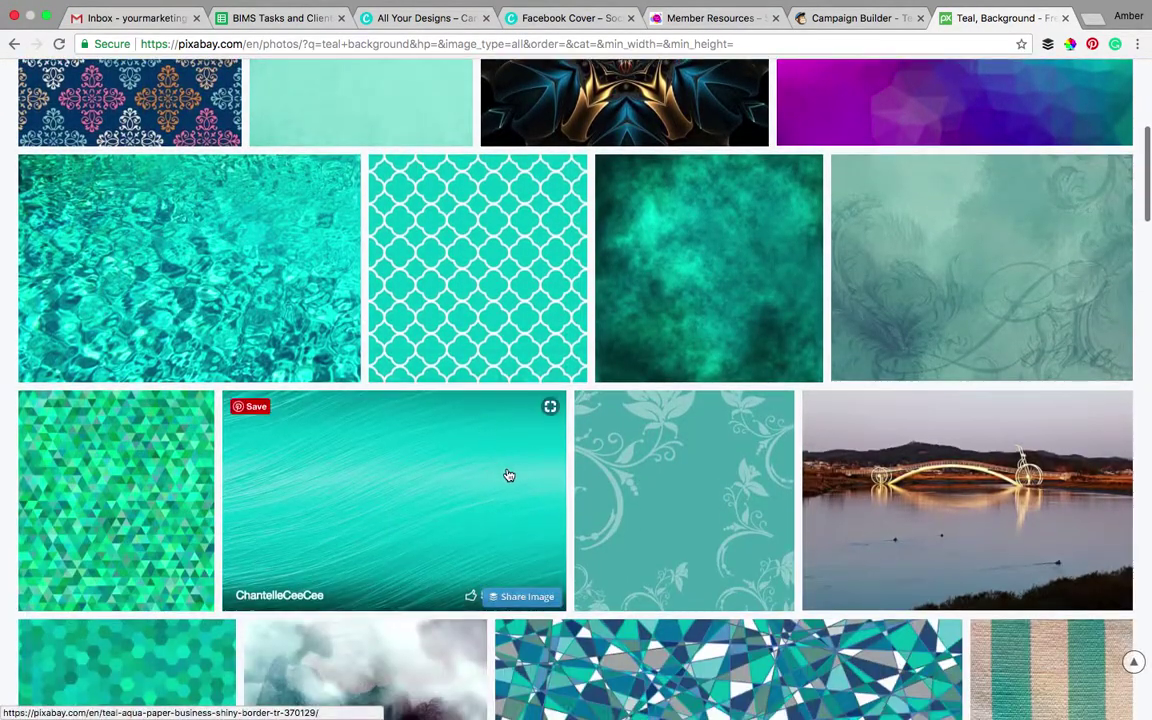
{"action": "scroll", "coordinate": [509, 475], "scroll_direction": "up", "scroll_amount": 3}
{"action": "left_click", "coordinate": [381, 292]}
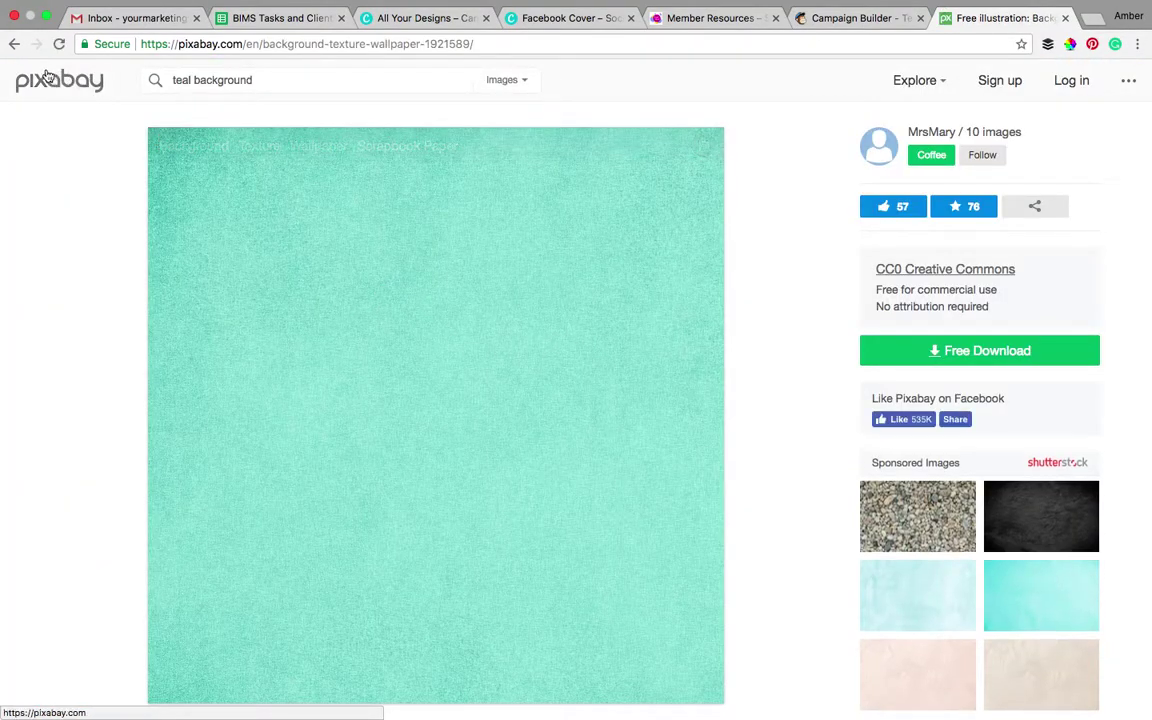
{"action": "left_click", "coordinate": [14, 46]}
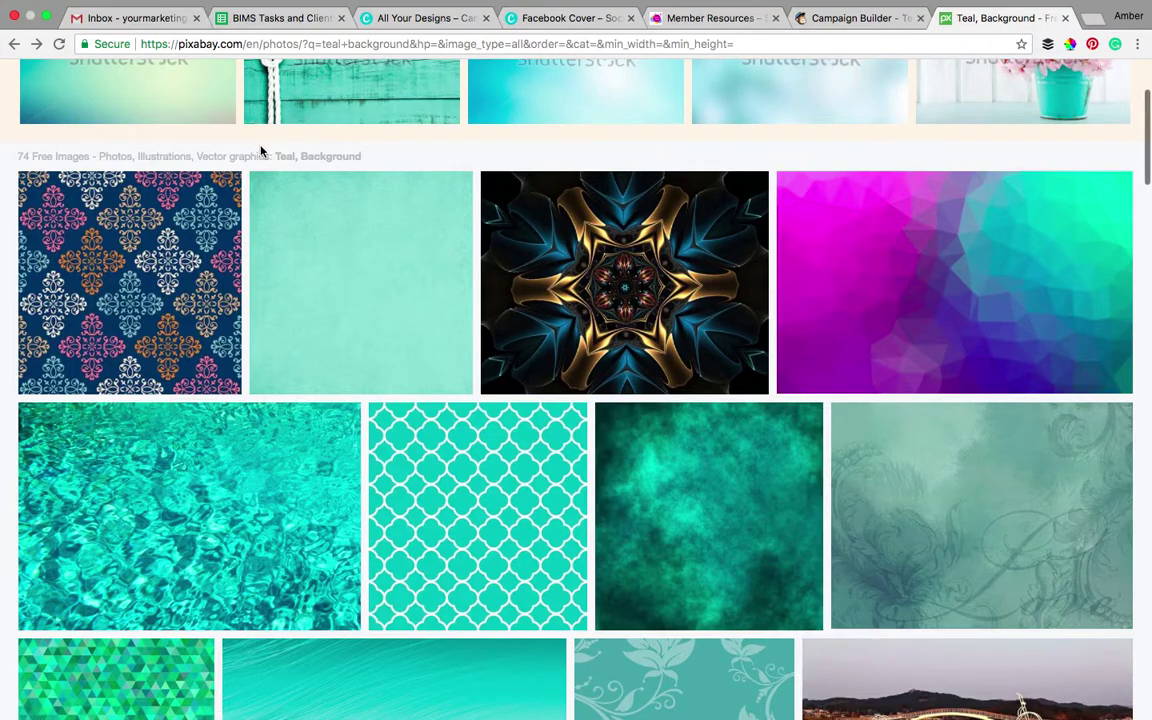
{"action": "scroll", "coordinate": [424, 420], "scroll_direction": "down", "scroll_amount": 9}
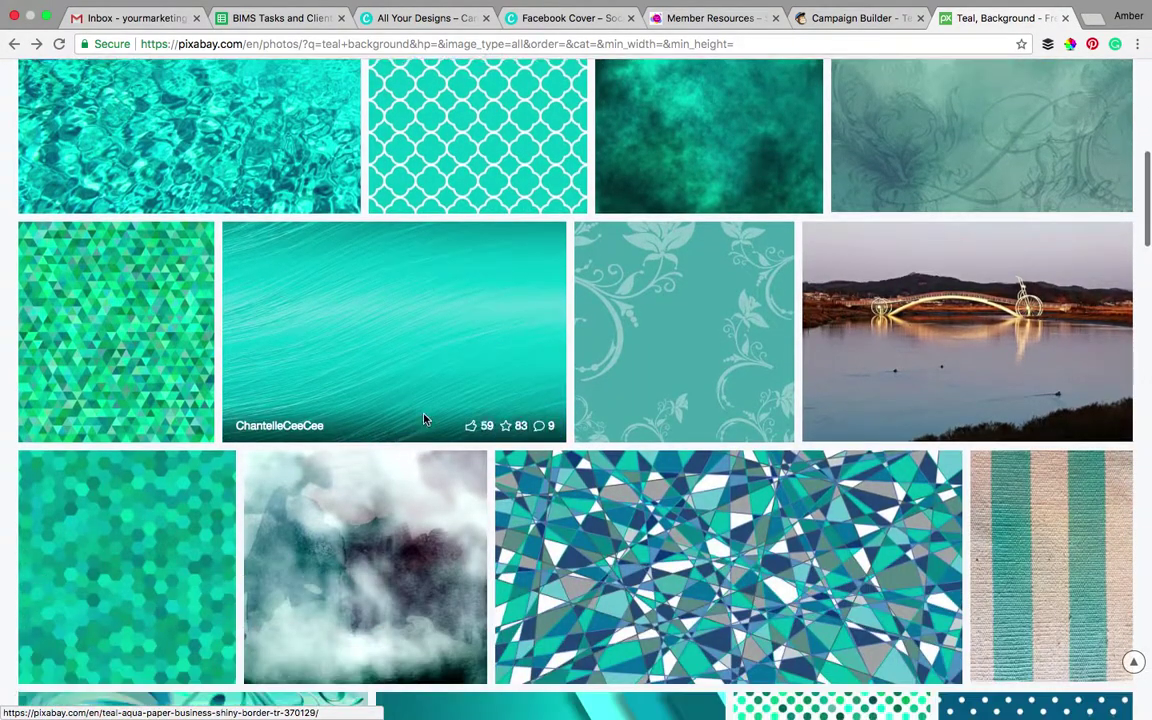
{"action": "scroll", "coordinate": [424, 420], "scroll_direction": "down", "scroll_amount": 2}
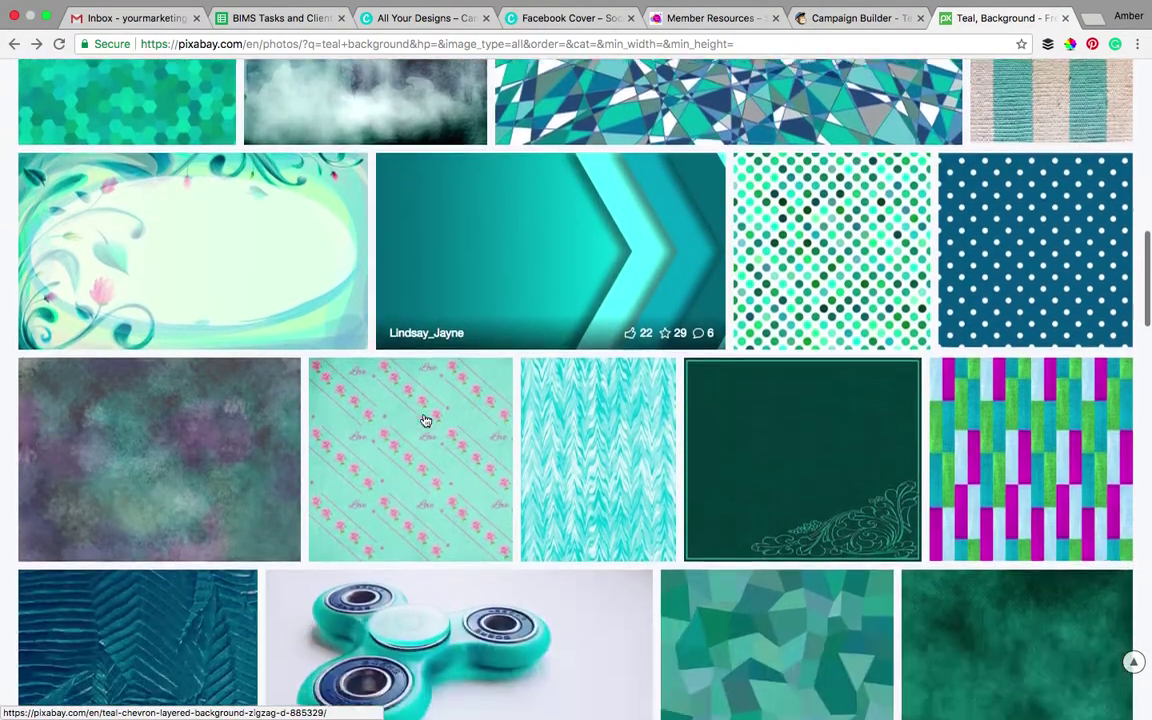
{"action": "scroll", "coordinate": [426, 415], "scroll_direction": "down", "scroll_amount": 2}
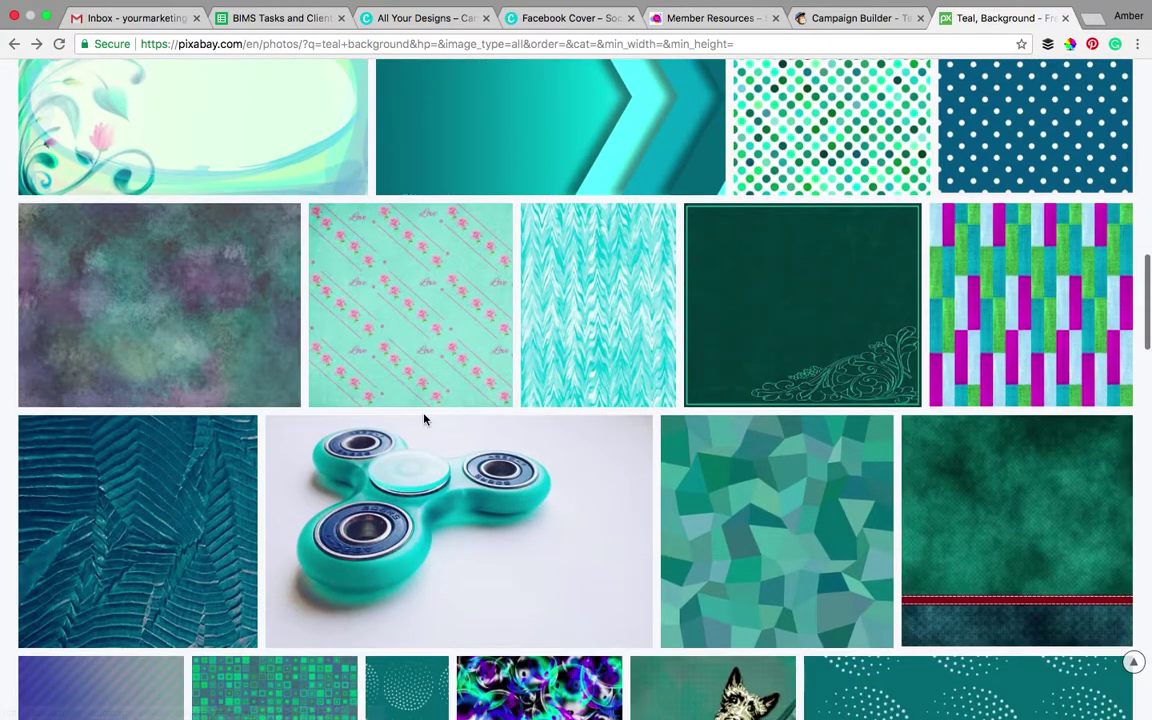
{"action": "scroll", "coordinate": [708, 391], "scroll_direction": "down", "scroll_amount": 2}
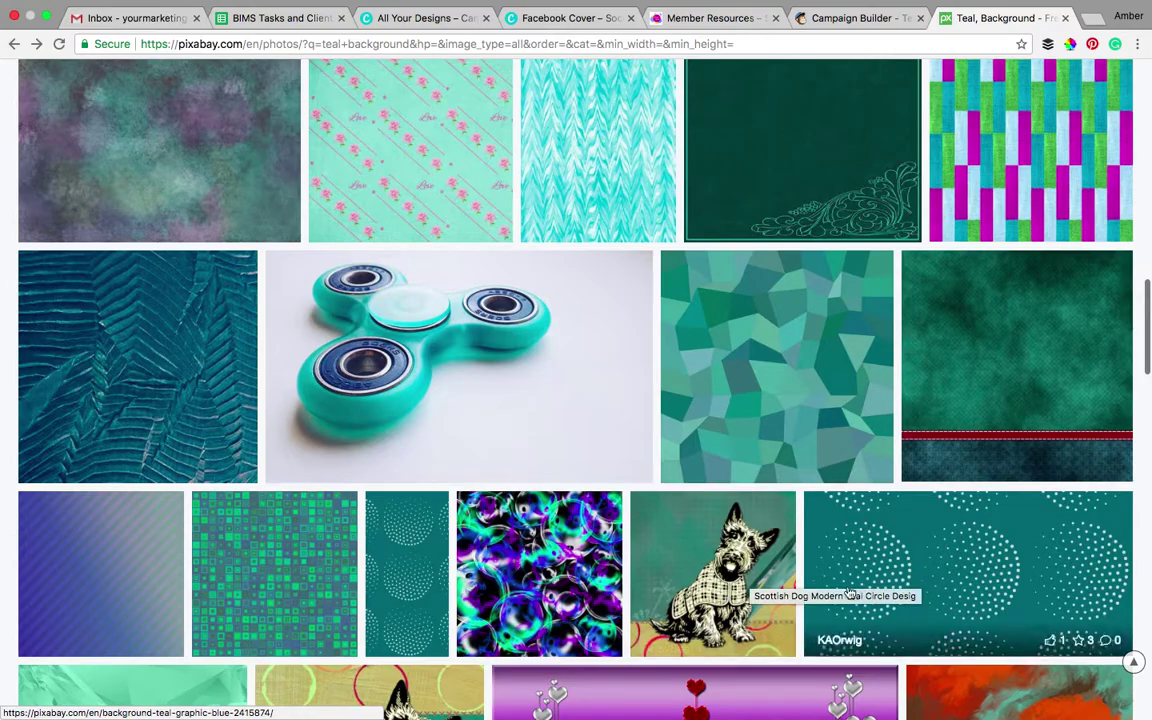
{"action": "scroll", "coordinate": [820, 600], "scroll_direction": "down", "scroll_amount": 5}
{"action": "scroll", "coordinate": [845, 590], "scroll_direction": "down", "scroll_amount": 10}
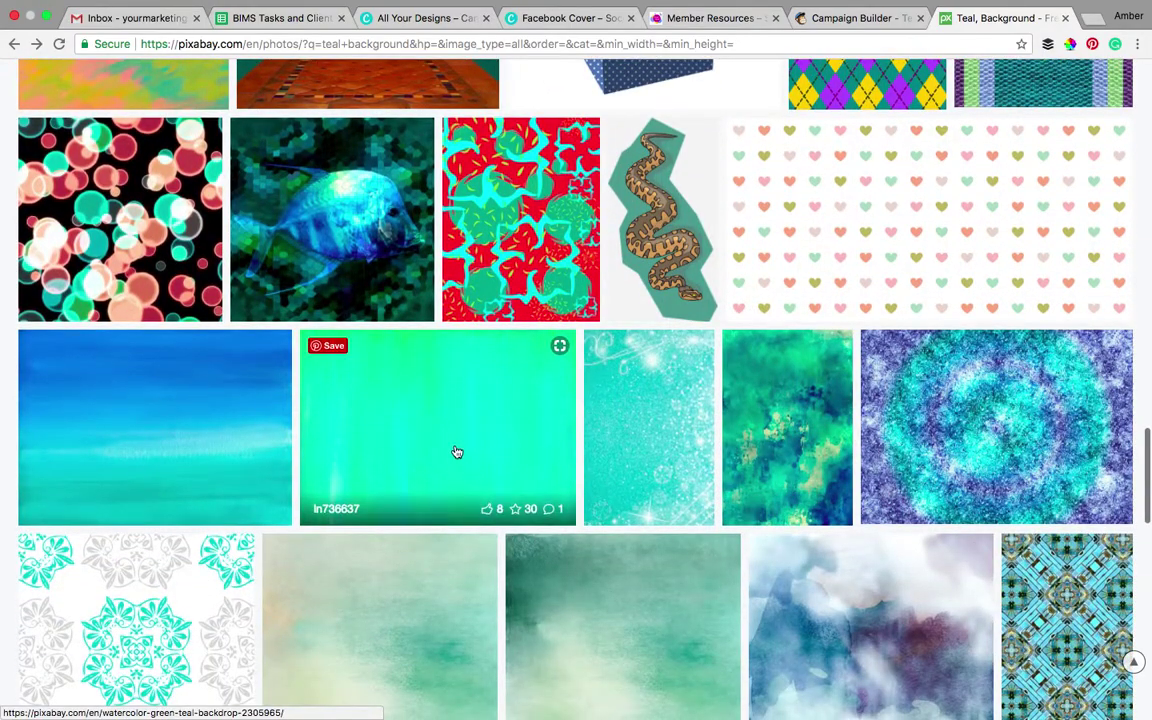
{"action": "left_click", "coordinate": [205, 457]}
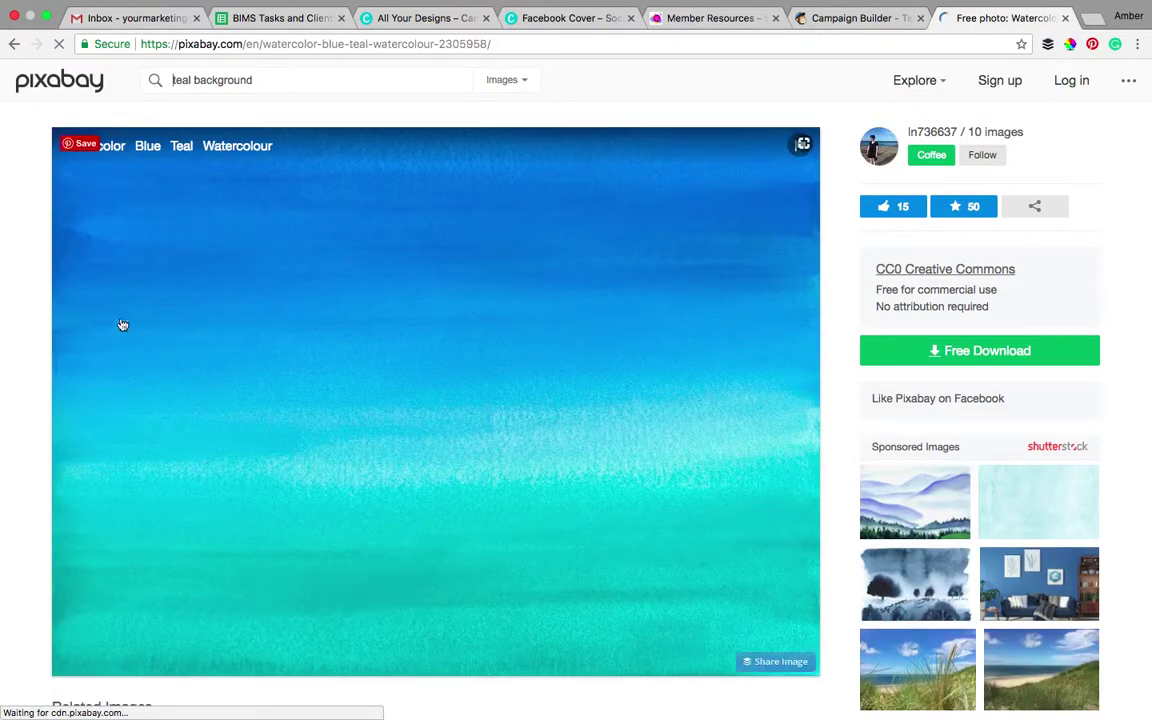
{"action": "left_click", "coordinate": [14, 45]}
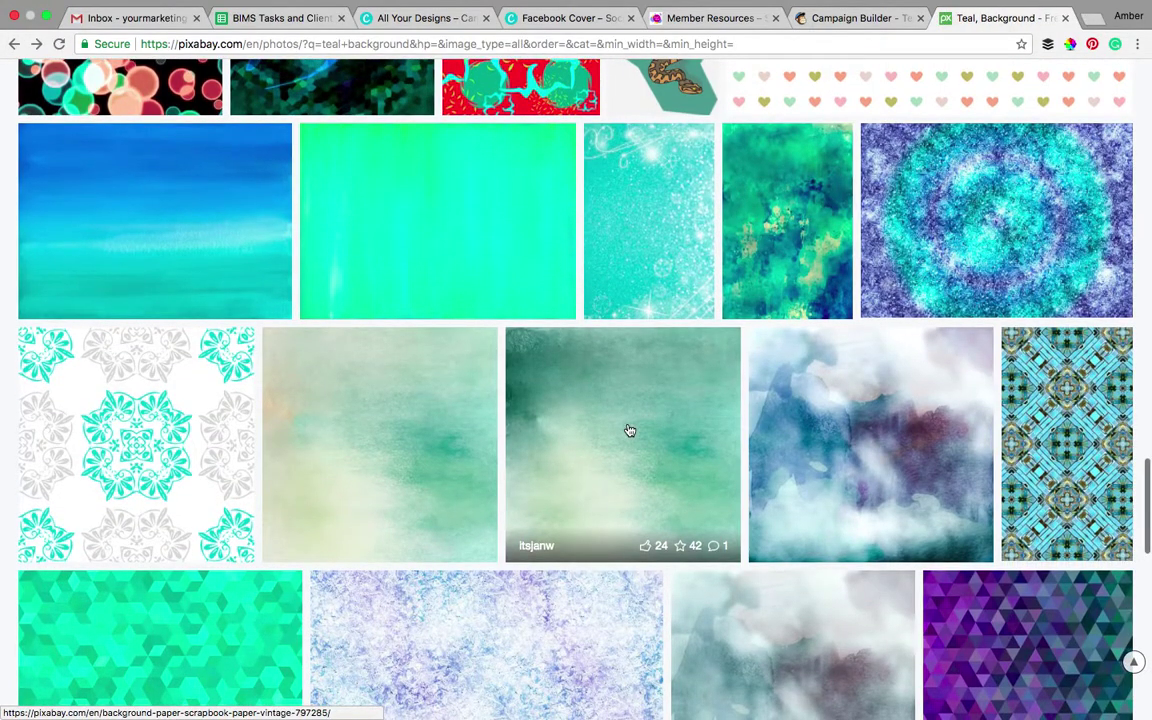
- Save the green watercolor scrapbook paper image to the Desktop as the JPEG background-paper-797285_960_720
{"action": "left_click", "coordinate": [629, 430]}
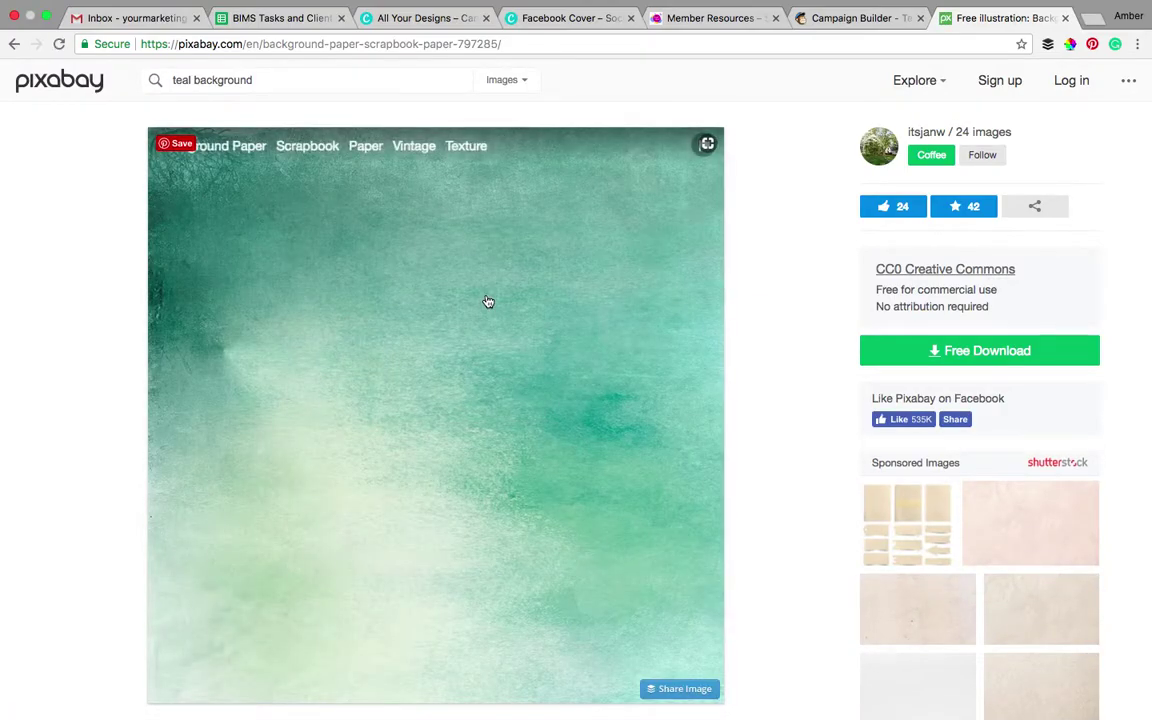
{"action": "right_click", "coordinate": [489, 301]}
{"action": "left_click", "coordinate": [535, 318]}
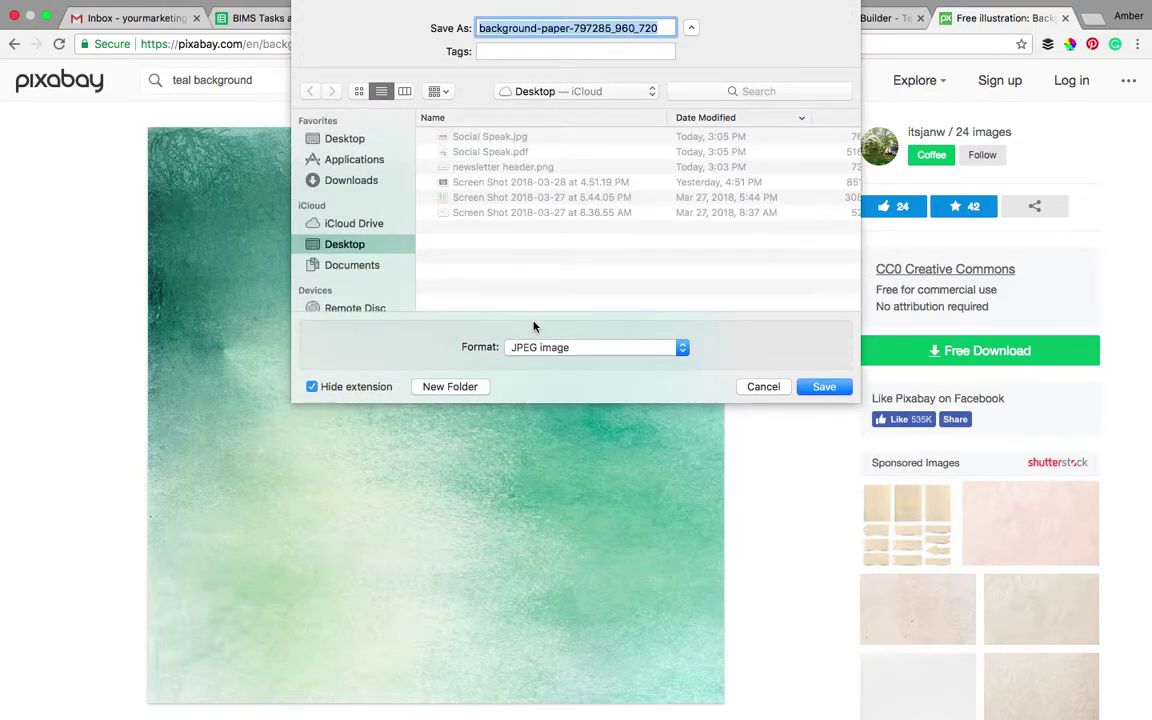
{"action": "left_click", "coordinate": [824, 386]}
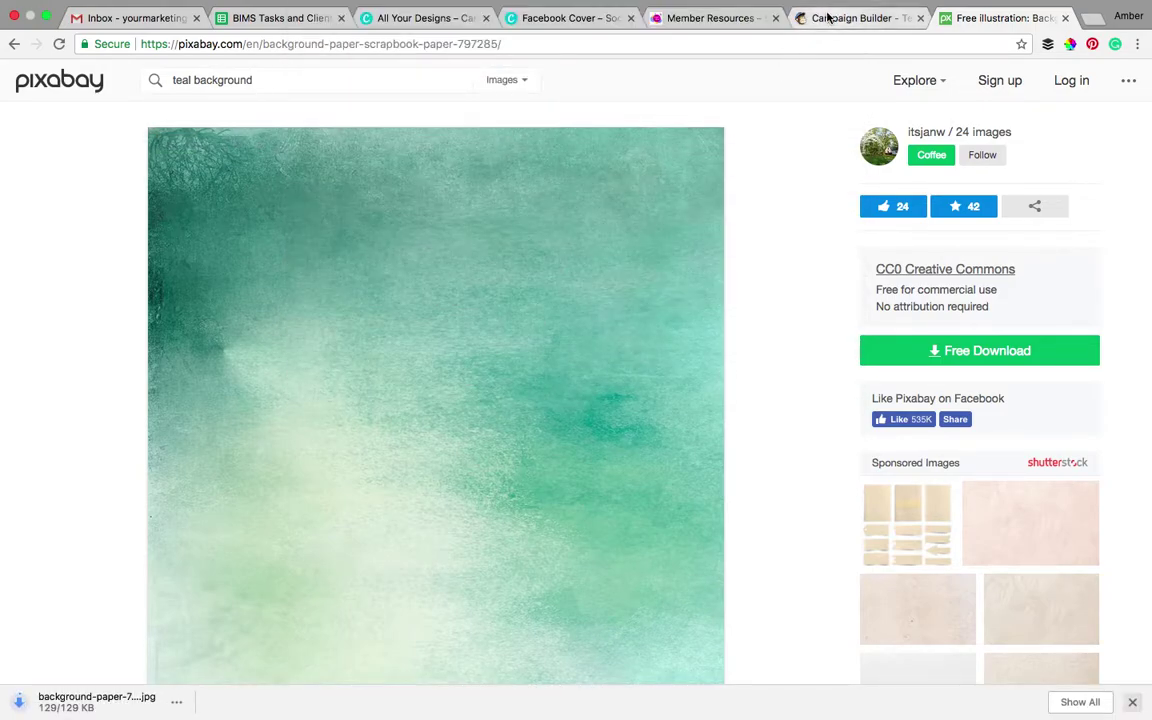
- Back in MailChimp, remove the mermaid background and upload background-paper-797285_960_720.jpg from the Desktop as the page background image
{"action": "left_click", "coordinate": [858, 18]}
{"action": "left_click", "coordinate": [711, 231]}
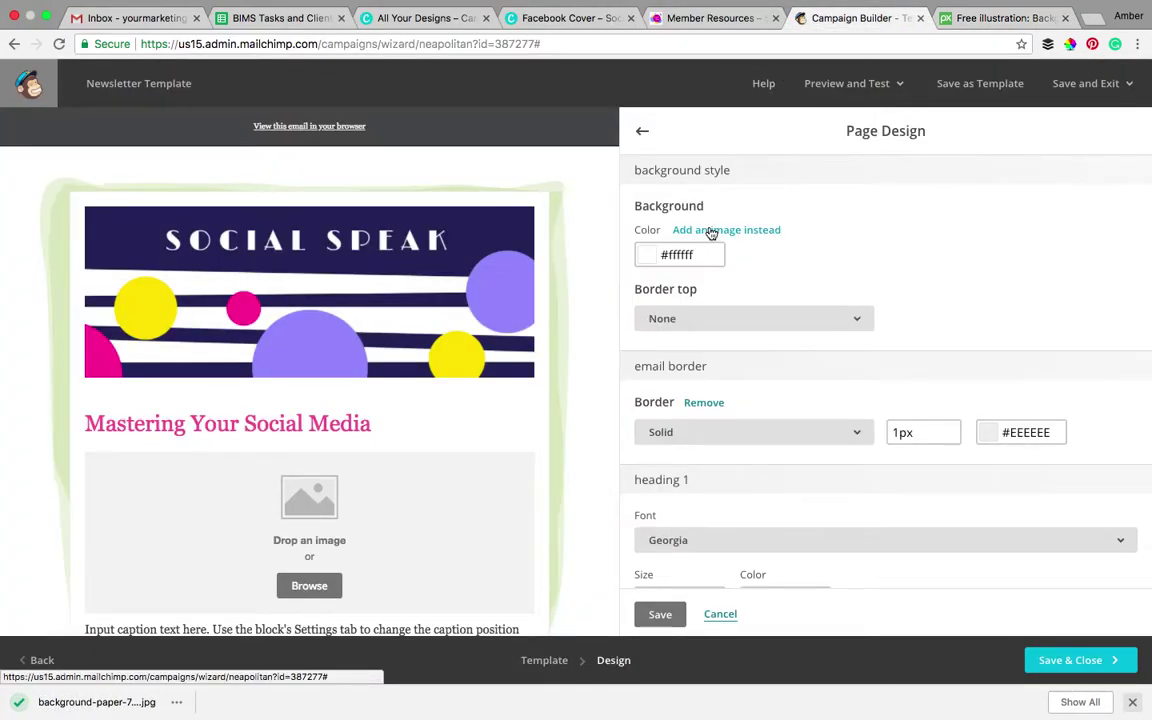
{"action": "left_click", "coordinate": [704, 231]}
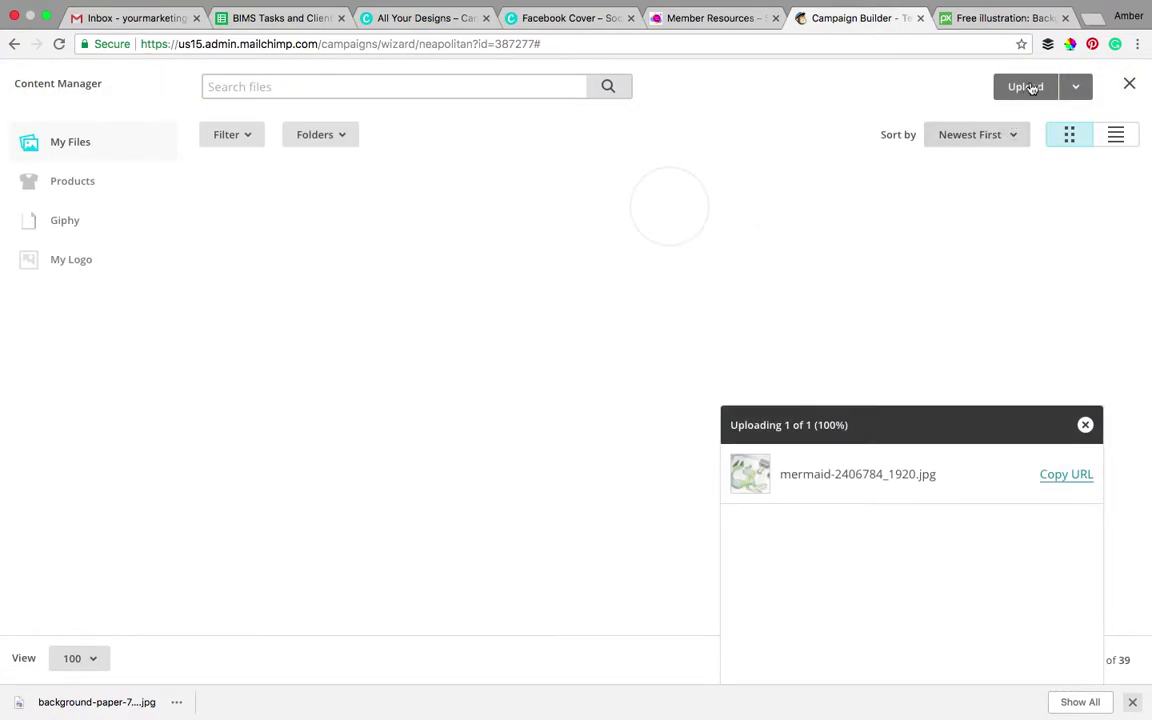
{"action": "left_click", "coordinate": [1033, 88]}
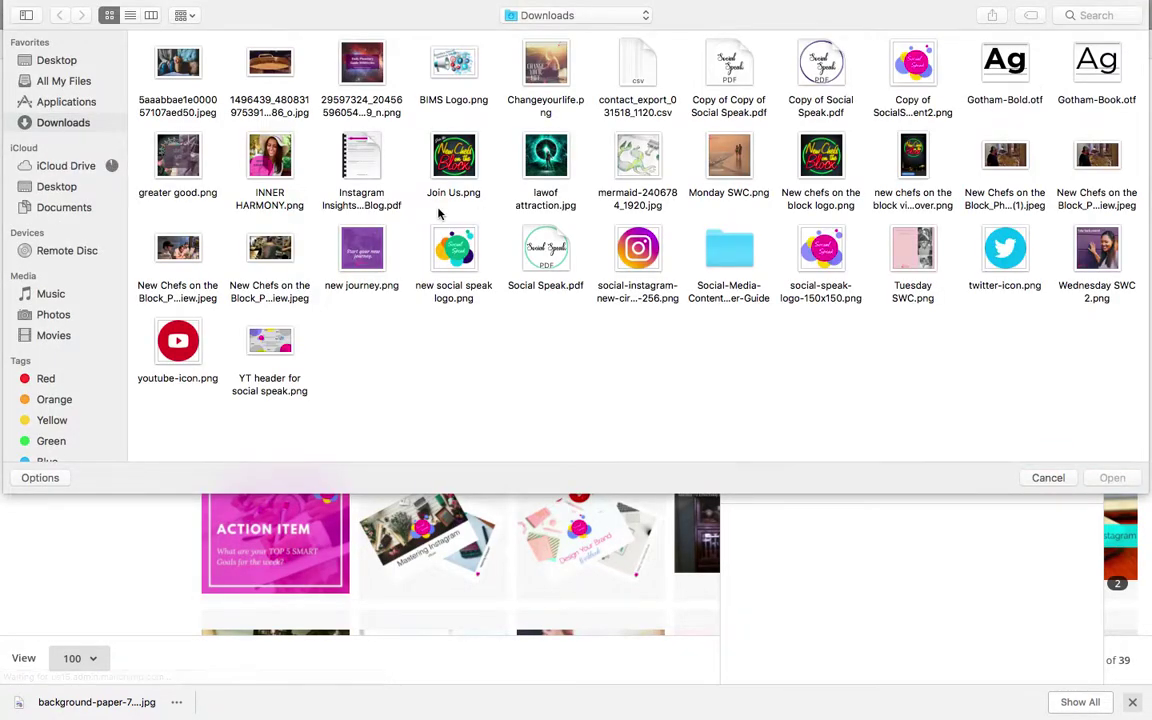
{"action": "left_click", "coordinate": [57, 61]}
{"action": "double_click", "coordinate": [170, 76]}
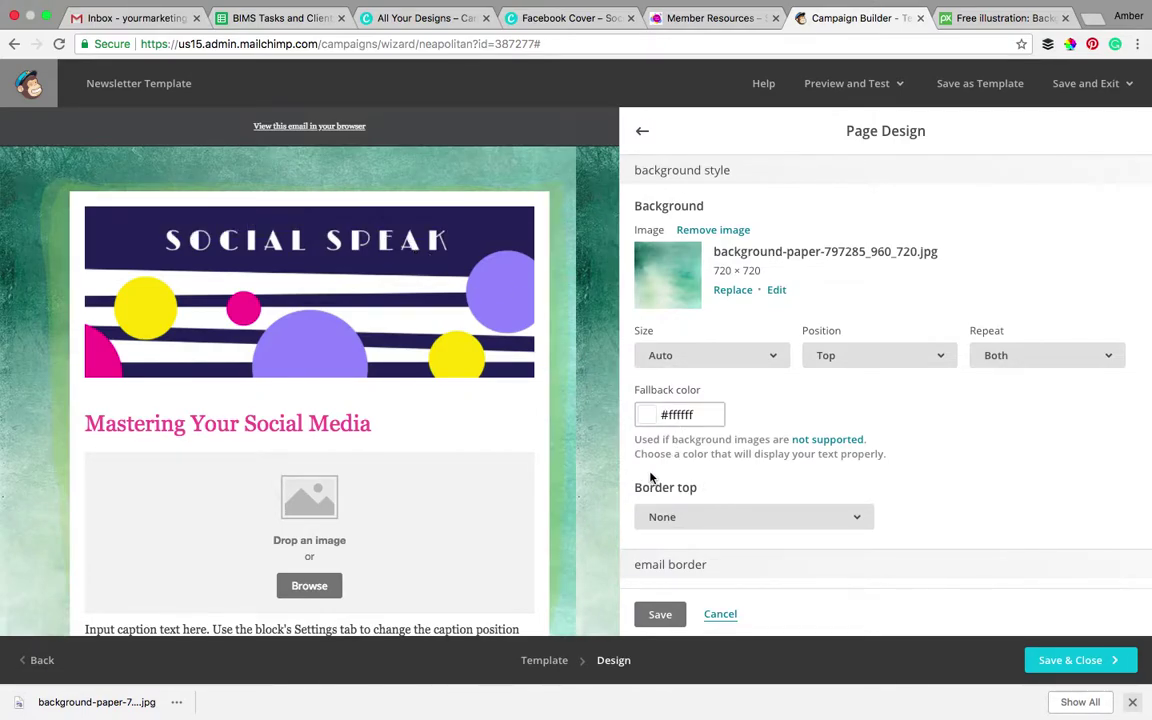
- On Pixabay, try to download the green watercolor scrapbook paper image at 3600×3600 as a replacement background
{"action": "left_click", "coordinate": [733, 290]}
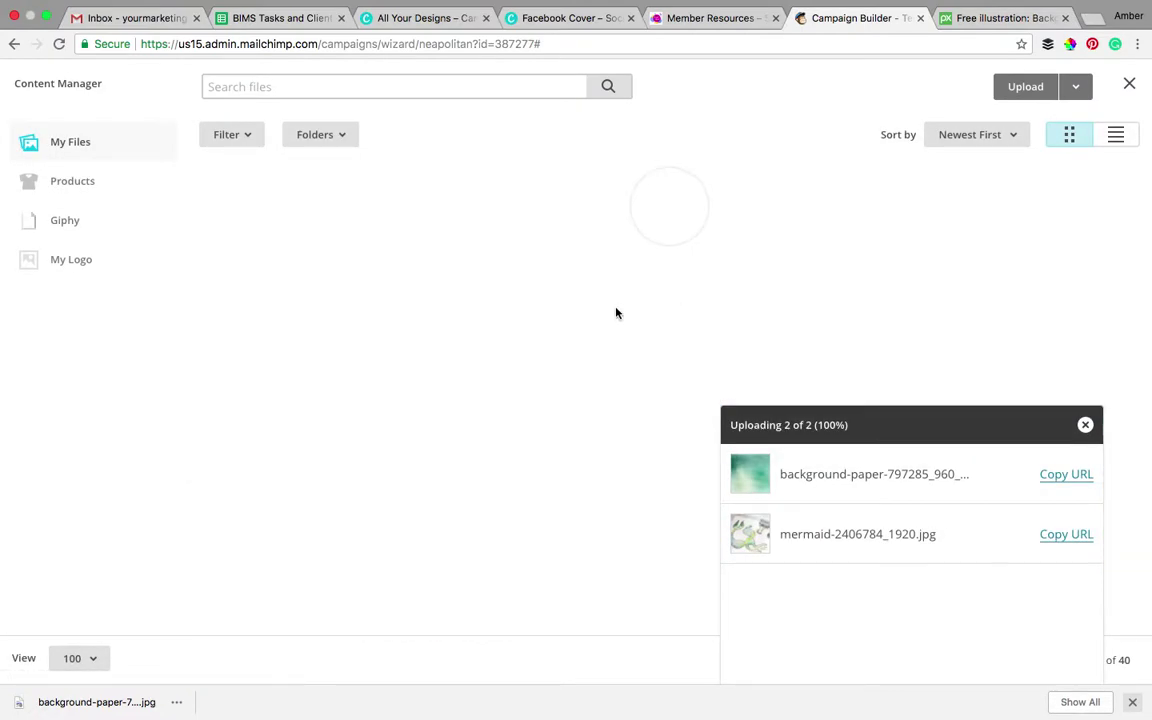
{"action": "left_click", "coordinate": [995, 18]}
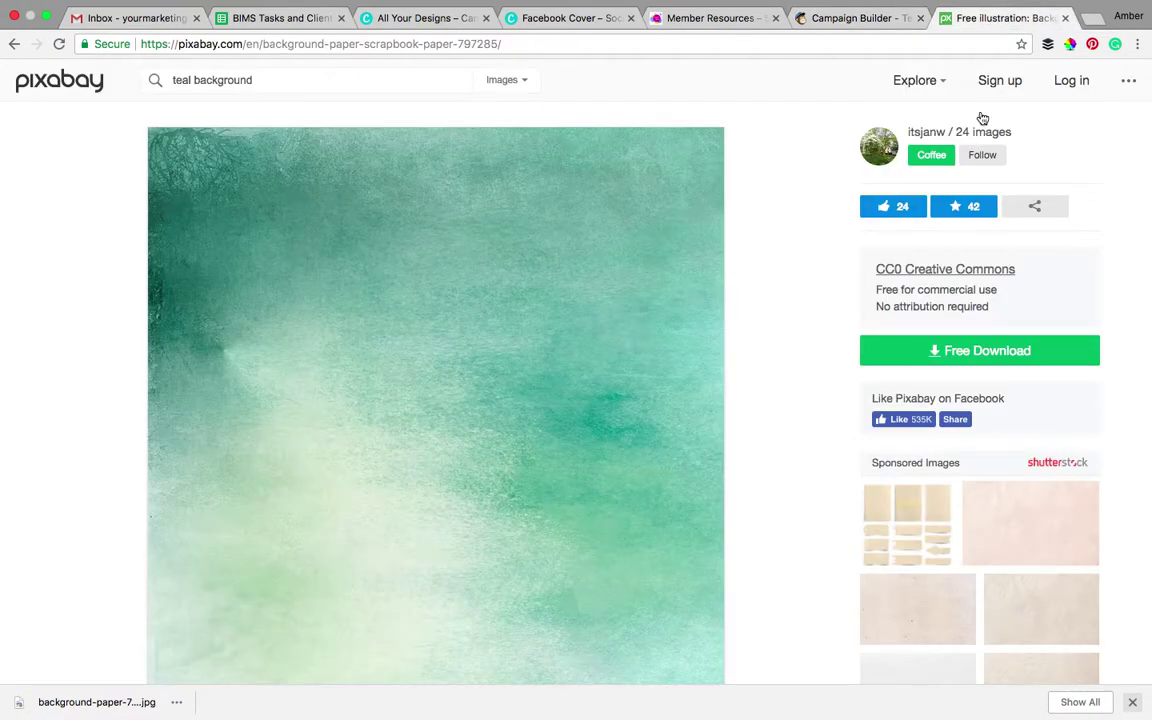
{"action": "left_click", "coordinate": [965, 362]}
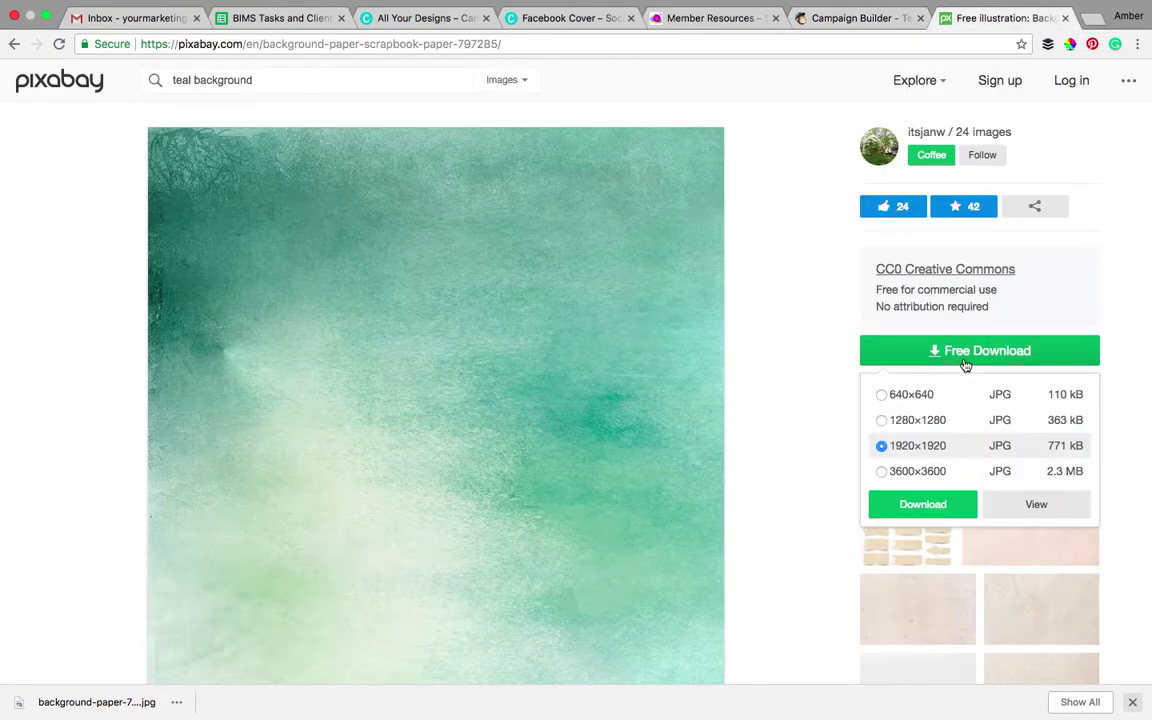
{"action": "left_click", "coordinate": [931, 473]}
{"action": "left_click", "coordinate": [938, 504]}
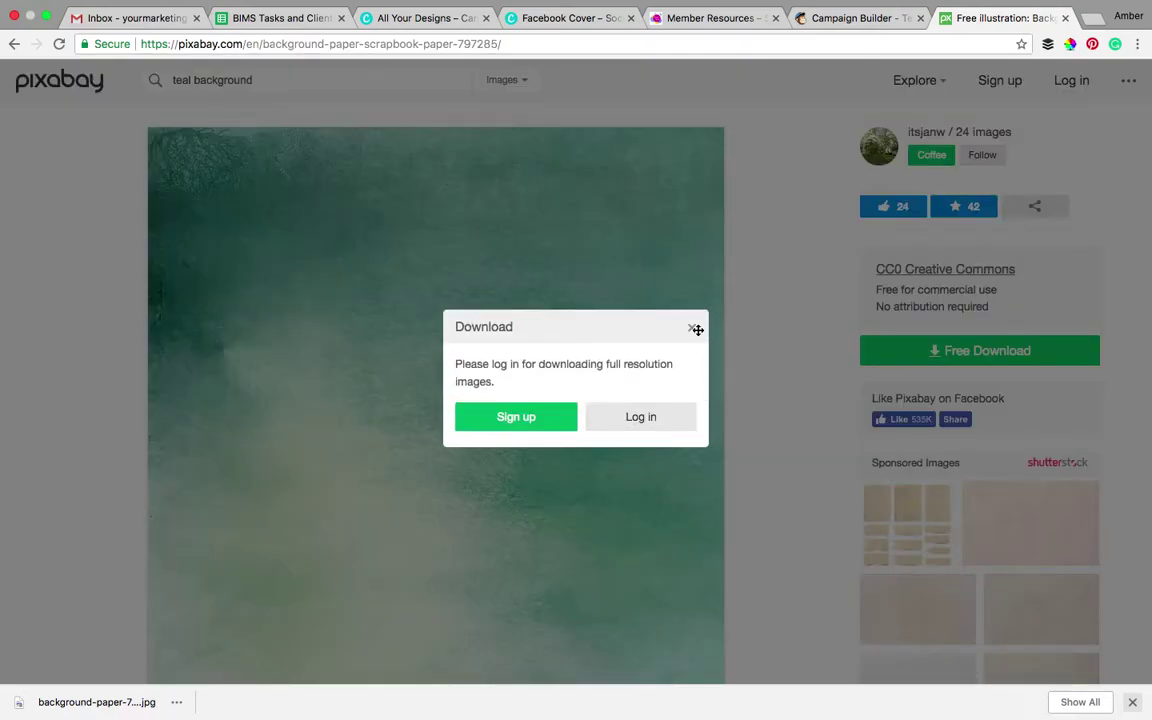
{"action": "left_click", "coordinate": [690, 330]}
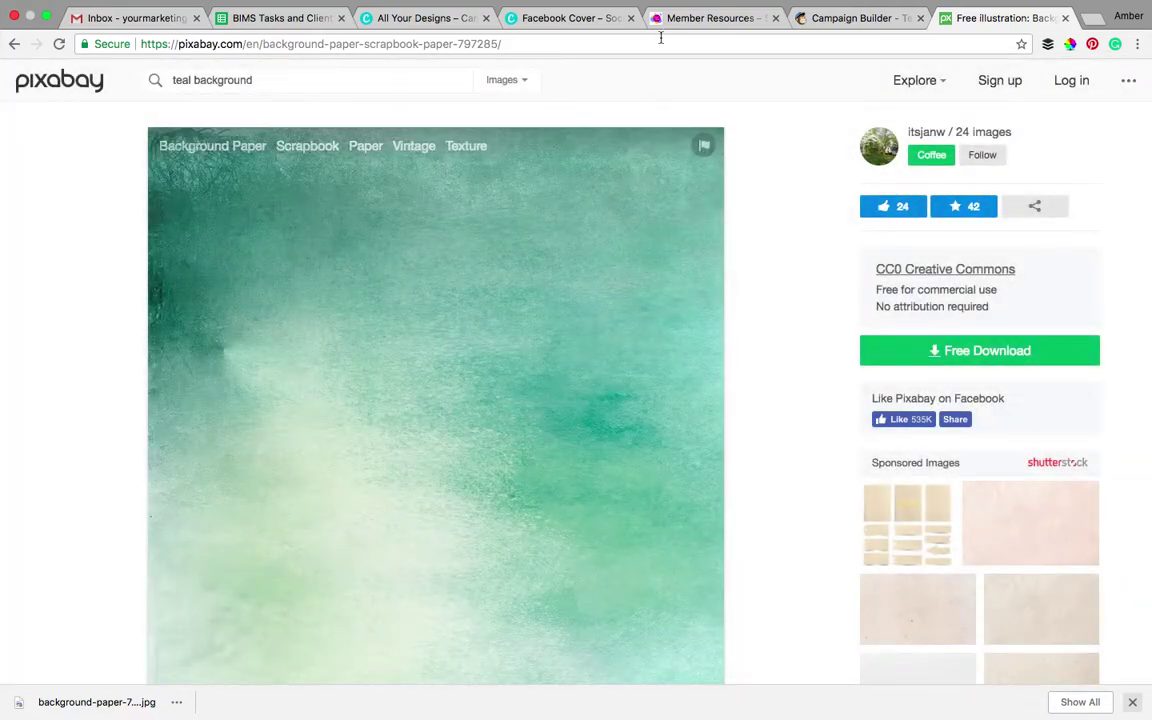
- Back in MailChimp, reinsert the green watercolor image as the page background and check how it repeats down the email
{"action": "left_click", "coordinate": [818, 22]}
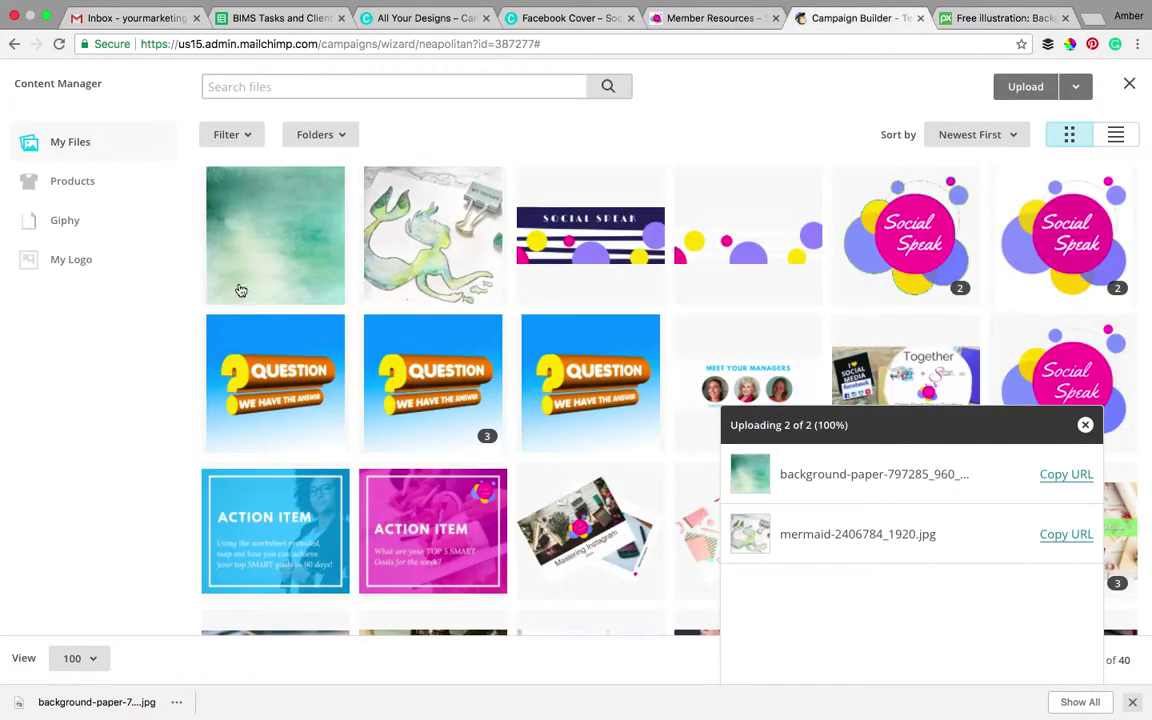
{"action": "left_click", "coordinate": [300, 242]}
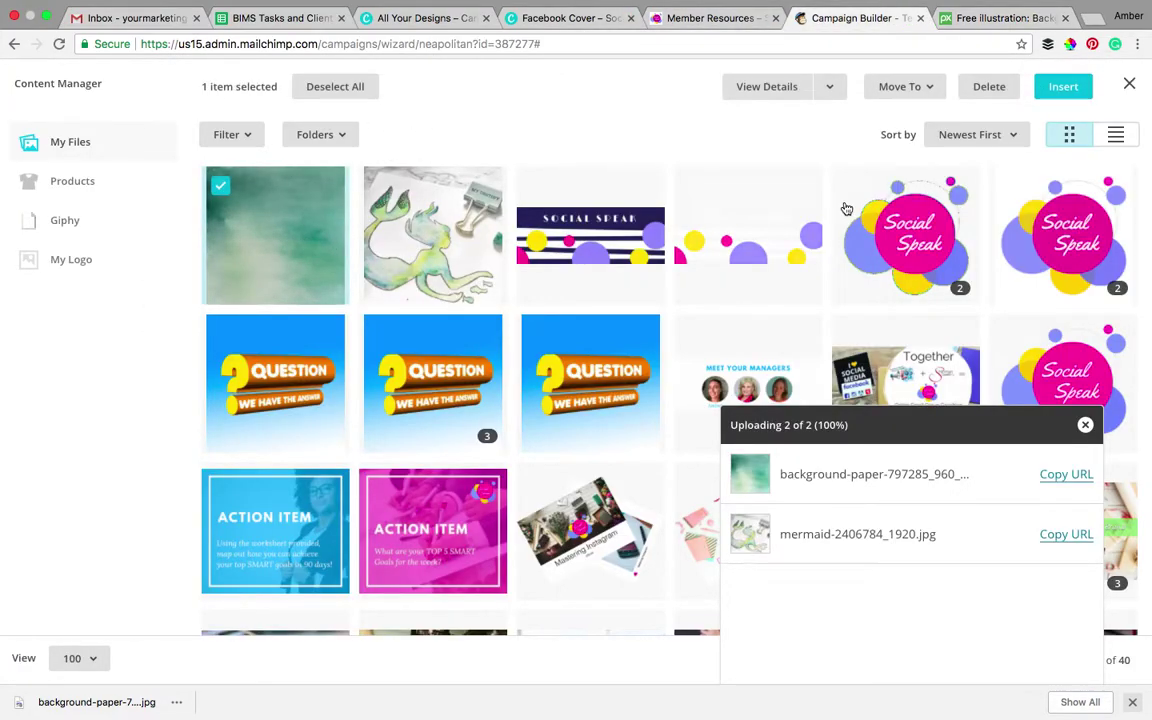
{"action": "left_click", "coordinate": [1062, 87]}
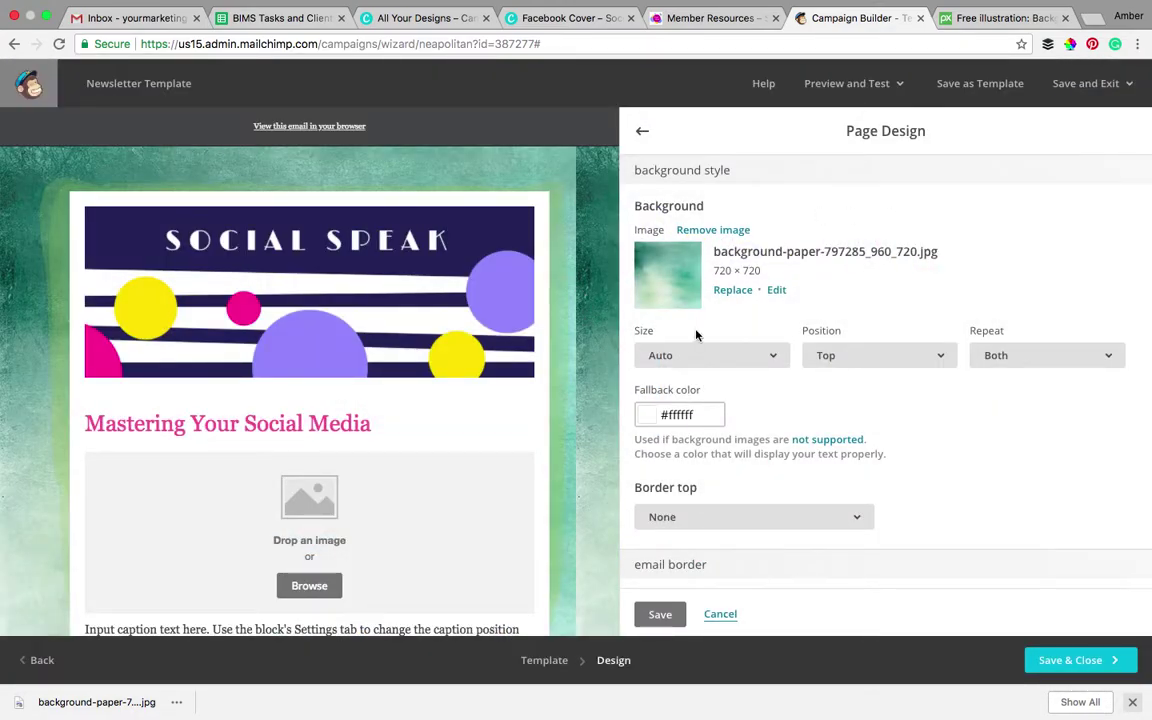
{"action": "scroll", "coordinate": [560, 350], "scroll_direction": "down", "scroll_amount": 4}
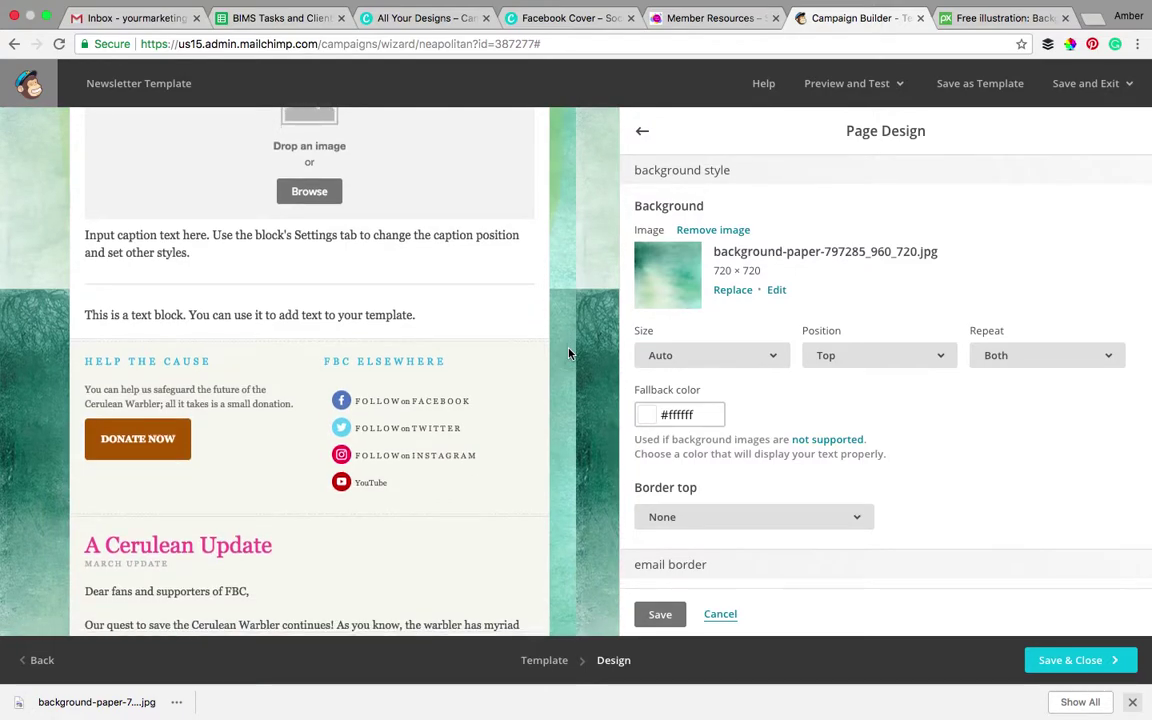
{"action": "scroll", "coordinate": [568, 352], "scroll_direction": "down", "scroll_amount": 5}
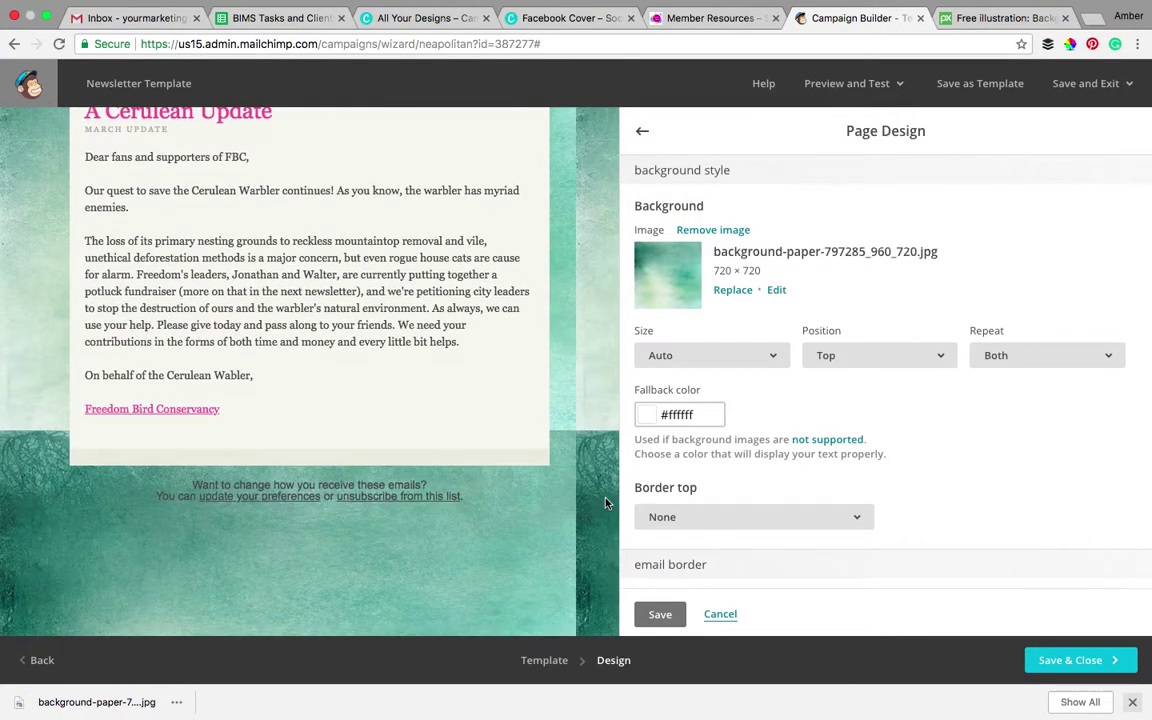
{"action": "scroll", "coordinate": [601, 438], "scroll_direction": "up", "scroll_amount": 10}
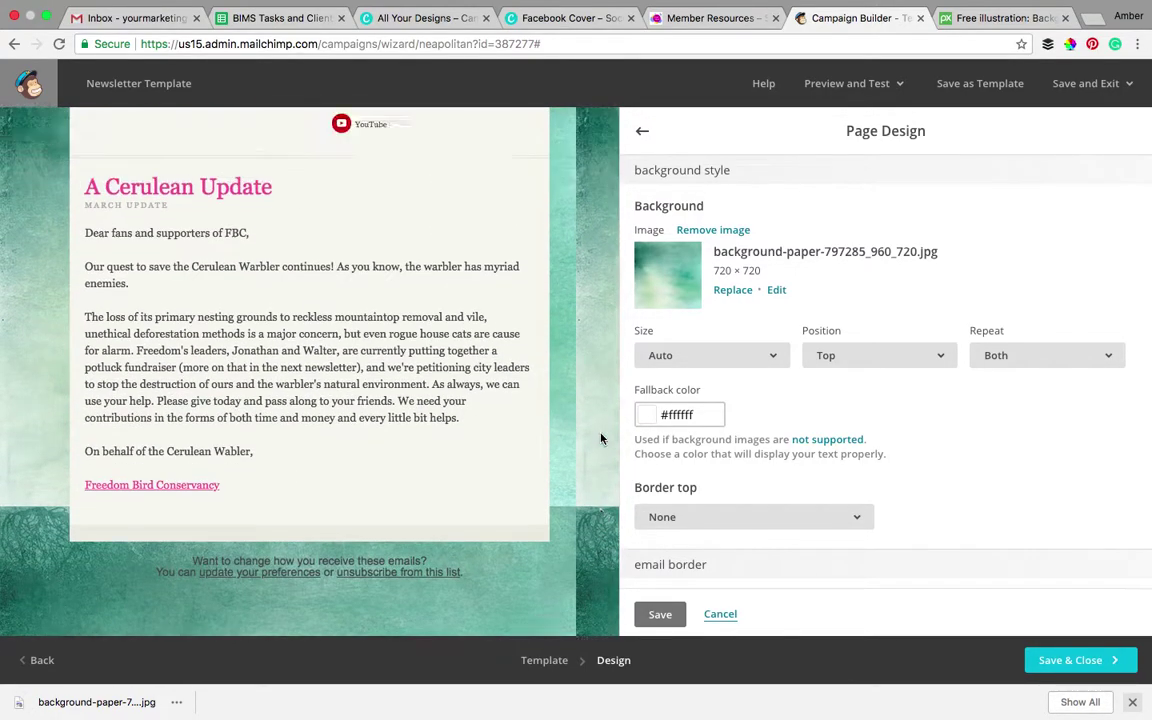
- Remove the green watercolor background image from the page design without choosing another image
{"action": "left_click", "coordinate": [733, 233]}
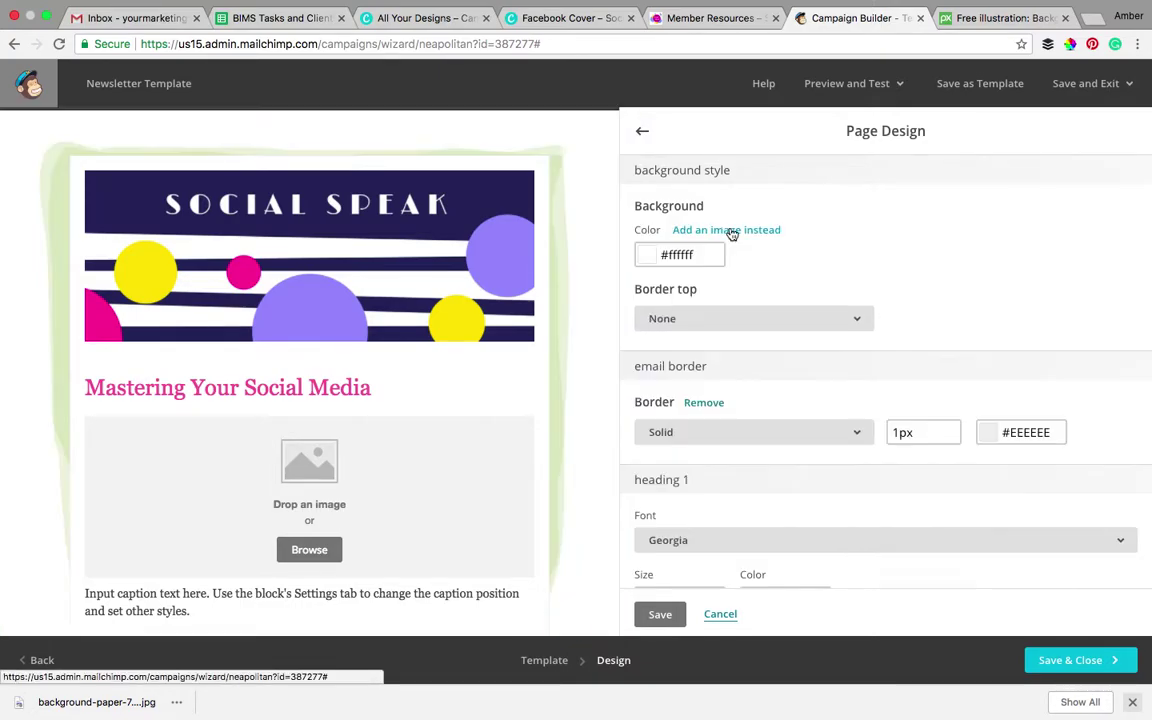
{"action": "left_click", "coordinate": [731, 231]}
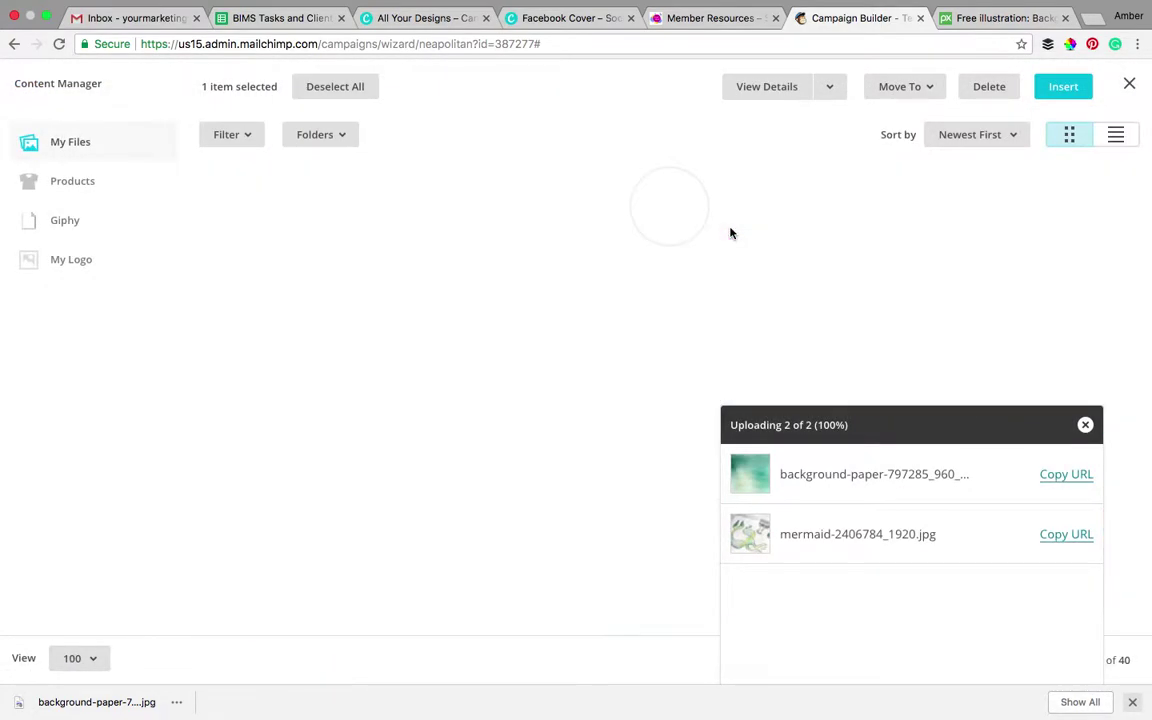
{"action": "left_click", "coordinate": [1133, 85]}
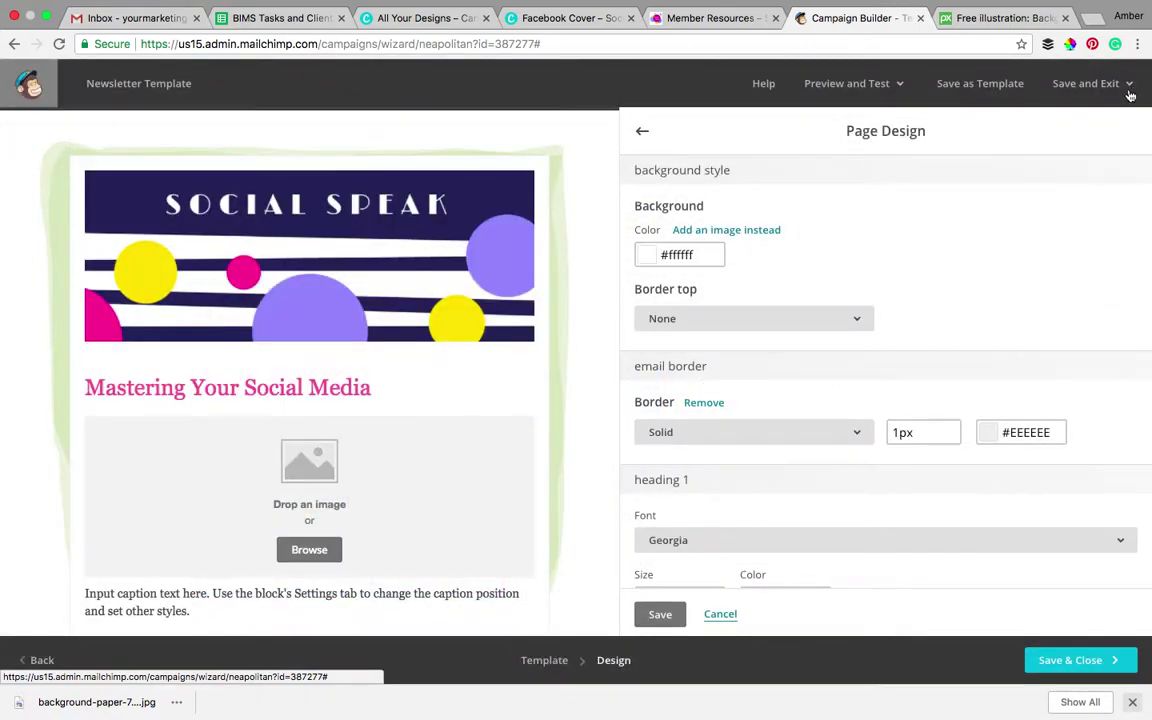
- Set the page background color to the pale blue #cfdde2 and save the page design
{"action": "left_click", "coordinate": [645, 260]}
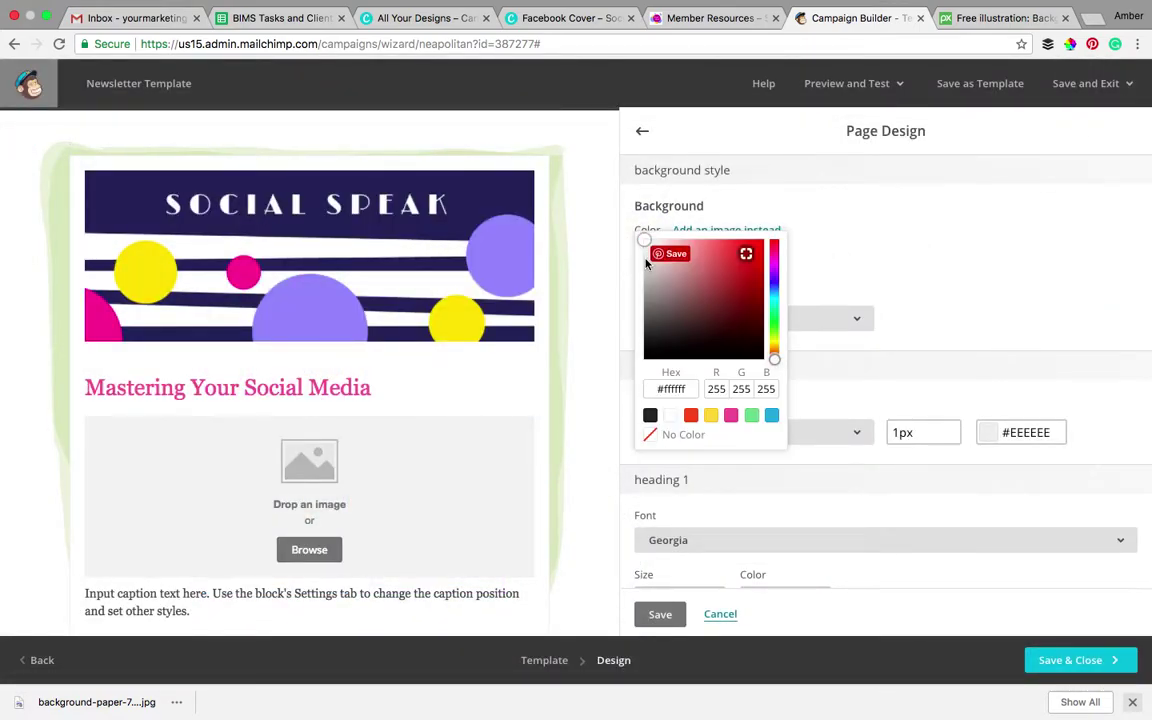
{"action": "left_click", "coordinate": [775, 422]}
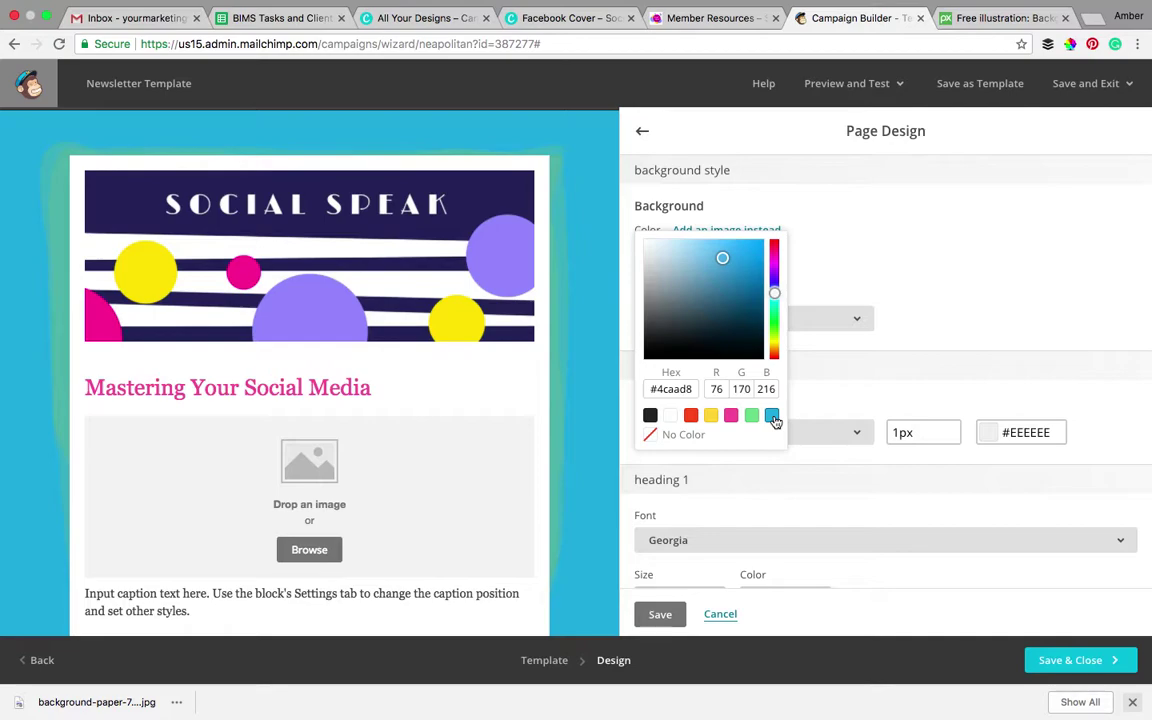
{"action": "left_click", "coordinate": [667, 270]}
{"action": "mouse_move", "coordinate": [667, 270]}
{"action": "left_mouse_down"}
{"action": "mouse_move", "coordinate": [658, 277]}
{"action": "mouse_move", "coordinate": [654, 253]}
{"action": "left_mouse_up"}
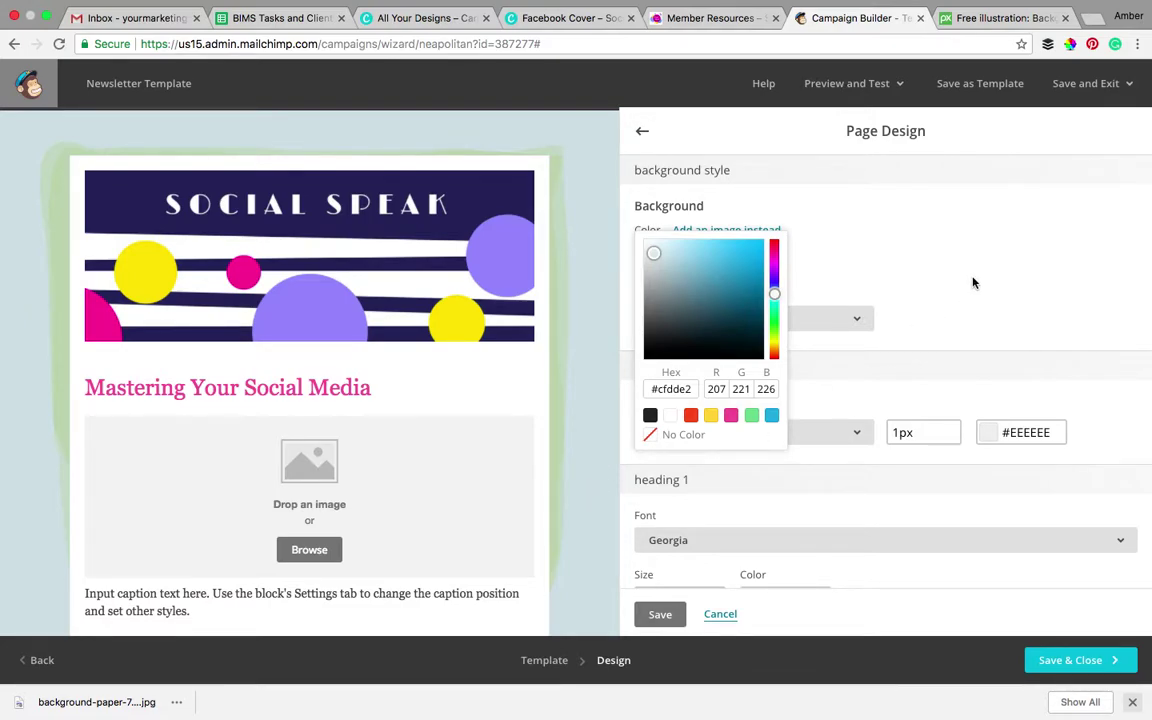
{"action": "left_click", "coordinate": [874, 251]}
{"action": "left_click", "coordinate": [668, 615]}
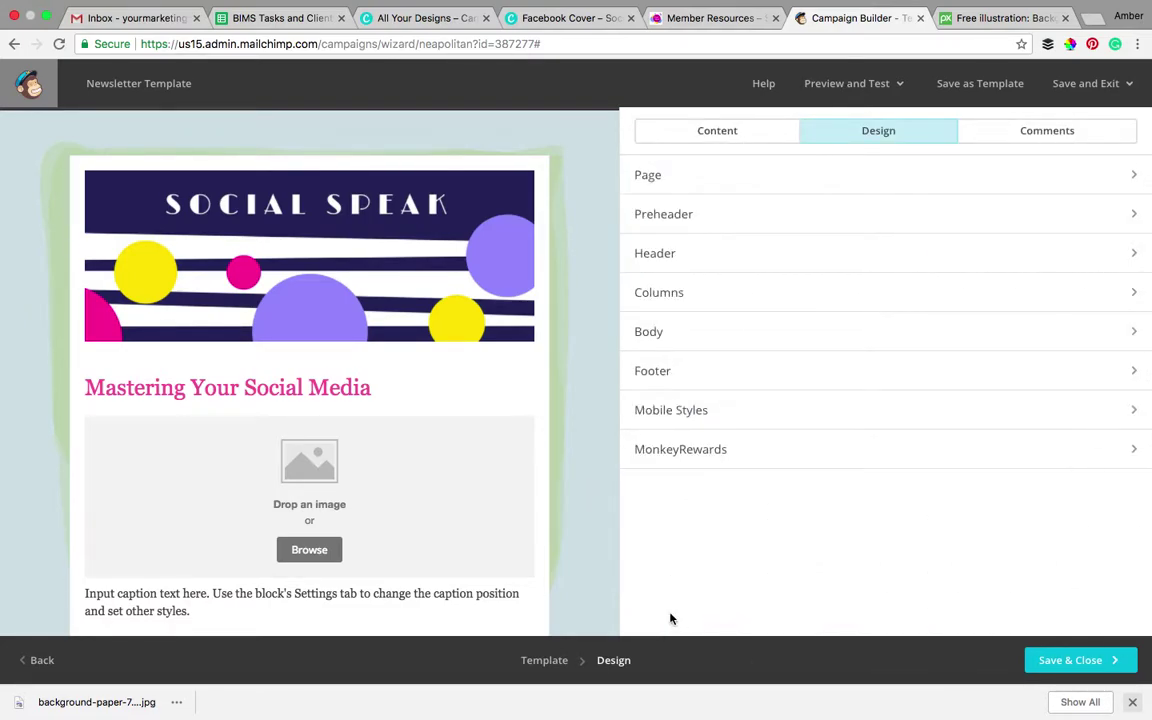
- Review the whole newsletter layout against the new page background, from the banner down to the footer
{"action": "mouse_move", "coordinate": [546, 426]}
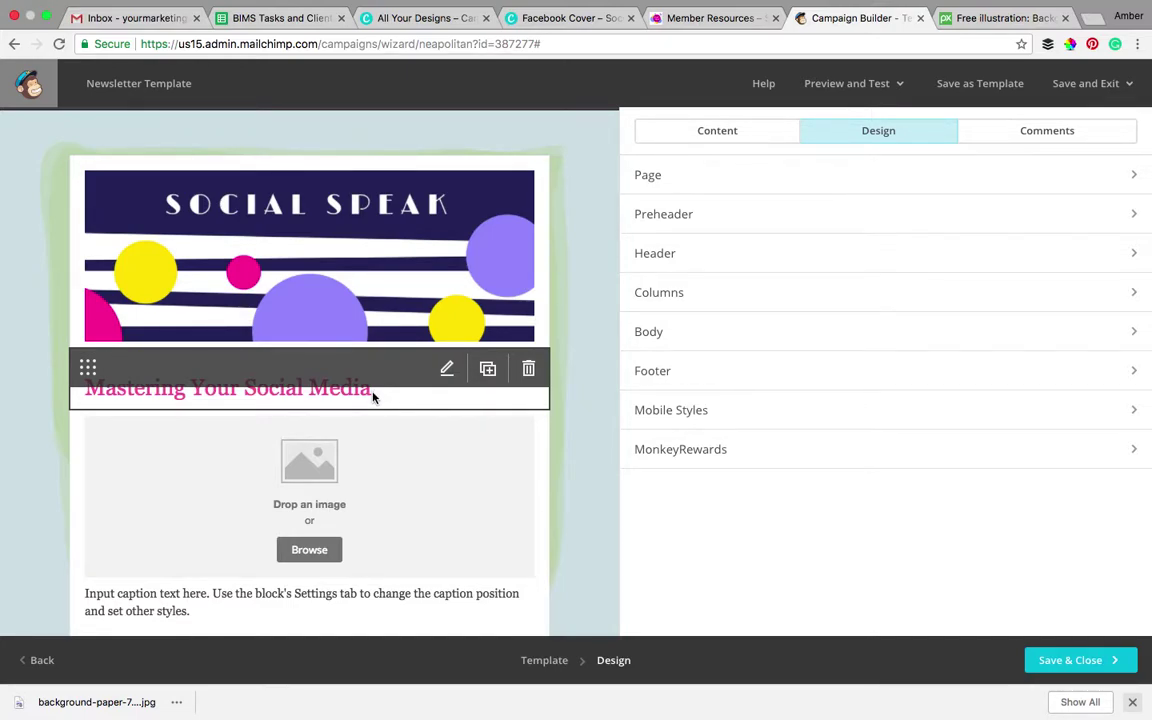
{"action": "scroll", "coordinate": [380, 489], "scroll_direction": "down", "scroll_amount": 5}
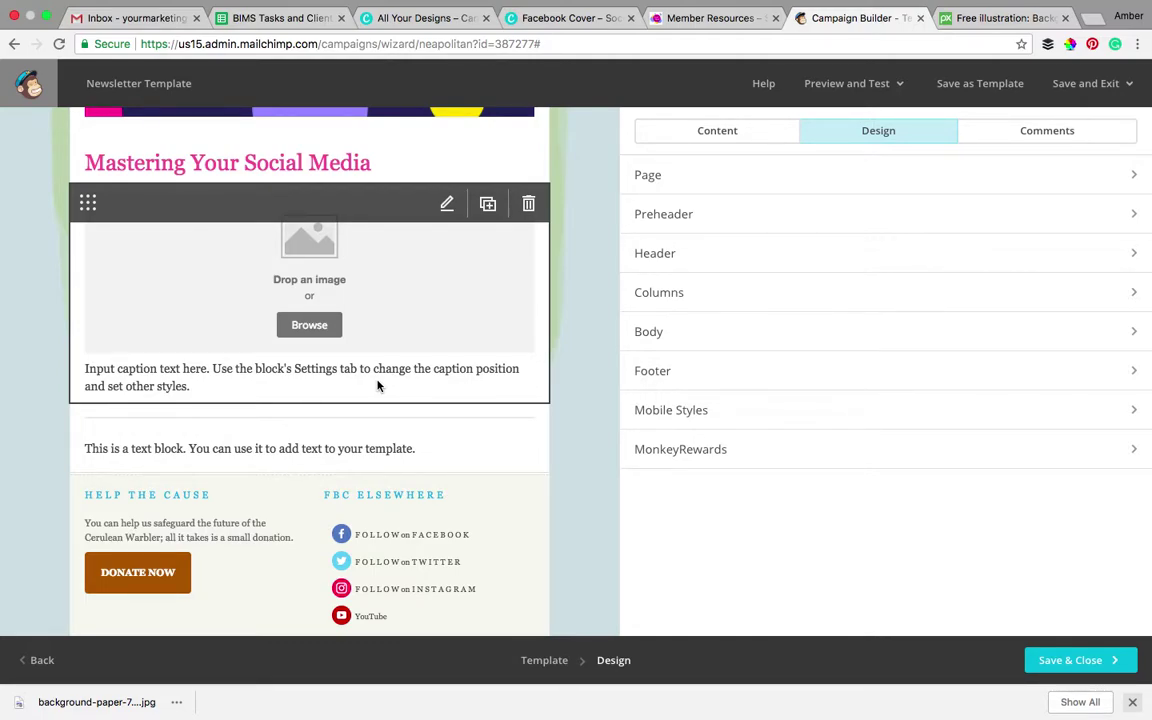
{"action": "scroll", "coordinate": [378, 386], "scroll_direction": "down", "scroll_amount": 1}
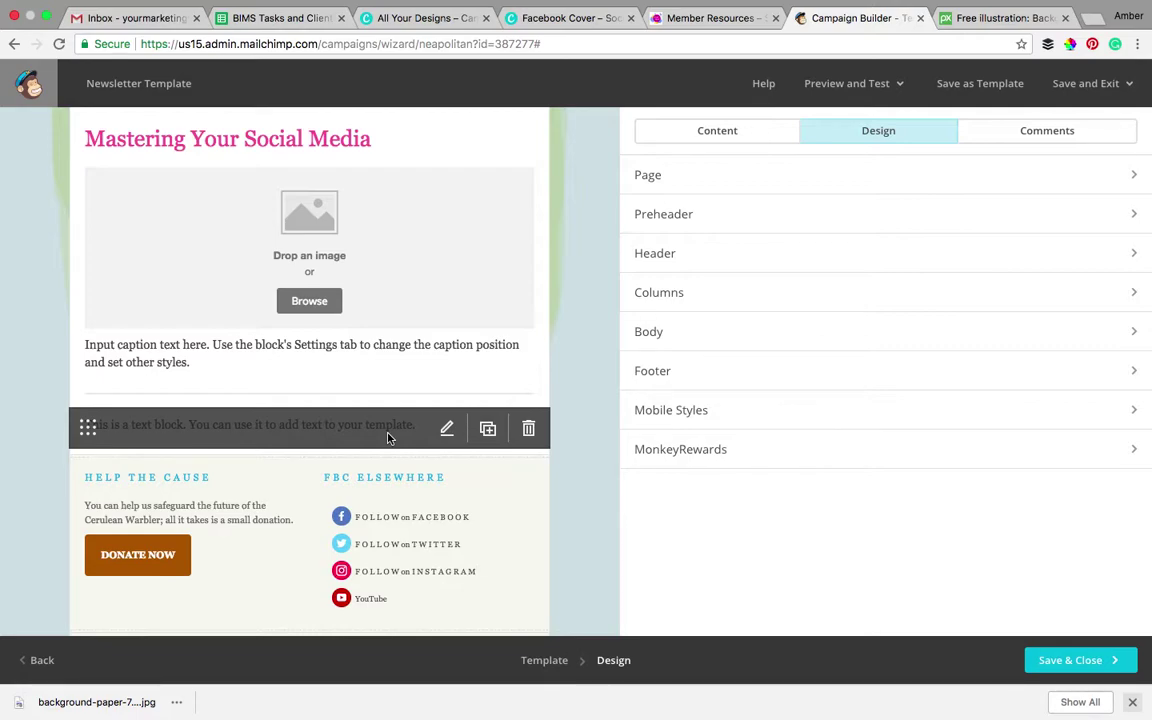
{"action": "scroll", "coordinate": [389, 437], "scroll_direction": "down", "scroll_amount": 2}
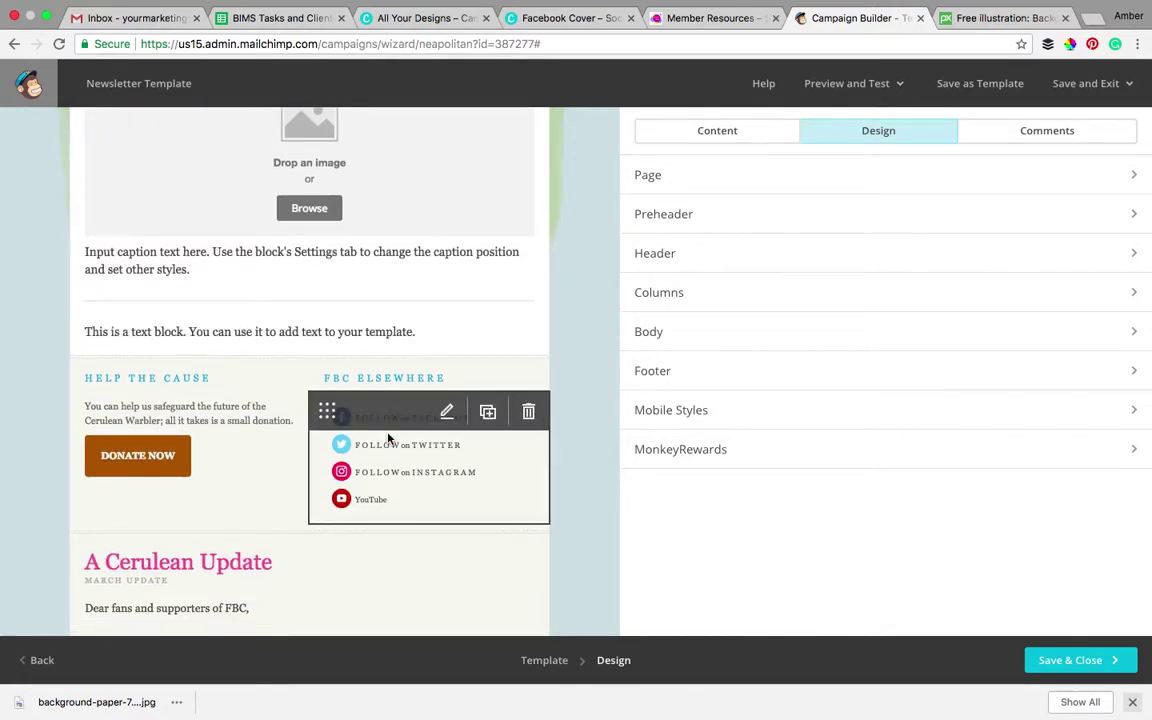
{"action": "scroll", "coordinate": [410, 494], "scroll_direction": "down", "scroll_amount": 3}
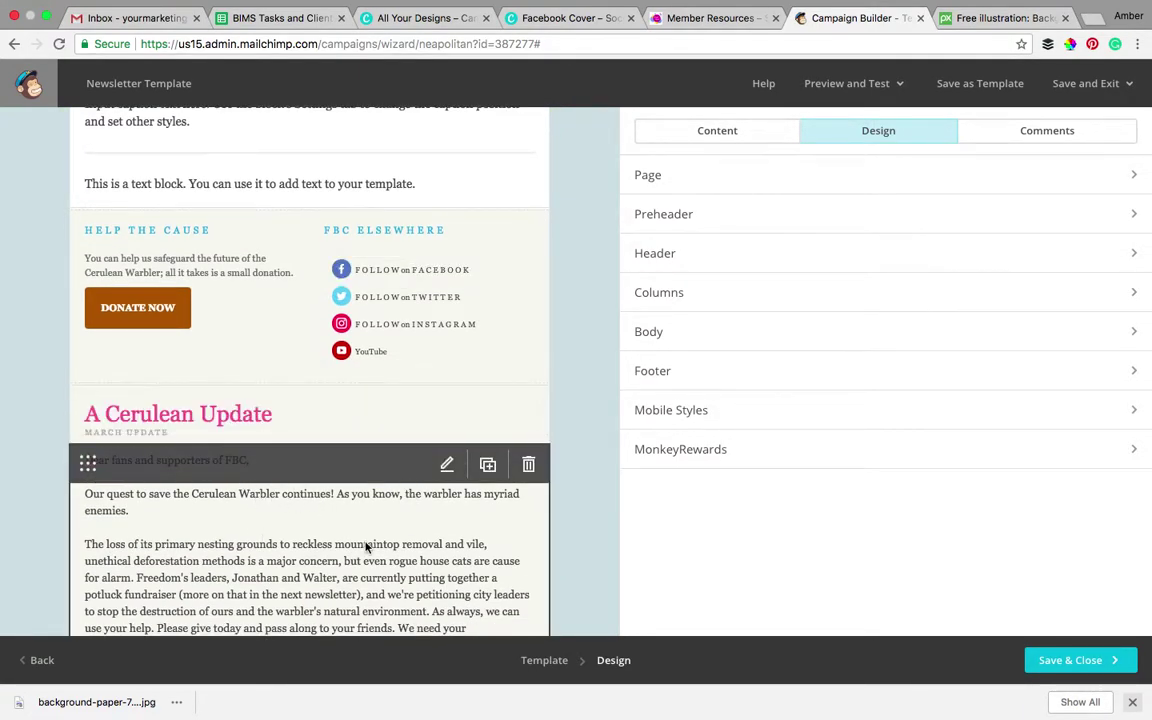
{"action": "scroll", "coordinate": [366, 547], "scroll_direction": "down", "scroll_amount": 6}
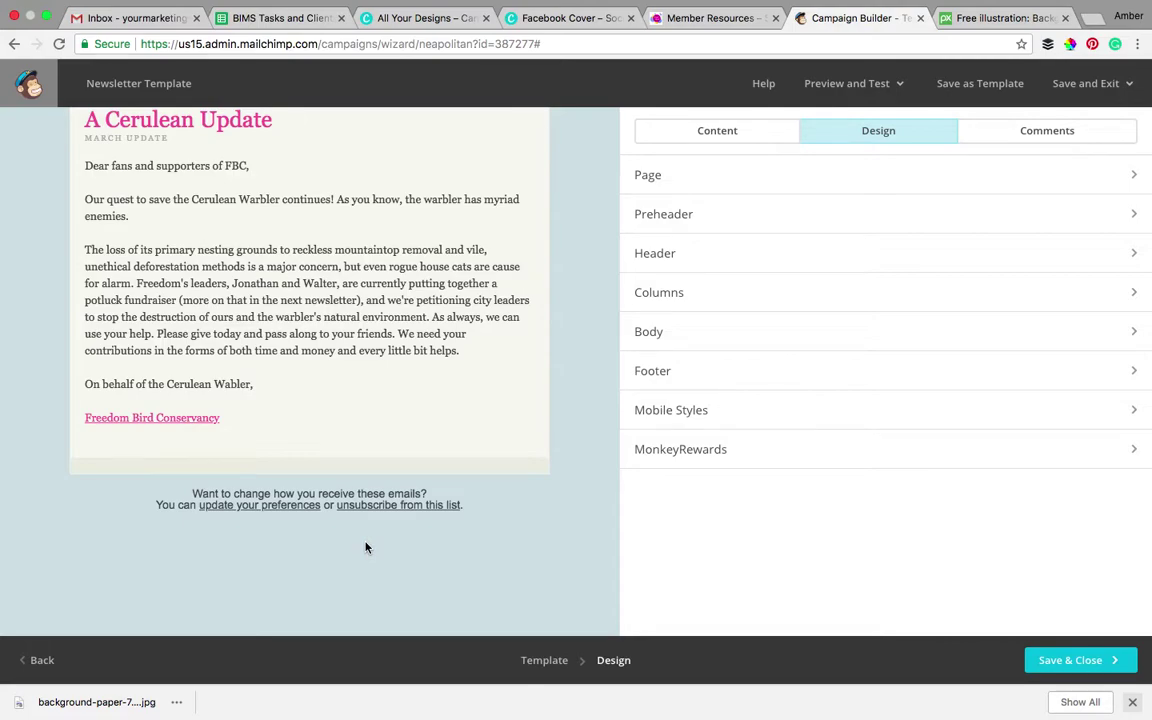
{"action": "scroll", "coordinate": [366, 547], "scroll_direction": "up", "scroll_amount": 15}
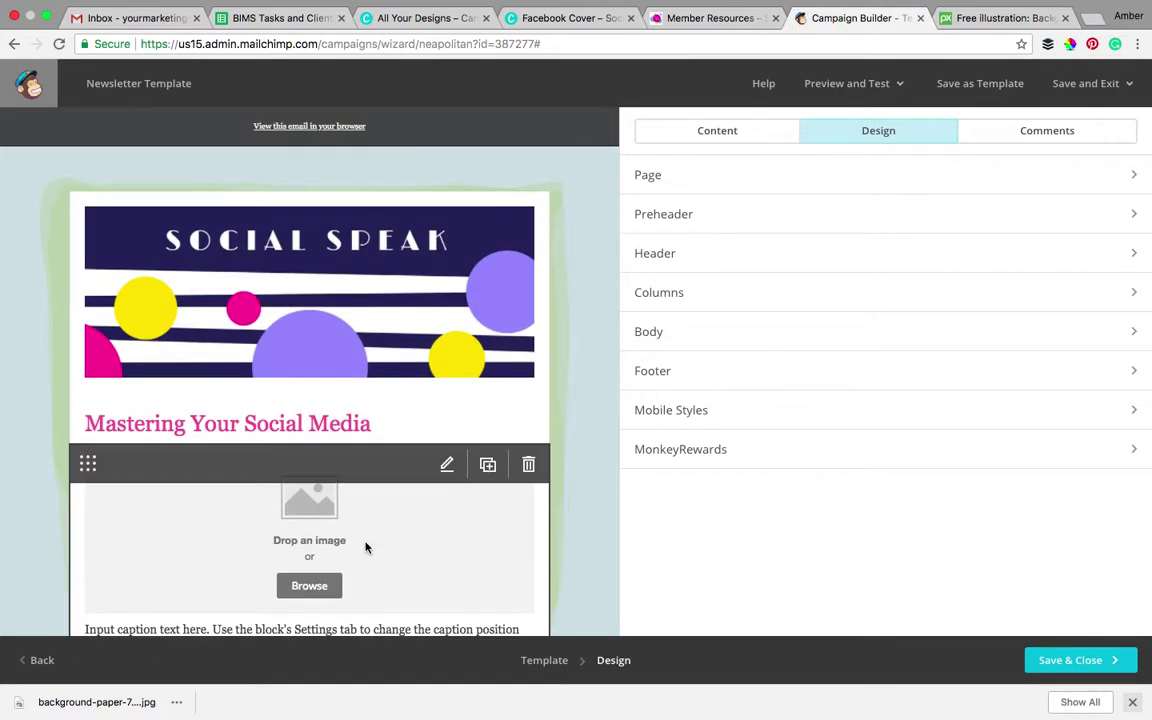
- Save and close the email design, and review the campaign's content checklist, sharing options and tracking settings
{"action": "left_click", "coordinate": [1097, 665]}
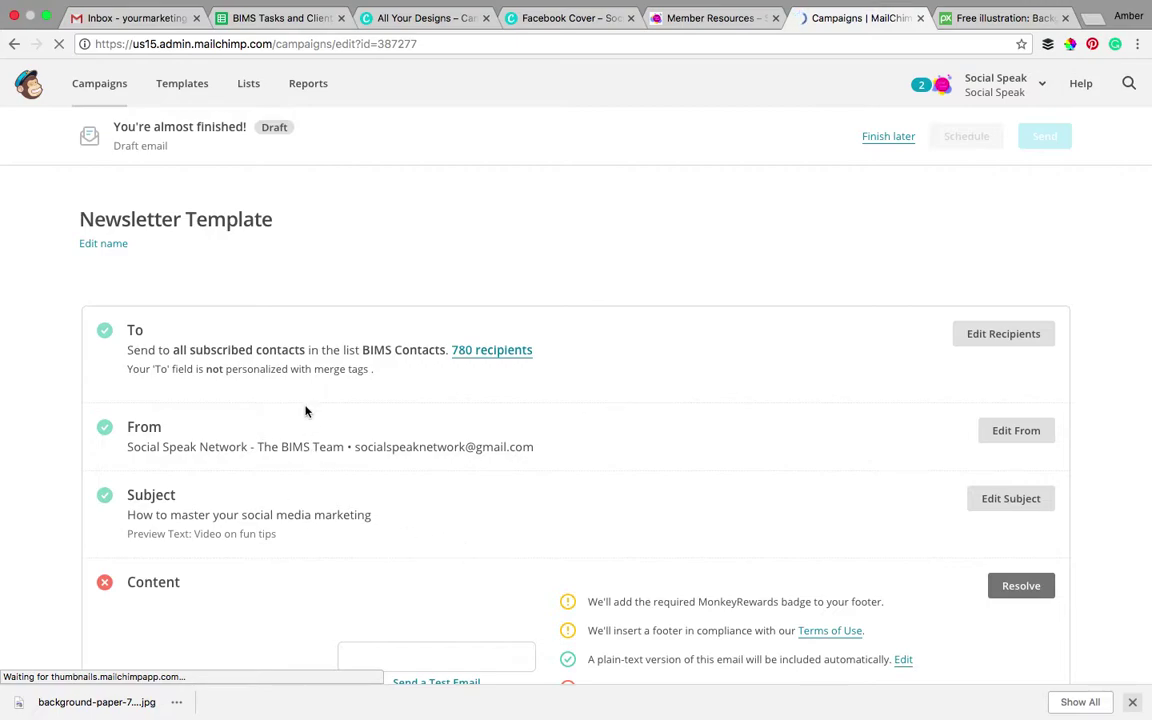
{"action": "scroll", "coordinate": [337, 517], "scroll_direction": "down", "scroll_amount": 1}
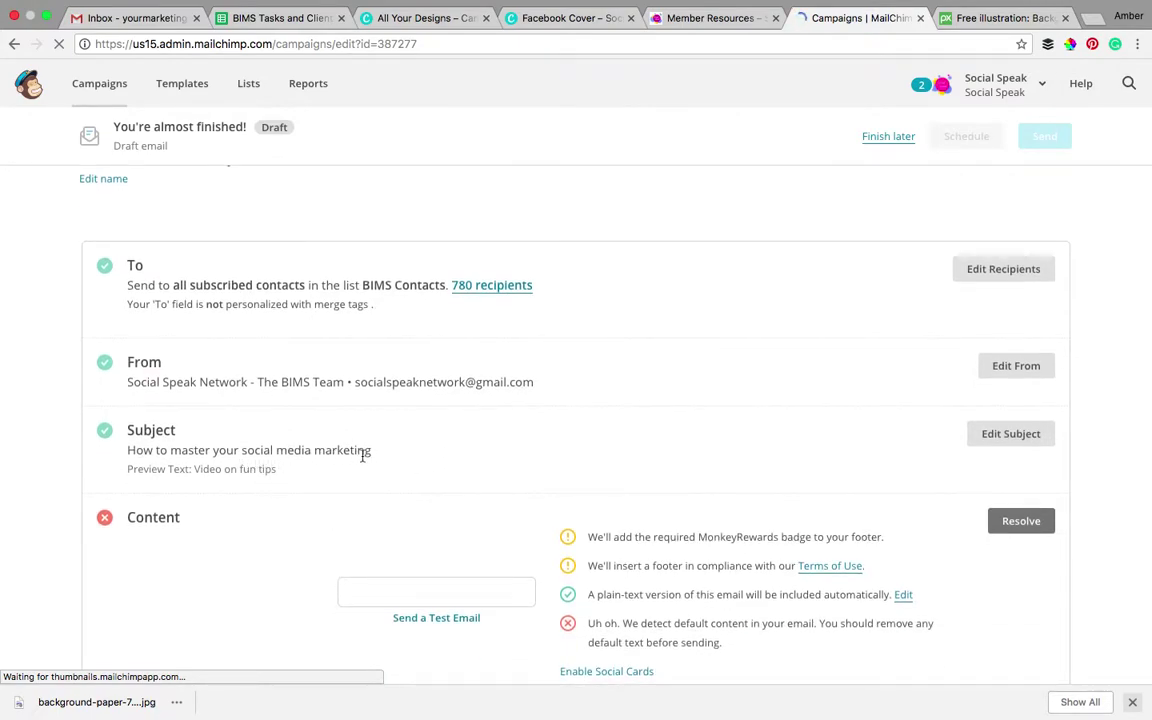
{"action": "scroll", "coordinate": [597, 478], "scroll_direction": "down", "scroll_amount": 1}
{"action": "scroll", "coordinate": [600, 479], "scroll_direction": "down", "scroll_amount": 2}
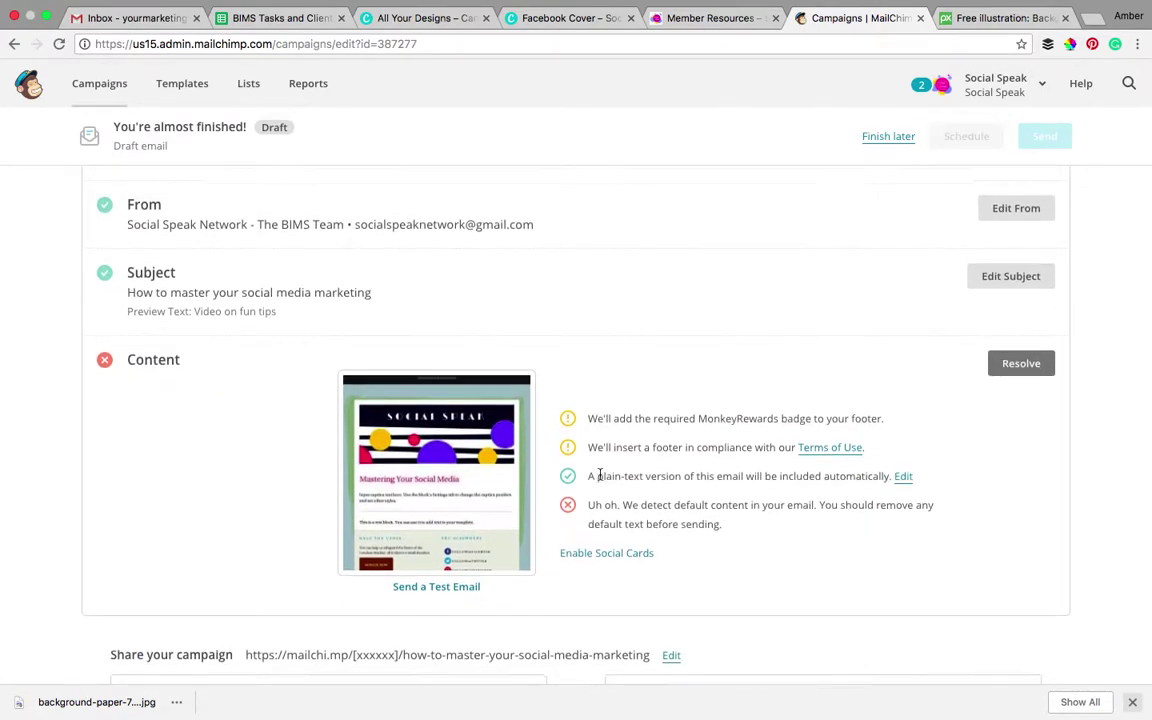
{"action": "scroll", "coordinate": [600, 477], "scroll_direction": "down", "scroll_amount": 1}
{"action": "scroll", "coordinate": [600, 479], "scroll_direction": "down", "scroll_amount": 1}
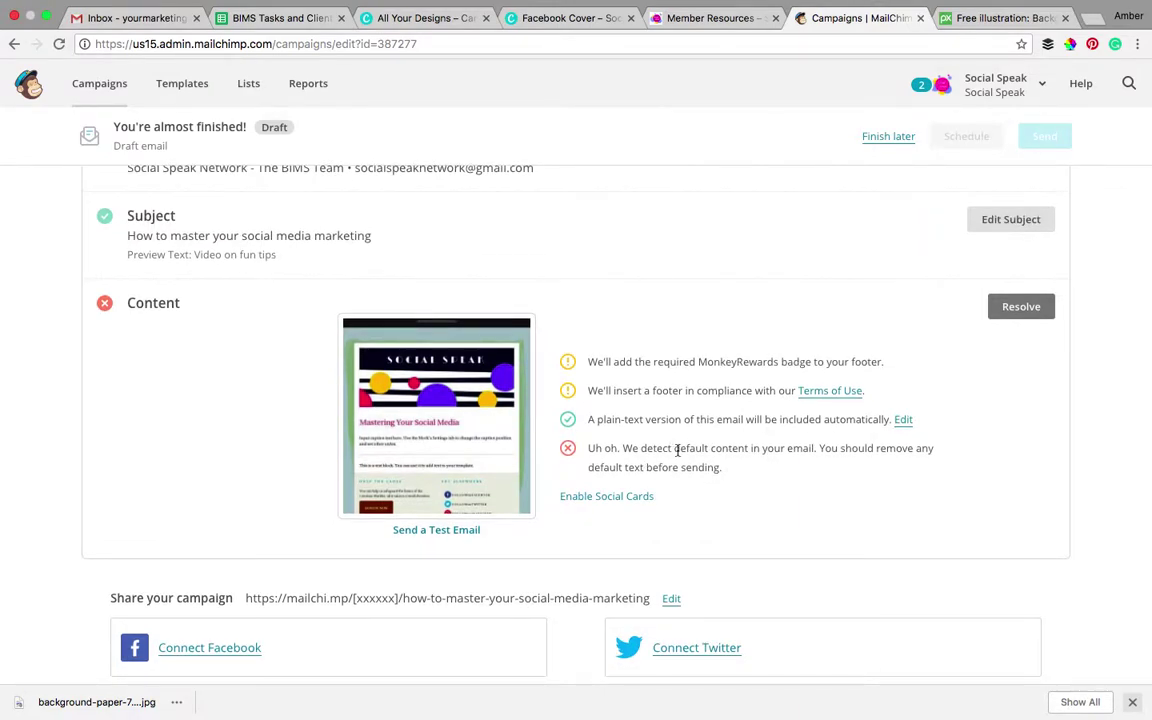
{"action": "mouse_move", "coordinate": [380, 478]}
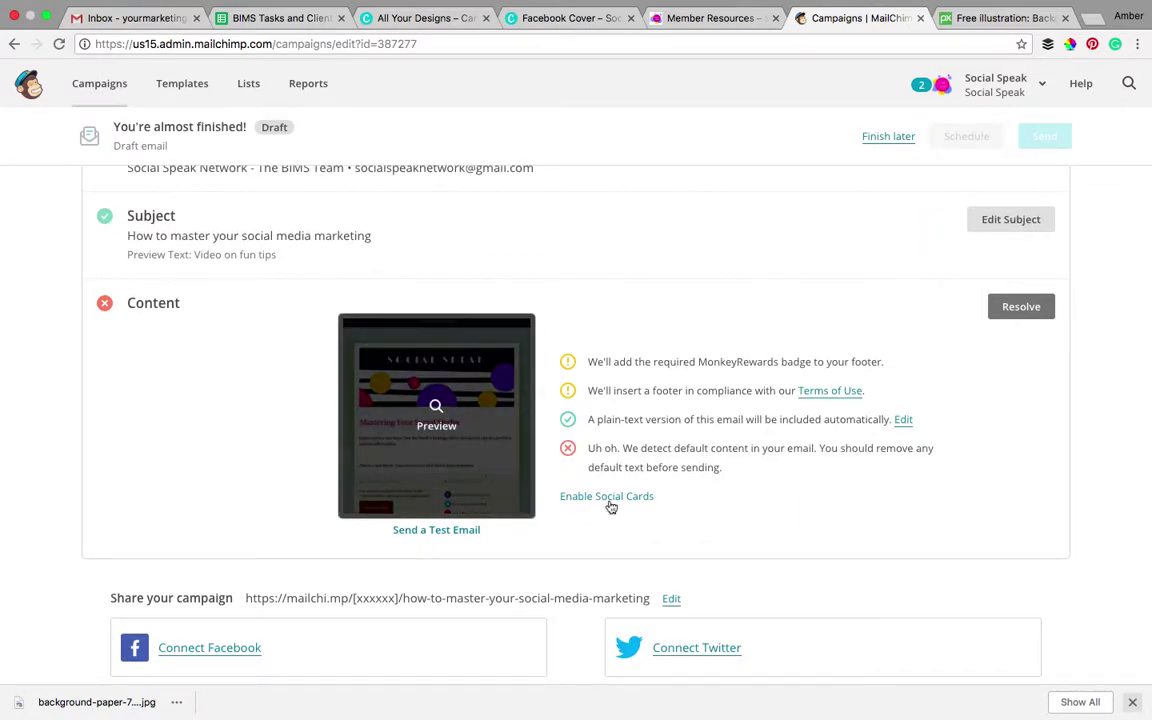
{"action": "scroll", "coordinate": [734, 533], "scroll_direction": "down", "scroll_amount": 3}
{"action": "scroll", "coordinate": [734, 533], "scroll_direction": "down", "scroll_amount": 4}
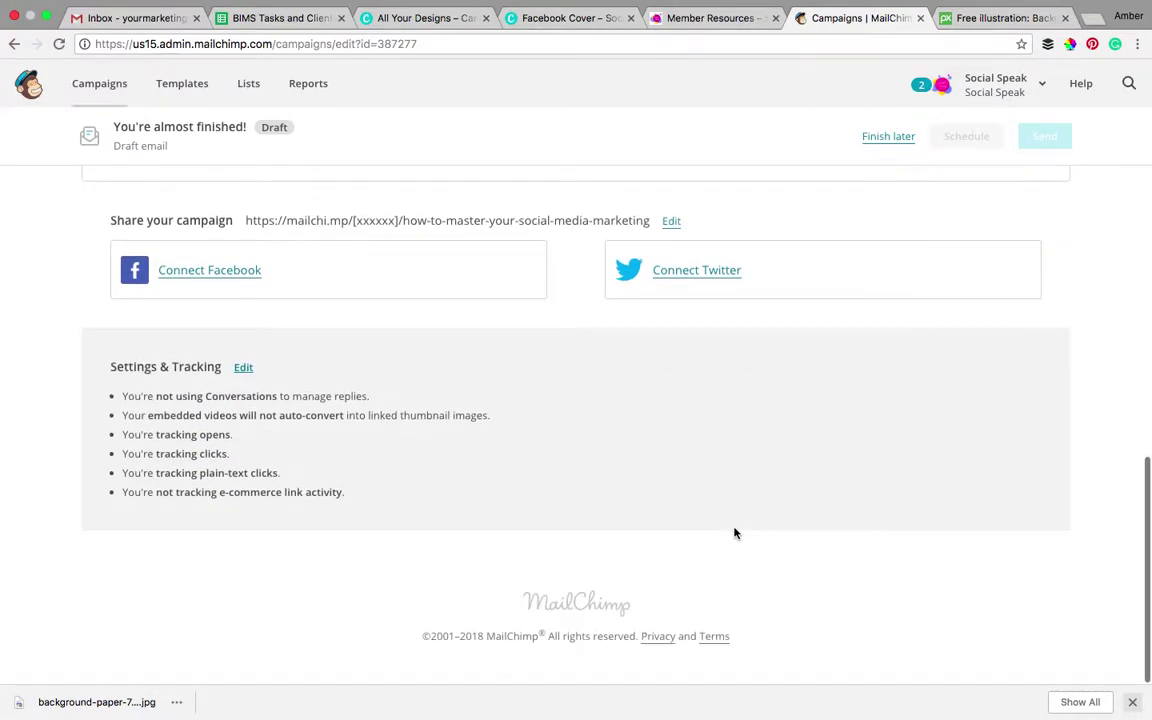
{"action": "scroll", "coordinate": [734, 533], "scroll_direction": "up", "scroll_amount": 6}
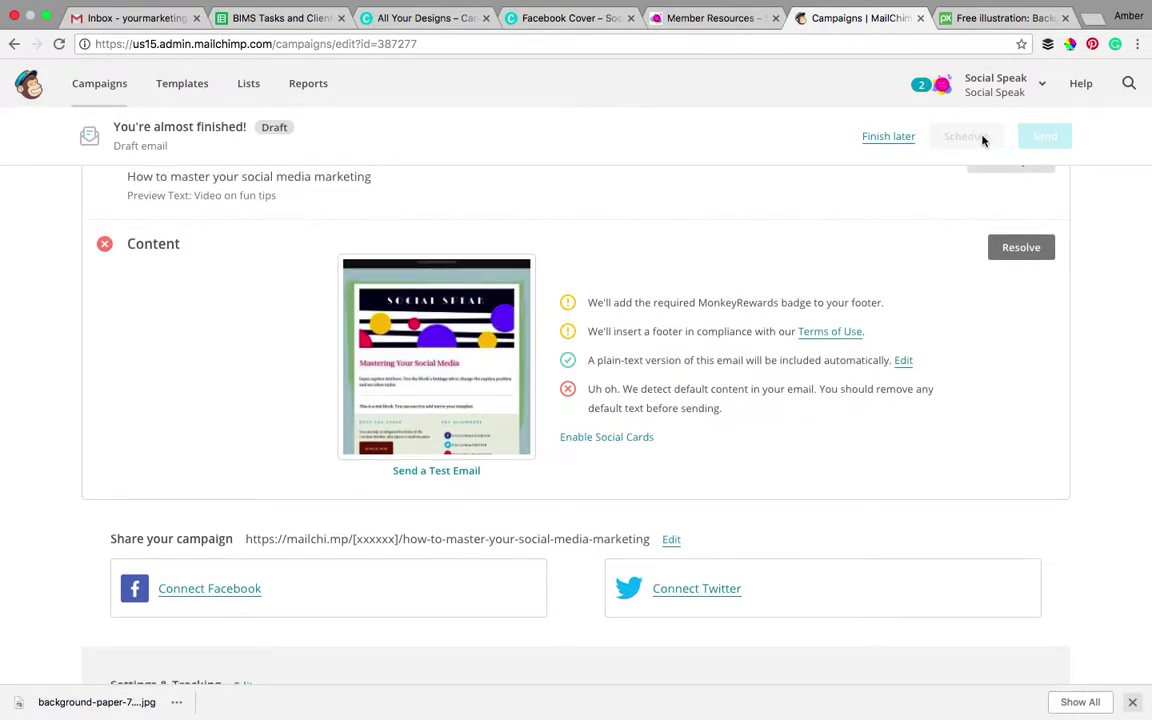
- Leave the campaign as a draft to finish later, and show the additional actions for Newsletter Template in the campaign list
{"action": "left_click", "coordinate": [889, 138]}
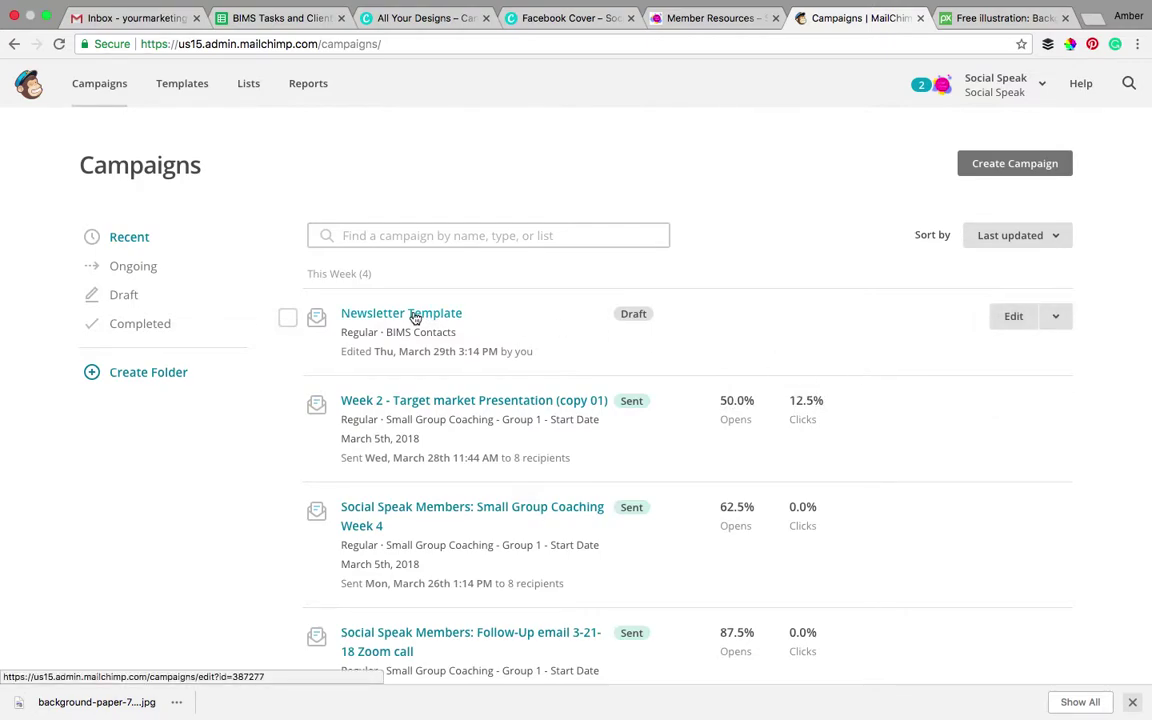
{"action": "left_click", "coordinate": [1056, 317]}
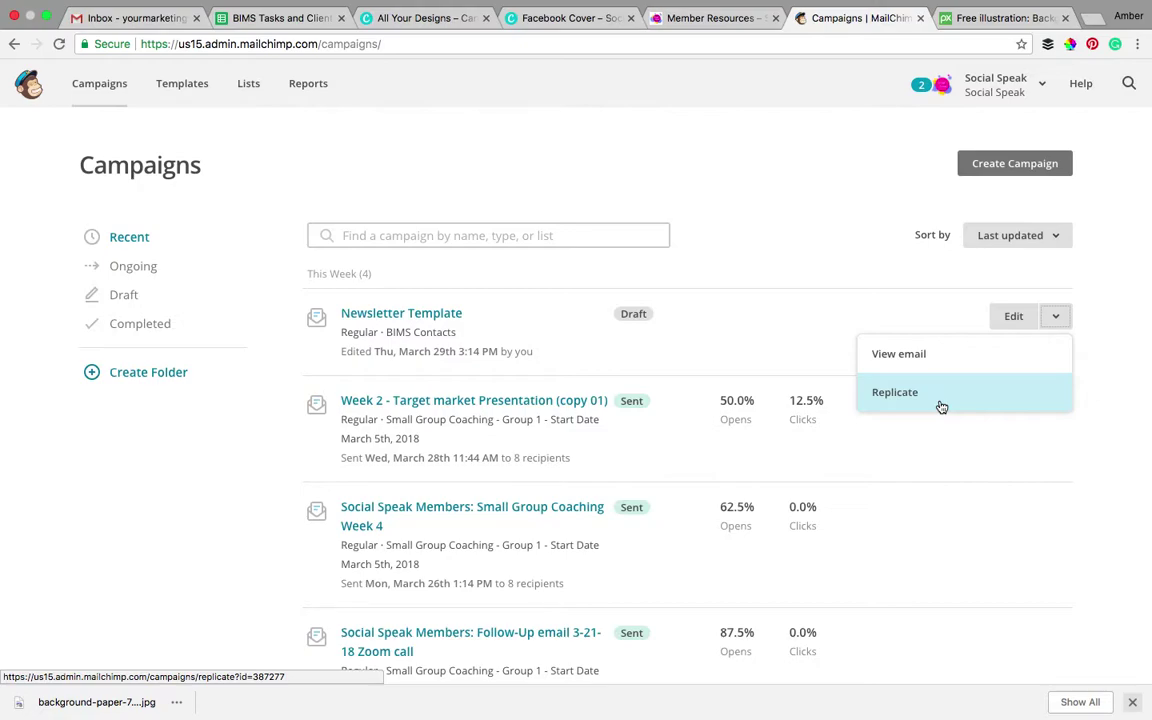
- Switch to the Facebook Cover design in Canva
{"action": "left_click", "coordinate": [566, 18]}
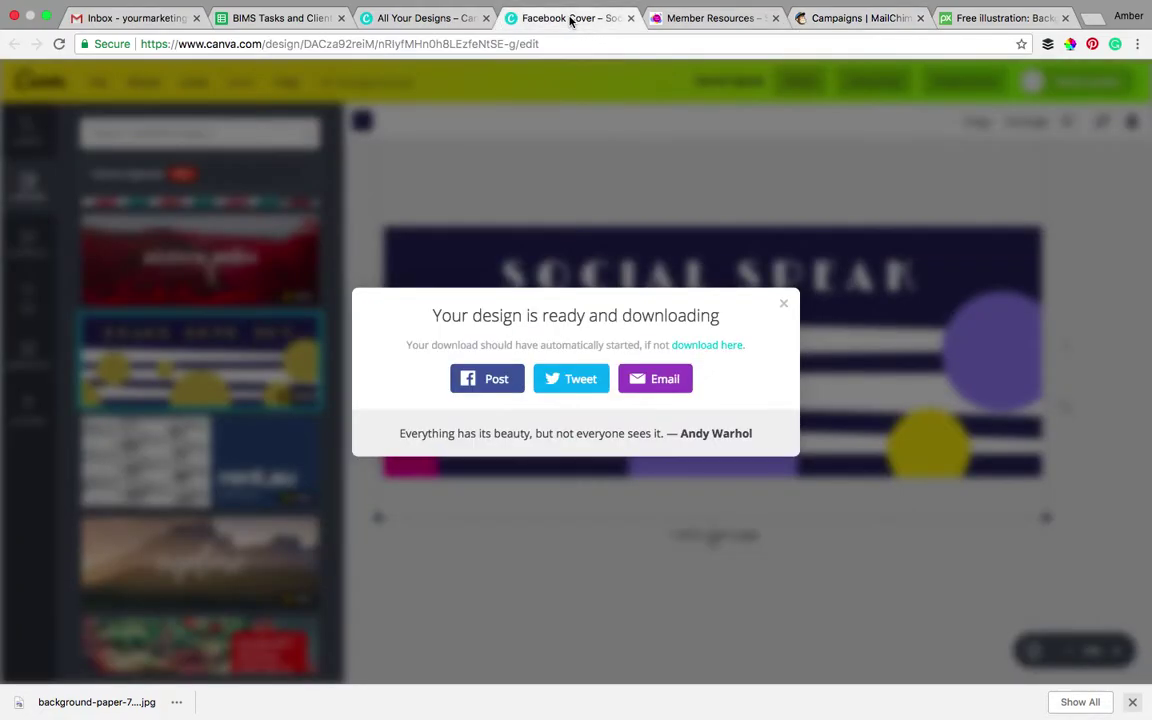
- Dismiss the download message to browse more Canva layouts as banner ideas, and return to the campaign list in MailChimp
{"action": "left_click", "coordinate": [670, 208]}
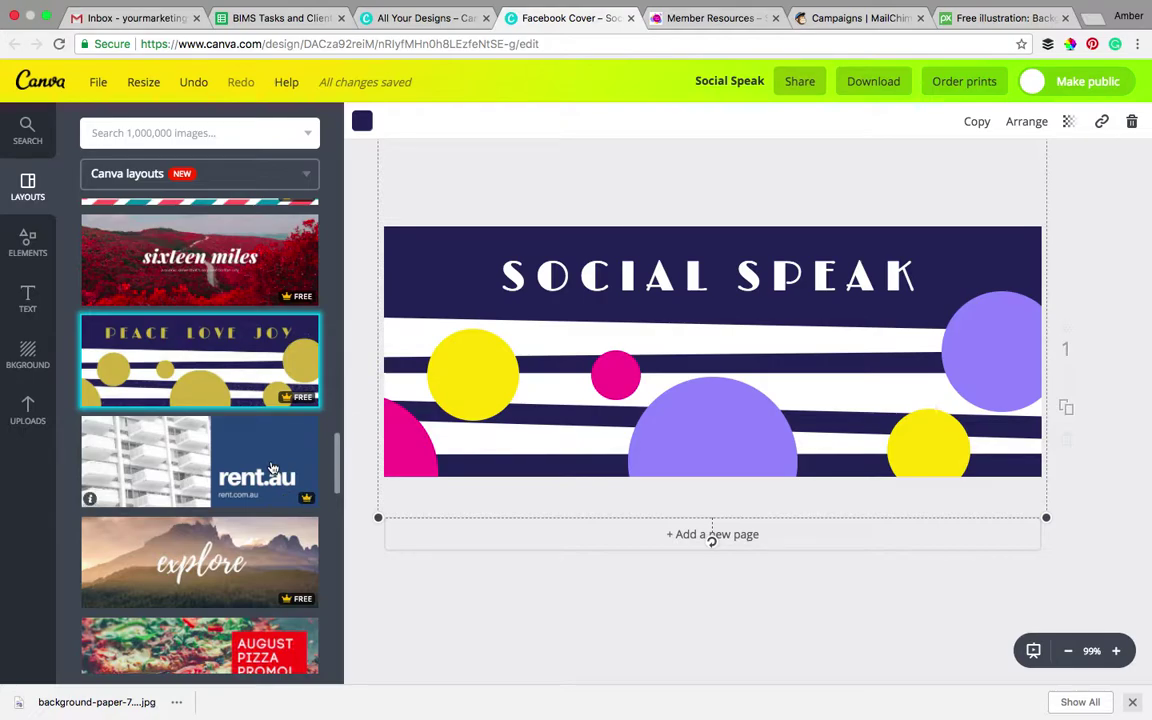
{"action": "scroll", "coordinate": [272, 468], "scroll_direction": "down", "scroll_amount": 5}
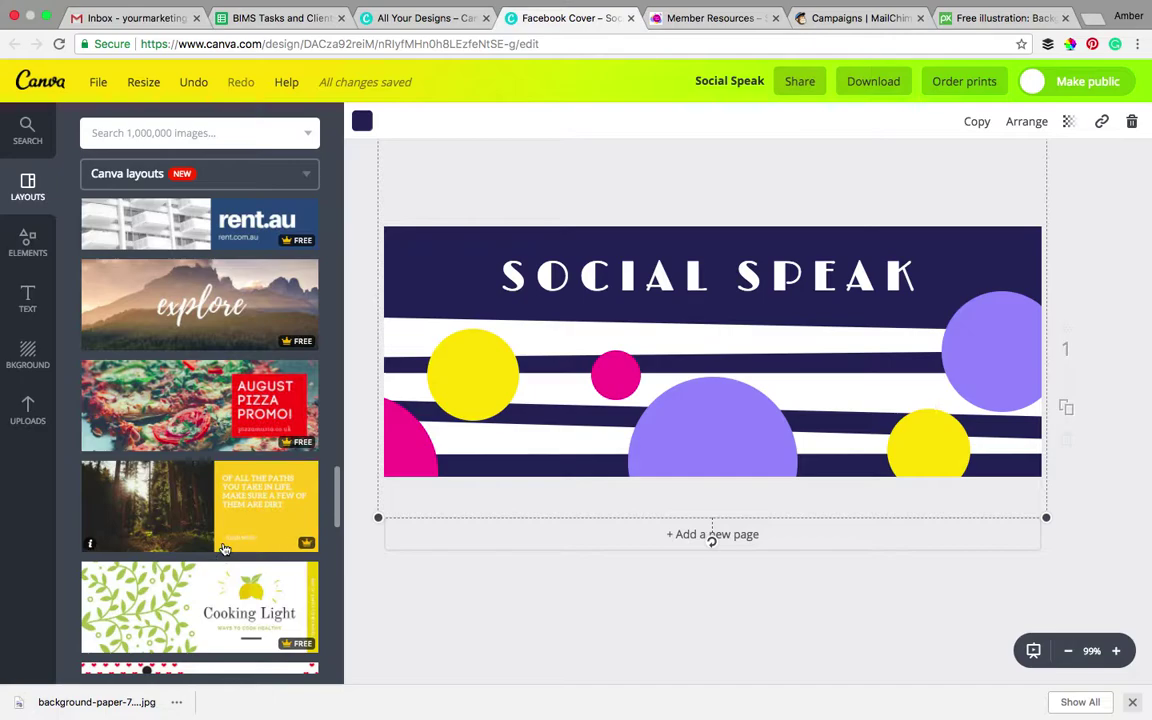
{"action": "scroll", "coordinate": [249, 538], "scroll_direction": "down", "scroll_amount": 5}
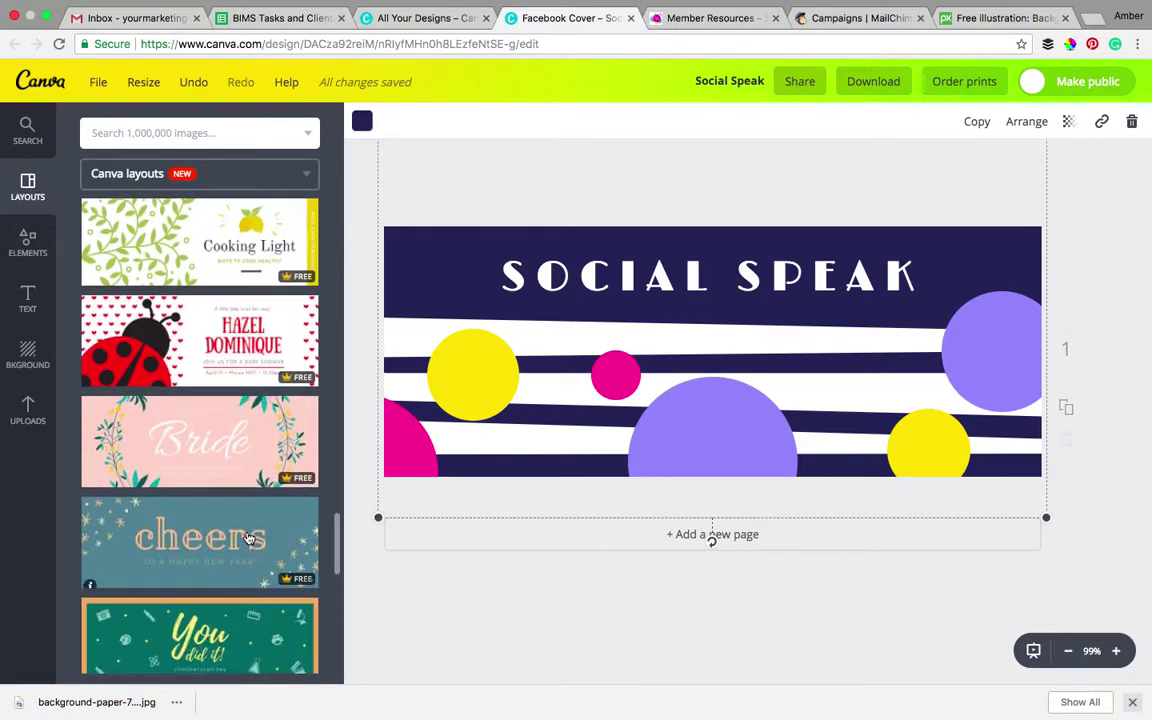
{"action": "scroll", "coordinate": [249, 538], "scroll_direction": "down", "scroll_amount": 2}
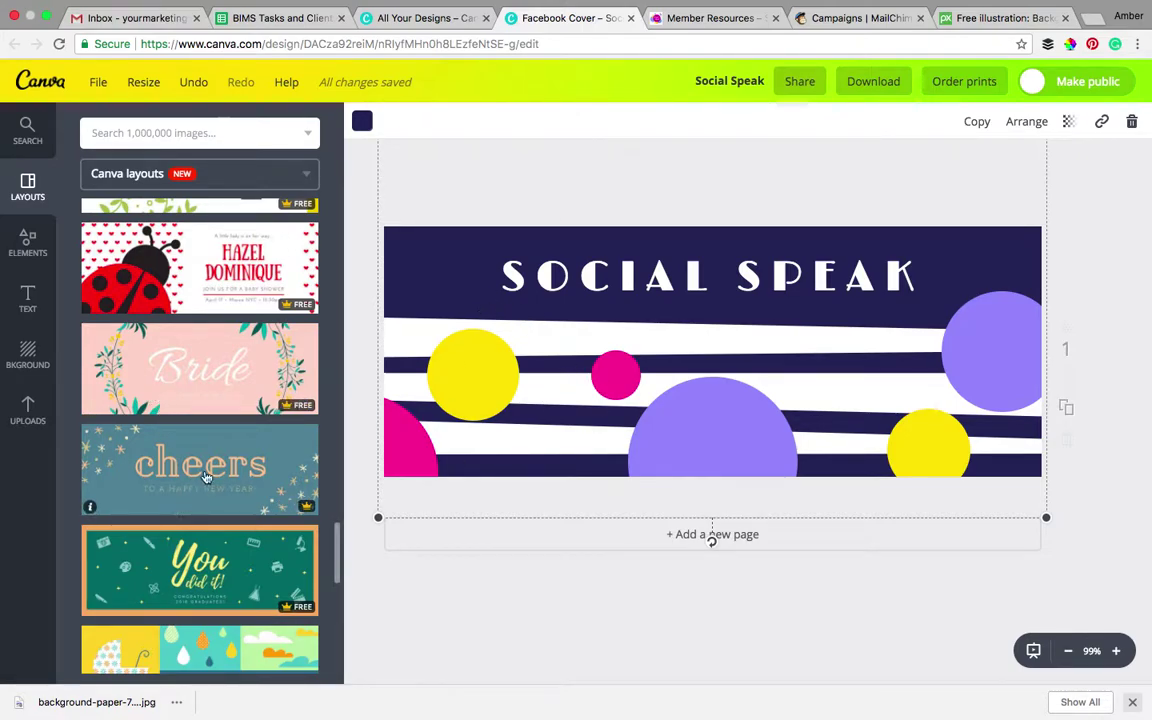
{"action": "scroll", "coordinate": [204, 470], "scroll_direction": "down", "scroll_amount": 4}
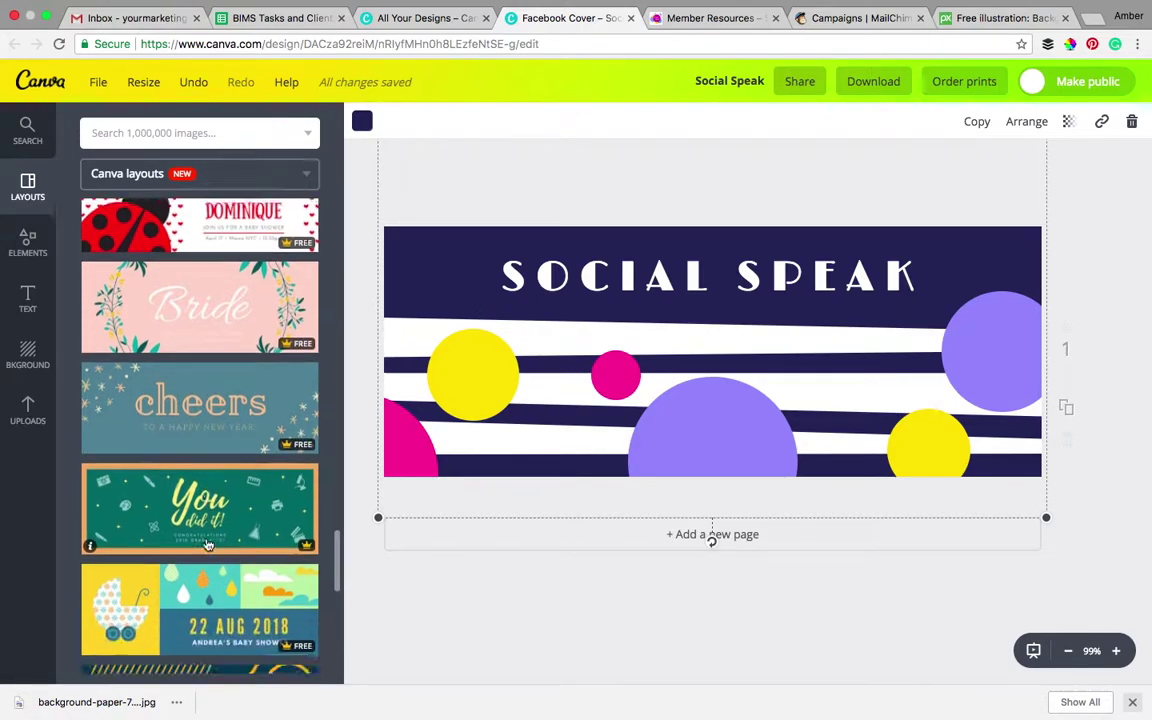
{"action": "scroll", "coordinate": [207, 543], "scroll_direction": "down", "scroll_amount": 2}
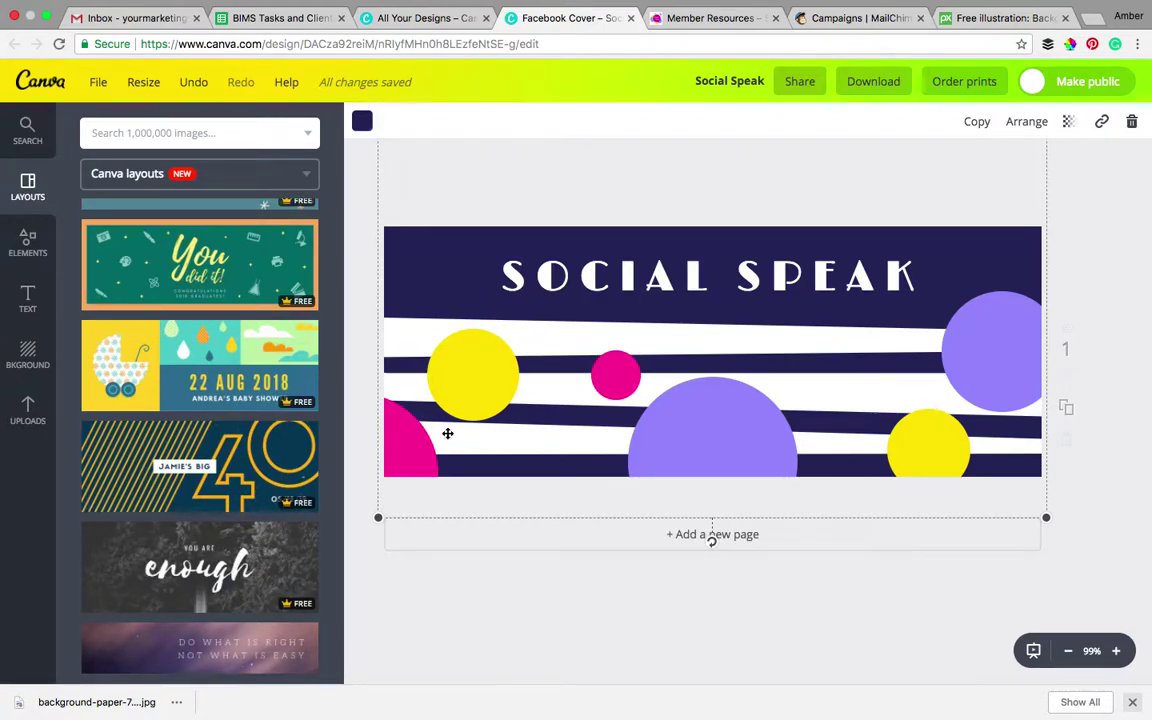
{"action": "left_click", "coordinate": [856, 18]}
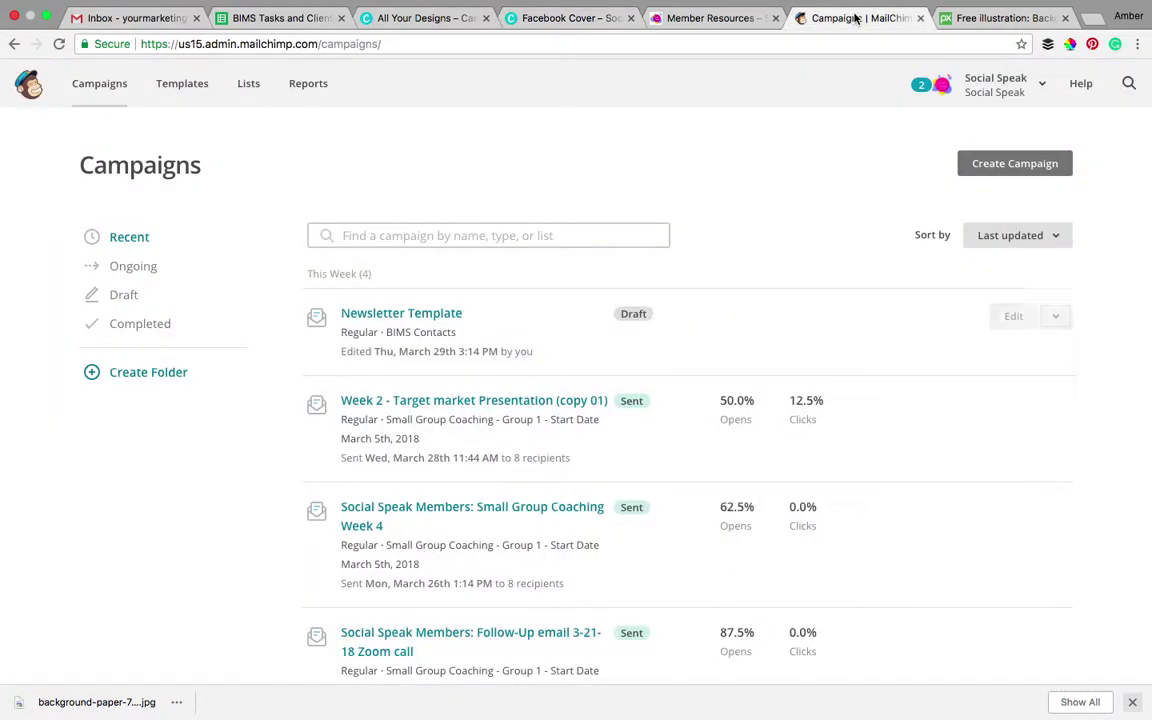